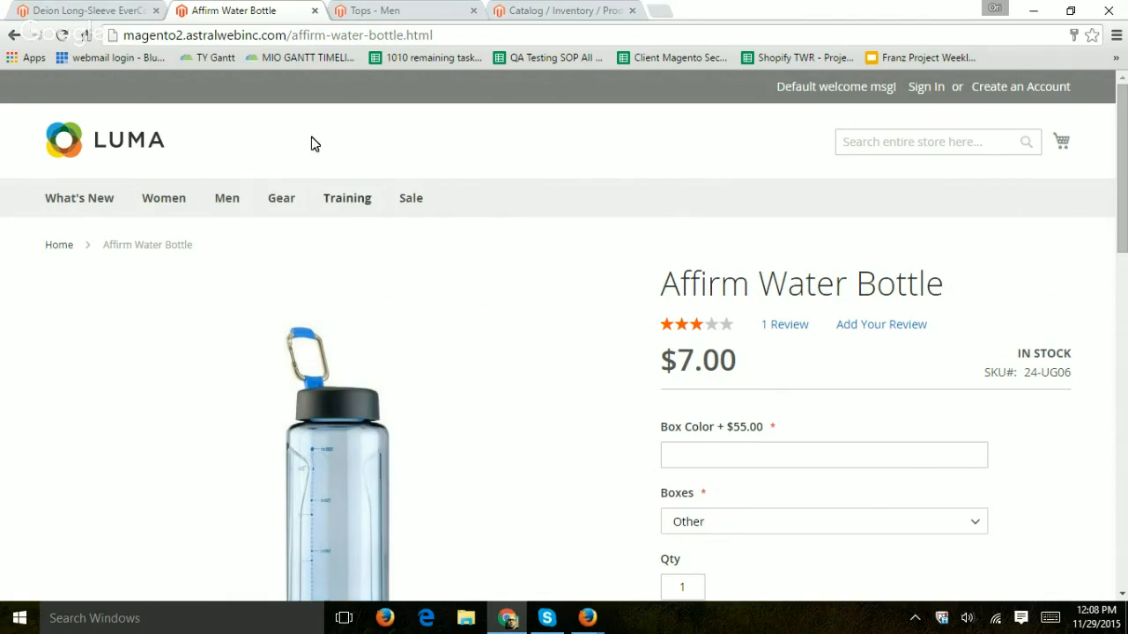
View the Deion Long-Sleeve EverCool Tee page, then look through the Affirm Water Bottle page down to its details and related products.
{"action": "left_click", "coordinate": [103, 7]}
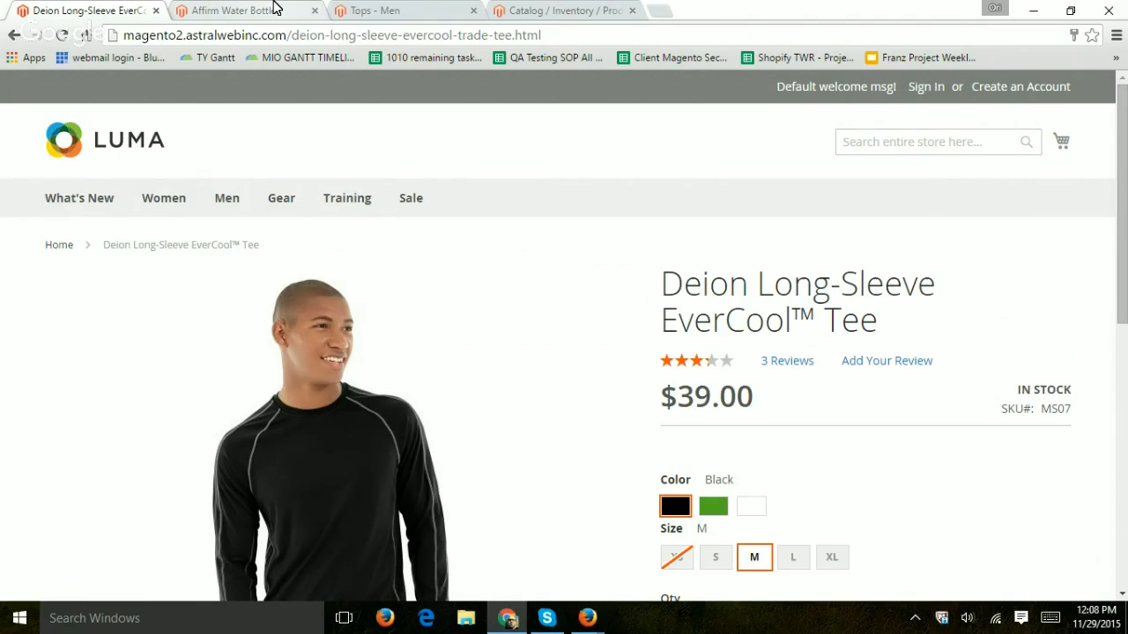
{"action": "left_click", "coordinate": [276, 7]}
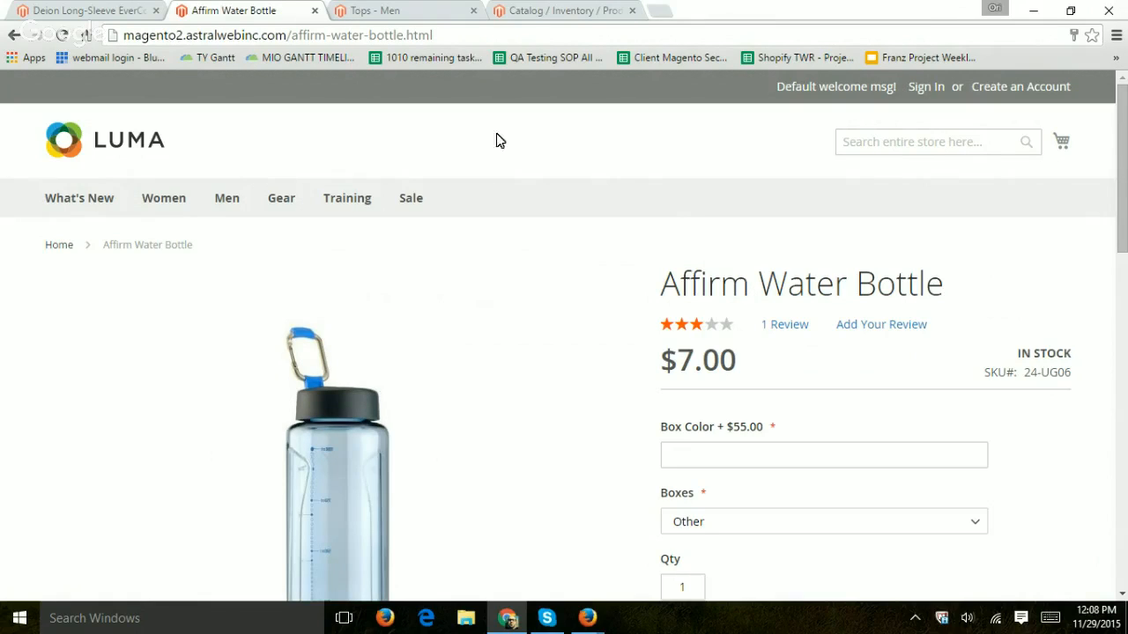
{"action": "scroll", "coordinate": [486, 442], "scroll_direction": "down", "scroll_amount": 1}
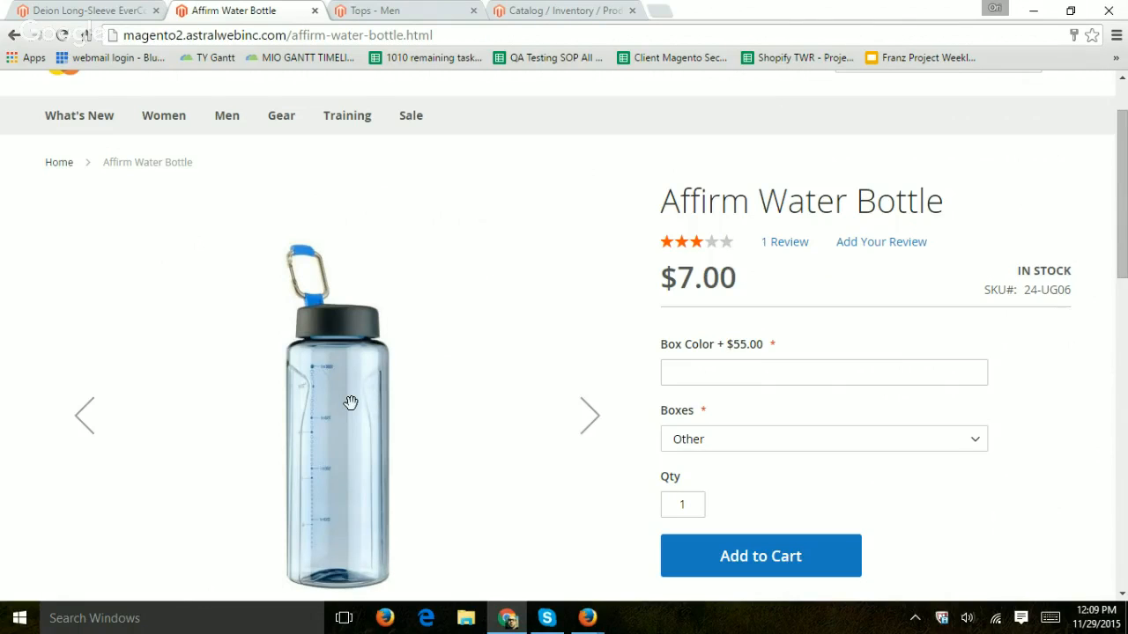
{"action": "scroll", "coordinate": [468, 340], "scroll_direction": "down", "scroll_amount": 5}
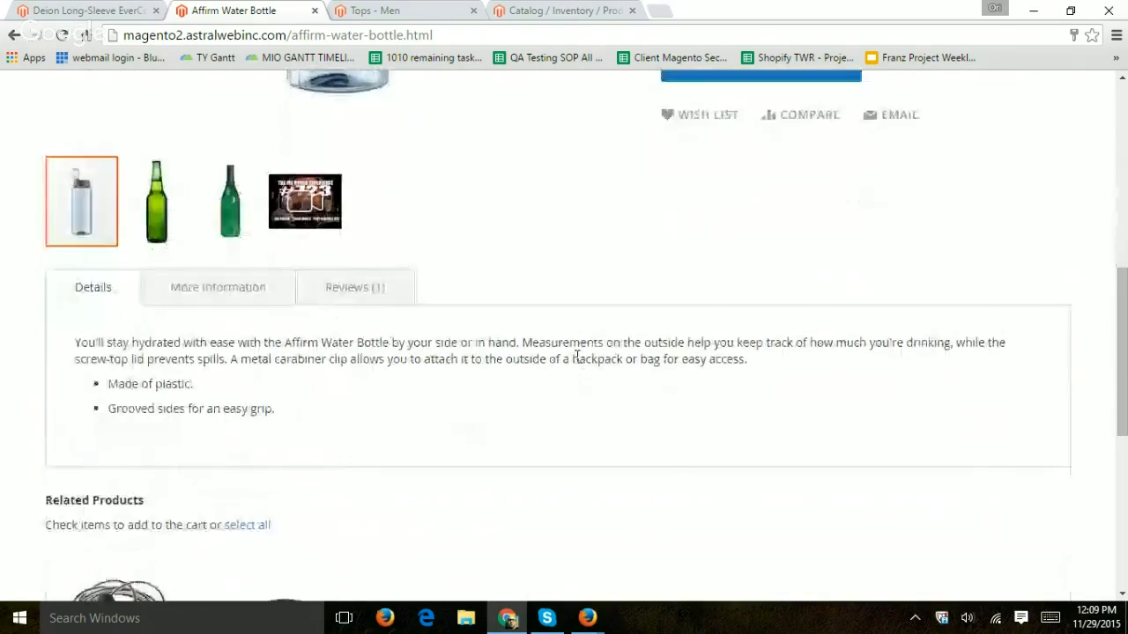
{"action": "scroll", "coordinate": [576, 358], "scroll_direction": "up", "scroll_amount": 5}
{"action": "scroll", "coordinate": [577, 351], "scroll_direction": "up", "scroll_amount": 1}
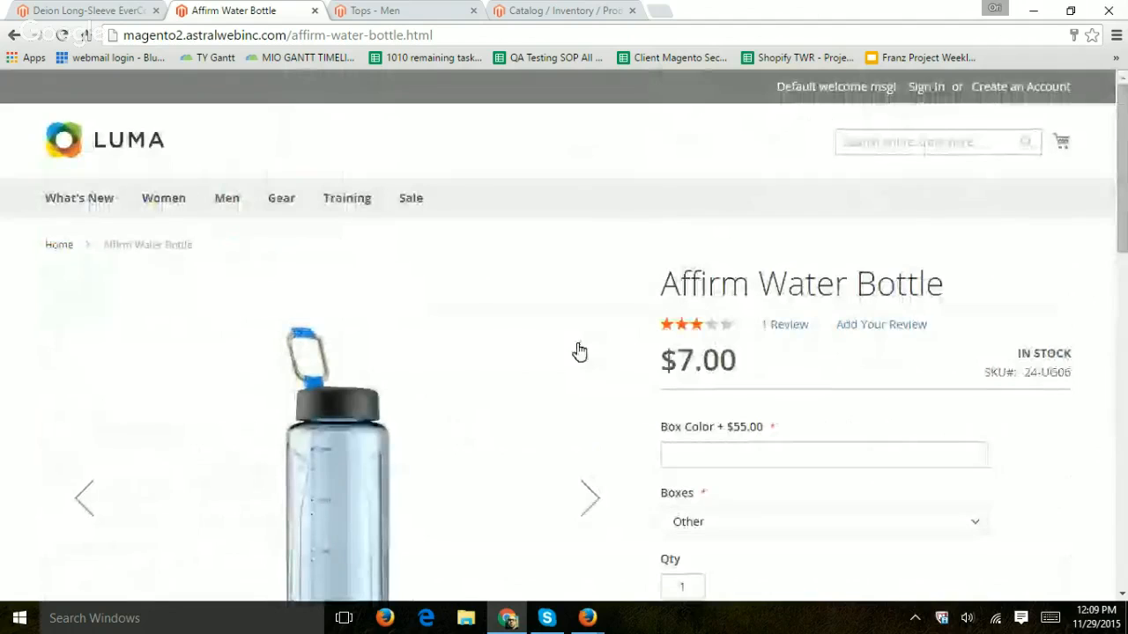
Examine the Deion Long-Sleeve EverCool Tee page, including its product name, color swatches, sizes and page URL.
{"action": "left_click", "coordinate": [106, 11]}
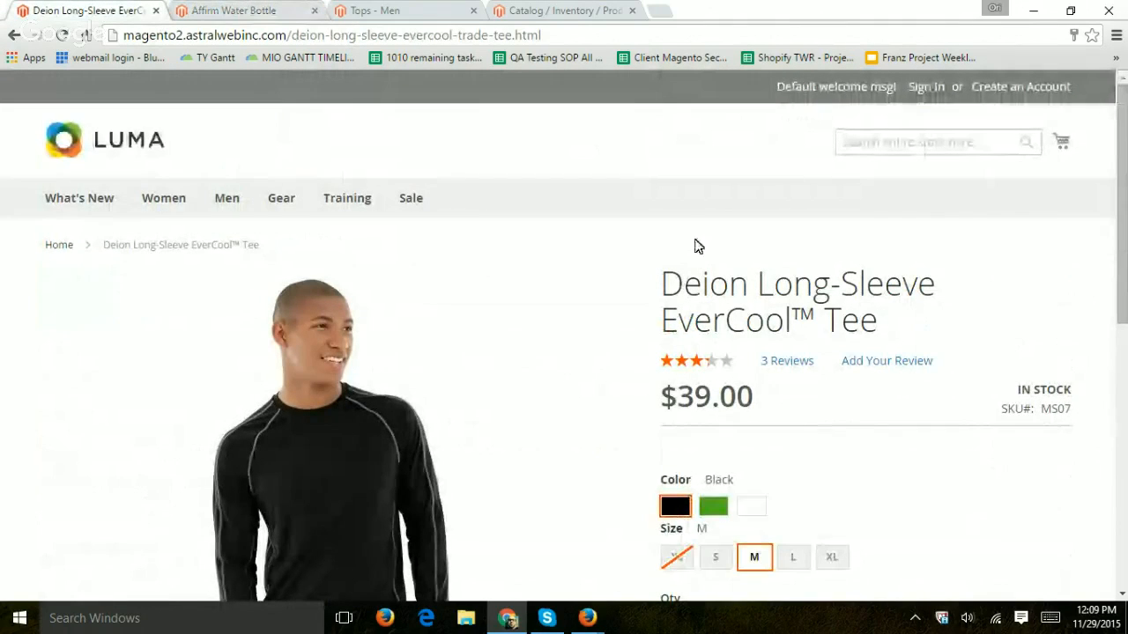
{"action": "scroll", "coordinate": [355, 468], "scroll_direction": "down", "scroll_amount": 1}
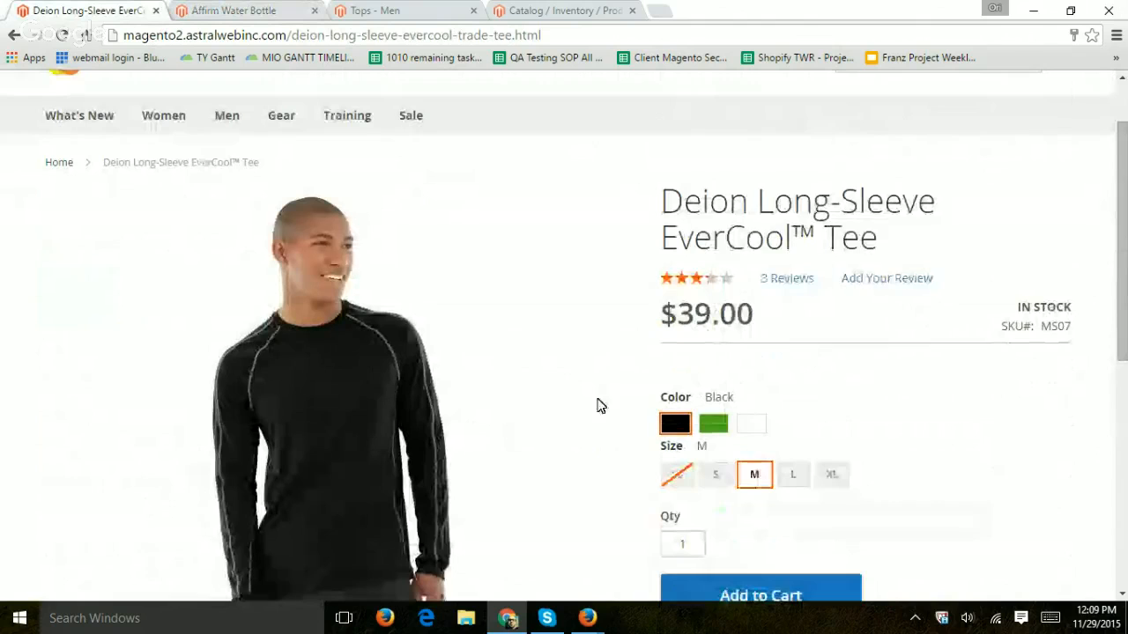
{"action": "left_click_drag", "start_coordinate": [663, 209], "coordinate": [938, 214]}
{"action": "scroll", "coordinate": [936, 214], "scroll_direction": "down", "scroll_amount": 1}
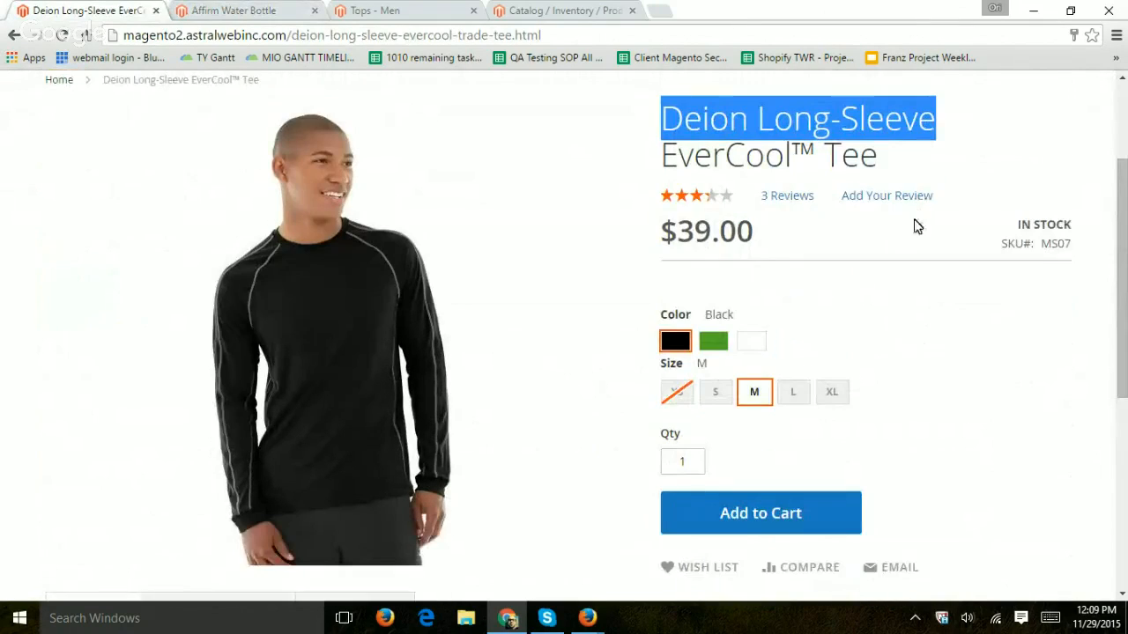
{"action": "mouse_move", "coordinate": [756, 349]}
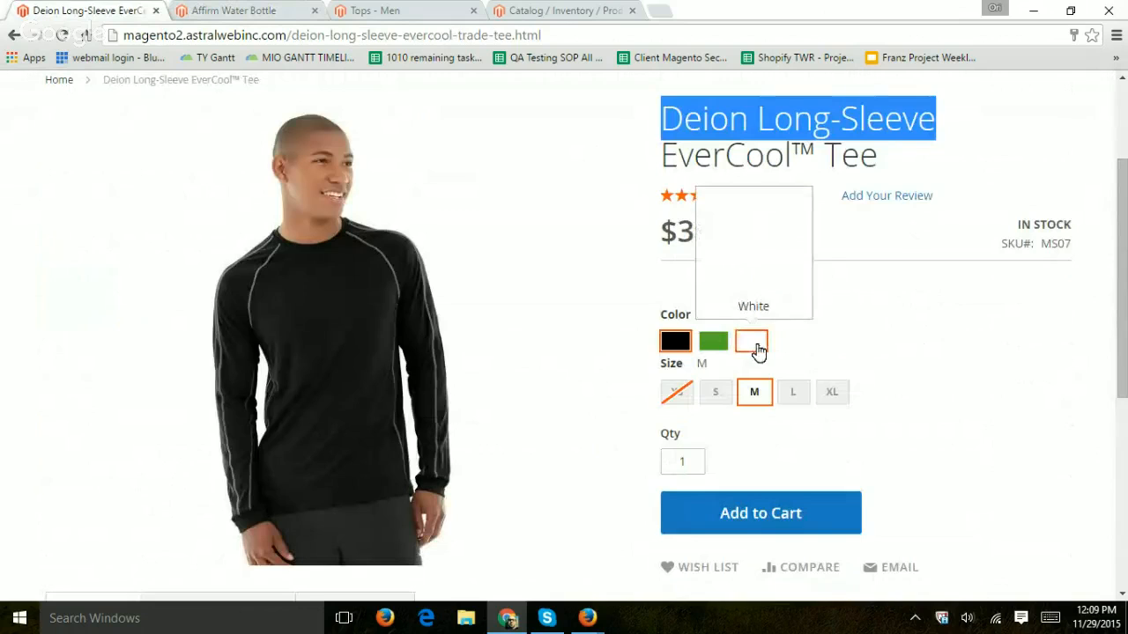
{"action": "left_click", "coordinate": [834, 334]}
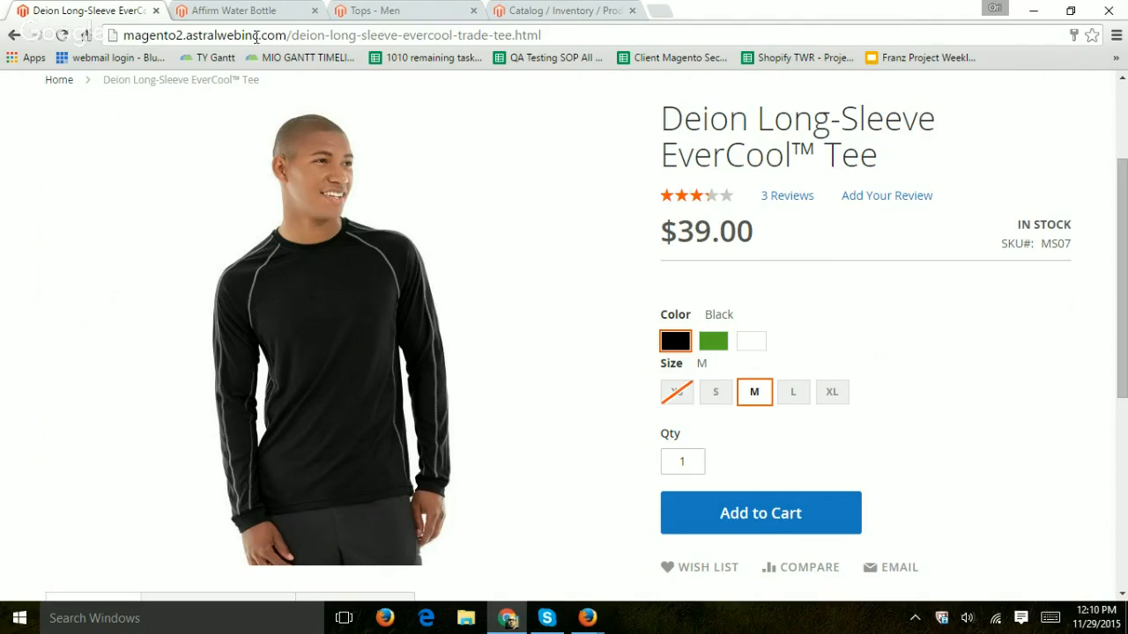
{"action": "left_click_drag", "start_coordinate": [253, 35], "coordinate": [528, 36]}
{"action": "left_click", "coordinate": [894, 298]}
{"action": "mouse_move", "coordinate": [671, 354]}
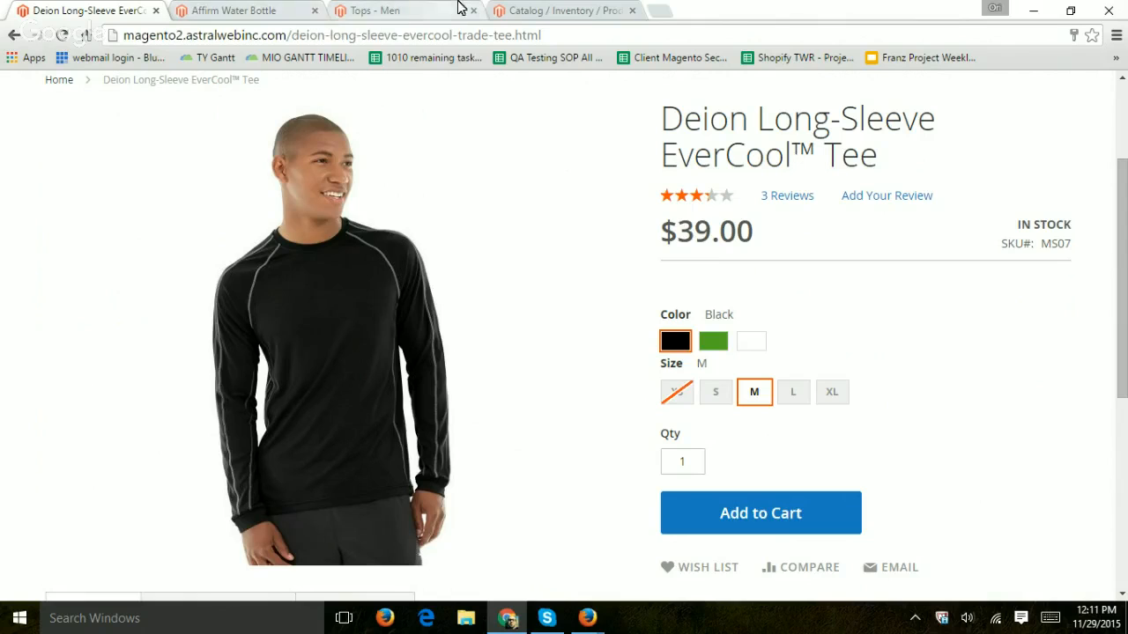
Return to the Affirm Water Bottle page and examine its product title and main image area.
{"action": "left_click", "coordinate": [268, 10]}
{"action": "scroll", "coordinate": [830, 294], "scroll_direction": "down", "scroll_amount": 2}
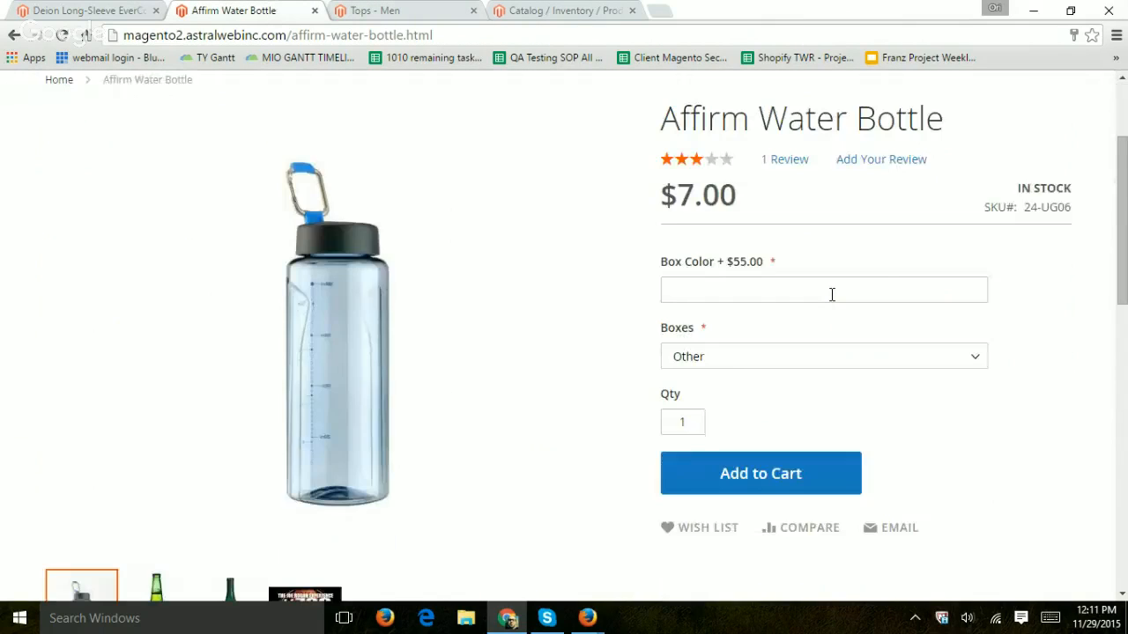
{"action": "scroll", "coordinate": [830, 294], "scroll_direction": "up", "scroll_amount": 2}
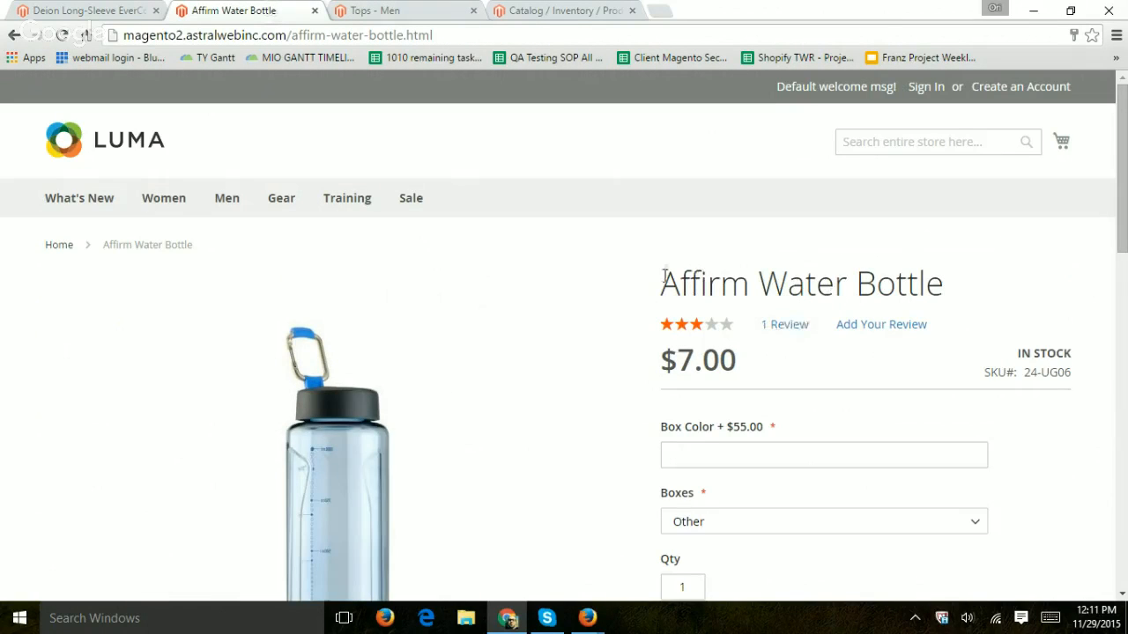
{"action": "left_click_drag", "start_coordinate": [662, 281], "coordinate": [948, 289]}
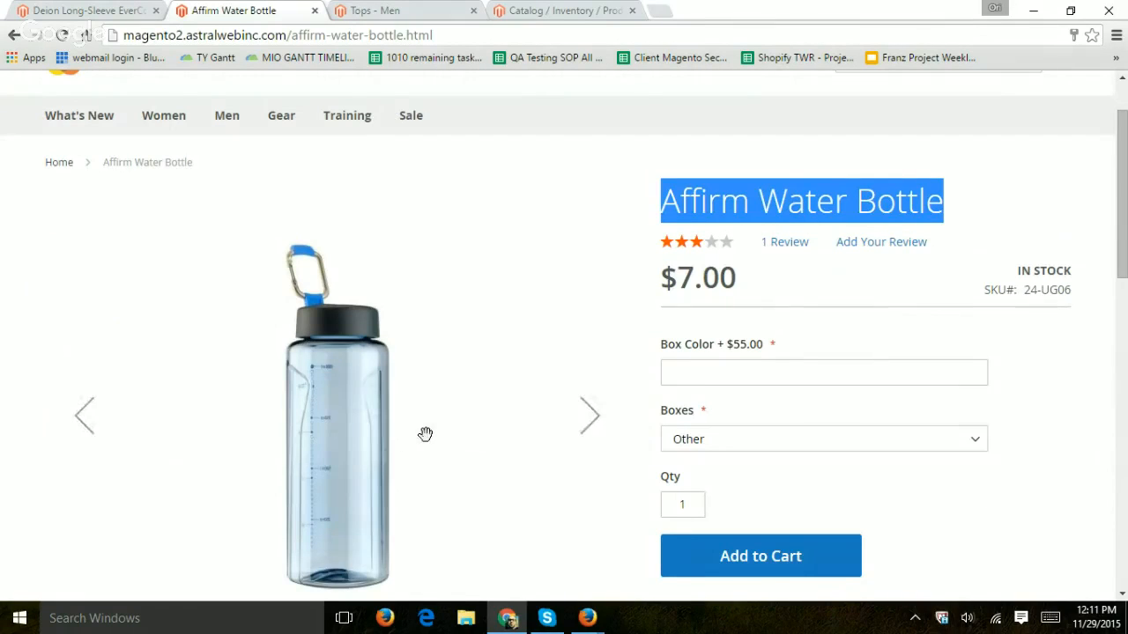
{"action": "scroll", "coordinate": [718, 345], "scroll_direction": "down", "scroll_amount": 3}
{"action": "scroll", "coordinate": [722, 342], "scroll_direction": "up", "scroll_amount": 4}
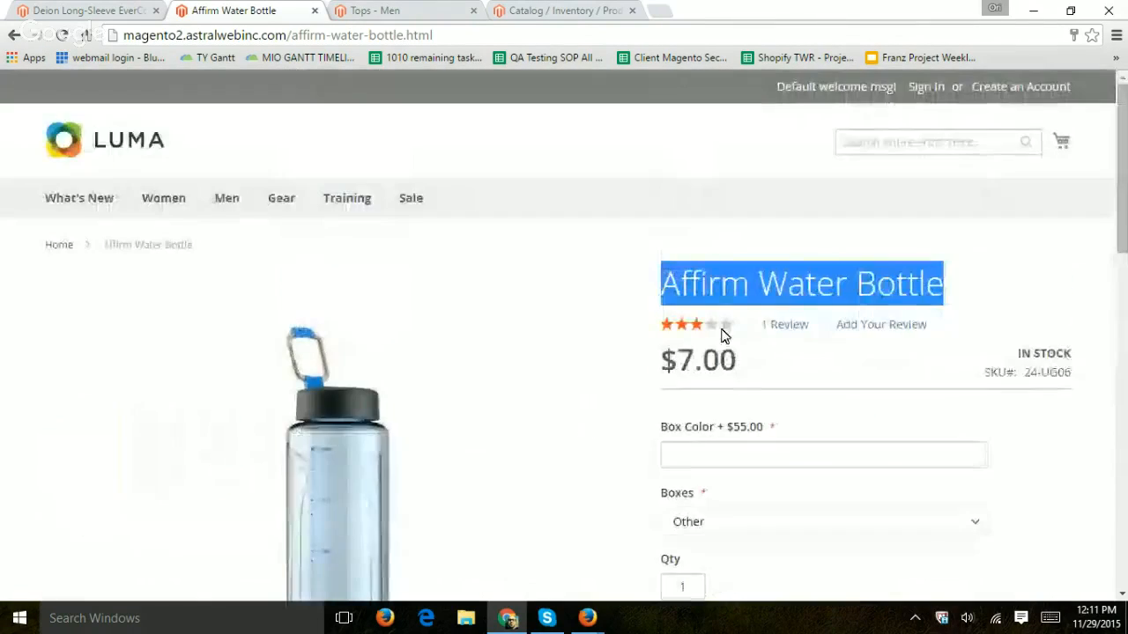
{"action": "scroll", "coordinate": [845, 296], "scroll_direction": "down", "scroll_amount": 1}
{"action": "left_click", "coordinate": [846, 291]}
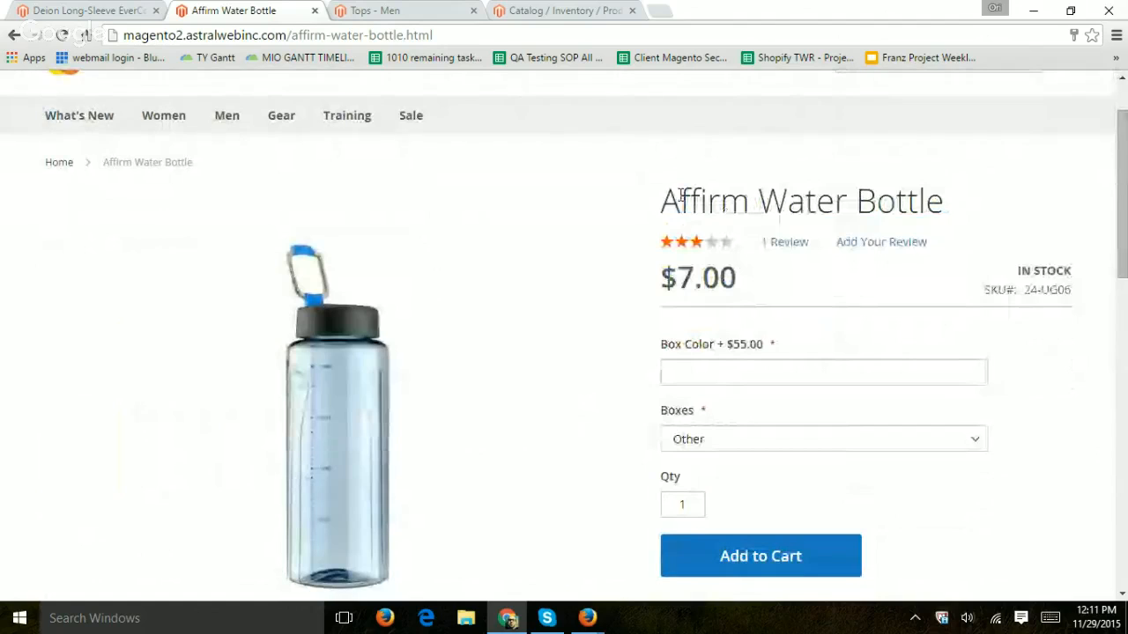
Examine the water bottle's name, price, stock status, SKU and the choices offered for the Boxes option.
{"action": "left_click_drag", "start_coordinate": [680, 201], "coordinate": [917, 204]}
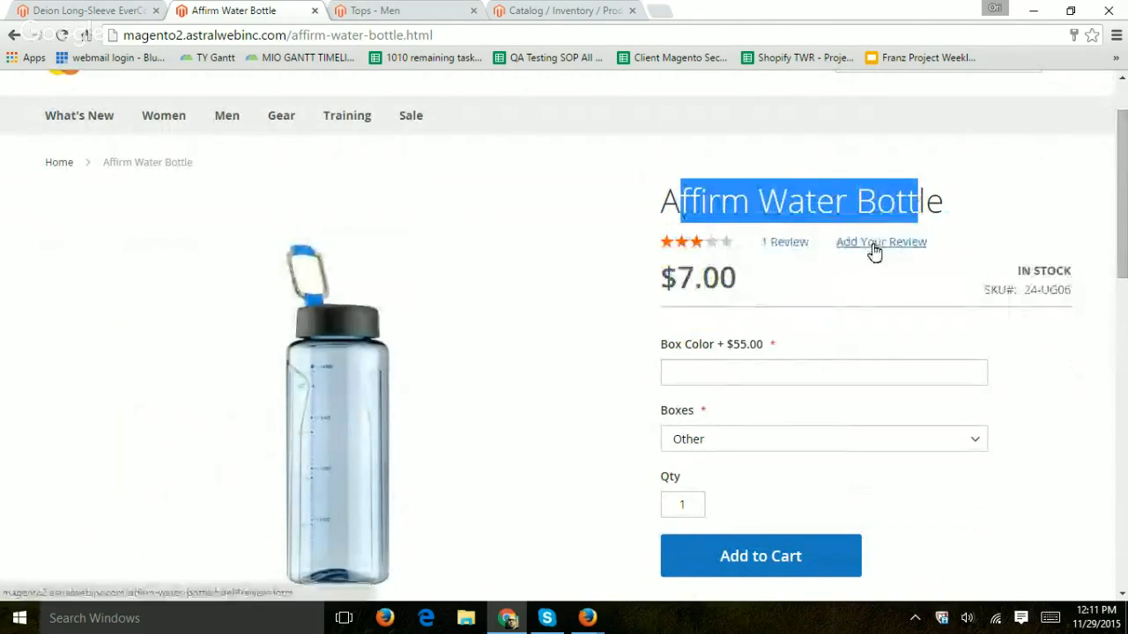
{"action": "left_click_drag", "start_coordinate": [695, 280], "coordinate": [738, 280]}
{"action": "mouse_move", "coordinate": [1030, 272]}
{"action": "left_mouse_down"}
{"action": "mouse_move", "coordinate": [1067, 276]}
{"action": "mouse_move", "coordinate": [1029, 291]}
{"action": "left_mouse_up"}
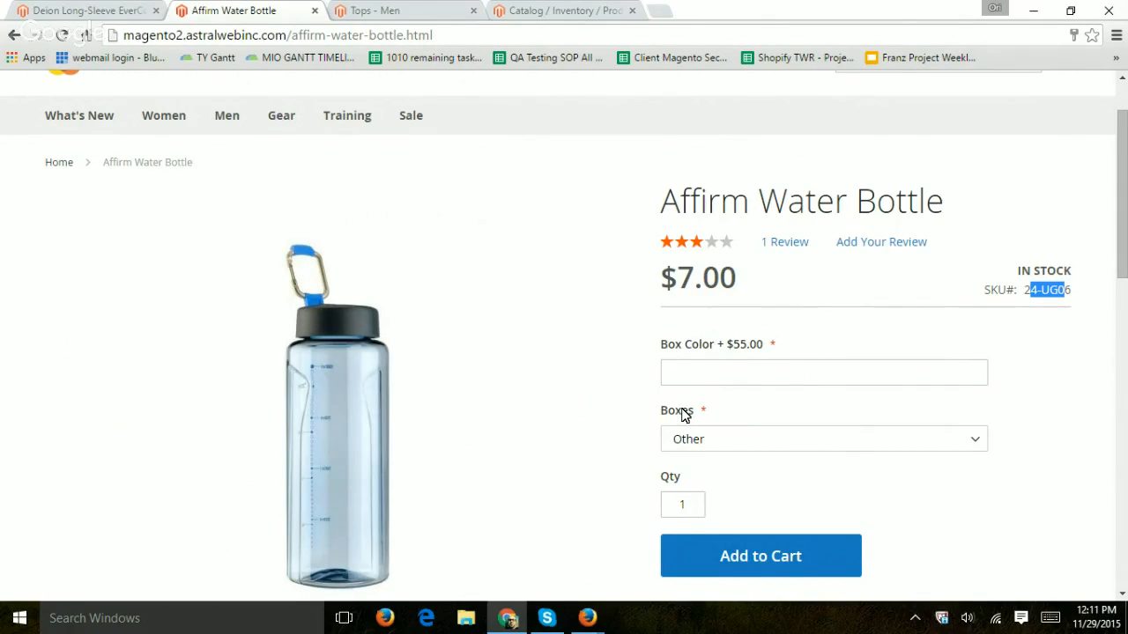
{"action": "left_click", "coordinate": [687, 448]}
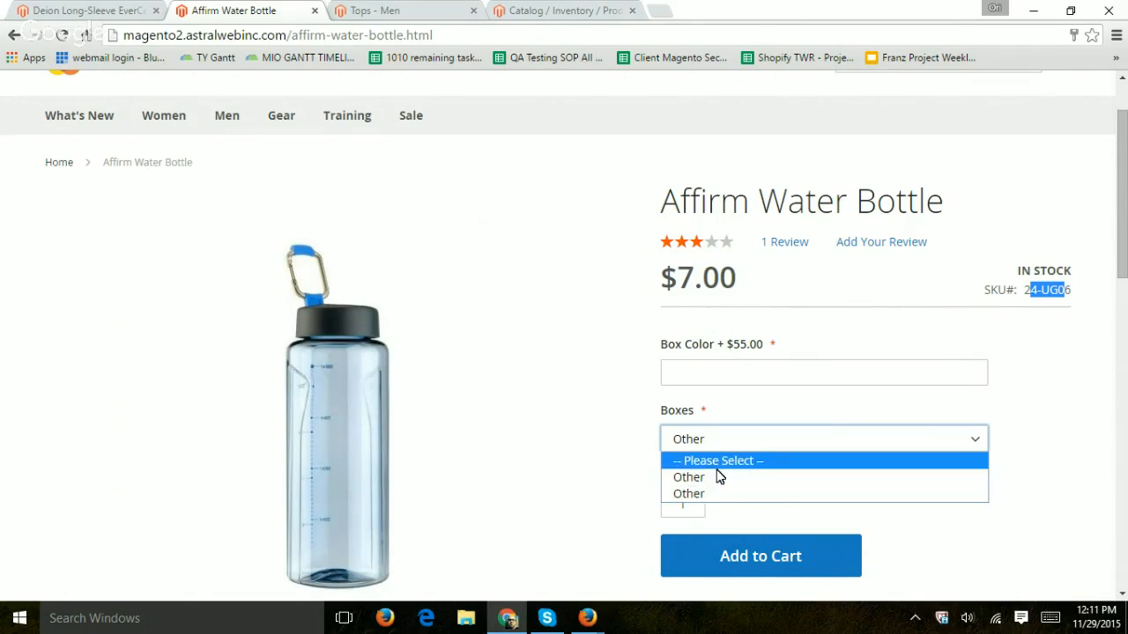
{"action": "left_click", "coordinate": [747, 408]}
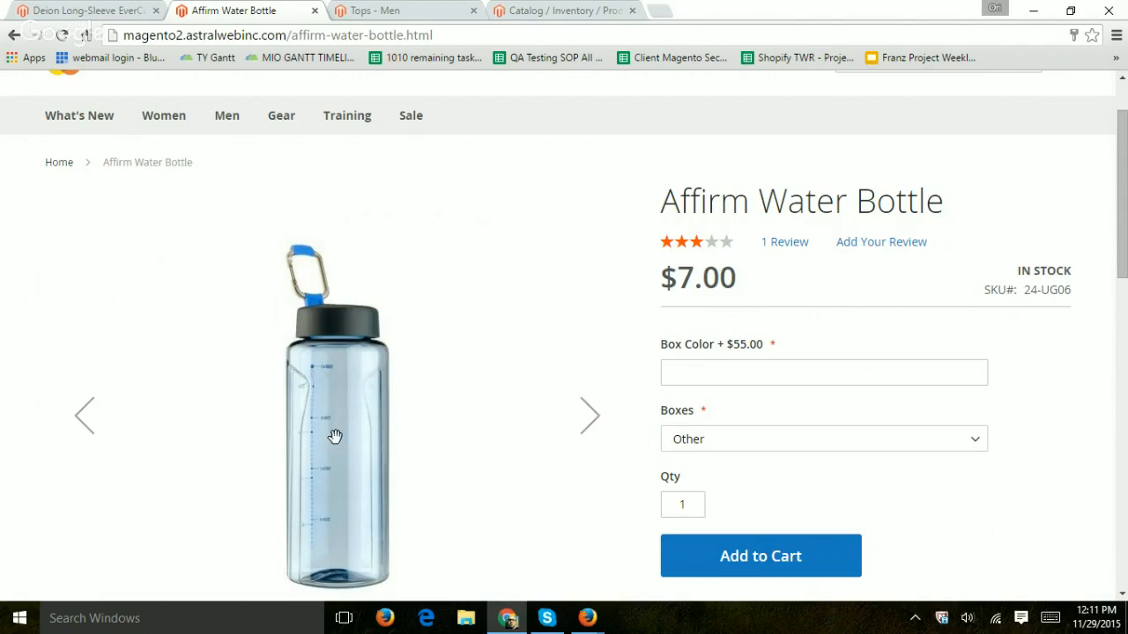
Look over the water bottle's gallery thumbnails and play the product video in the gallery.
{"action": "scroll", "coordinate": [763, 340], "scroll_direction": "down", "scroll_amount": 2}
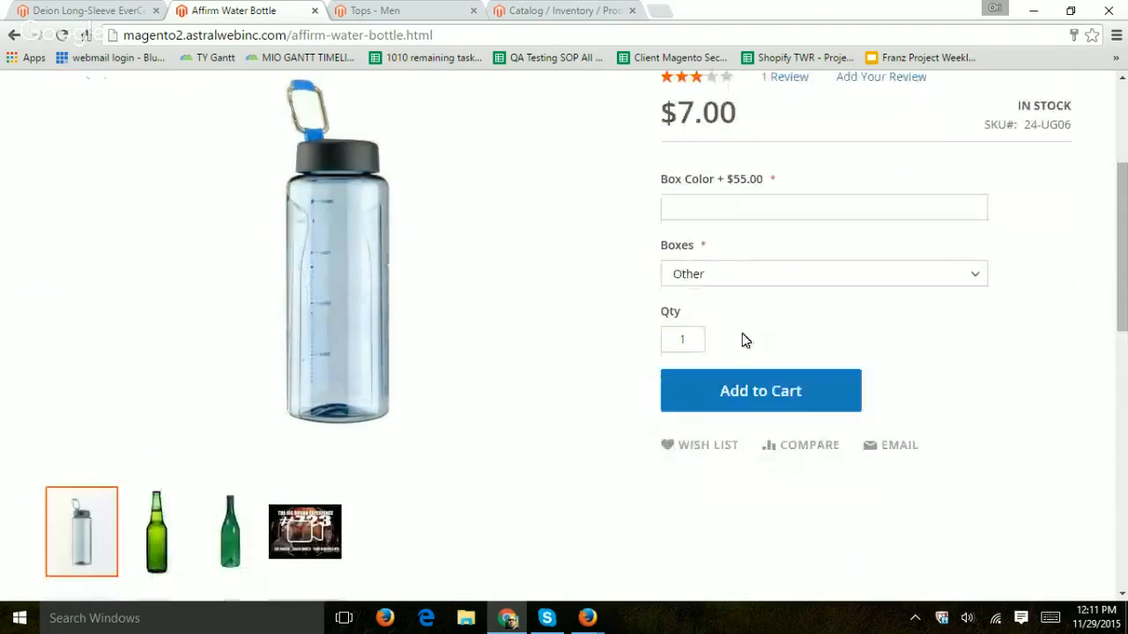
{"action": "scroll", "coordinate": [813, 358], "scroll_direction": "down", "scroll_amount": 2}
{"action": "scroll", "coordinate": [771, 351], "scroll_direction": "down", "scroll_amount": 1}
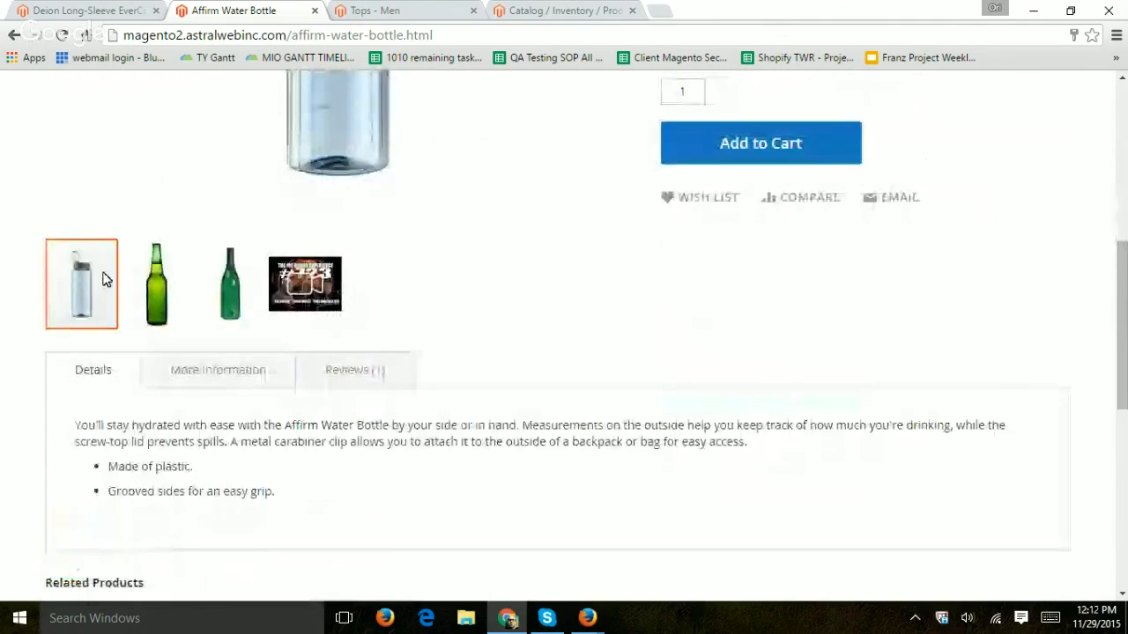
{"action": "scroll", "coordinate": [415, 238], "scroll_direction": "up", "scroll_amount": 3}
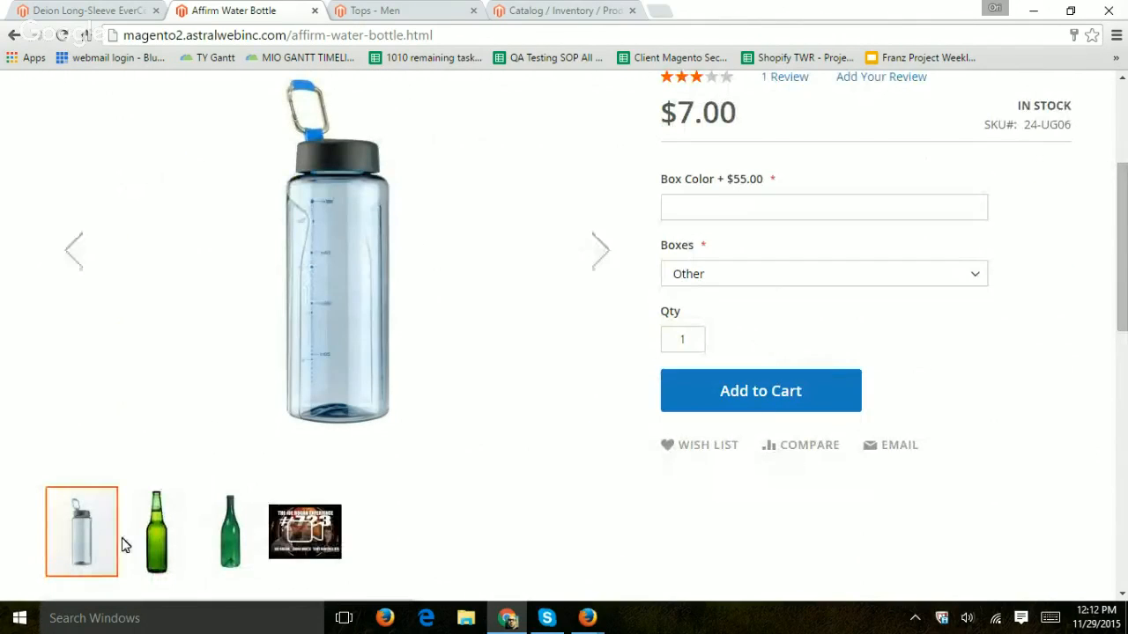
{"action": "left_click", "coordinate": [310, 529]}
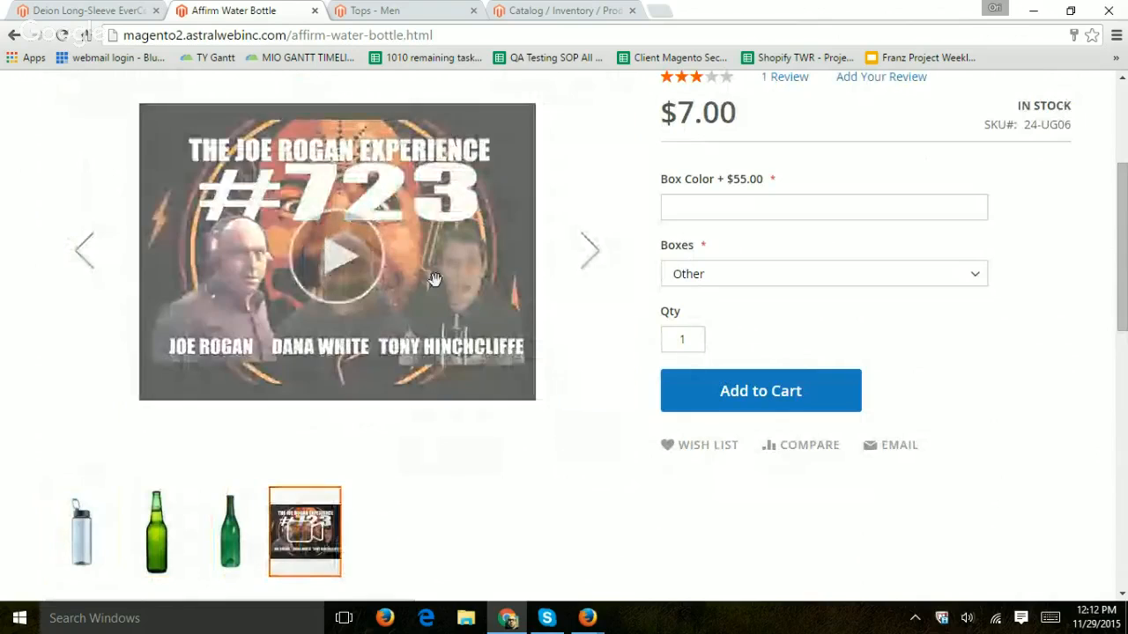
{"action": "left_click", "coordinate": [359, 257]}
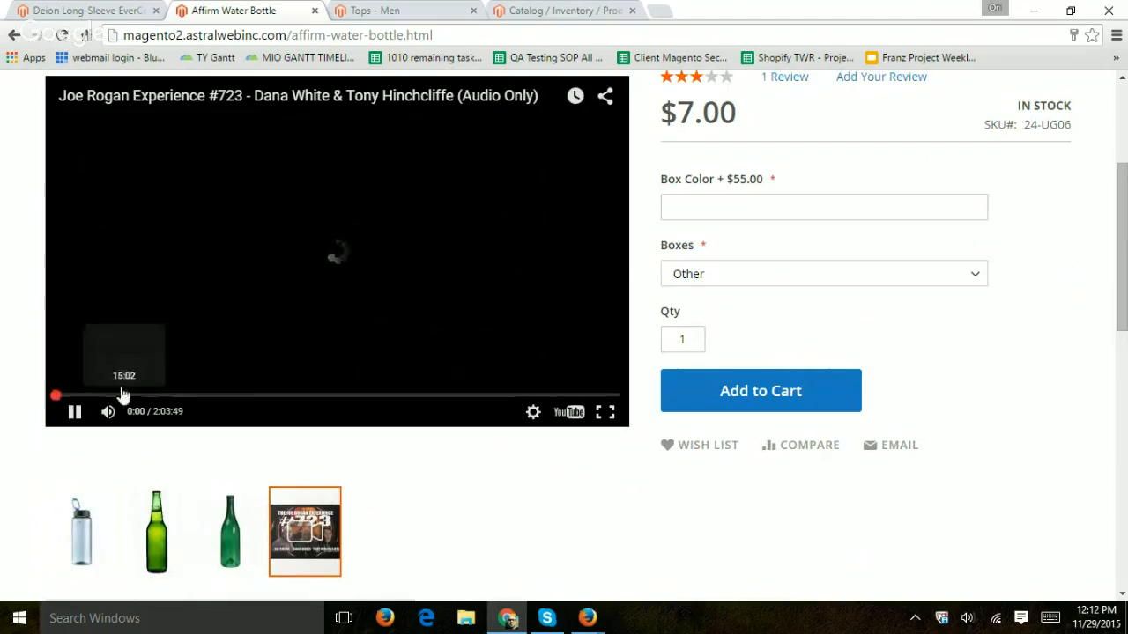
Review the water bottle's More Information attributes and its customer reviews.
{"action": "scroll", "coordinate": [188, 323], "scroll_direction": "down", "scroll_amount": 6}
{"action": "scroll", "coordinate": [451, 307], "scroll_direction": "up", "scroll_amount": 3}
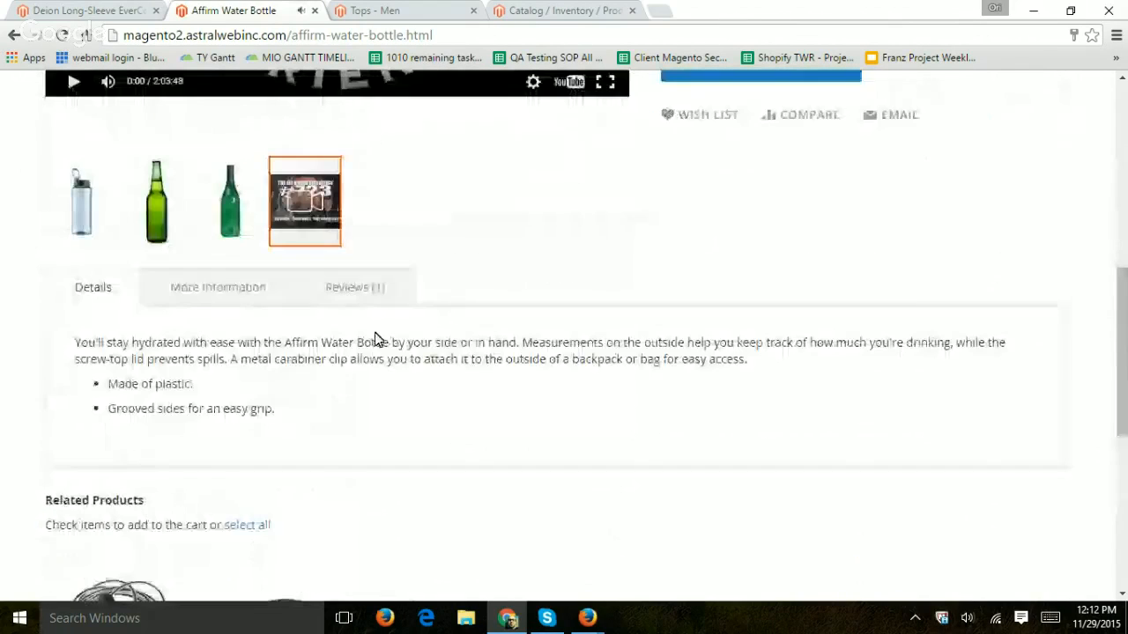
{"action": "left_click", "coordinate": [218, 293]}
{"action": "left_click_drag", "start_coordinate": [88, 347], "coordinate": [161, 406]}
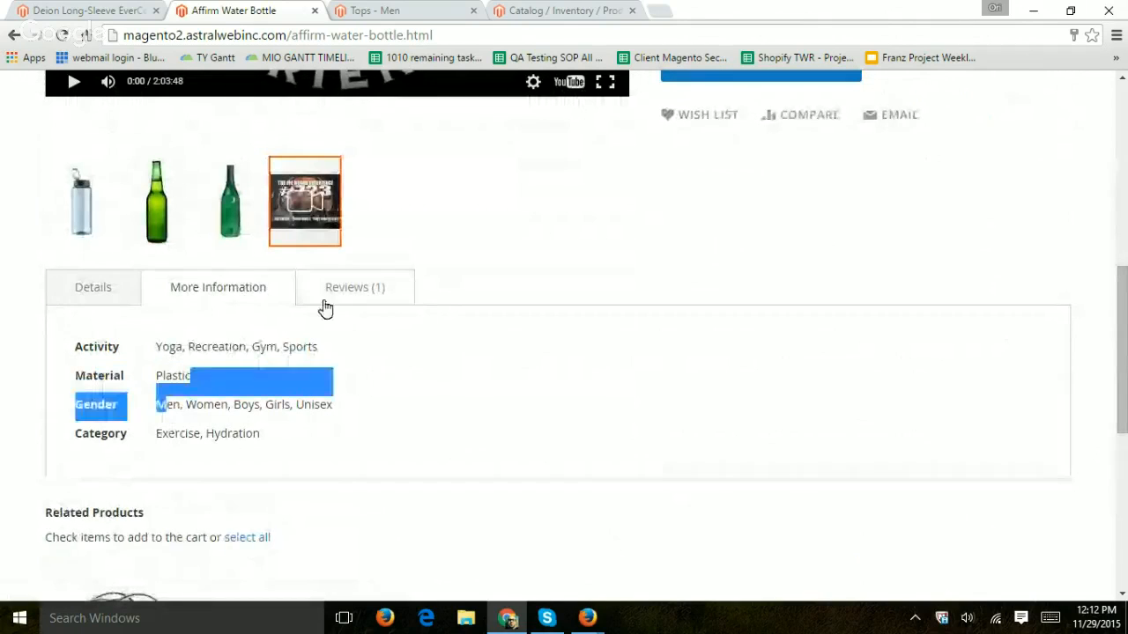
{"action": "left_click", "coordinate": [379, 298]}
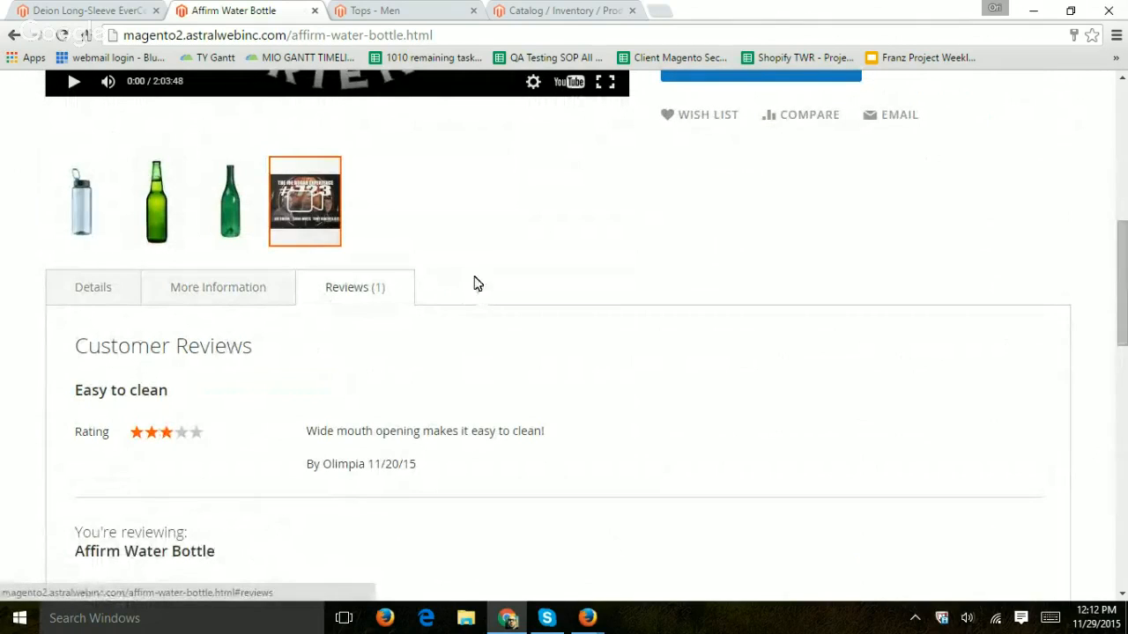
Copy the product title "Affirm Water Bottle" from the product page.
{"action": "scroll", "coordinate": [494, 334], "scroll_direction": "up", "scroll_amount": 6}
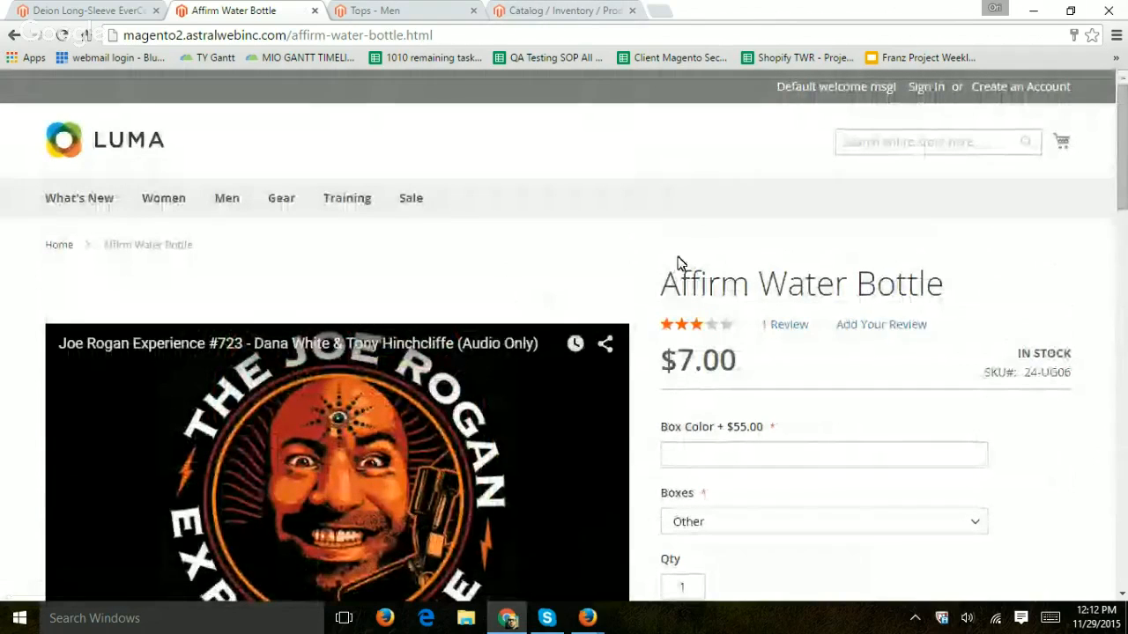
{"action": "left_click_drag", "start_coordinate": [662, 280], "coordinate": [944, 284]}
{"action": "key", "text": "ctrl+c"}
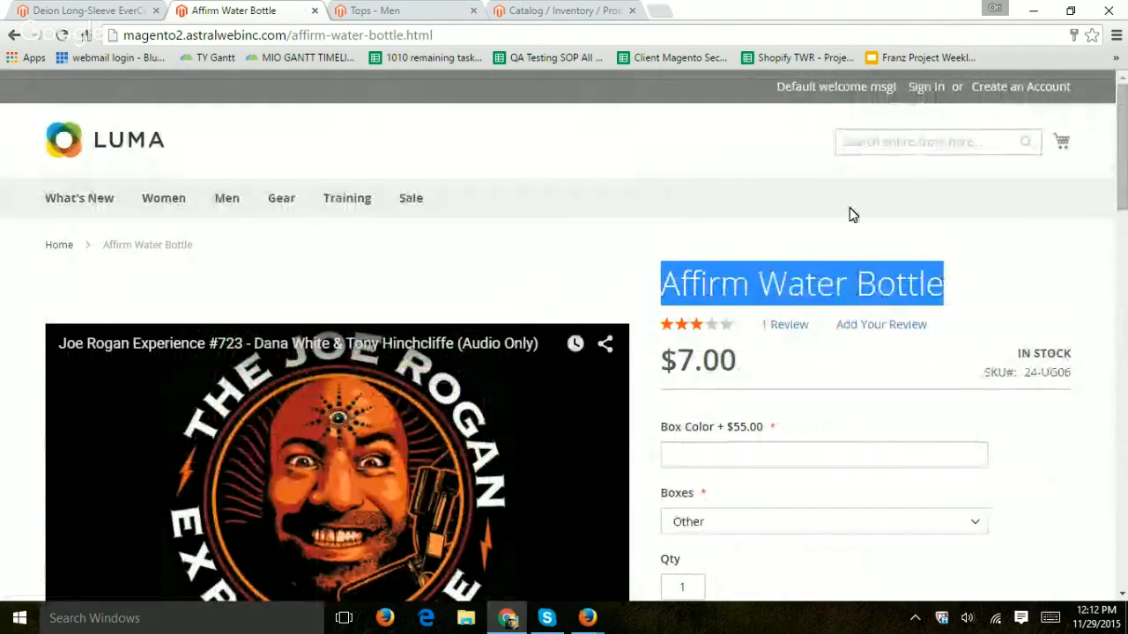
Switch to the Magento admin and open the product Catalog.
{"action": "left_click", "coordinate": [577, 7]}
{"action": "left_click", "coordinate": [37, 257]}
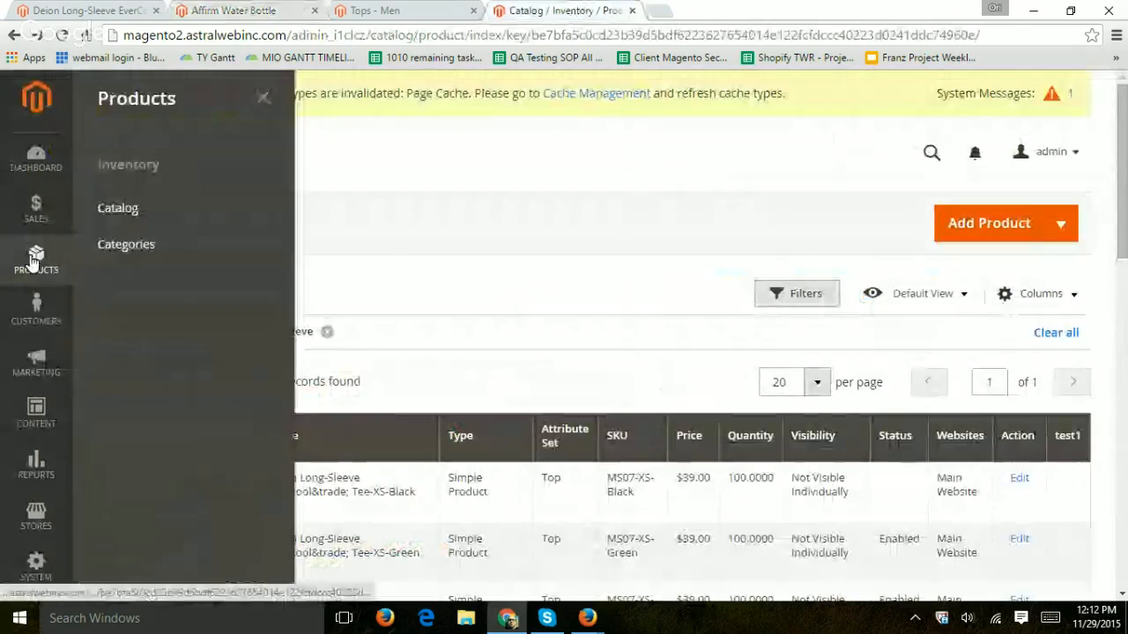
{"action": "left_click", "coordinate": [116, 223]}
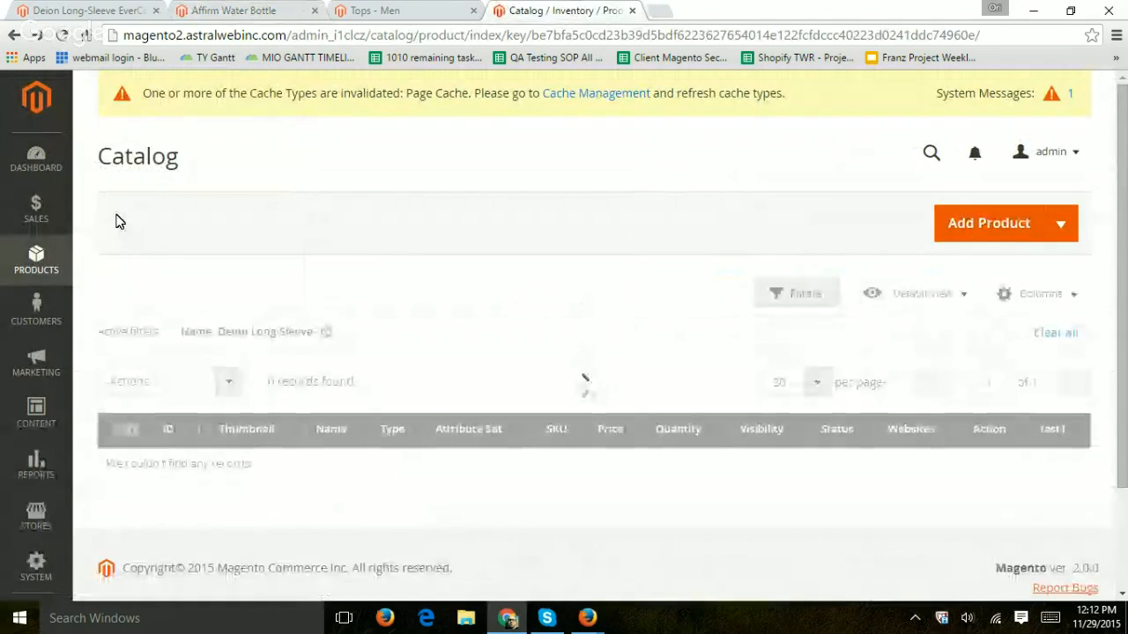
Clear the existing name filter and filter the product catalog by the name "Affirm Water Bottle".
{"action": "scroll", "coordinate": [255, 325], "scroll_direction": "down", "scroll_amount": 1}
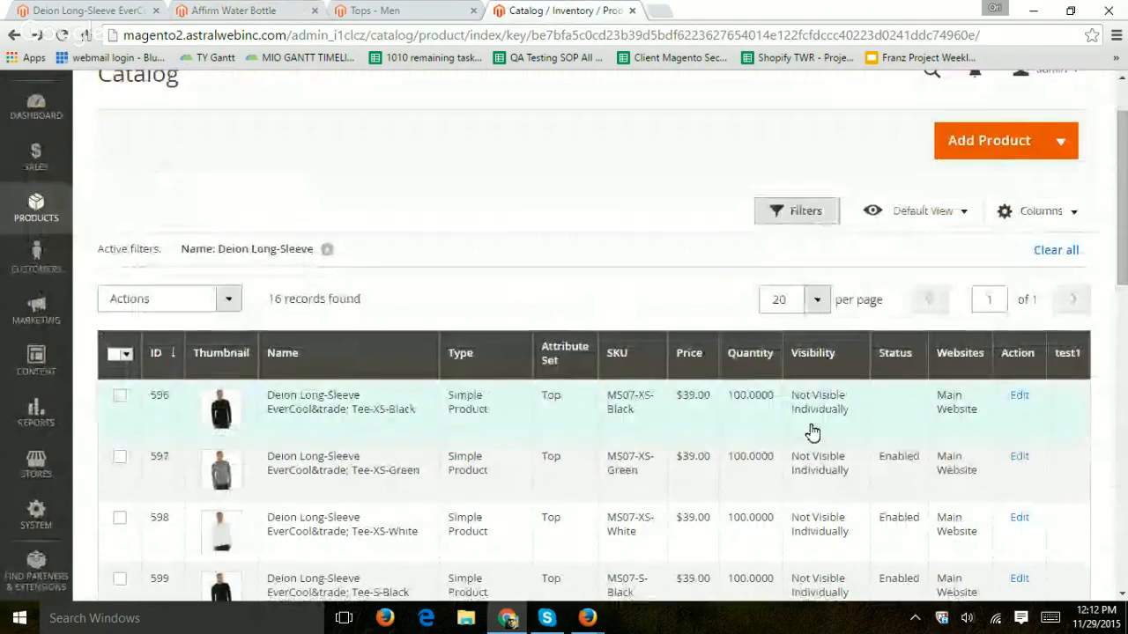
{"action": "left_click", "coordinate": [326, 249]}
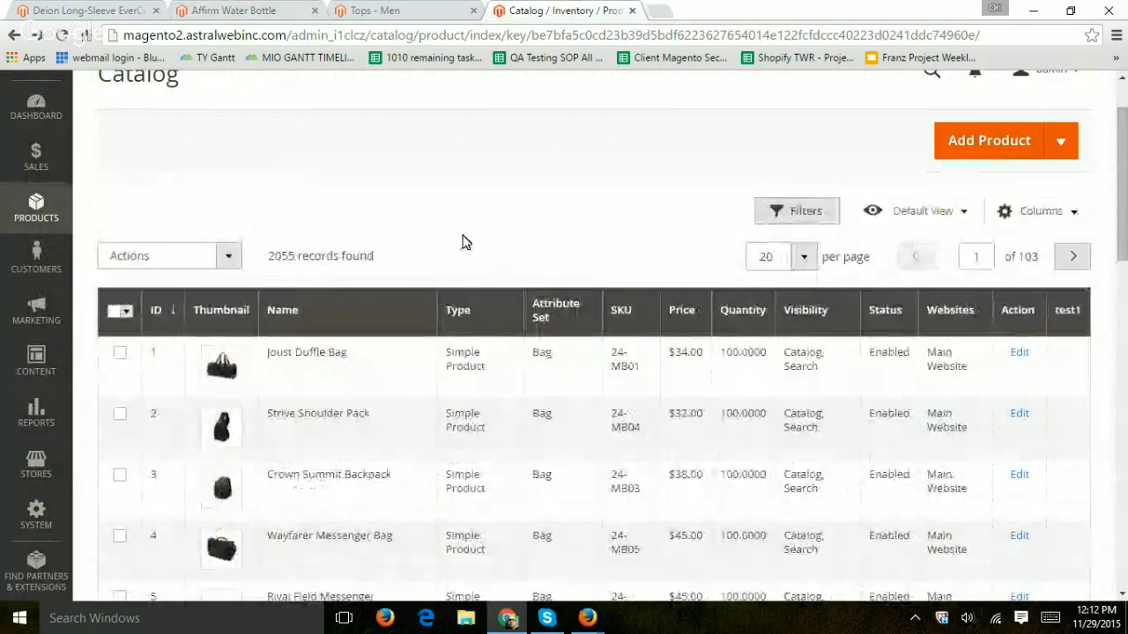
{"action": "left_click", "coordinate": [796, 210]}
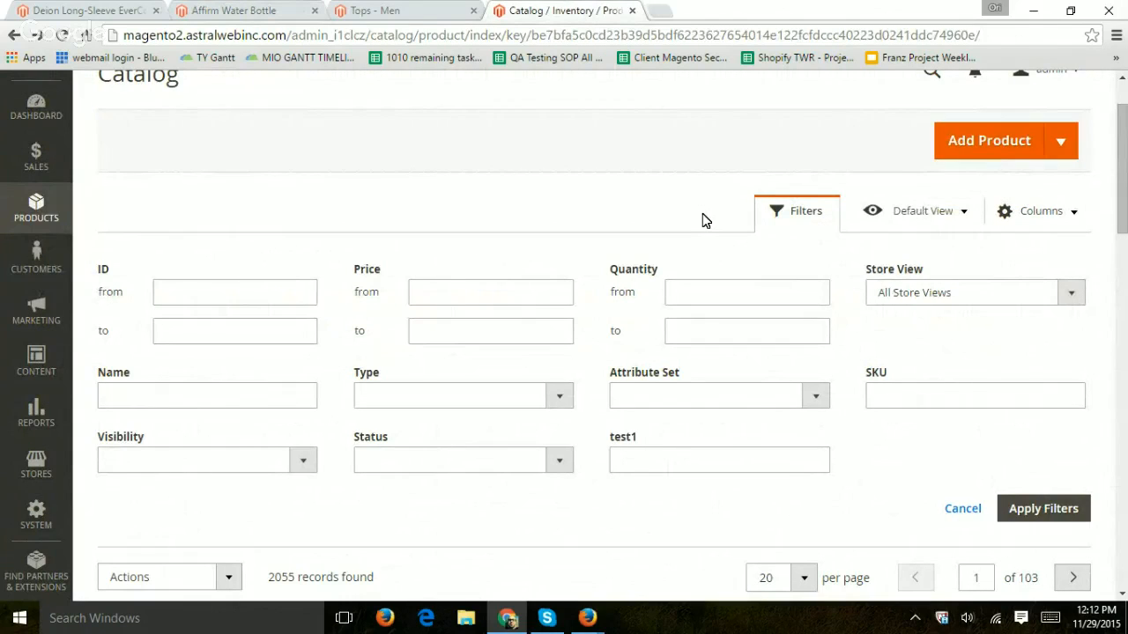
{"action": "left_click", "coordinate": [257, 385]}
{"action": "key", "text": "ctrl+v"}
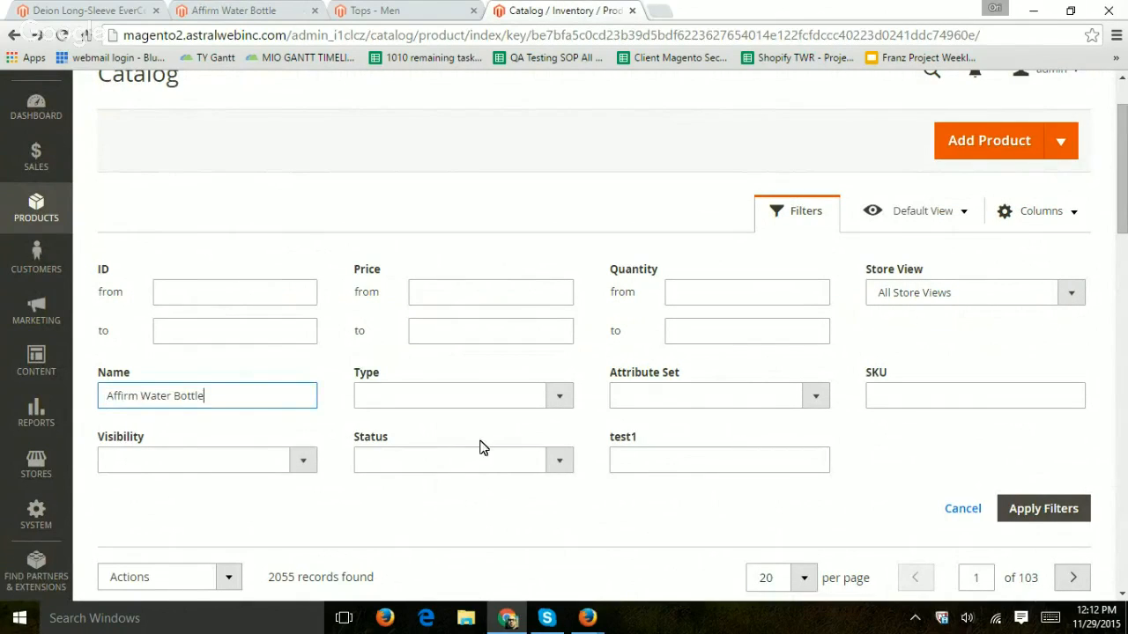
{"action": "left_click", "coordinate": [1043, 508]}
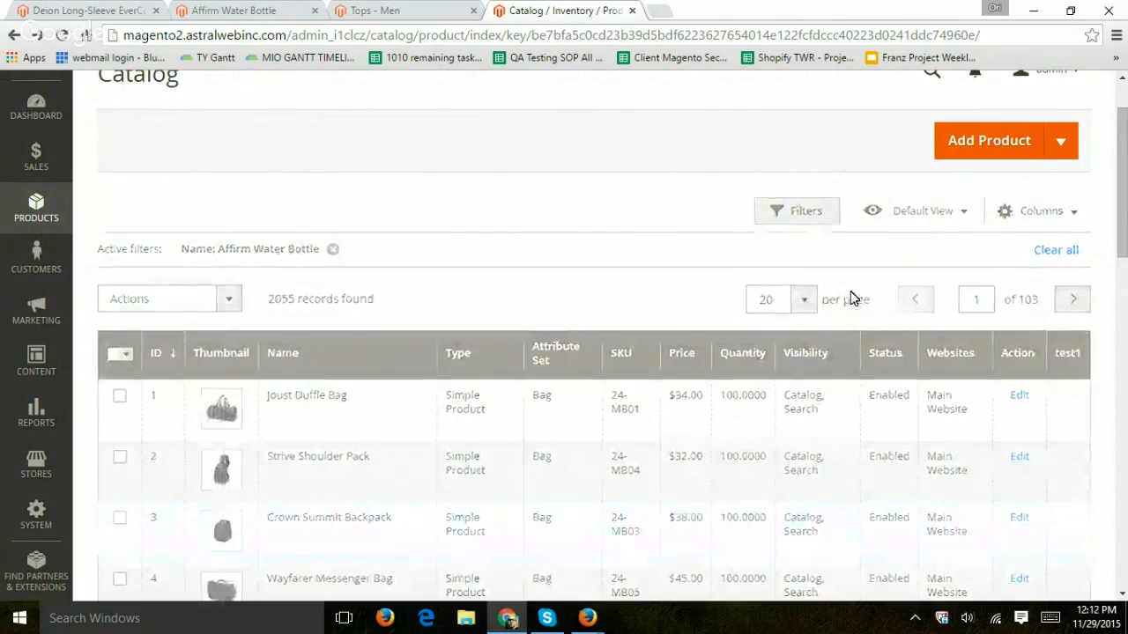
View the grid's column options and open the Affirm Water Bottle product for editing.
{"action": "left_click", "coordinate": [1030, 222]}
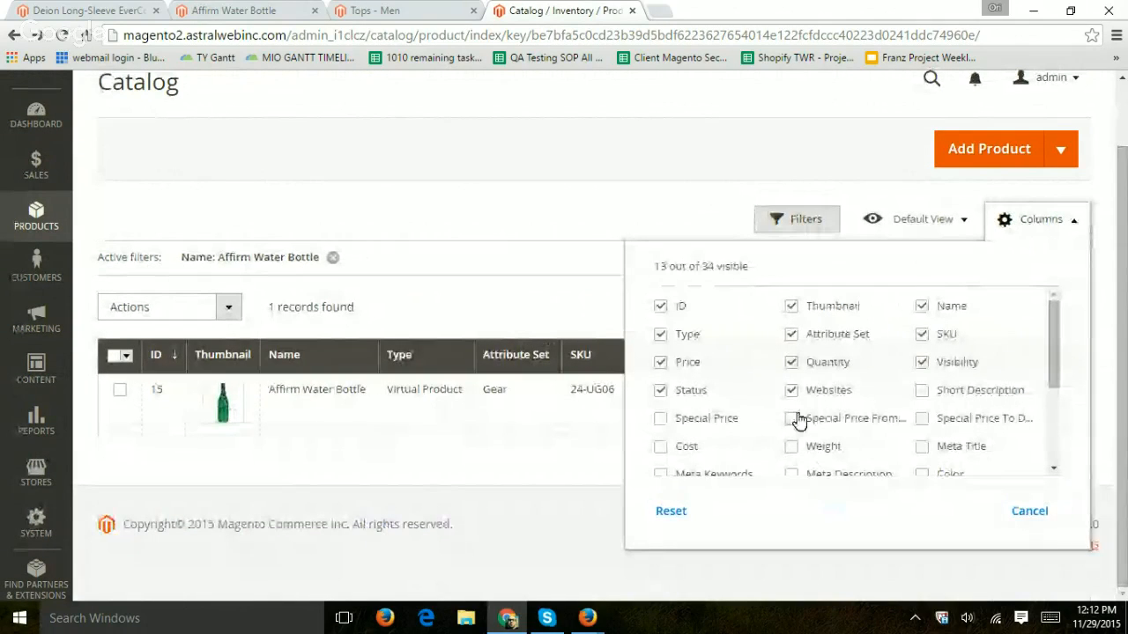
{"action": "left_click", "coordinate": [1050, 222]}
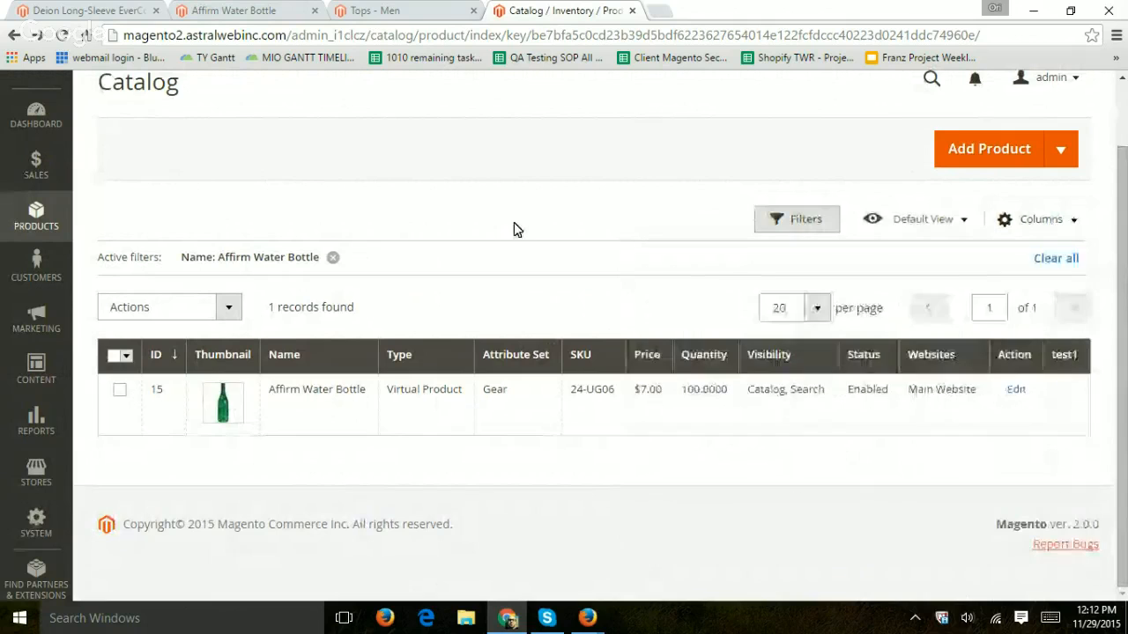
{"action": "left_click", "coordinate": [466, 402]}
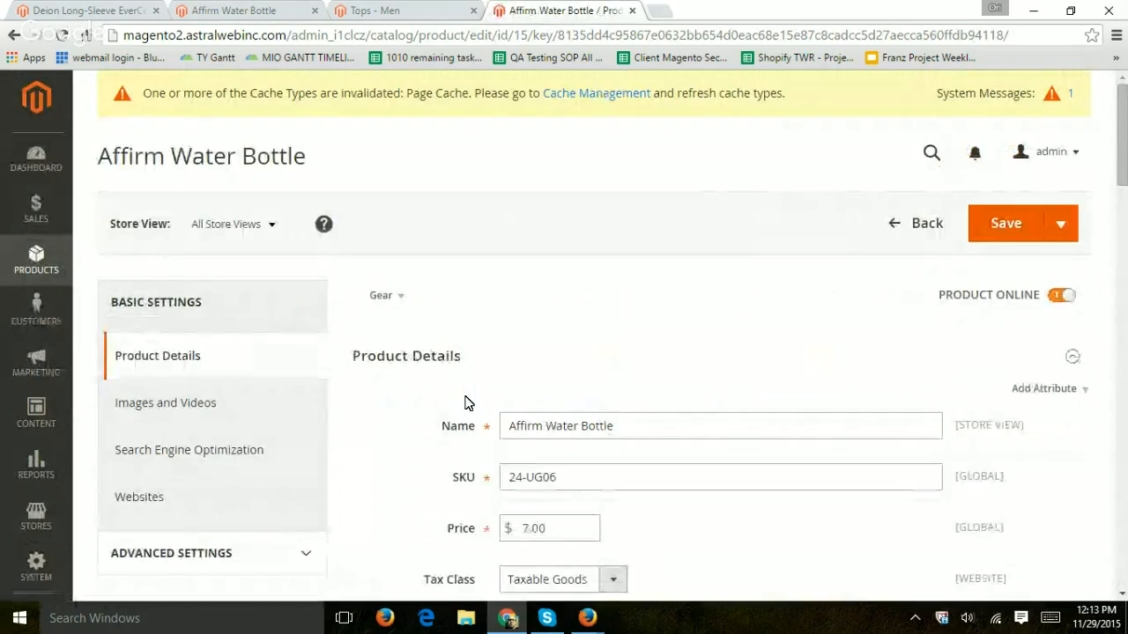
Examine the product's basic details, including the tax class and the image upload option, leaving the values as they are.
{"action": "scroll", "coordinate": [533, 313], "scroll_direction": "down", "scroll_amount": 1}
{"action": "scroll", "coordinate": [532, 312], "scroll_direction": "down", "scroll_amount": 1}
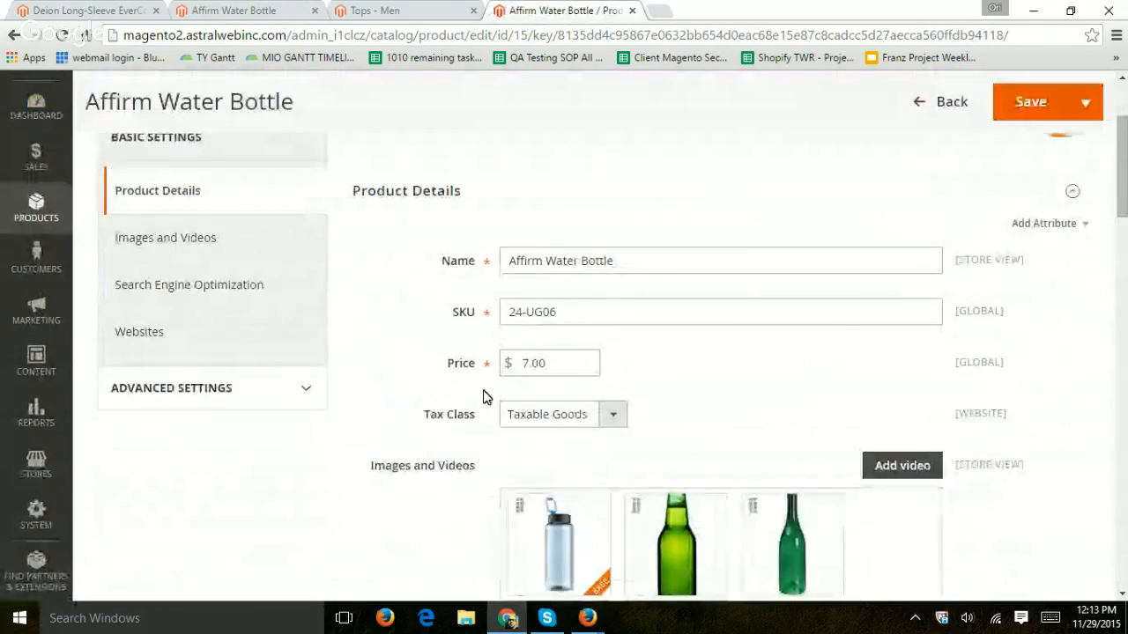
{"action": "scroll", "coordinate": [590, 373], "scroll_direction": "down", "scroll_amount": 2}
{"action": "left_click_drag", "start_coordinate": [426, 251], "coordinate": [472, 256]}
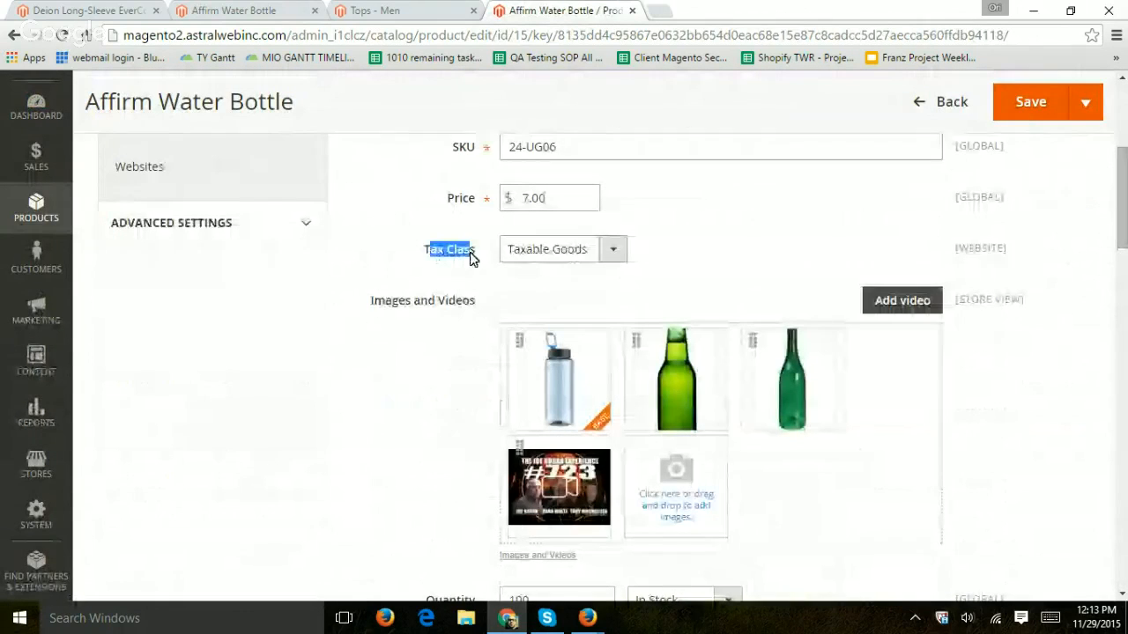
{"action": "left_click", "coordinate": [572, 255]}
{"action": "left_click", "coordinate": [610, 249]}
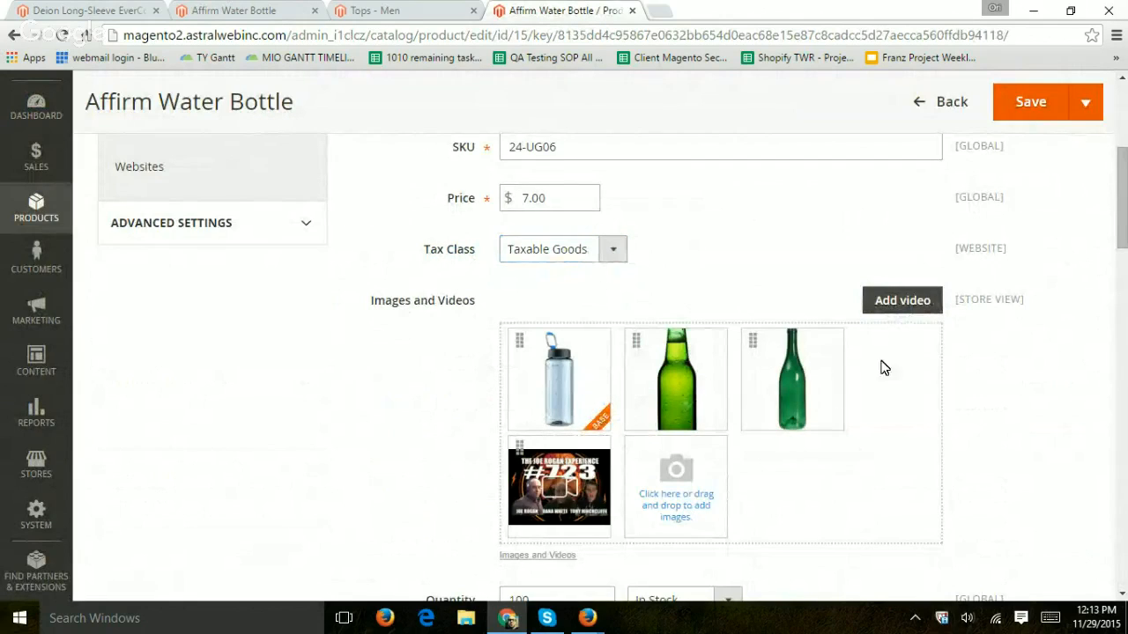
{"action": "left_click", "coordinate": [683, 471]}
{"action": "left_click", "coordinate": [1113, 19]}
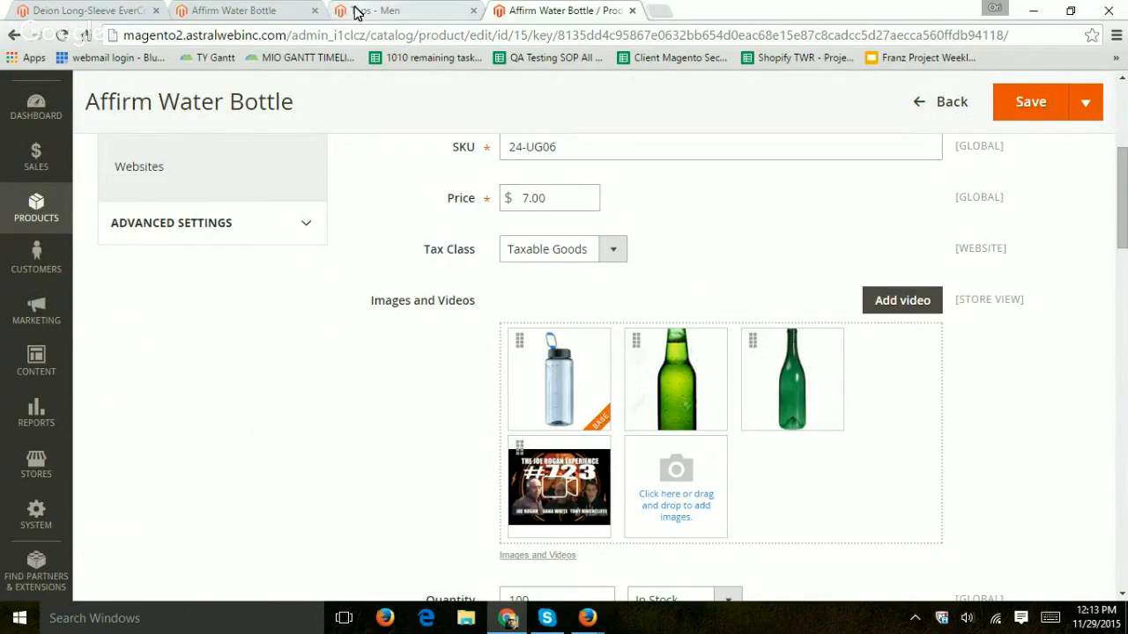
Reload the water bottle's storefront page to view its main image, and return to the product in the admin.
{"action": "left_click", "coordinate": [253, 12]}
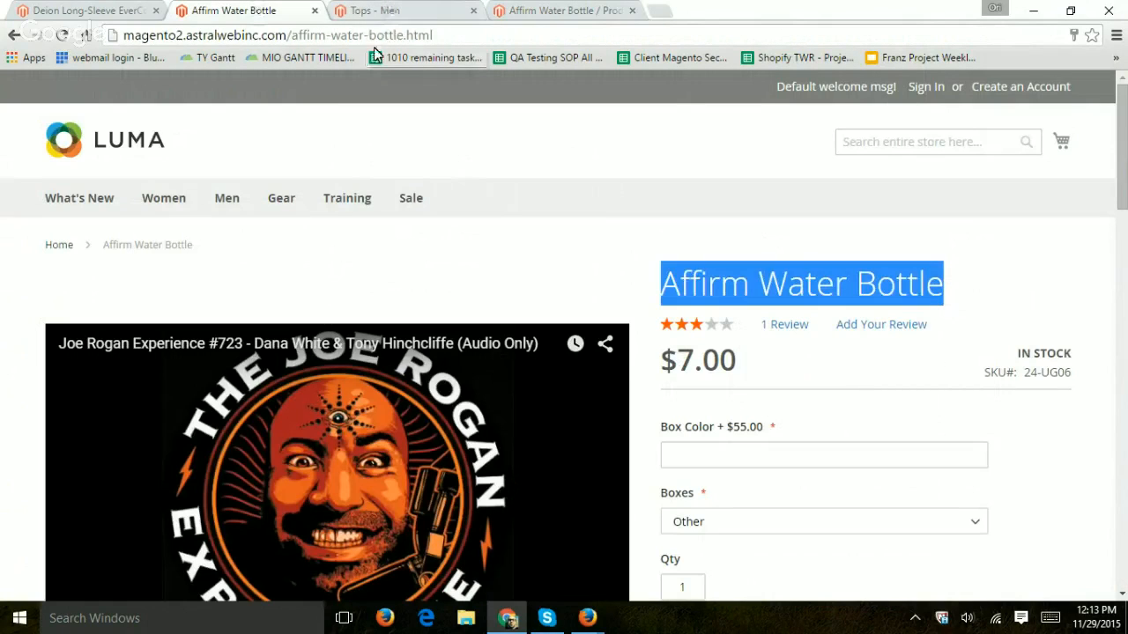
{"action": "left_click", "coordinate": [429, 37]}
{"action": "key", "text": "Return"}
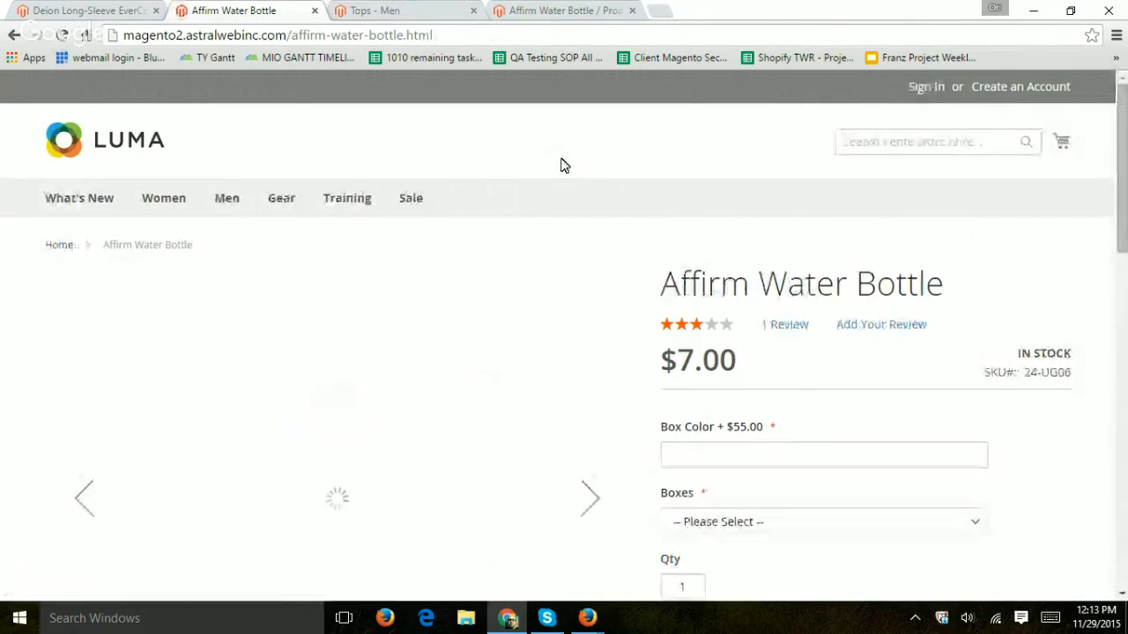
{"action": "scroll", "coordinate": [579, 182], "scroll_direction": "down", "scroll_amount": 1}
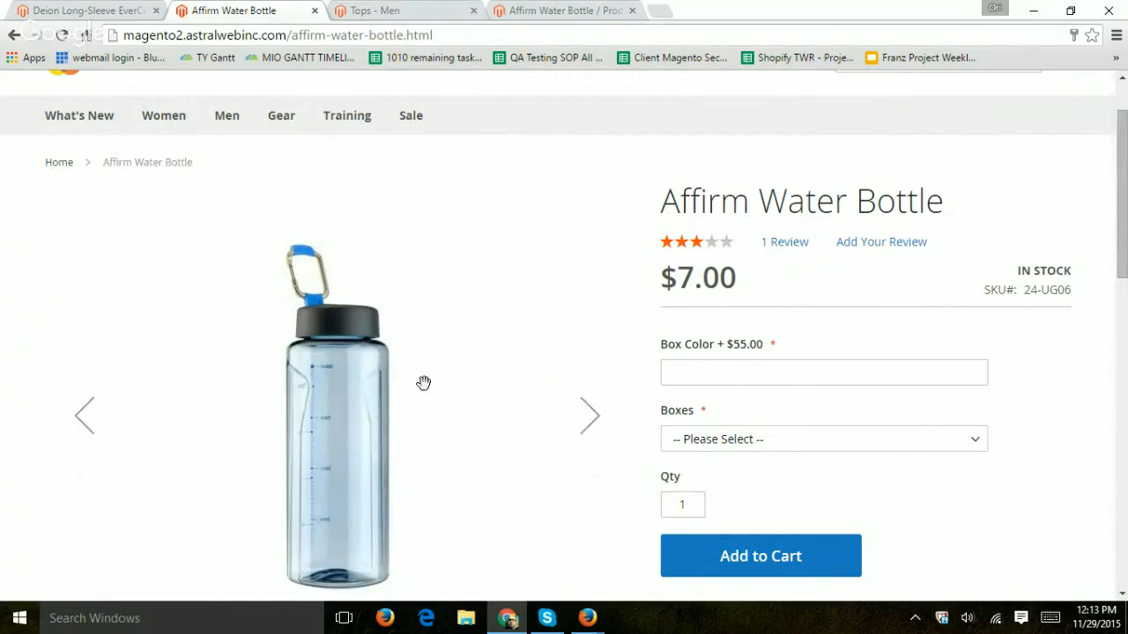
{"action": "left_click", "coordinate": [385, 10]}
{"action": "left_click", "coordinate": [528, 10]}
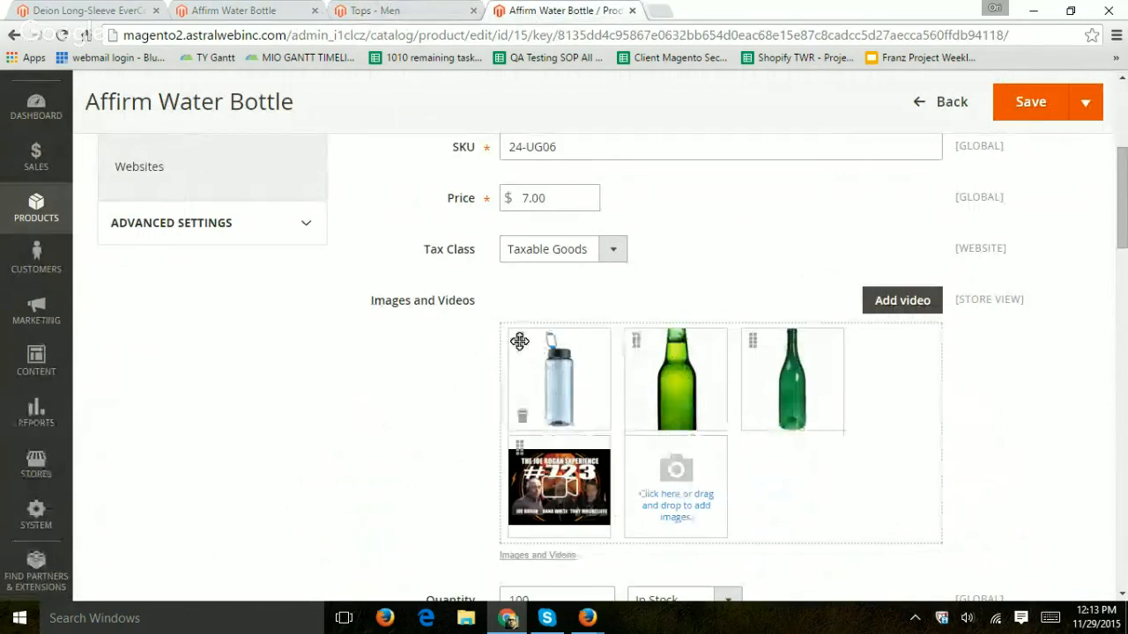
Open the product's Images and Videos section and show the details of the blue water bottle base image.
{"action": "scroll", "coordinate": [580, 429], "scroll_direction": "down", "scroll_amount": 1}
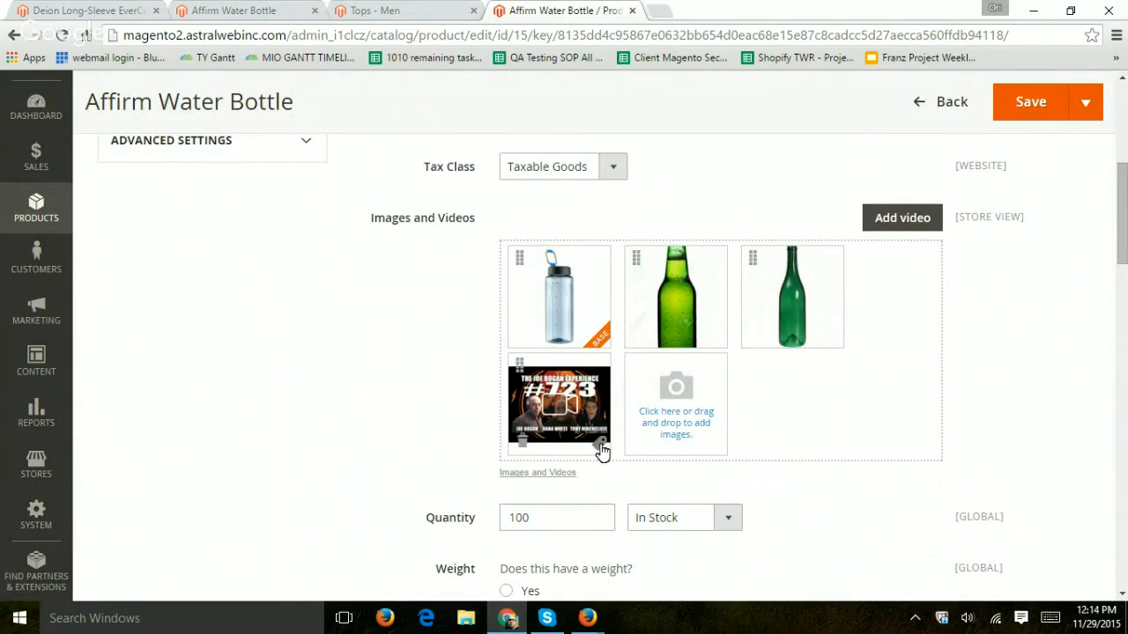
{"action": "left_click", "coordinate": [546, 472]}
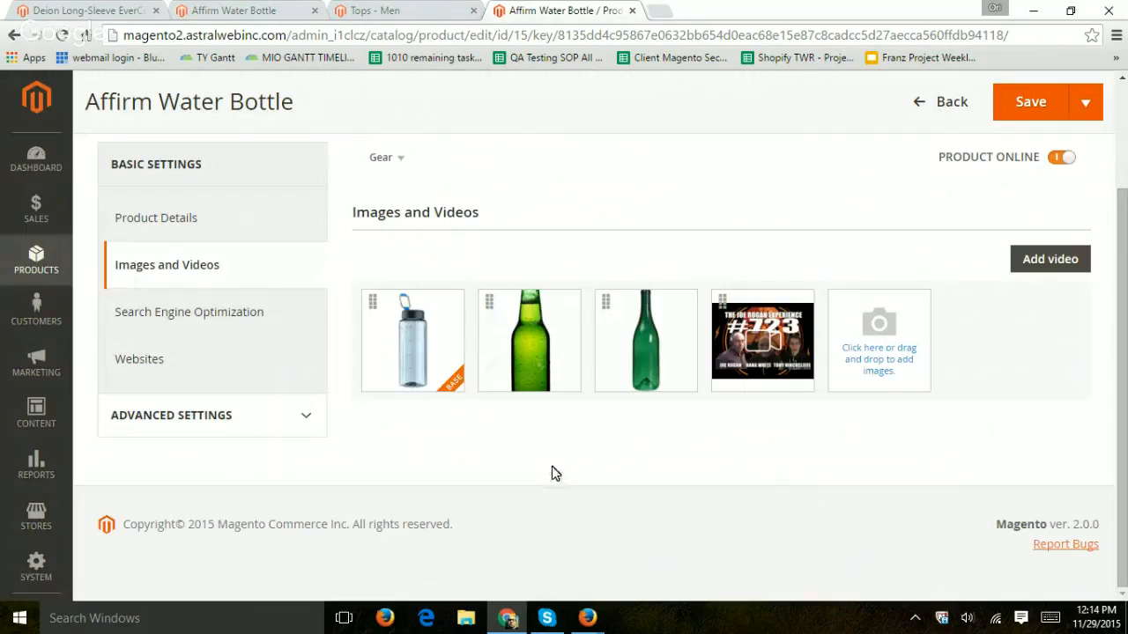
{"action": "left_click", "coordinate": [424, 343]}
{"action": "scroll", "coordinate": [579, 347], "scroll_direction": "down", "scroll_amount": 2}
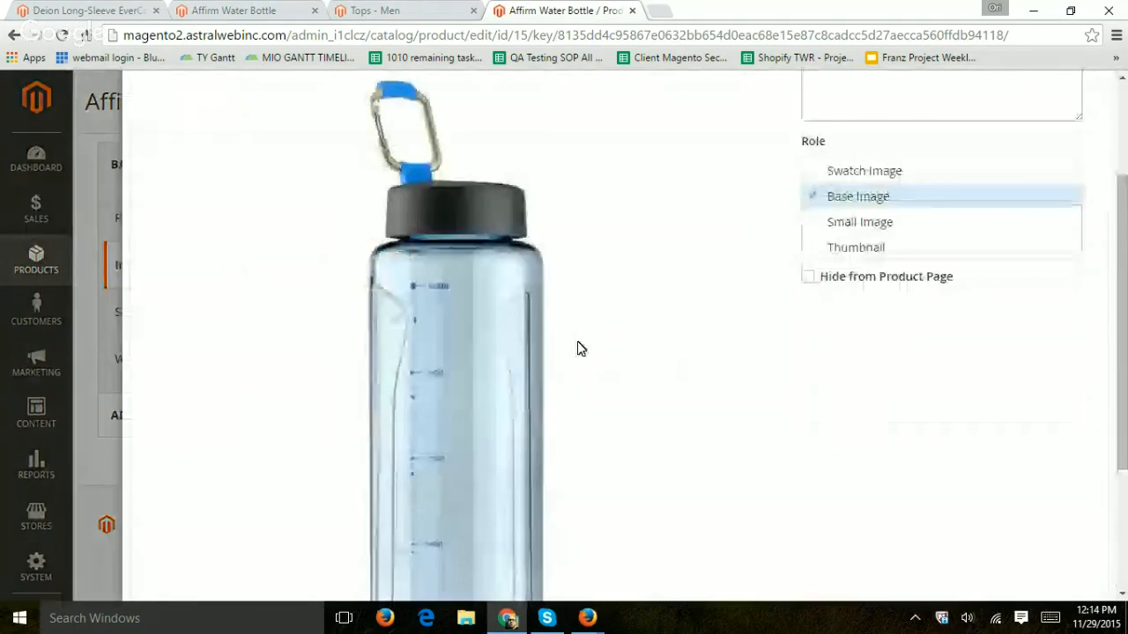
{"action": "scroll", "coordinate": [579, 347], "scroll_direction": "down", "scroll_amount": 2}
{"action": "scroll", "coordinate": [535, 311], "scroll_direction": "up", "scroll_amount": 4}
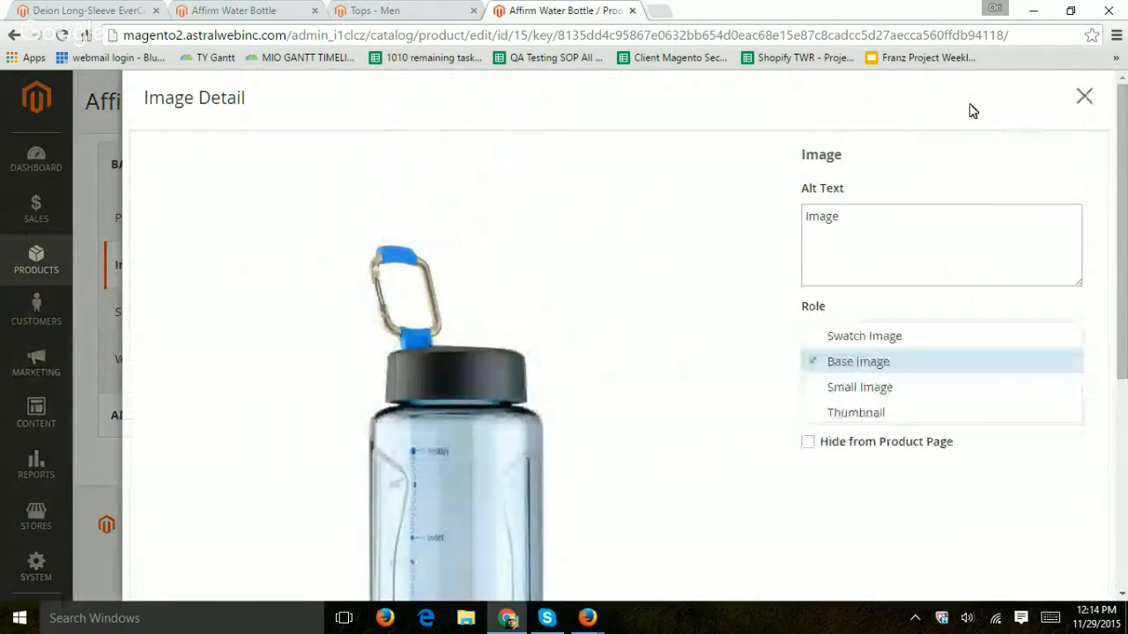
Replace the base image's alt text with "Bottle".
{"action": "left_click_drag", "start_coordinate": [925, 227], "coordinate": [789, 217]}
{"action": "left_click", "coordinate": [883, 222]}
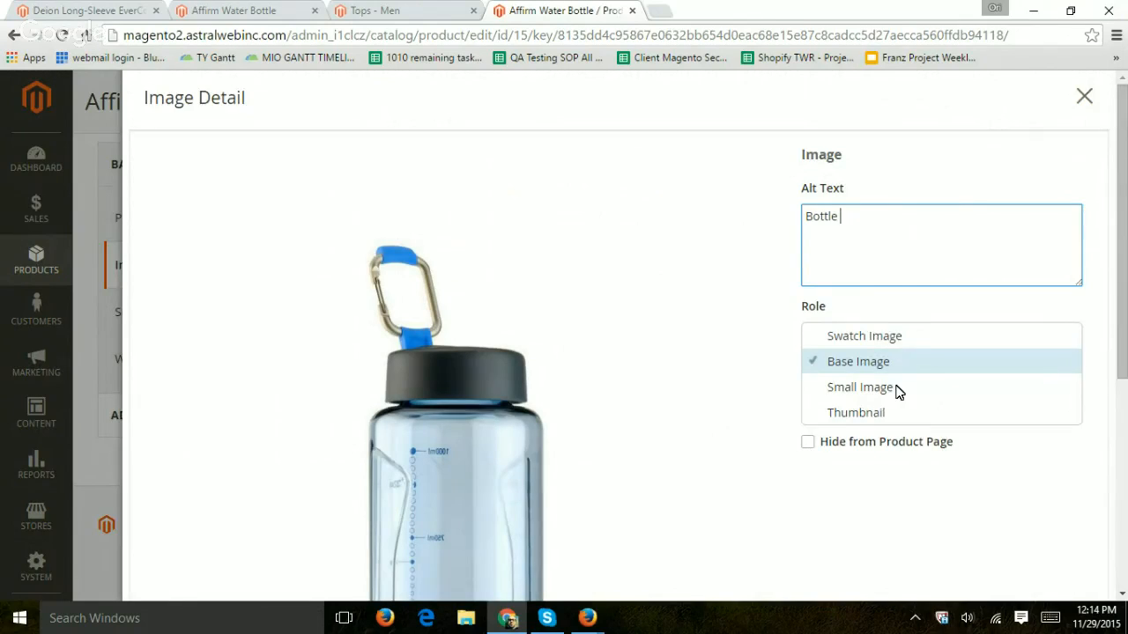
{"action": "scroll", "coordinate": [898, 391], "scroll_direction": "down", "scroll_amount": 1}
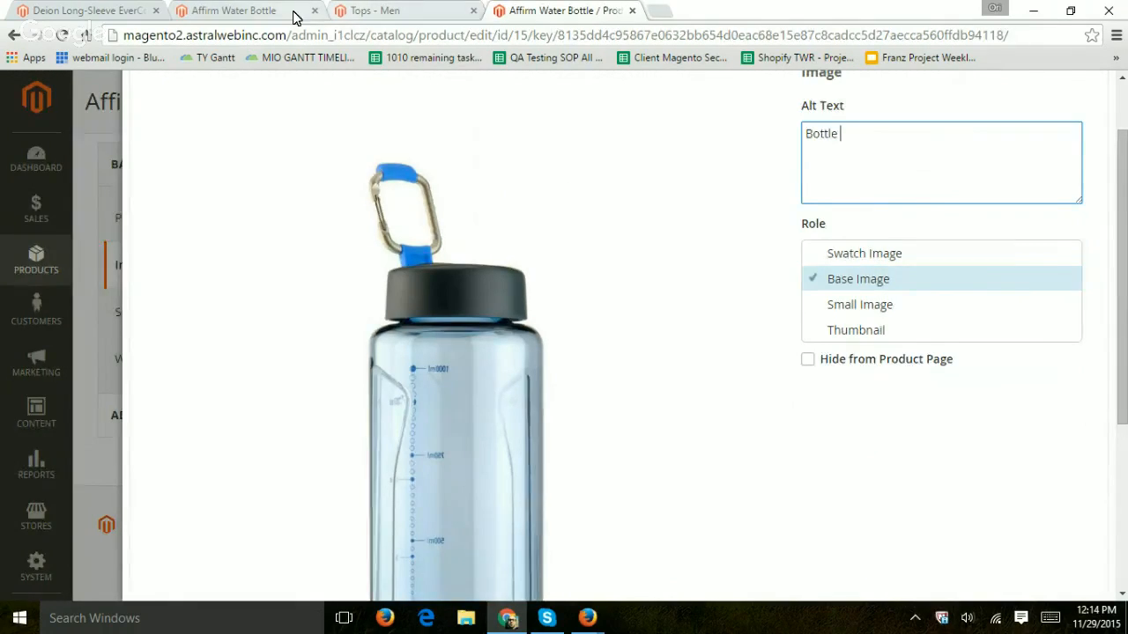
Check the base image on the storefront product page and add the Swatch Image role to the blue bottle image.
{"action": "left_click", "coordinate": [234, 11]}
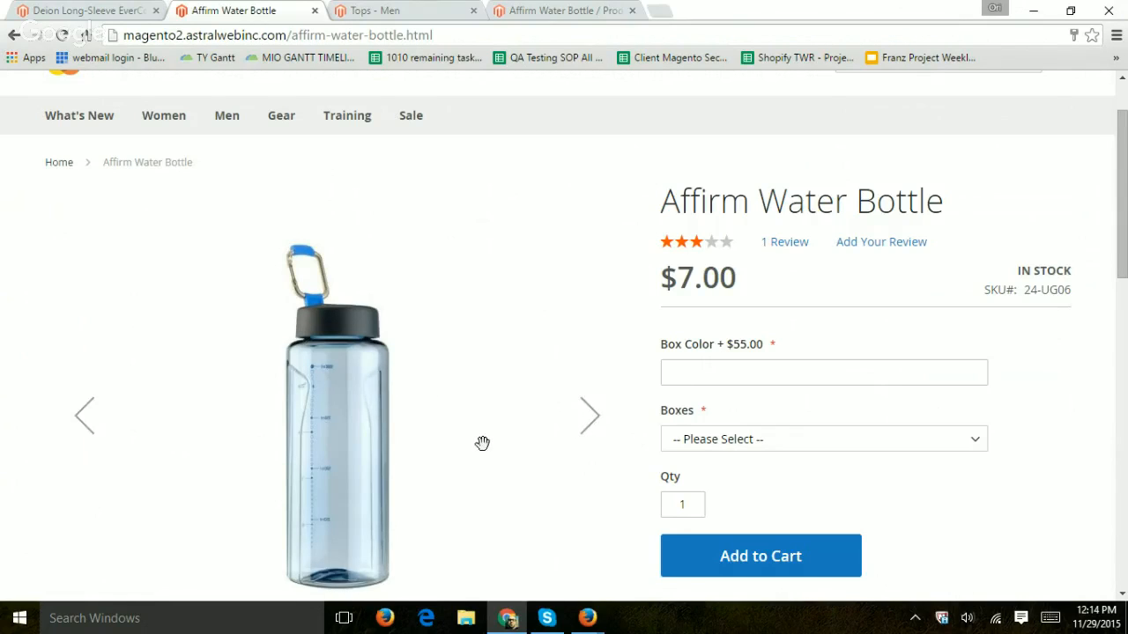
{"action": "left_click", "coordinate": [559, 10]}
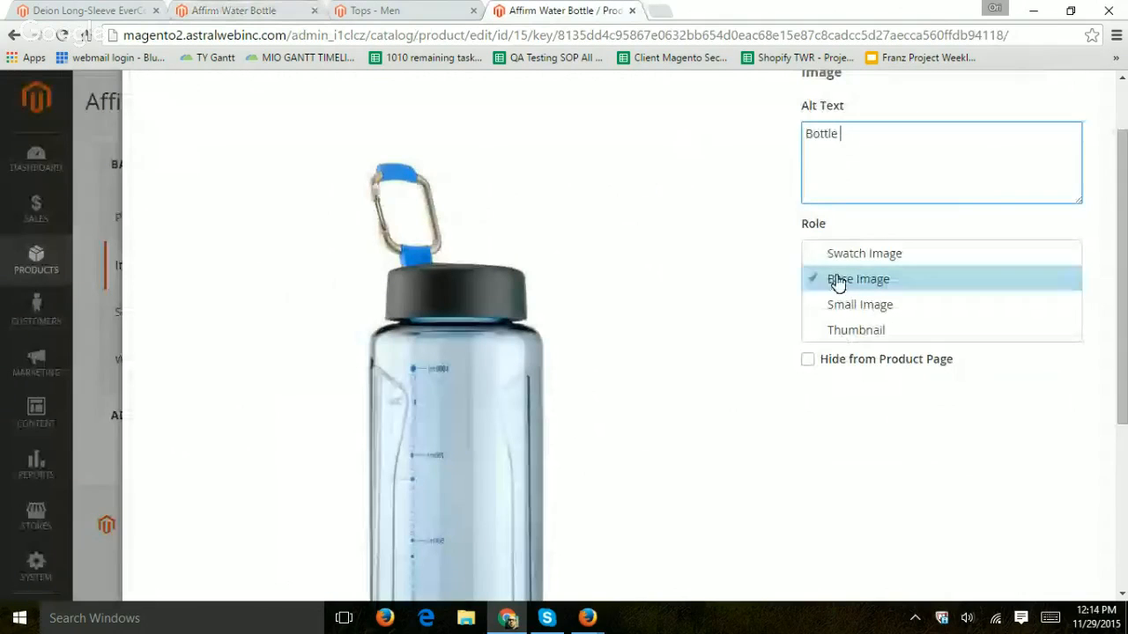
{"action": "left_click", "coordinate": [819, 254]}
Look at the color swatches on the Deion Long-Sleeve tee's storefront page and return to the admin image details.
{"action": "left_click", "coordinate": [253, 10]}
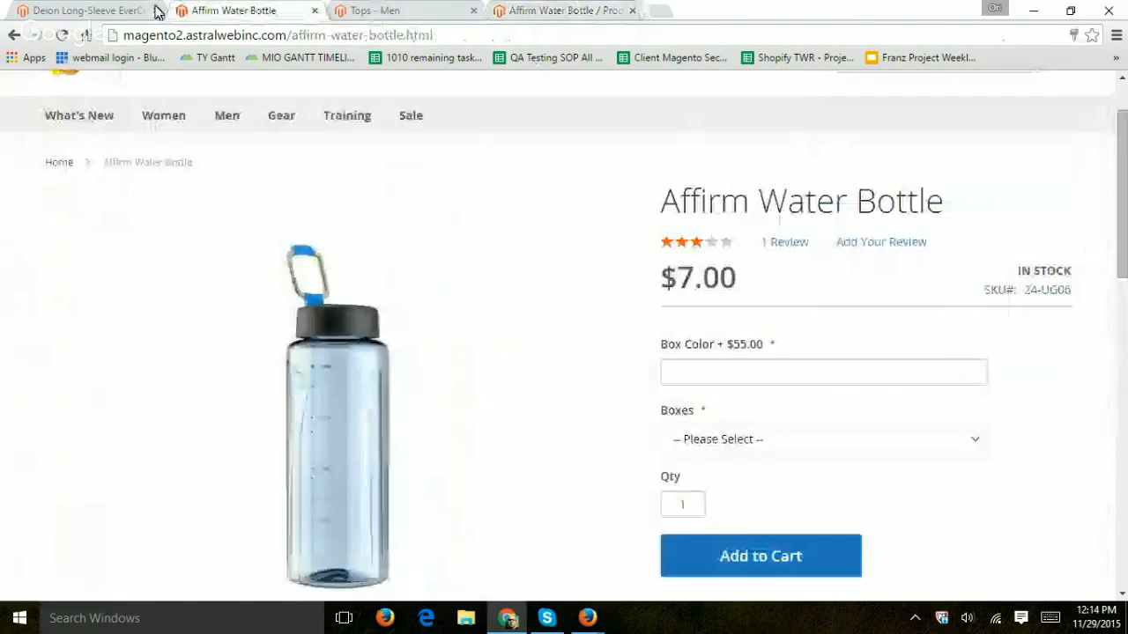
{"action": "left_click", "coordinate": [132, 9]}
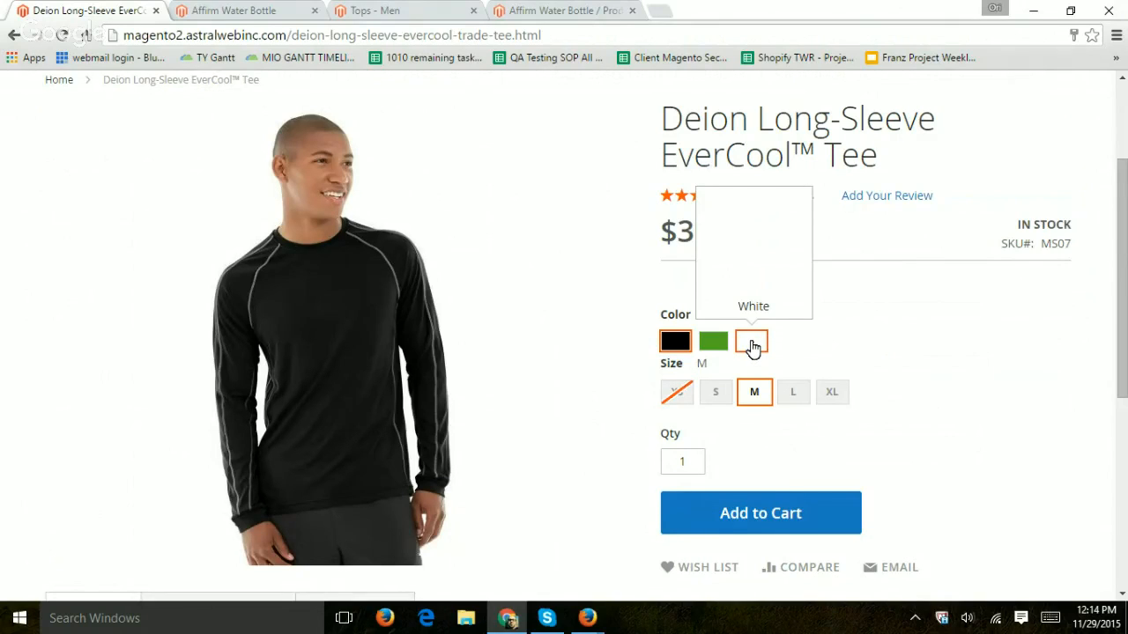
{"action": "left_click", "coordinate": [268, 11]}
{"action": "left_click", "coordinate": [360, 11]}
{"action": "left_click", "coordinate": [557, 10]}
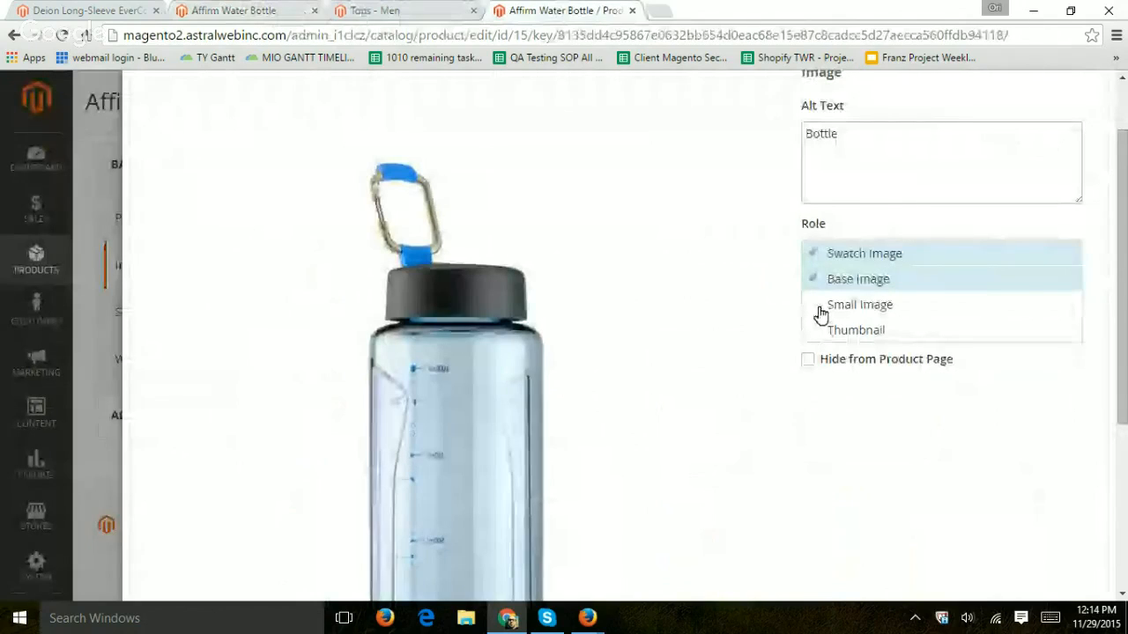
Examine the water bottle's storefront gallery thumbnails, enlarge the light green bottle image, and return to the admin image details.
{"action": "left_click", "coordinate": [246, 12]}
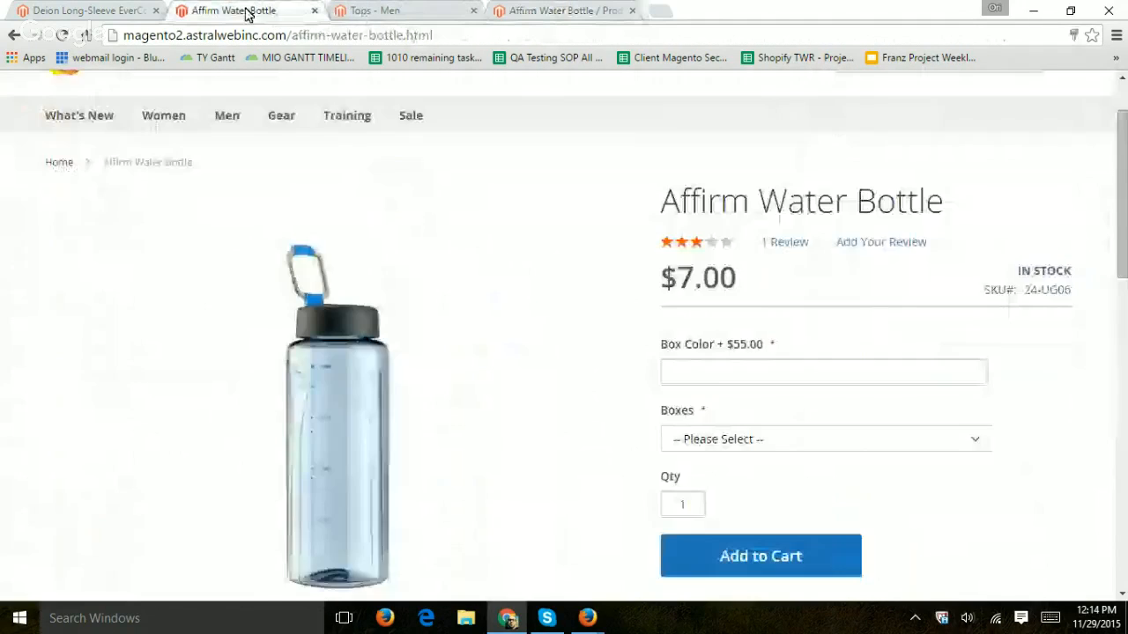
{"action": "scroll", "coordinate": [443, 352], "scroll_direction": "down", "scroll_amount": 3}
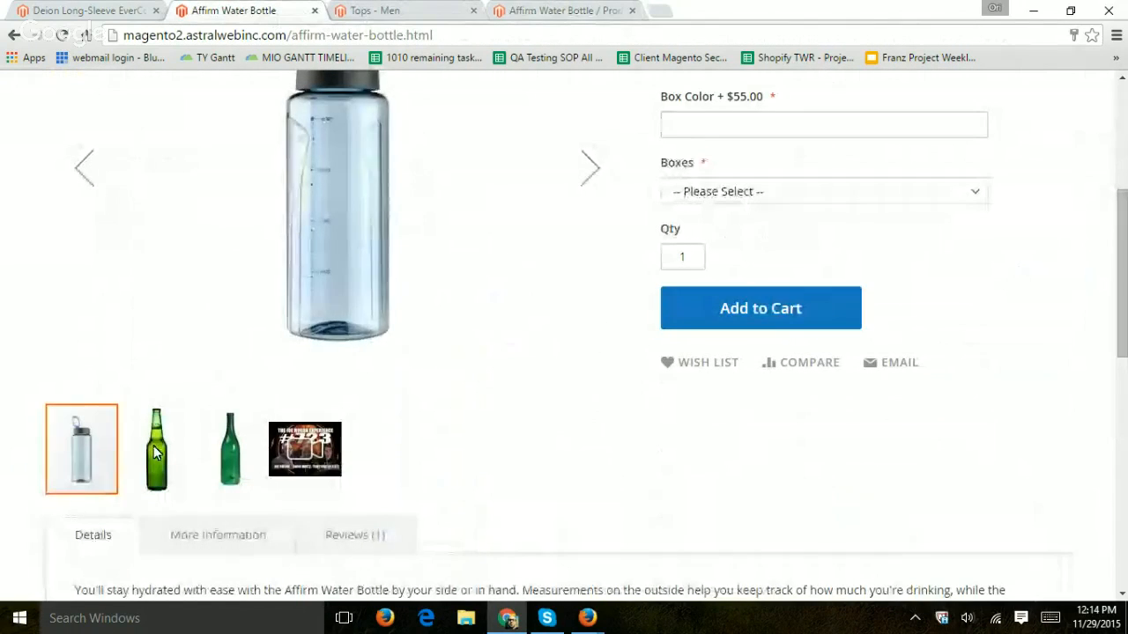
{"action": "left_click", "coordinate": [156, 450]}
{"action": "scroll", "coordinate": [398, 220], "scroll_direction": "up", "scroll_amount": 2}
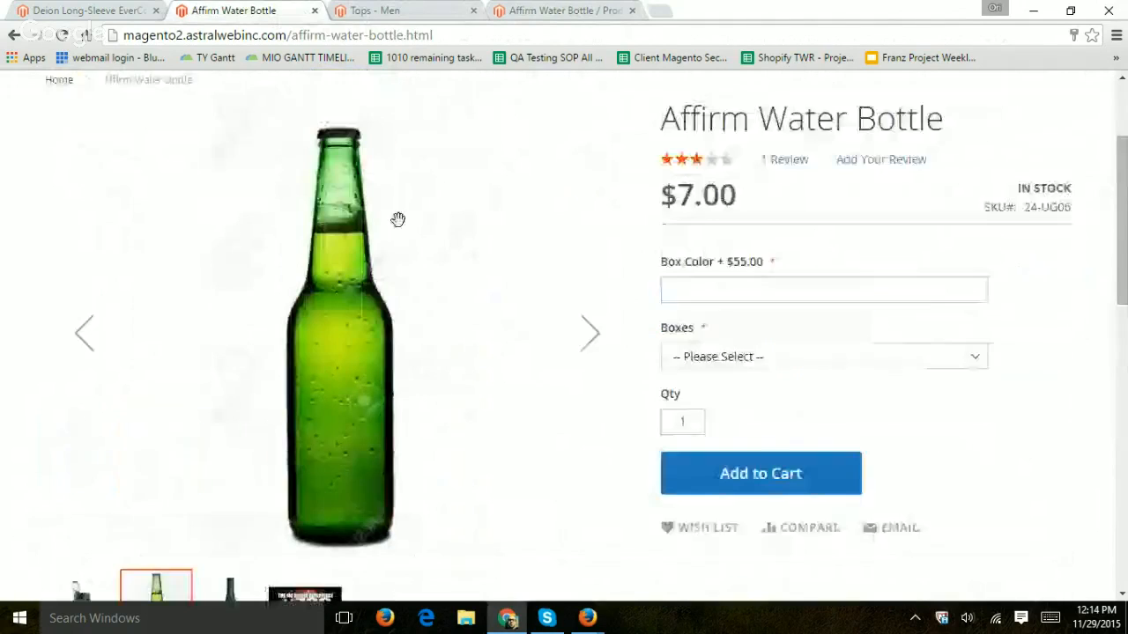
{"action": "scroll", "coordinate": [399, 219], "scroll_direction": "up", "scroll_amount": 1}
{"action": "scroll", "coordinate": [360, 373], "scroll_direction": "down", "scroll_amount": 3}
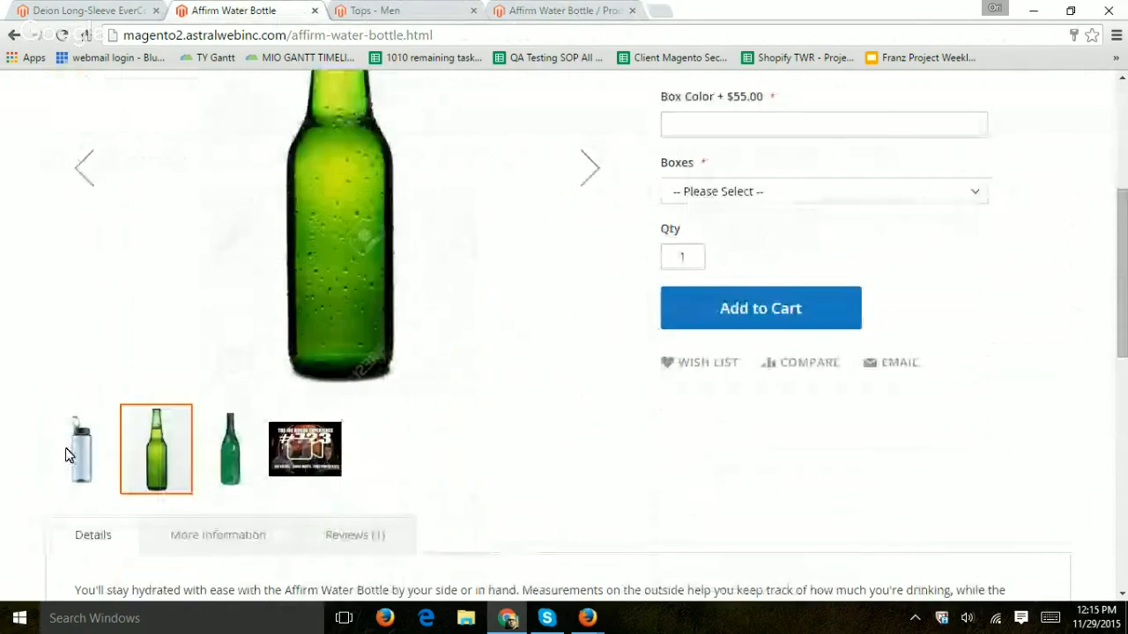
{"action": "left_click", "coordinate": [553, 11]}
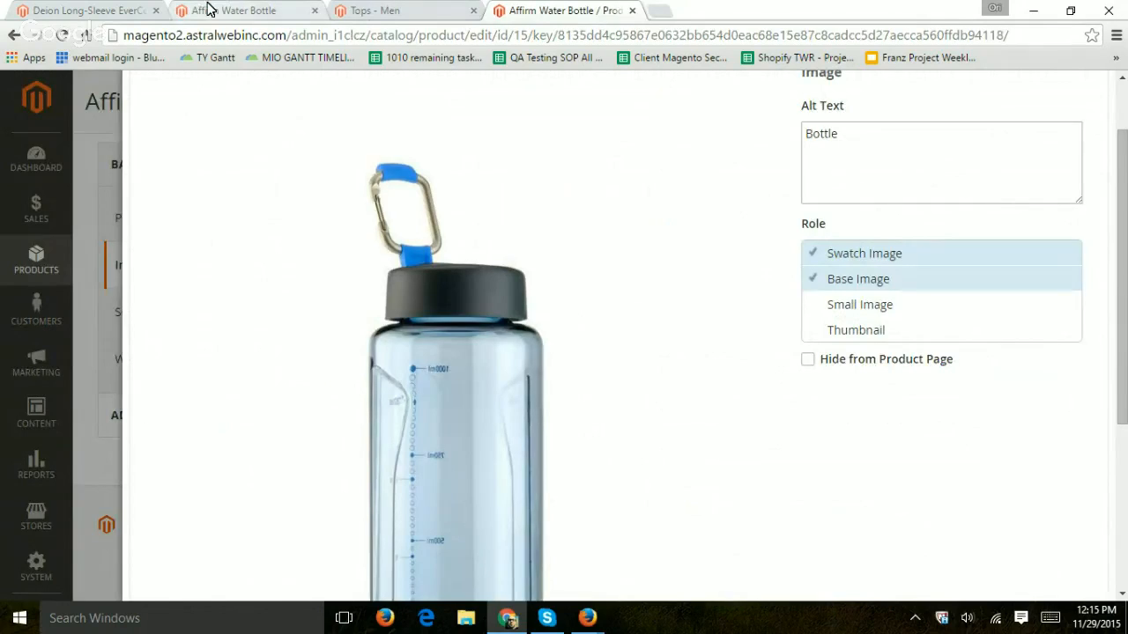
Look over the product images in the Men's Tops category listing on the storefront.
{"action": "left_click", "coordinate": [233, 10]}
{"action": "left_click", "coordinate": [390, 10]}
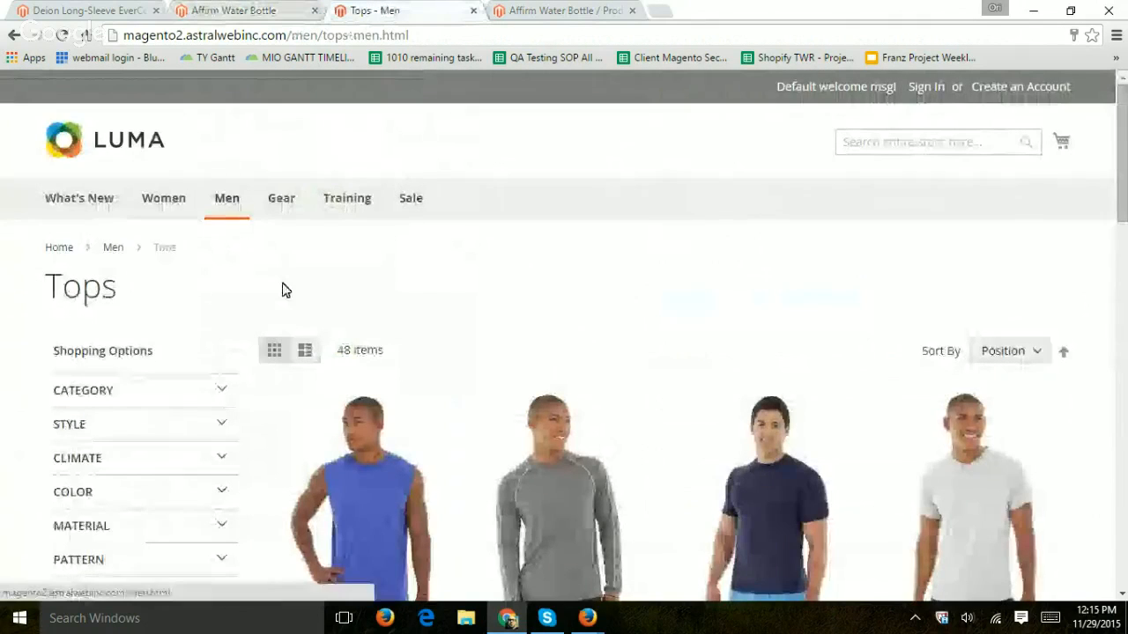
{"action": "scroll", "coordinate": [282, 289], "scroll_direction": "down", "scroll_amount": 3}
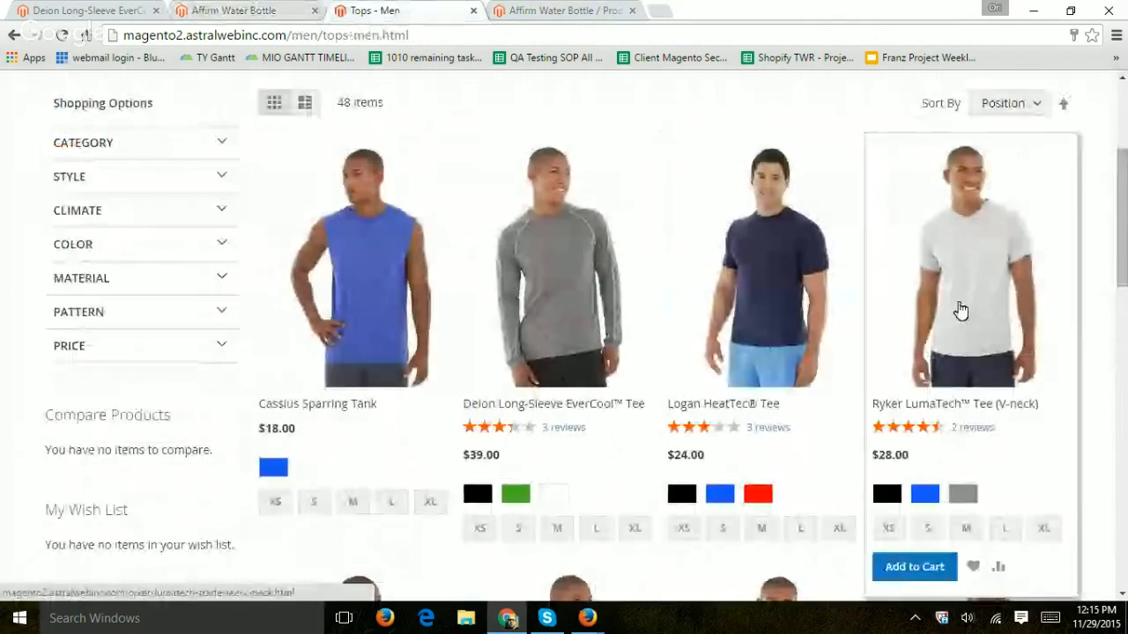
{"action": "scroll", "coordinate": [958, 312], "scroll_direction": "down", "scroll_amount": 5}
{"action": "scroll", "coordinate": [661, 315], "scroll_direction": "up", "scroll_amount": 10}
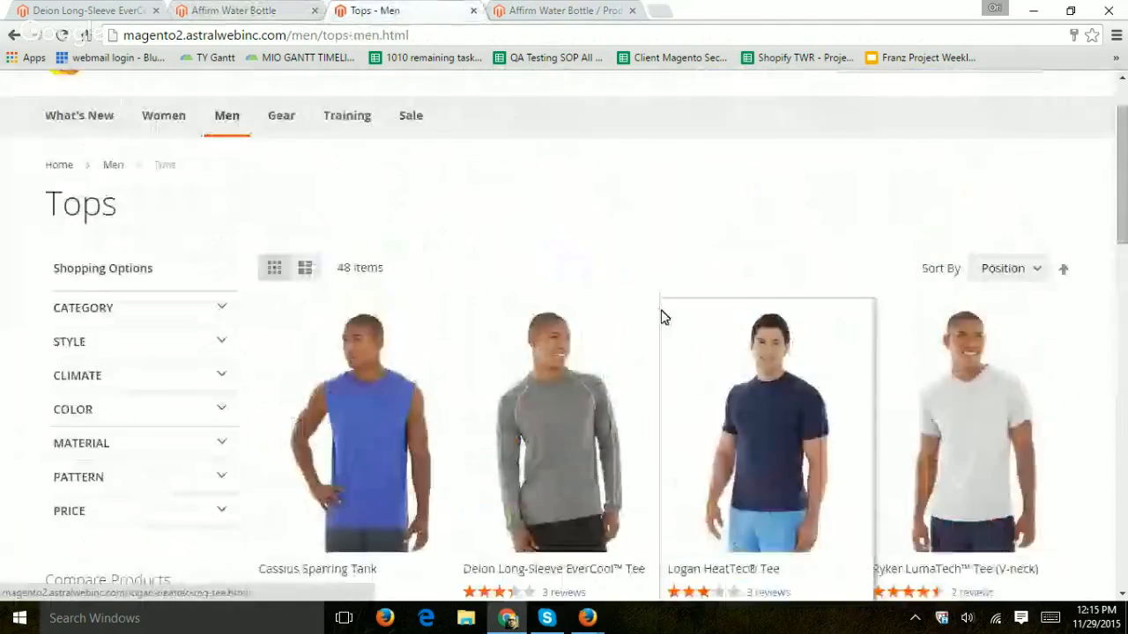
Look at the video thumbnail in the water bottle's storefront gallery and close the blue bottle's image details in the admin.
{"action": "left_click", "coordinate": [253, 11]}
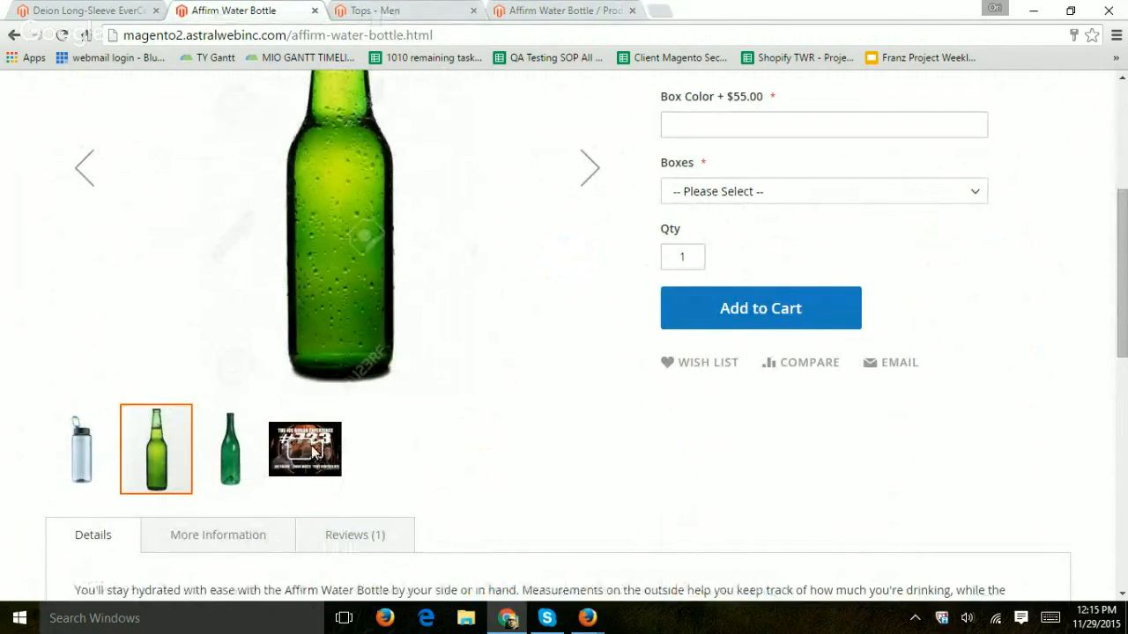
{"action": "left_click", "coordinate": [556, 12]}
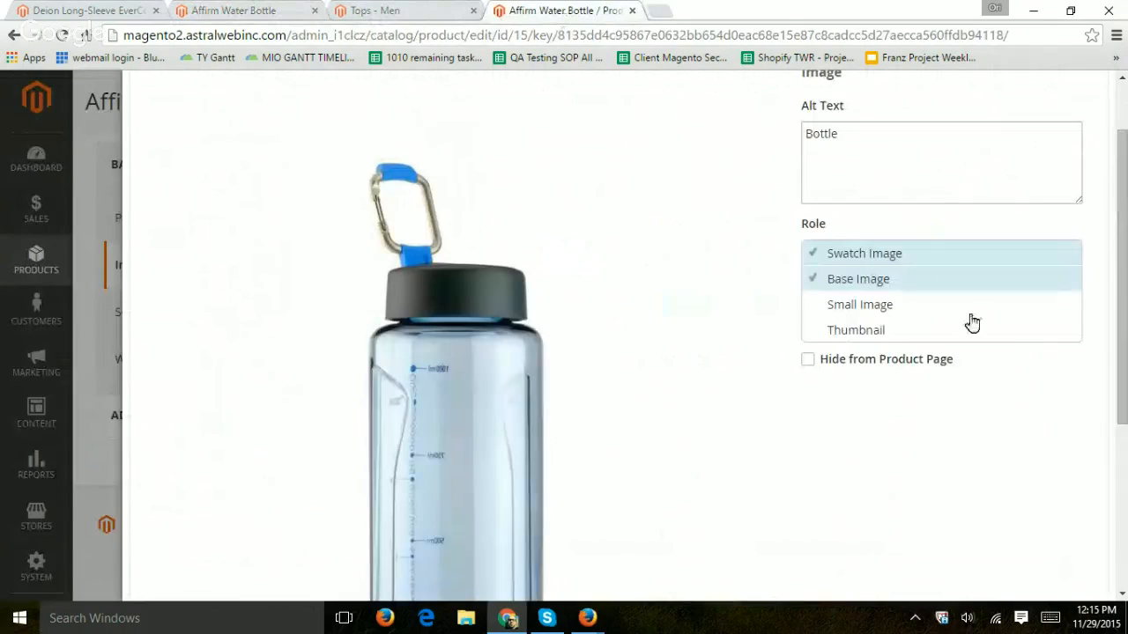
{"action": "left_click", "coordinate": [1085, 98]}
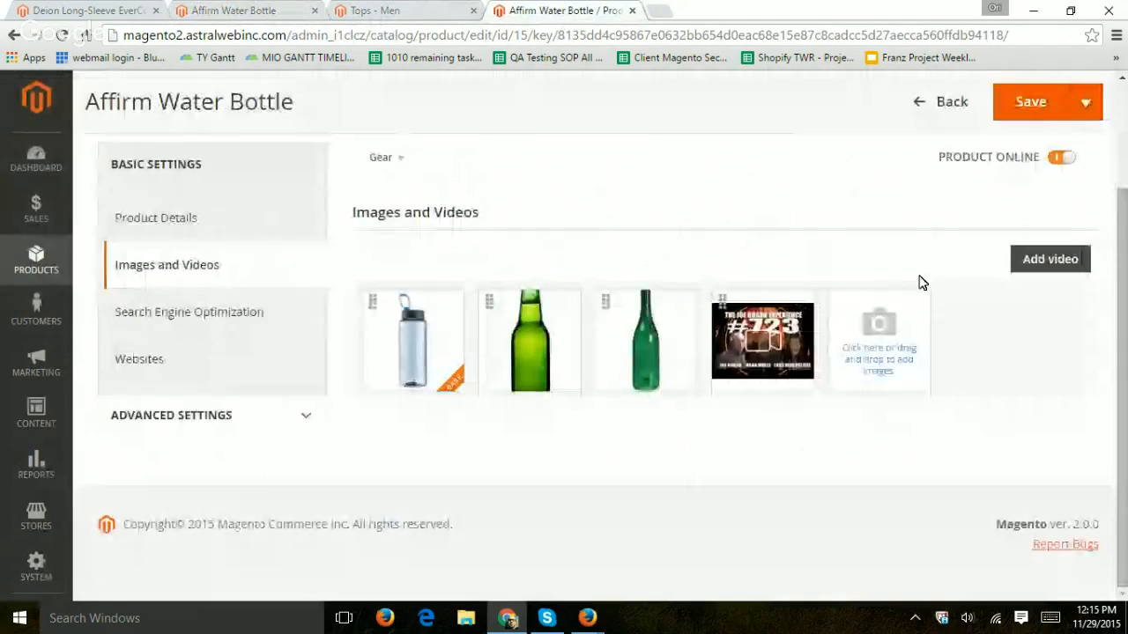
Examine the new video form's URL and title fields, compare them with the video in the storefront gallery, and close the form without adding anything.
{"action": "left_click", "coordinate": [1037, 266]}
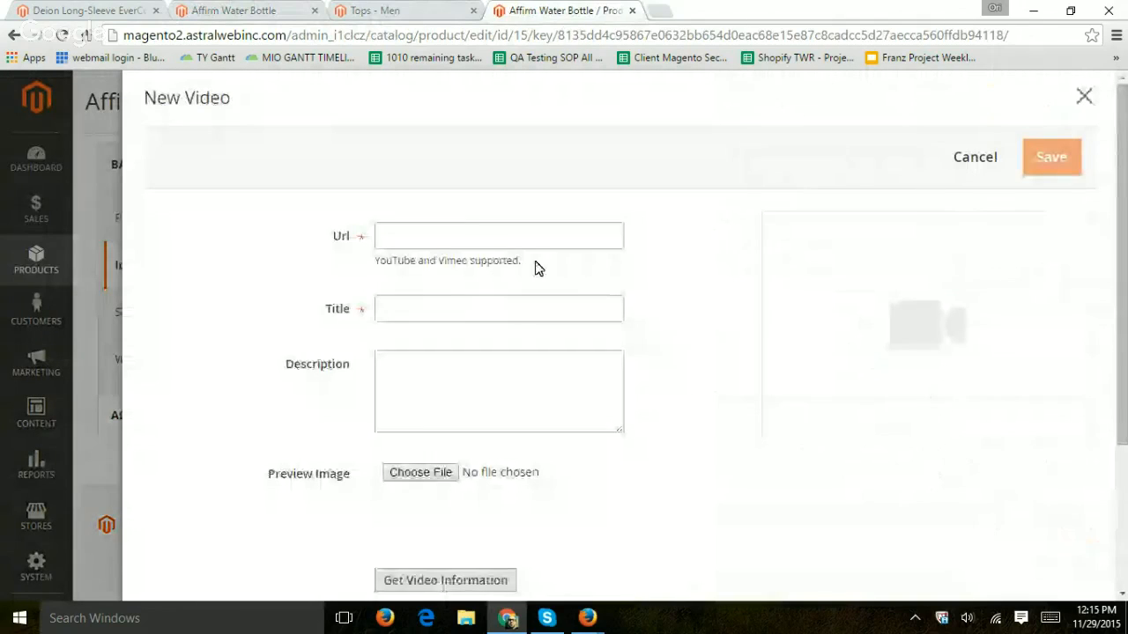
{"action": "left_click", "coordinate": [445, 232]}
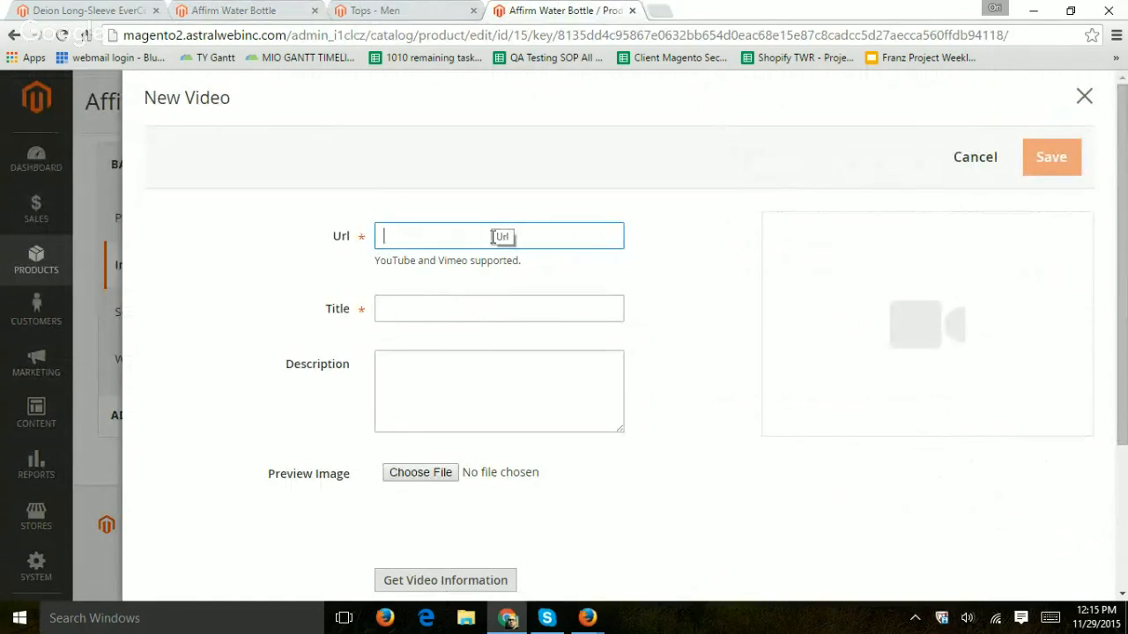
{"action": "left_click", "coordinate": [424, 299]}
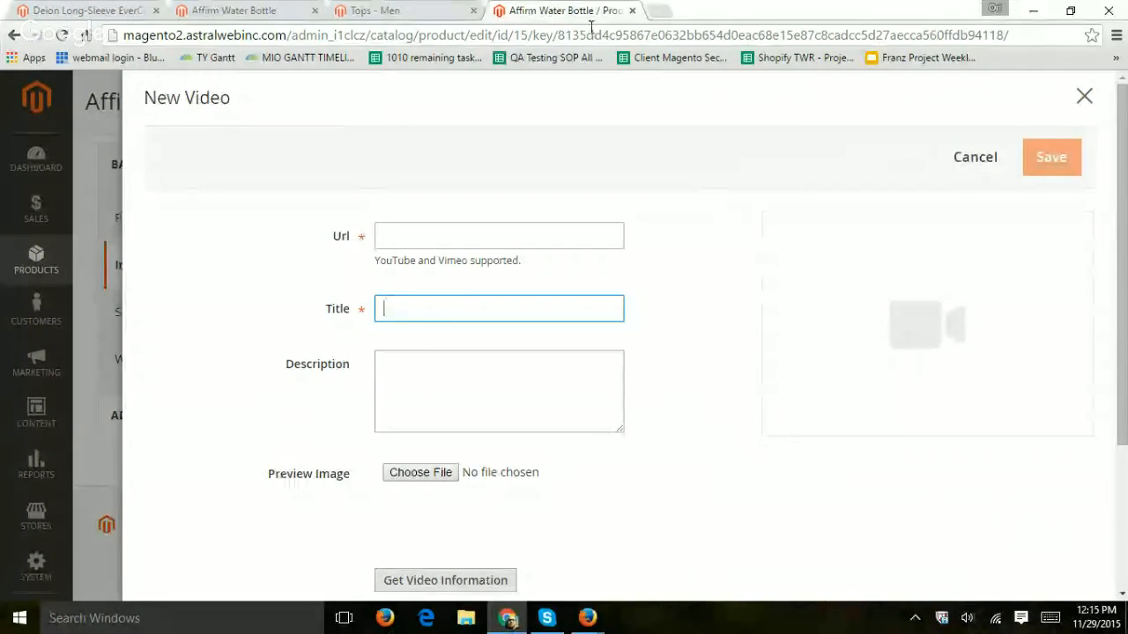
{"action": "left_click", "coordinate": [269, 10]}
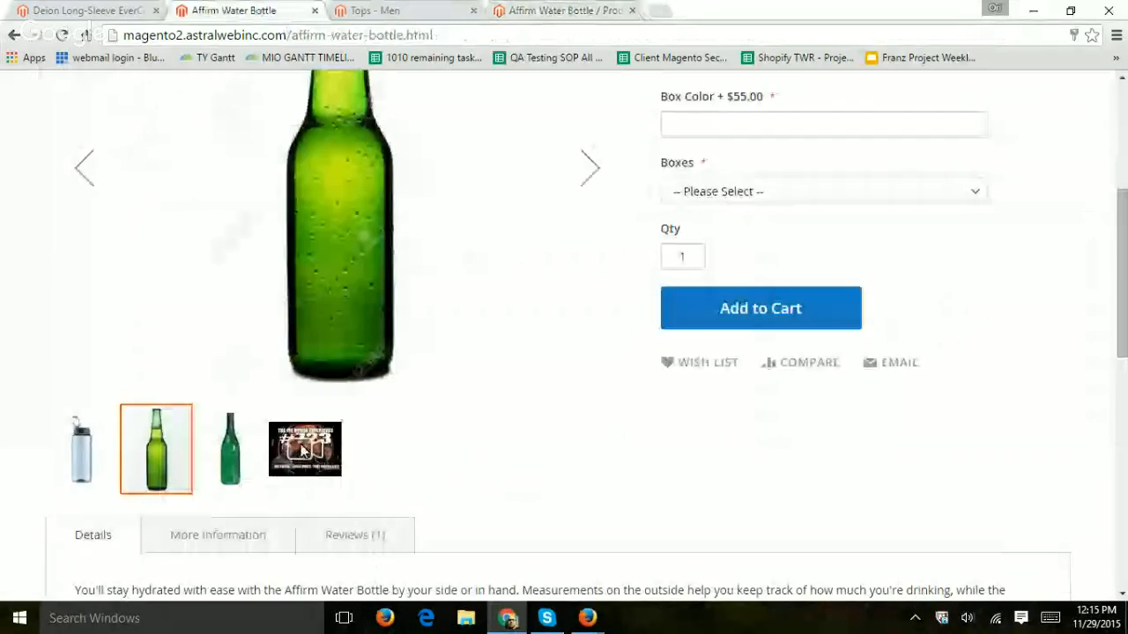
{"action": "left_click", "coordinate": [562, 12]}
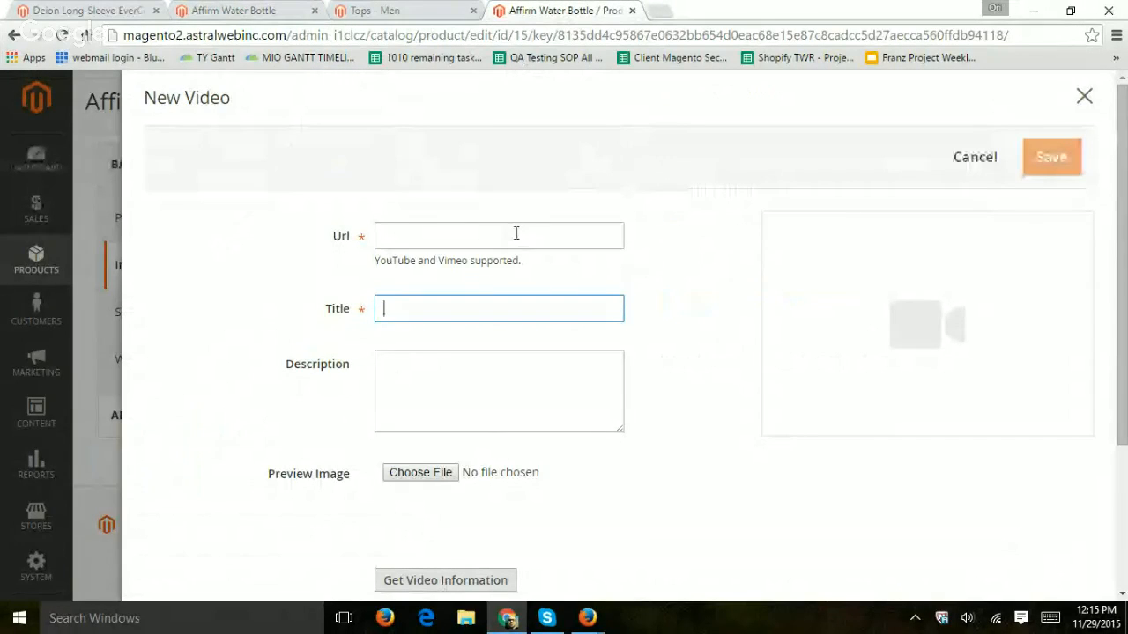
{"action": "left_click", "coordinate": [462, 238]}
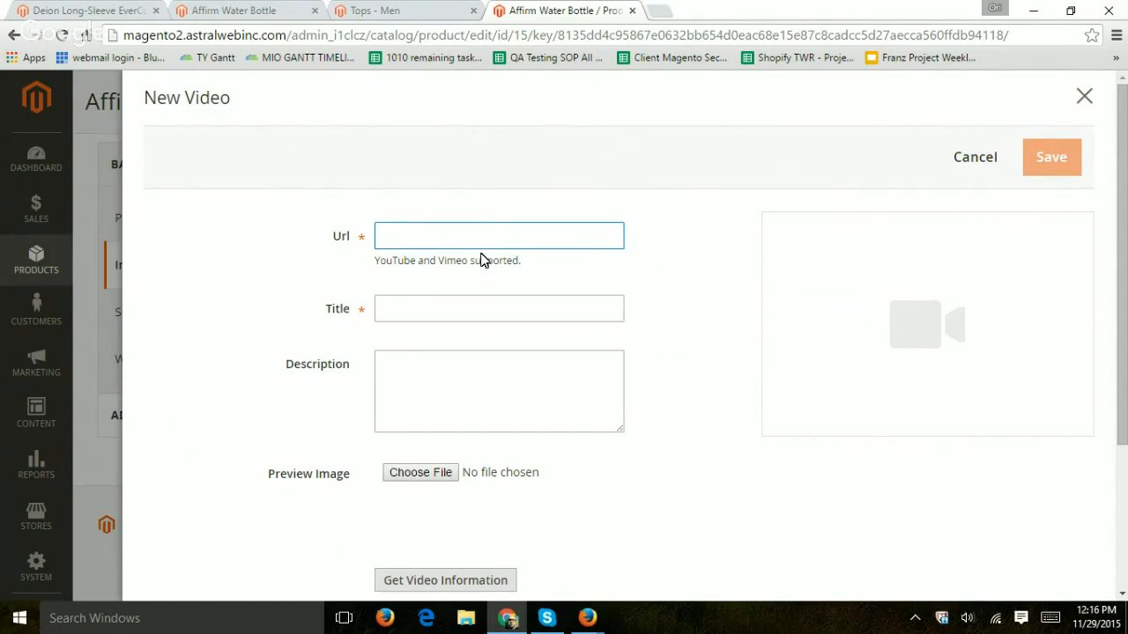
{"action": "scroll", "coordinate": [576, 262], "scroll_direction": "down", "scroll_amount": 2}
{"action": "scroll", "coordinate": [577, 261], "scroll_direction": "up", "scroll_amount": 2}
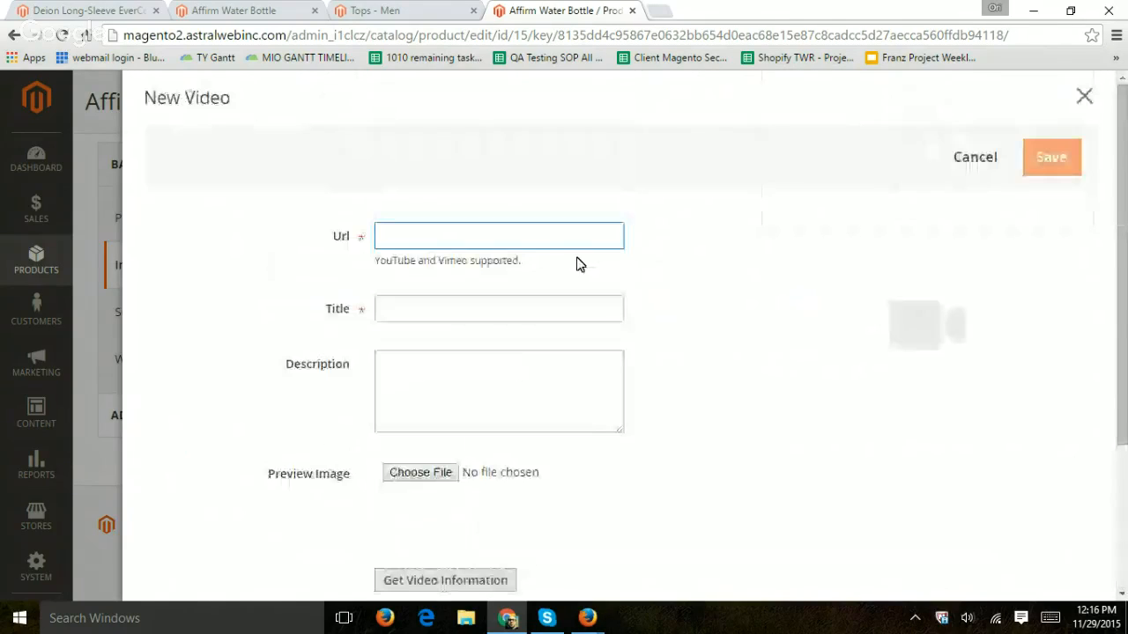
{"action": "left_click", "coordinate": [1084, 97]}
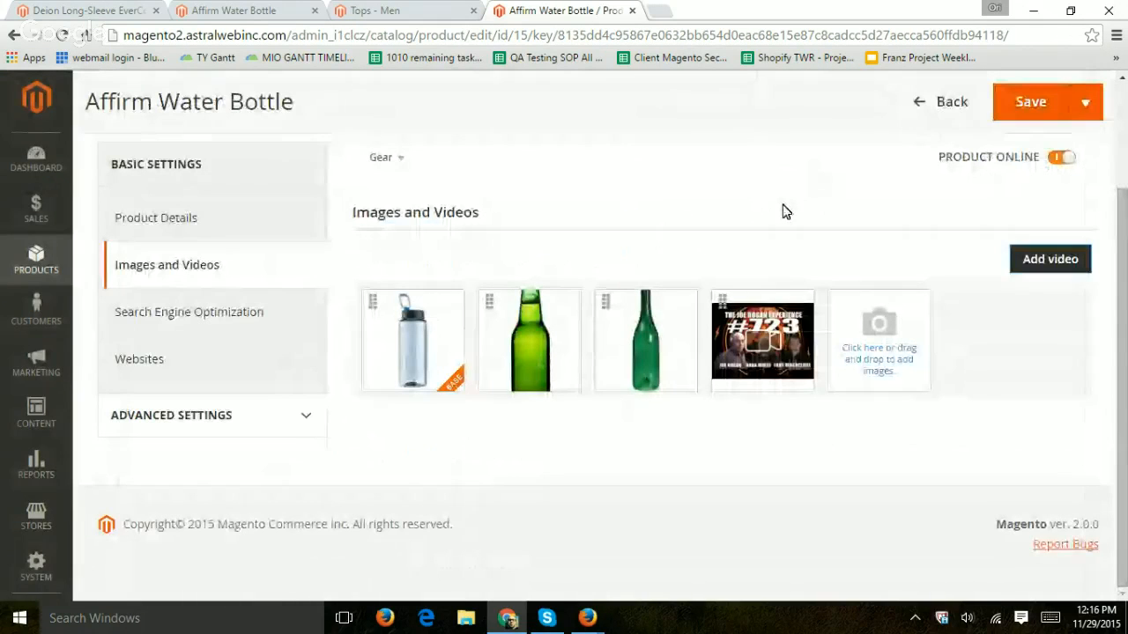
Open the water bottle's product details and review the images, quantity and stock status.
{"action": "left_click", "coordinate": [144, 231]}
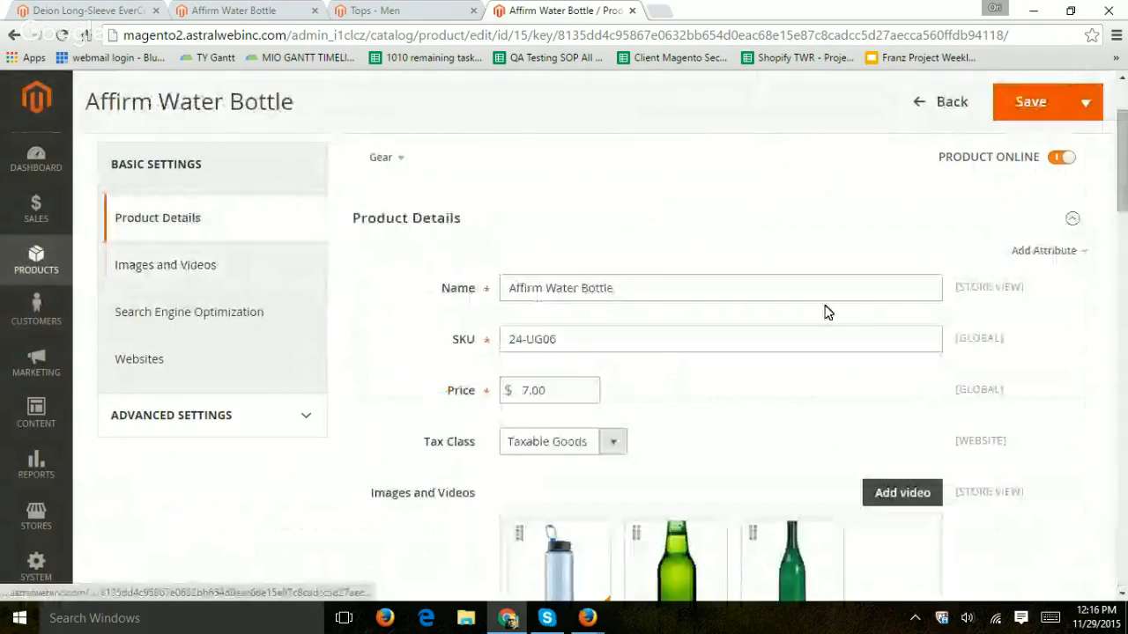
{"action": "scroll", "coordinate": [832, 315], "scroll_direction": "down", "scroll_amount": 4}
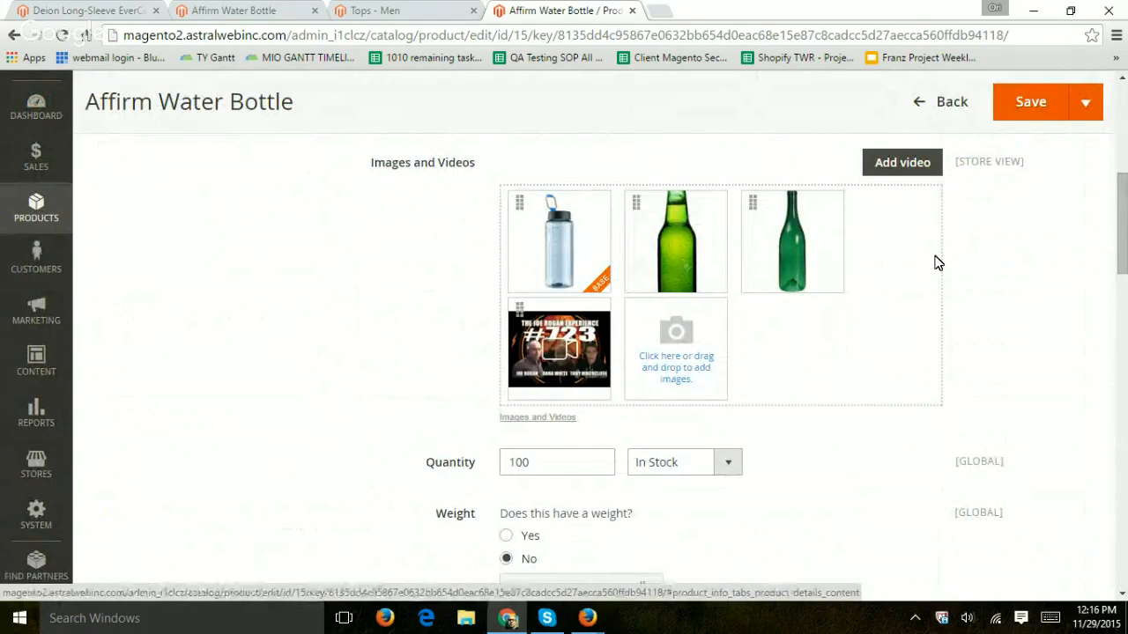
{"action": "scroll", "coordinate": [841, 231], "scroll_direction": "down", "scroll_amount": 2}
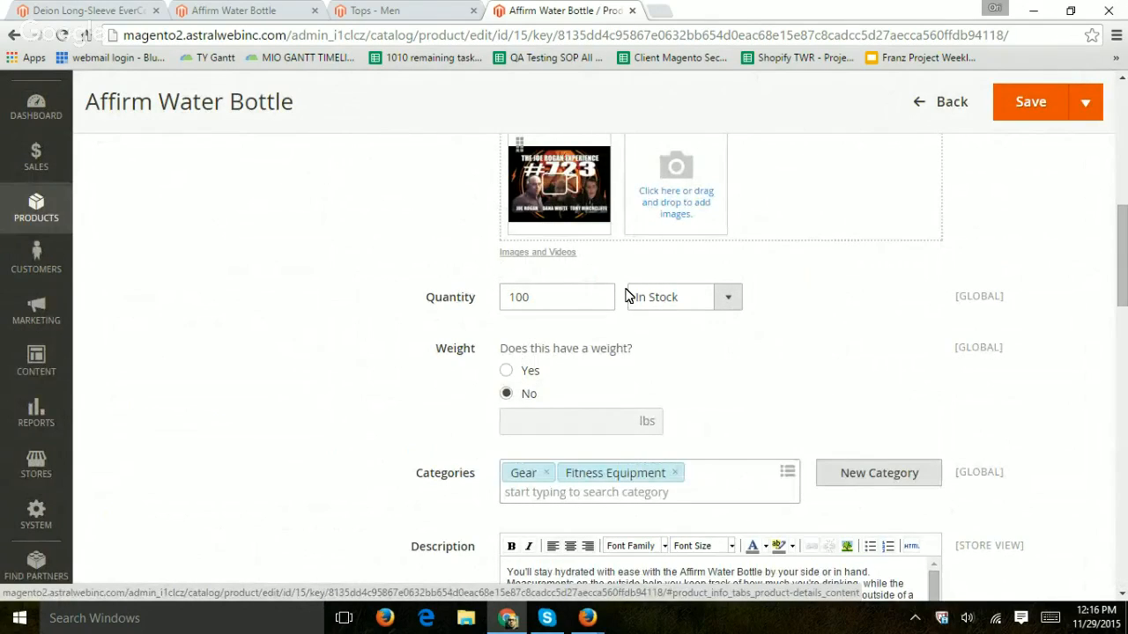
Switch the water bottle's stock status to Out of Stock and set it back to In Stock.
{"action": "left_click", "coordinate": [660, 297]}
{"action": "left_click", "coordinate": [674, 335]}
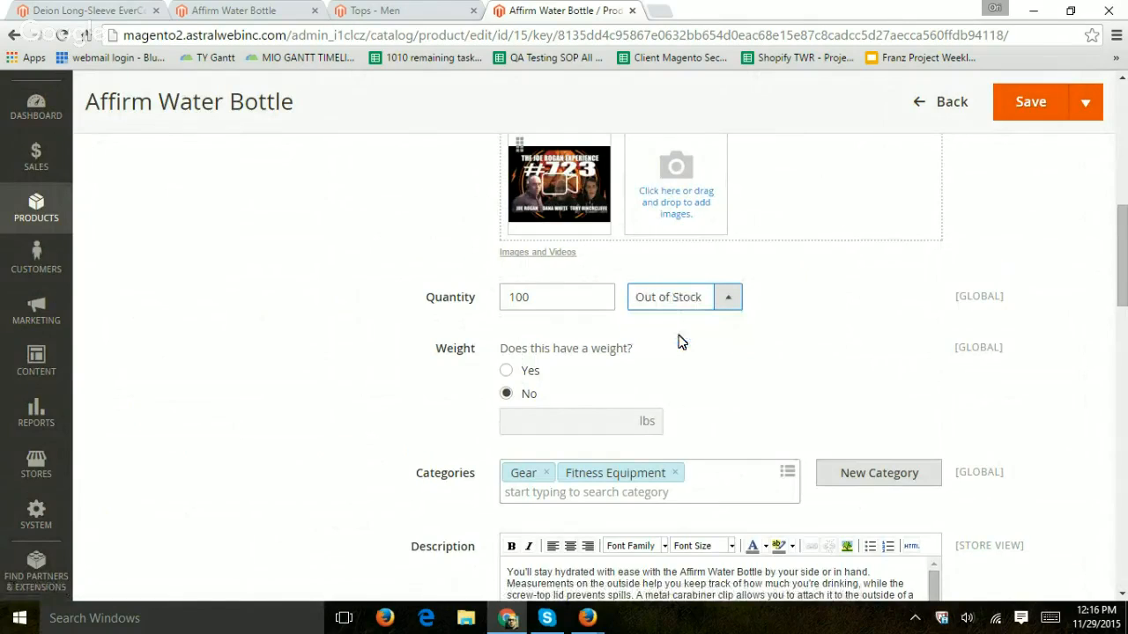
{"action": "left_click", "coordinate": [681, 300]}
{"action": "left_click", "coordinate": [659, 320]}
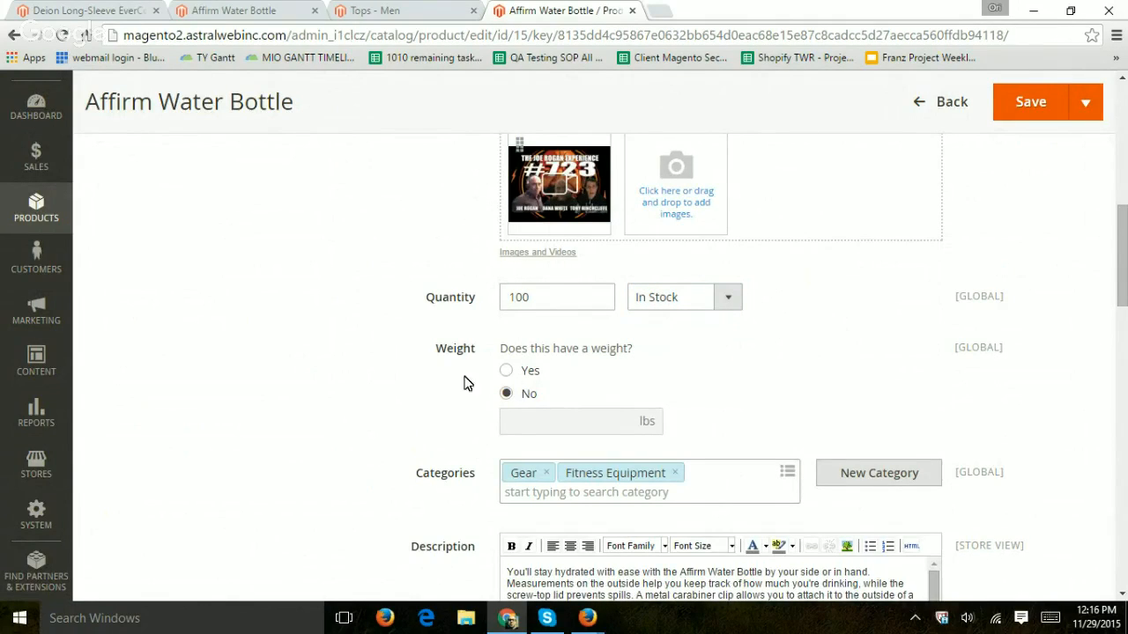
Browse the default category tree and assign the water bottle to the Bags category under Gear.
{"action": "scroll", "coordinate": [607, 372], "scroll_direction": "down", "scroll_amount": 2}
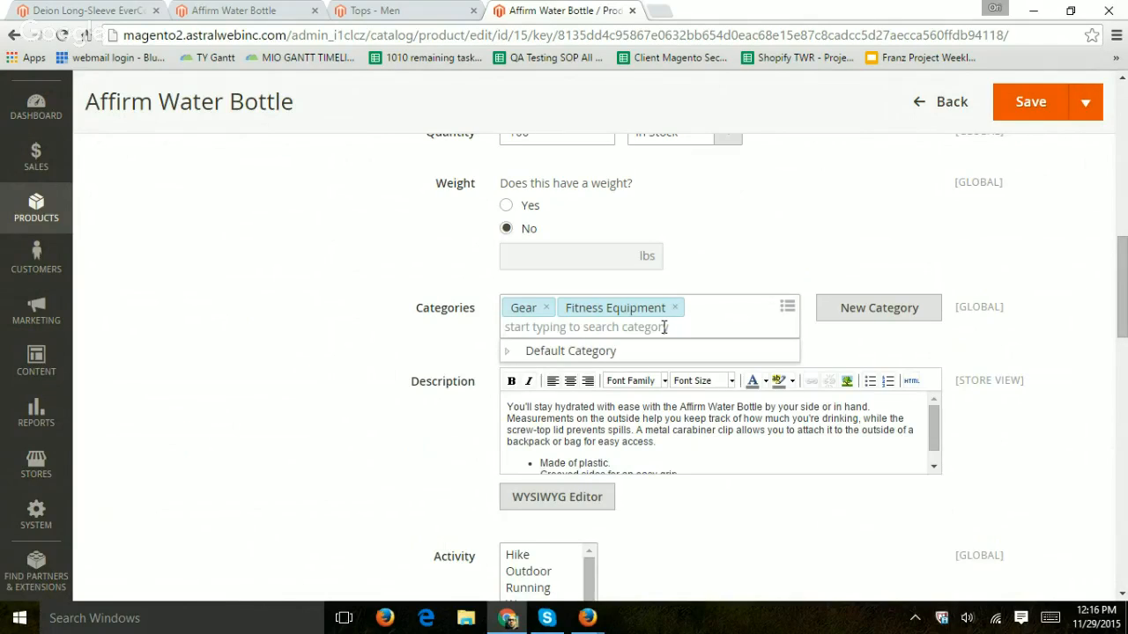
{"action": "type", "text": "men"}
{"action": "key", "text": "BackSpace"}
{"action": "left_click", "coordinate": [507, 351]}
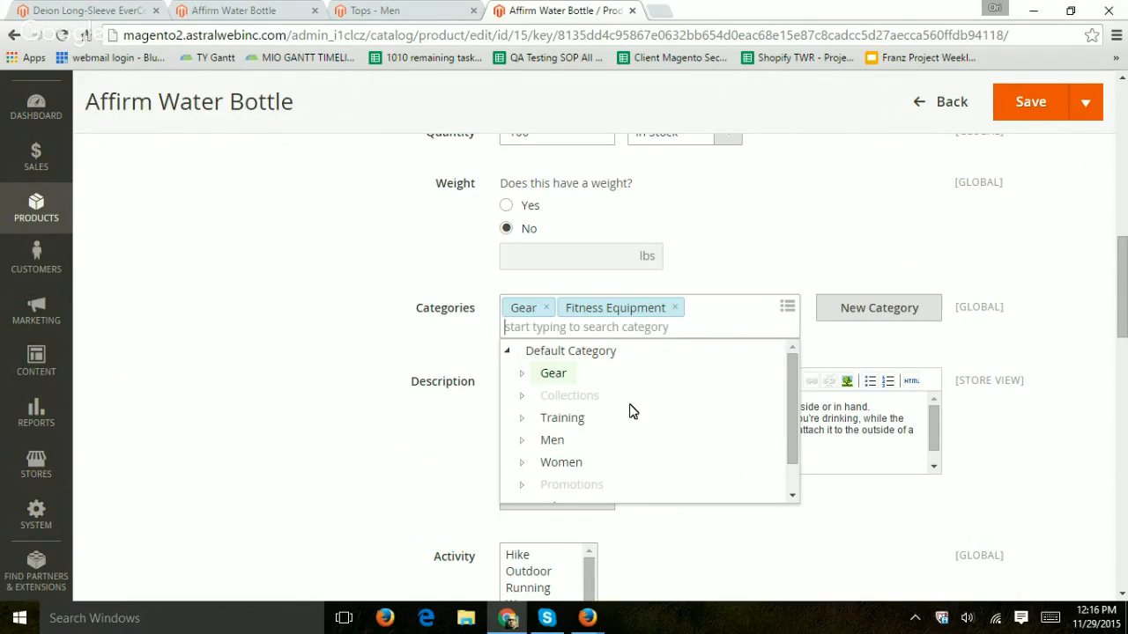
{"action": "left_click", "coordinate": [522, 419]}
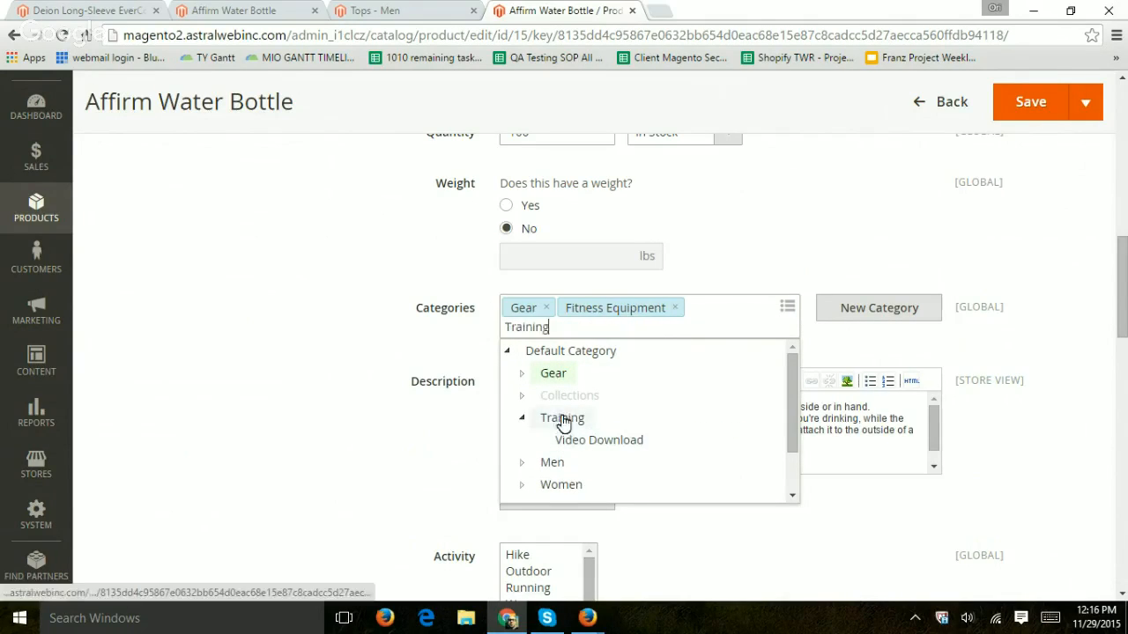
{"action": "left_click", "coordinate": [521, 374]}
{"action": "left_click", "coordinate": [568, 396]}
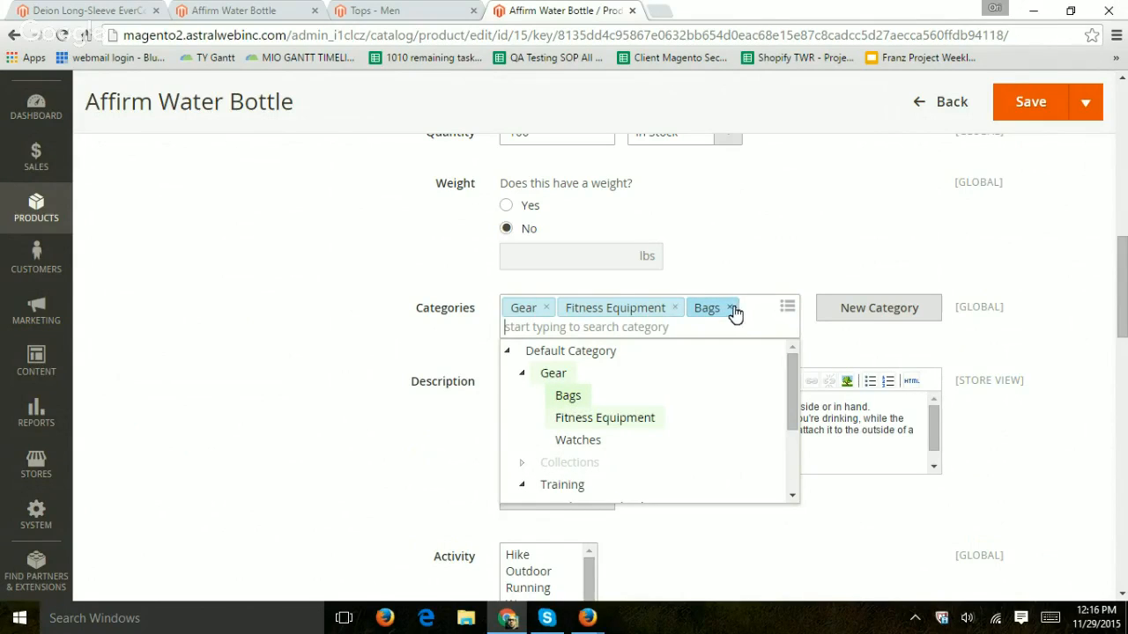
{"action": "left_click", "coordinate": [221, 305]}
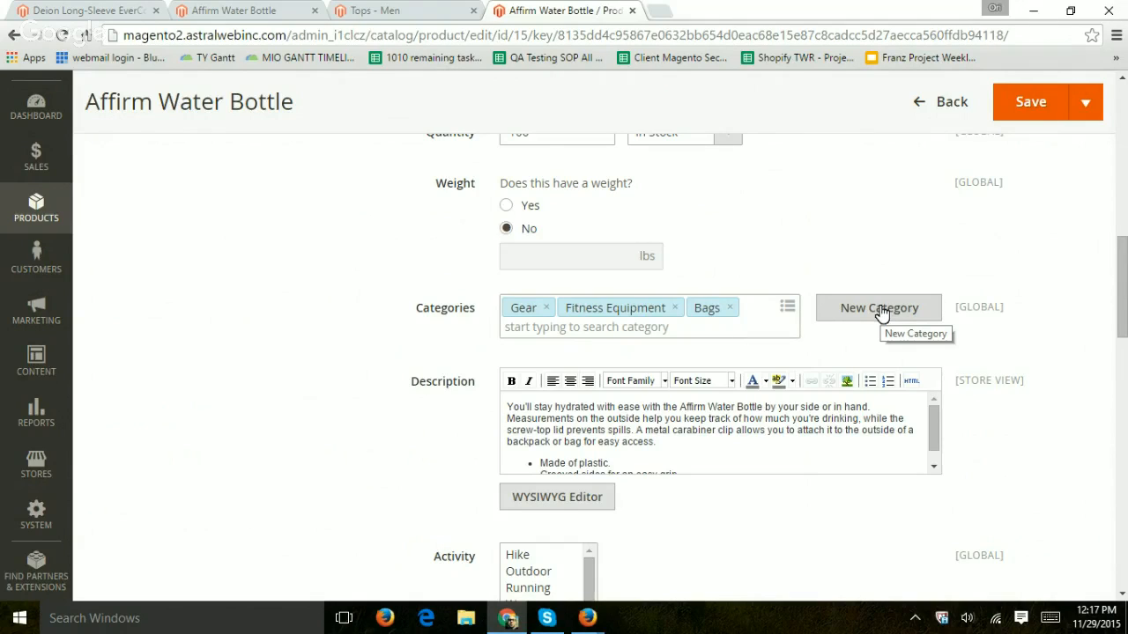
Compare the product description in the admin with the description text on the water bottle's storefront page.
{"action": "scroll", "coordinate": [680, 296], "scroll_direction": "down", "scroll_amount": 1}
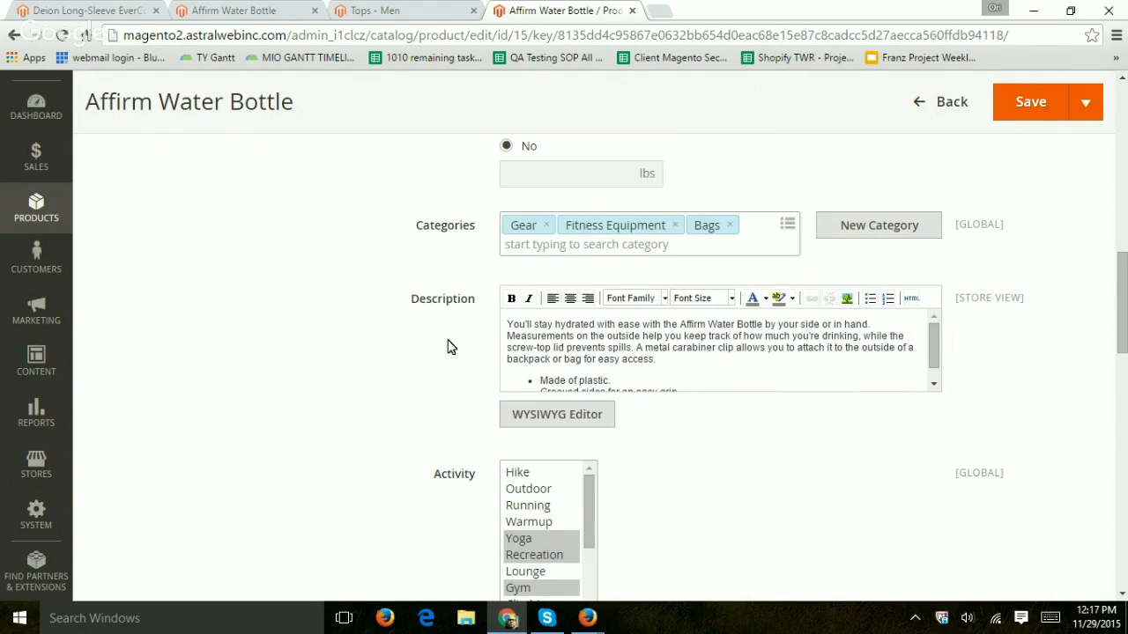
{"action": "left_click_drag", "start_coordinate": [532, 333], "coordinate": [579, 325]}
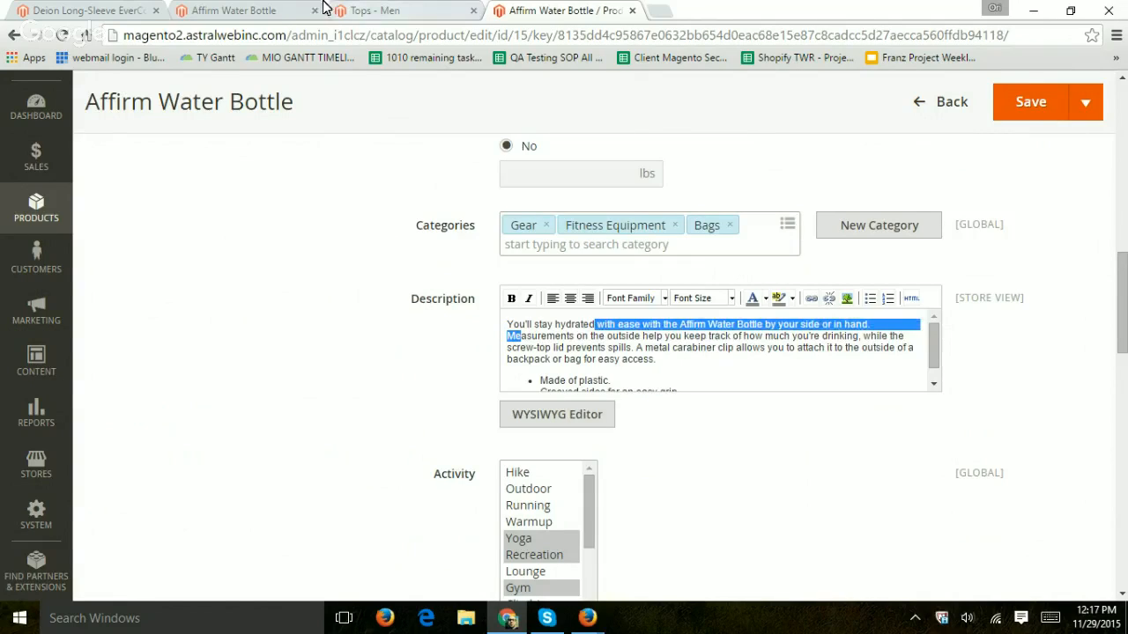
{"action": "left_click", "coordinate": [274, 10]}
{"action": "scroll", "coordinate": [488, 229], "scroll_direction": "down", "scroll_amount": 4}
{"action": "left_click_drag", "start_coordinate": [78, 260], "coordinate": [481, 282]}
{"action": "left_click", "coordinate": [558, 10]}
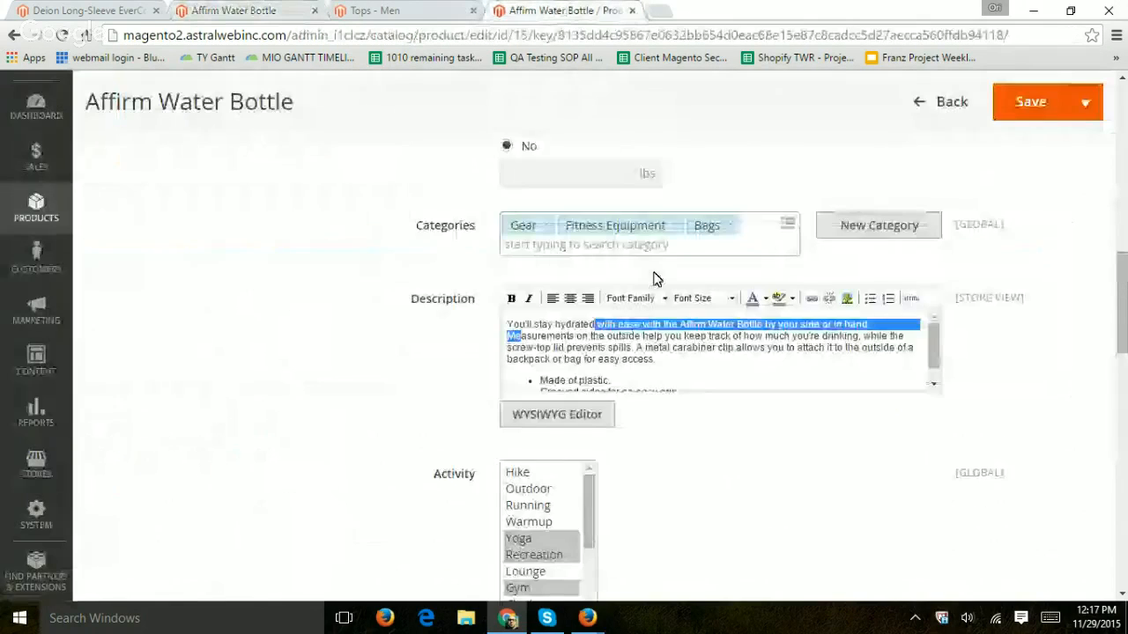
Compare the activity, material and gender attributes in the admin with the additional product information on the water bottle's storefront page.
{"action": "scroll", "coordinate": [537, 438], "scroll_direction": "down", "scroll_amount": 5}
{"action": "scroll", "coordinate": [443, 414], "scroll_direction": "down", "scroll_amount": 2}
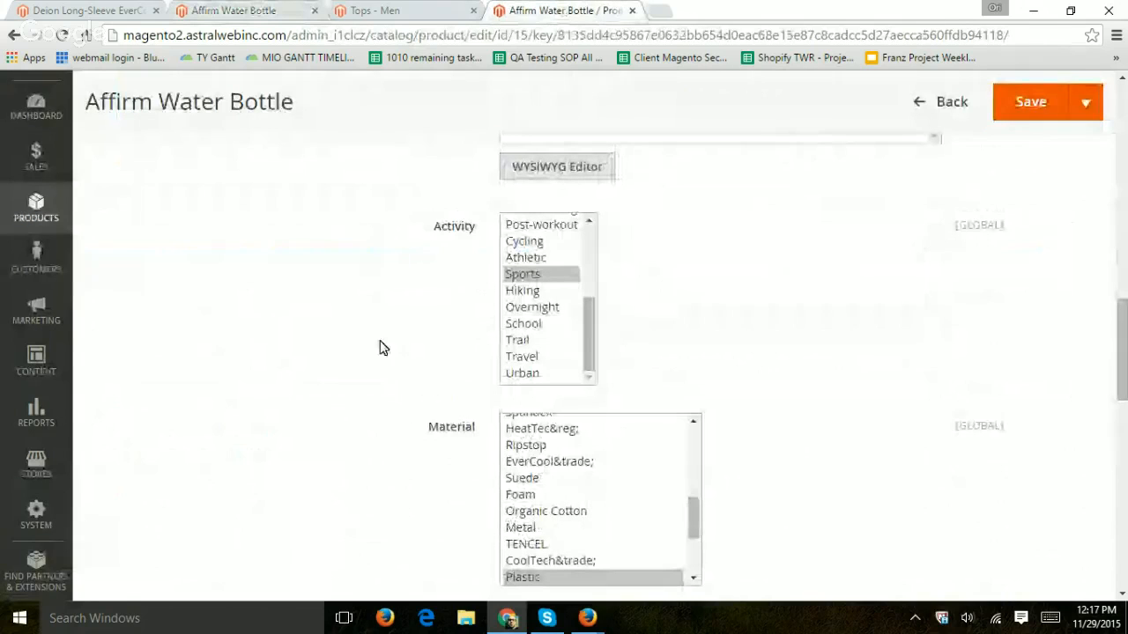
{"action": "scroll", "coordinate": [445, 370], "scroll_direction": "down", "scroll_amount": 3}
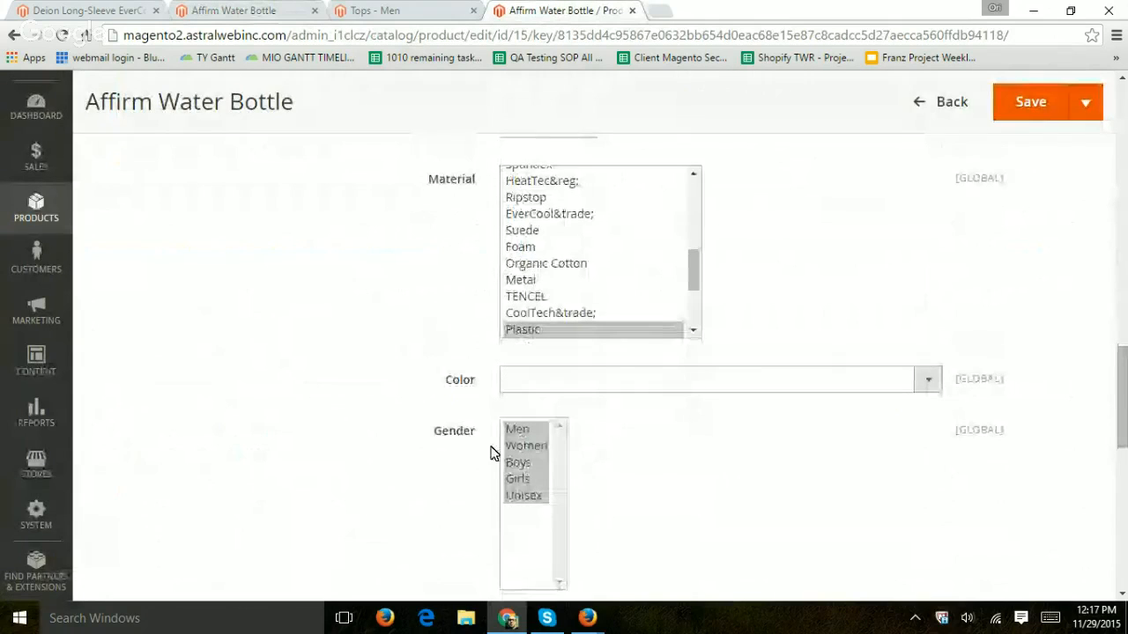
{"action": "left_click", "coordinate": [267, 10]}
{"action": "left_click", "coordinate": [216, 205]}
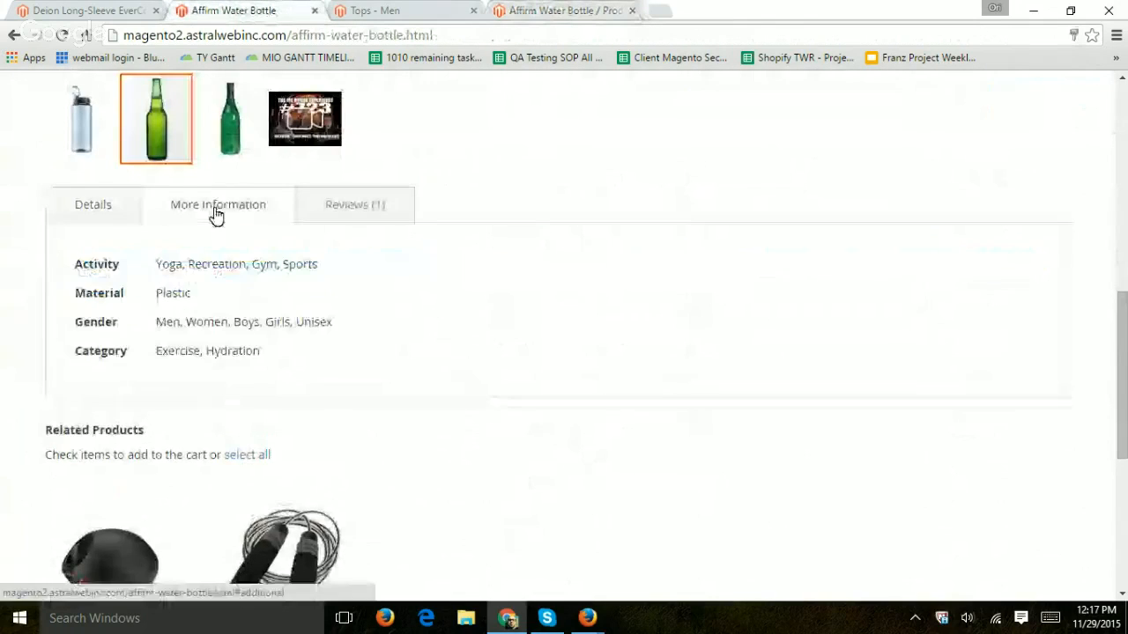
{"action": "left_click_drag", "start_coordinate": [104, 265], "coordinate": [146, 268]}
{"action": "left_click_drag", "start_coordinate": [93, 295], "coordinate": [133, 325]}
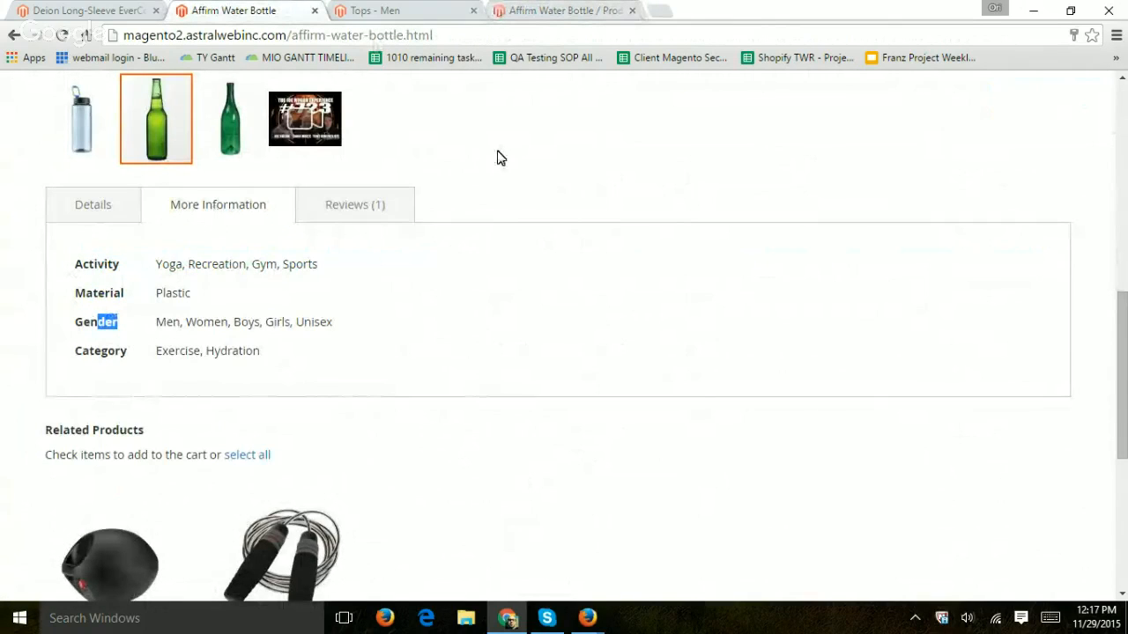
{"action": "left_click", "coordinate": [568, 10]}
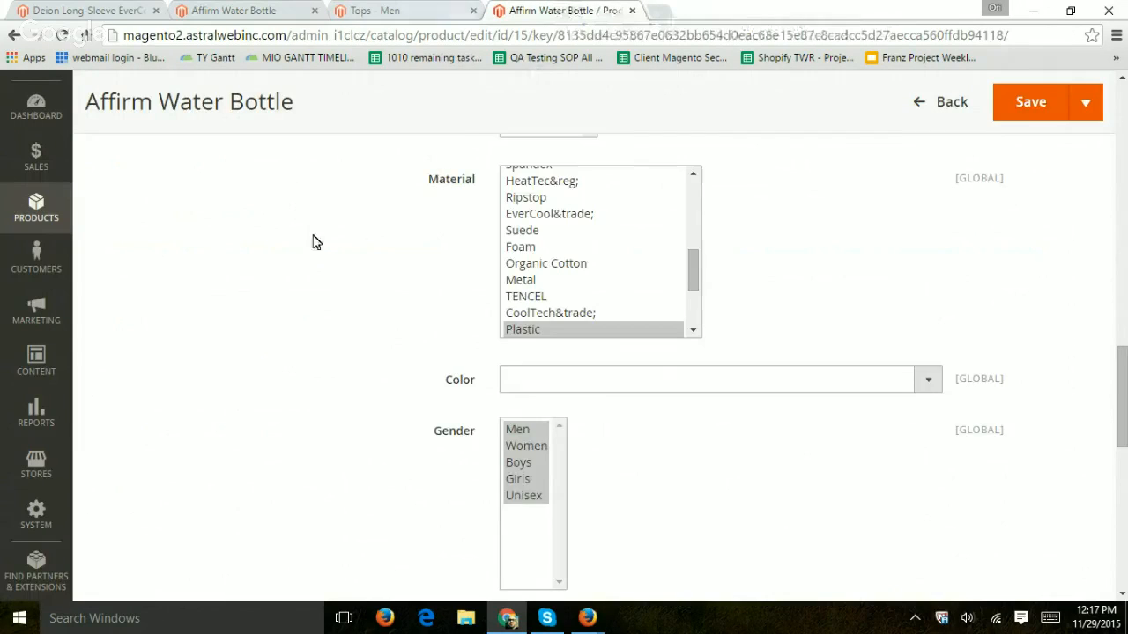
Look over the remaining product attributes and briefly open the Downloadable Information section.
{"action": "scroll", "coordinate": [310, 244], "scroll_direction": "down", "scroll_amount": 10}
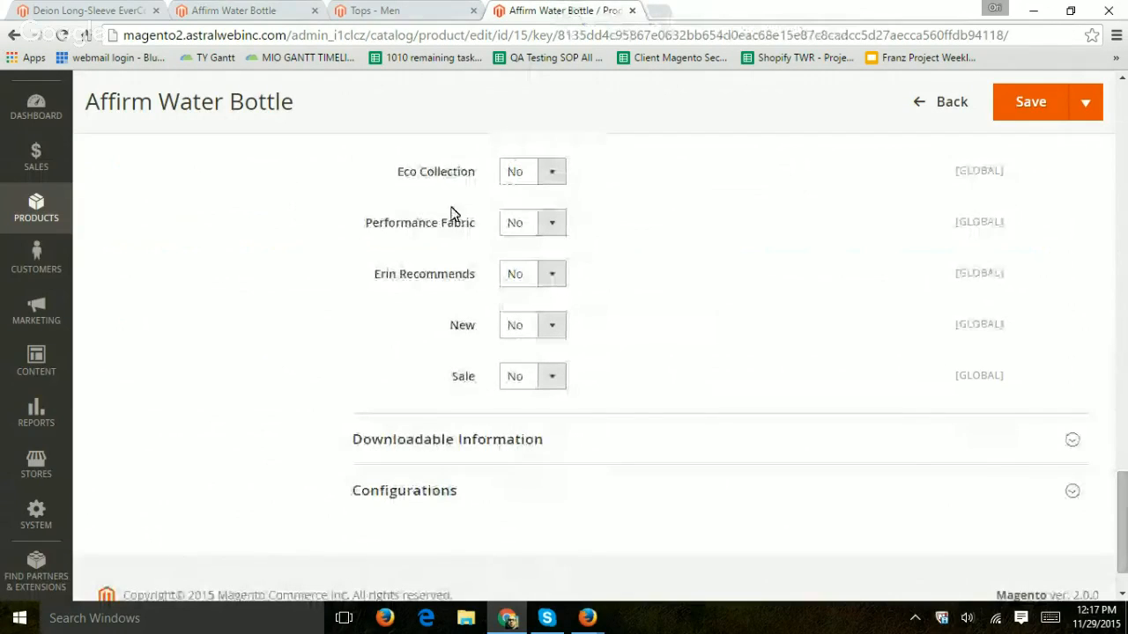
{"action": "scroll", "coordinate": [517, 326], "scroll_direction": "down", "scroll_amount": 1}
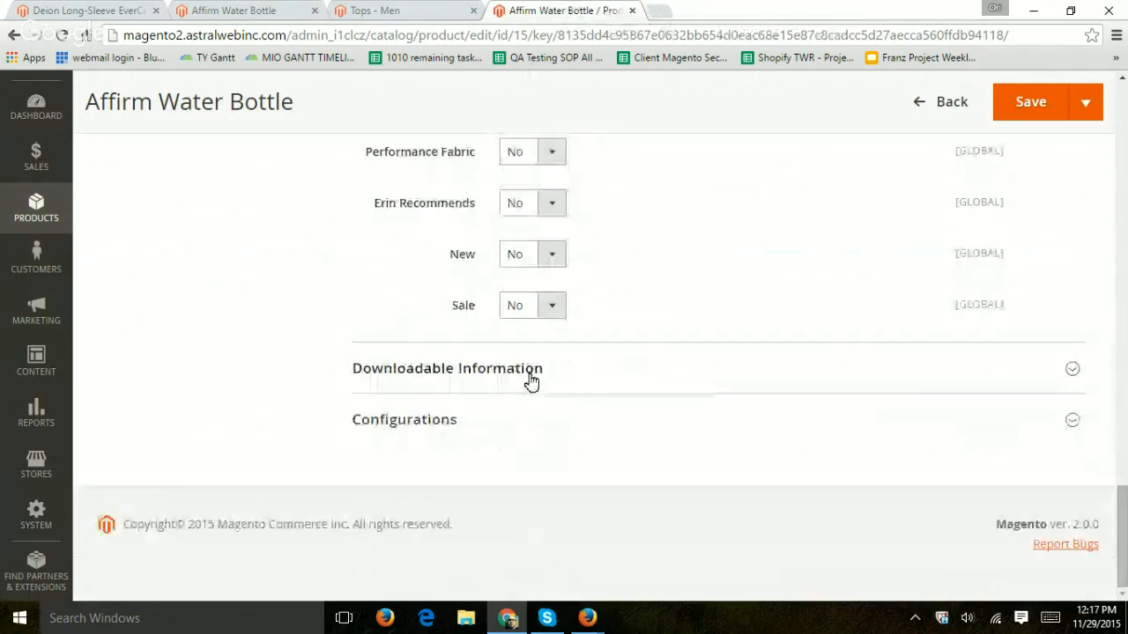
{"action": "left_click", "coordinate": [532, 380]}
{"action": "left_click", "coordinate": [531, 381]}
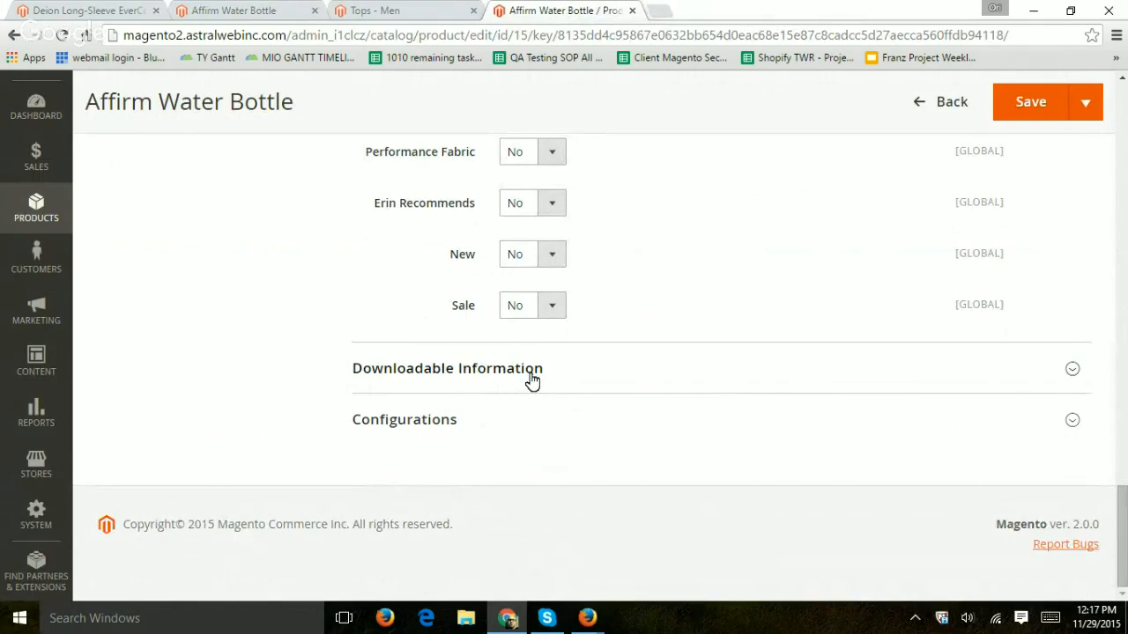
Expand the Configurations section and compare it with the color and size options on the Deion Long-Sleeve tee's storefront page.
{"action": "left_click", "coordinate": [496, 419]}
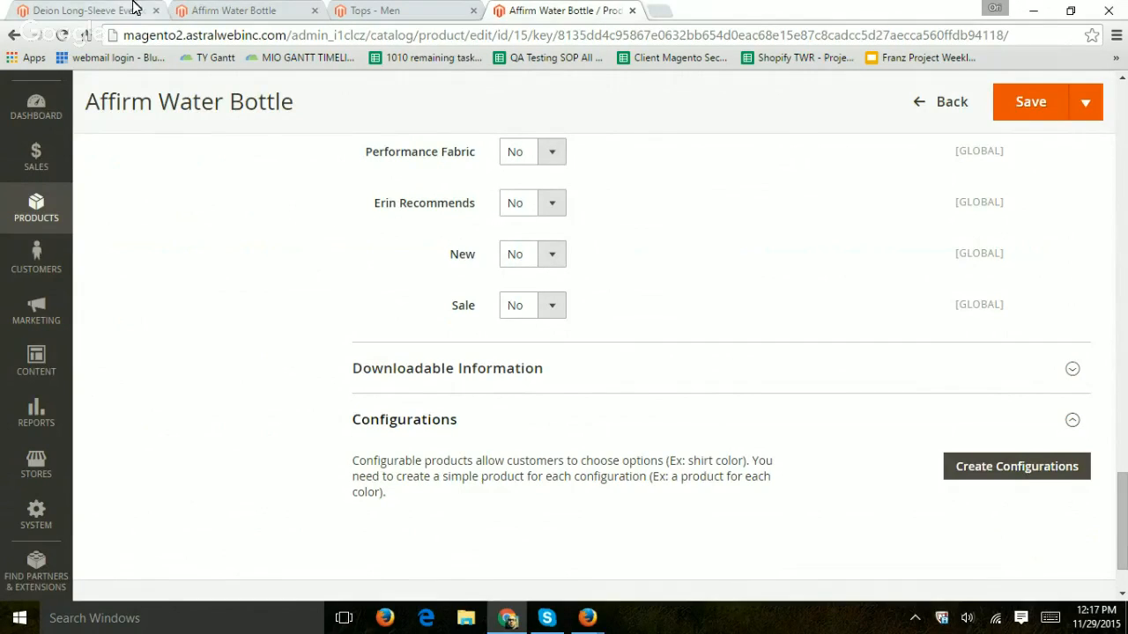
{"action": "left_click", "coordinate": [83, 11]}
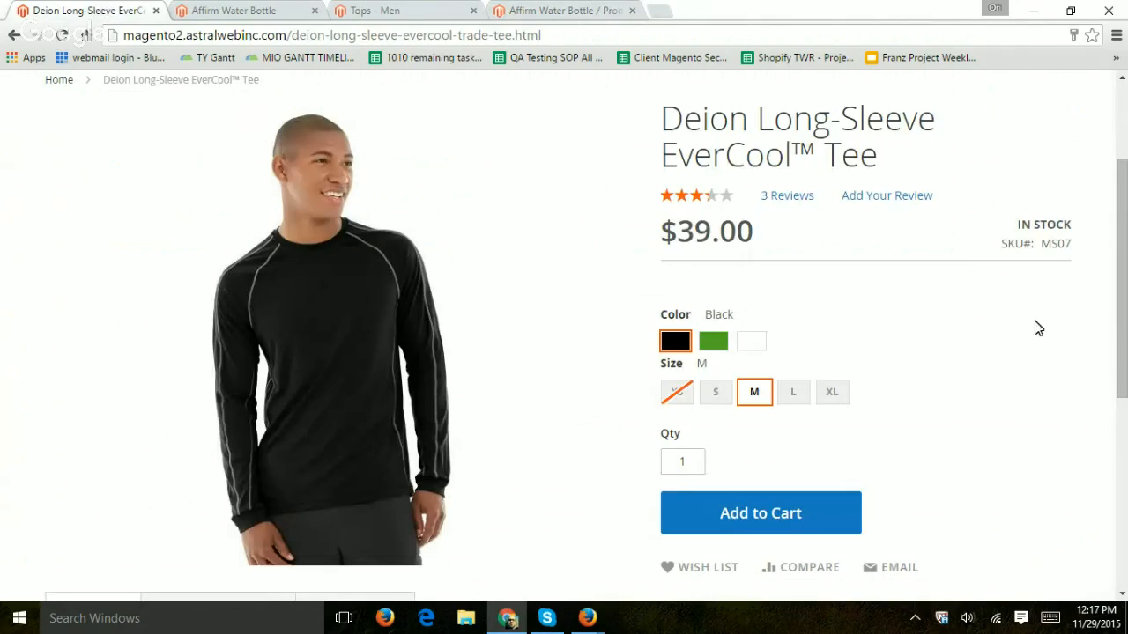
{"action": "left_click", "coordinate": [569, 13]}
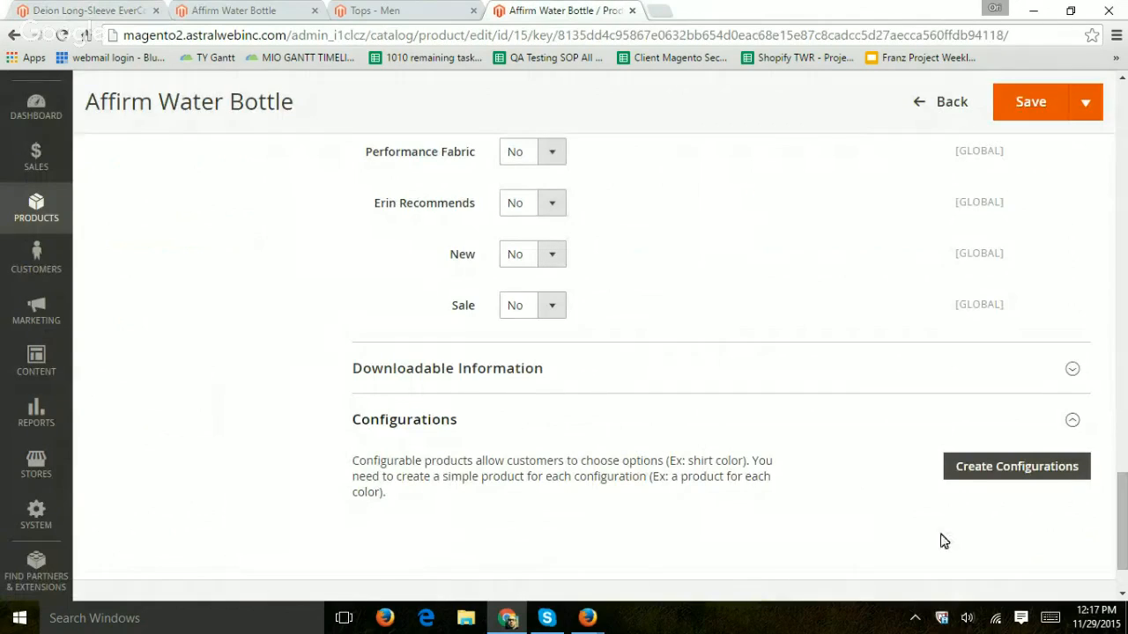
Look over the water bottle's Images and Videos, Search Engine Optimization and Websites settings in the admin.
{"action": "scroll", "coordinate": [164, 345], "scroll_direction": "up", "scroll_amount": 20}
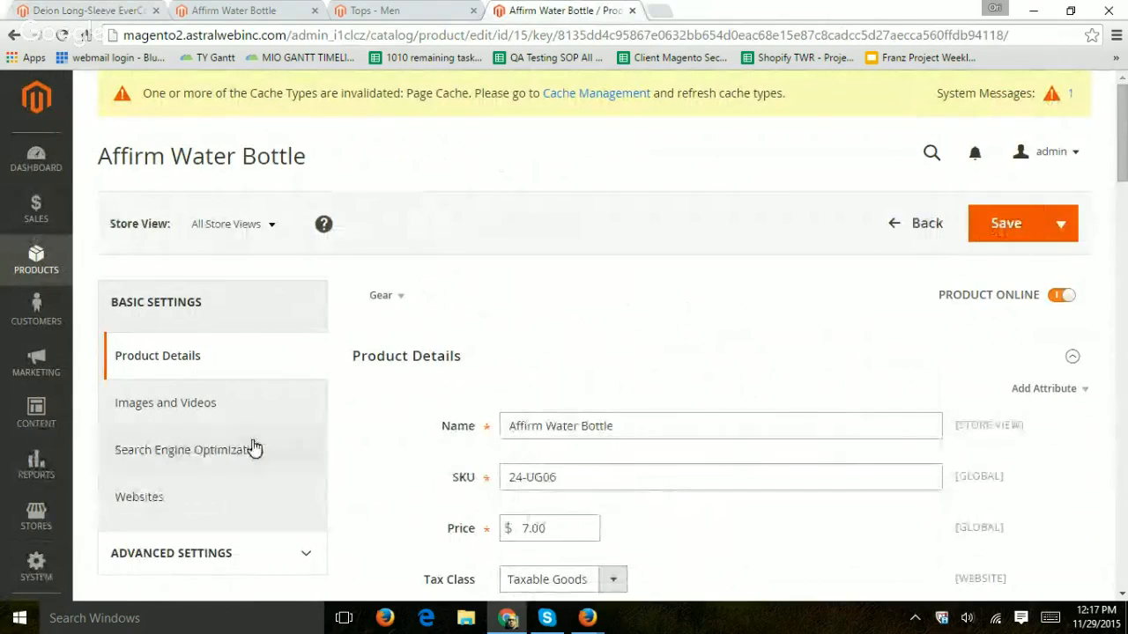
{"action": "left_click", "coordinate": [195, 403]}
{"action": "scroll", "coordinate": [309, 370], "scroll_direction": "down", "scroll_amount": 1}
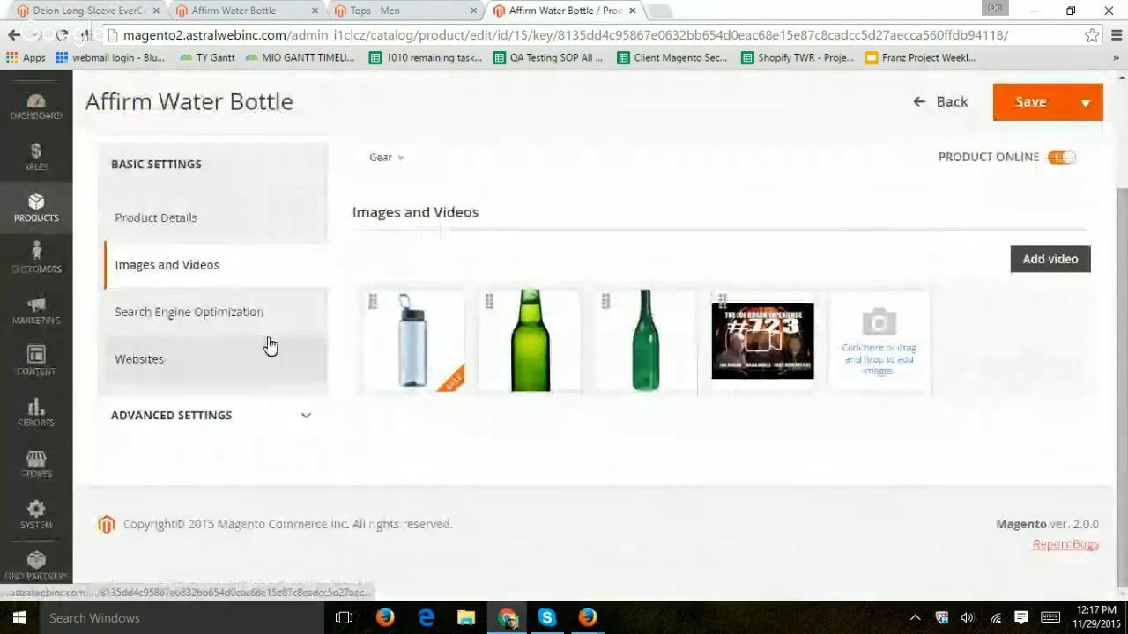
{"action": "left_click", "coordinate": [211, 323]}
{"action": "scroll", "coordinate": [343, 309], "scroll_direction": "down", "scroll_amount": 1}
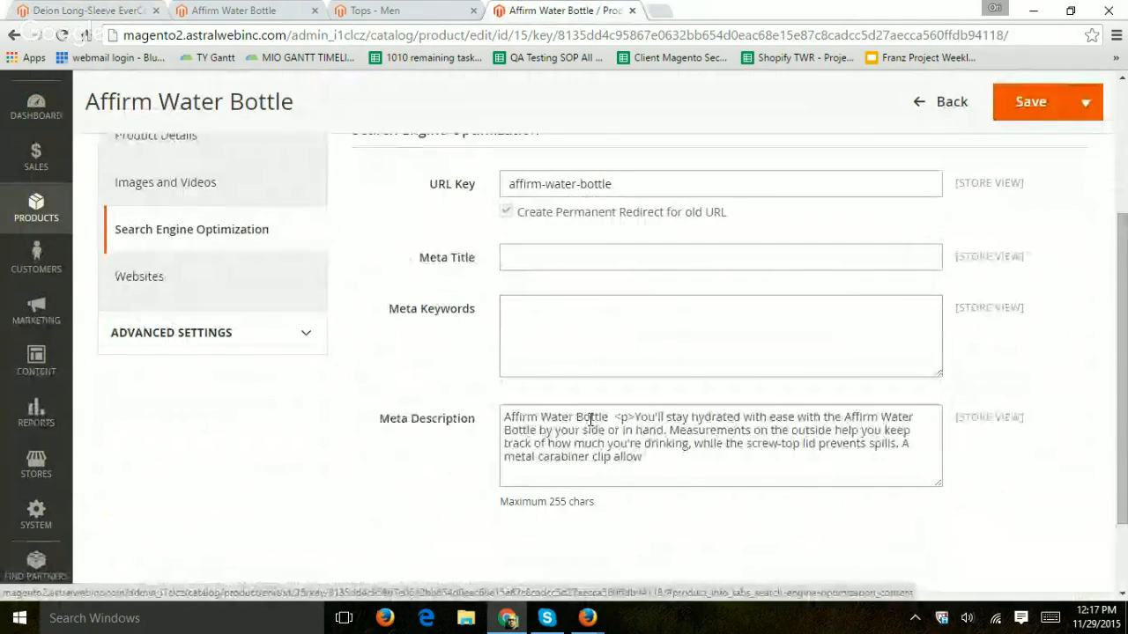
{"action": "left_click", "coordinate": [240, 273]}
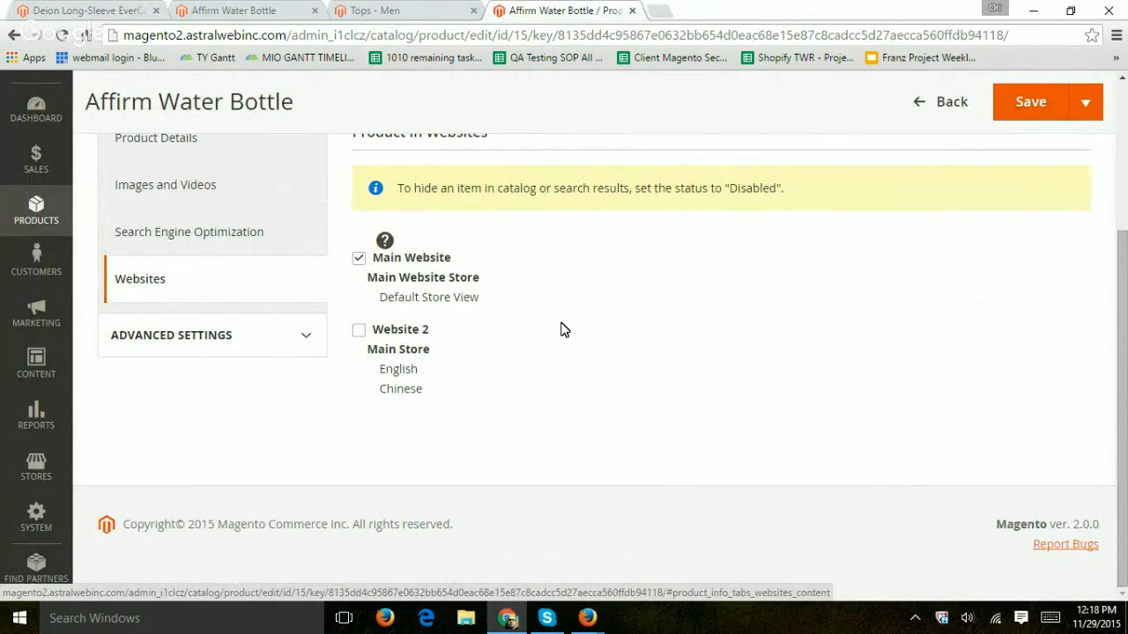
{"action": "scroll", "coordinate": [563, 329], "scroll_direction": "up", "scroll_amount": 3}
{"action": "scroll", "coordinate": [563, 333], "scroll_direction": "down", "scroll_amount": 3}
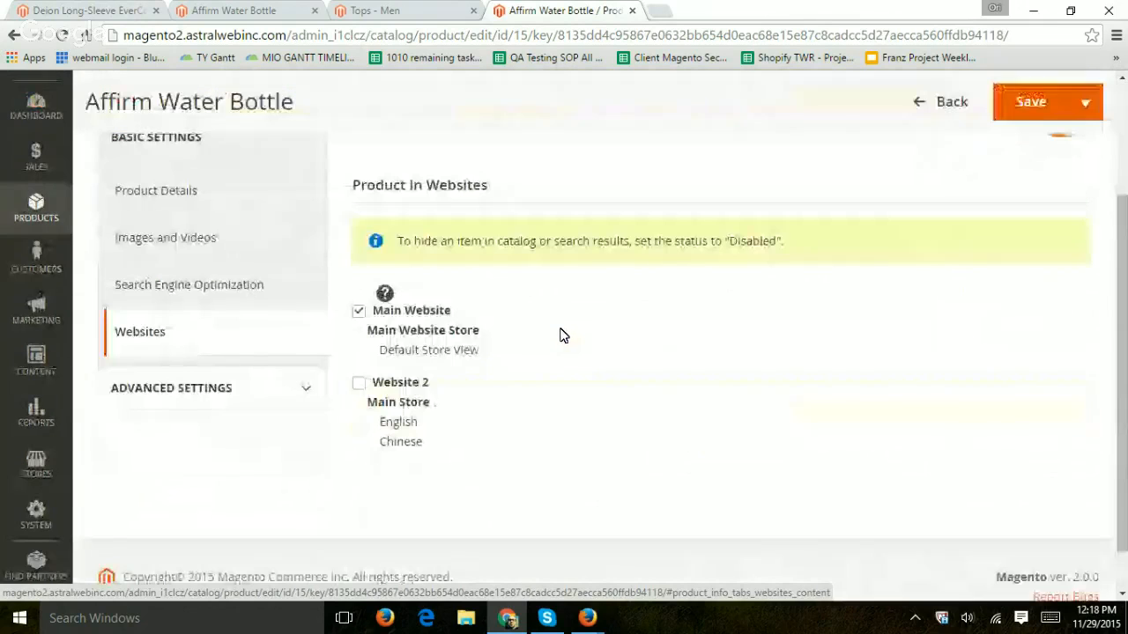
Open the Advanced Pricing settings and add a blank tier price row for all websites and all customer groups.
{"action": "left_click", "coordinate": [234, 393]}
{"action": "scroll", "coordinate": [397, 309], "scroll_direction": "down", "scroll_amount": 2}
{"action": "left_click", "coordinate": [224, 278]}
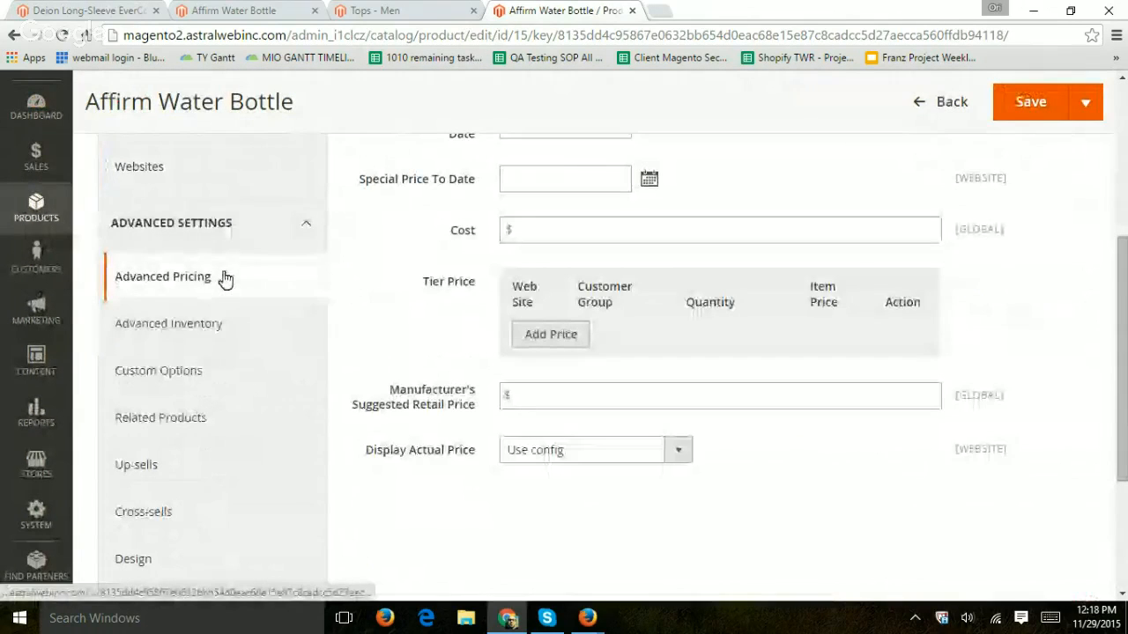
{"action": "scroll", "coordinate": [238, 304], "scroll_direction": "up", "scroll_amount": 2}
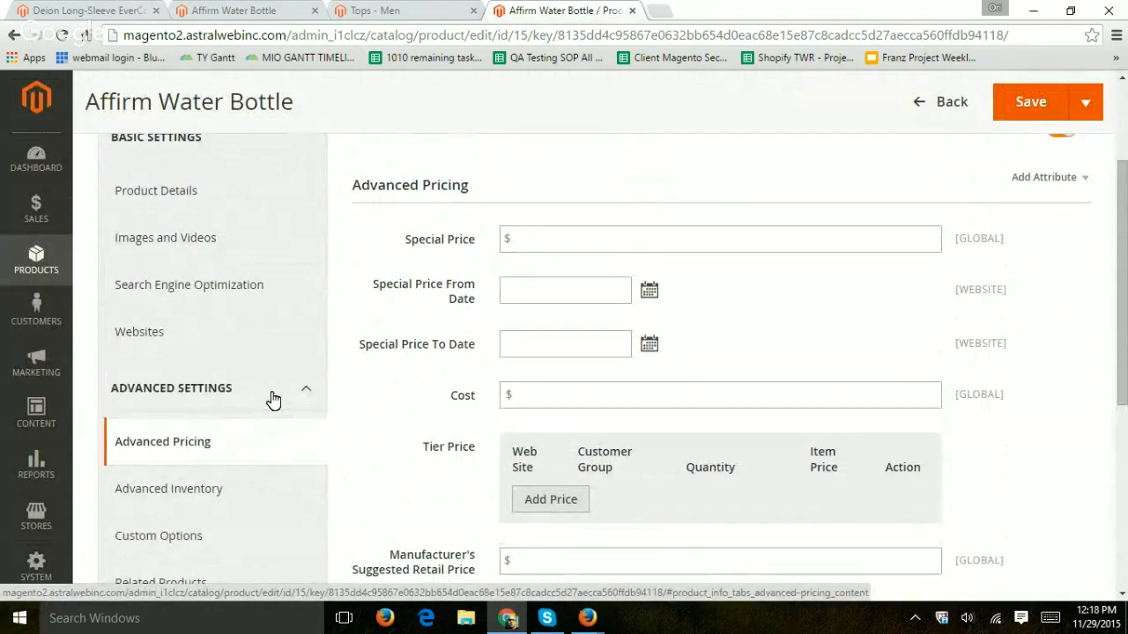
{"action": "scroll", "coordinate": [455, 374], "scroll_direction": "down", "scroll_amount": 1}
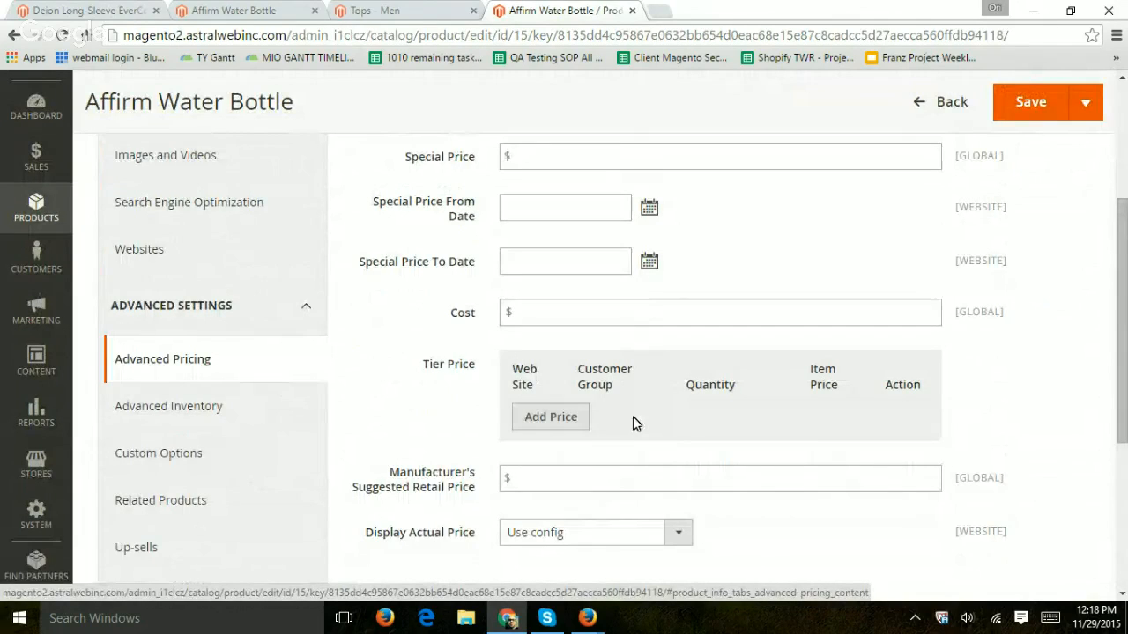
{"action": "scroll", "coordinate": [636, 423], "scroll_direction": "down", "scroll_amount": 1}
{"action": "left_click", "coordinate": [563, 333]}
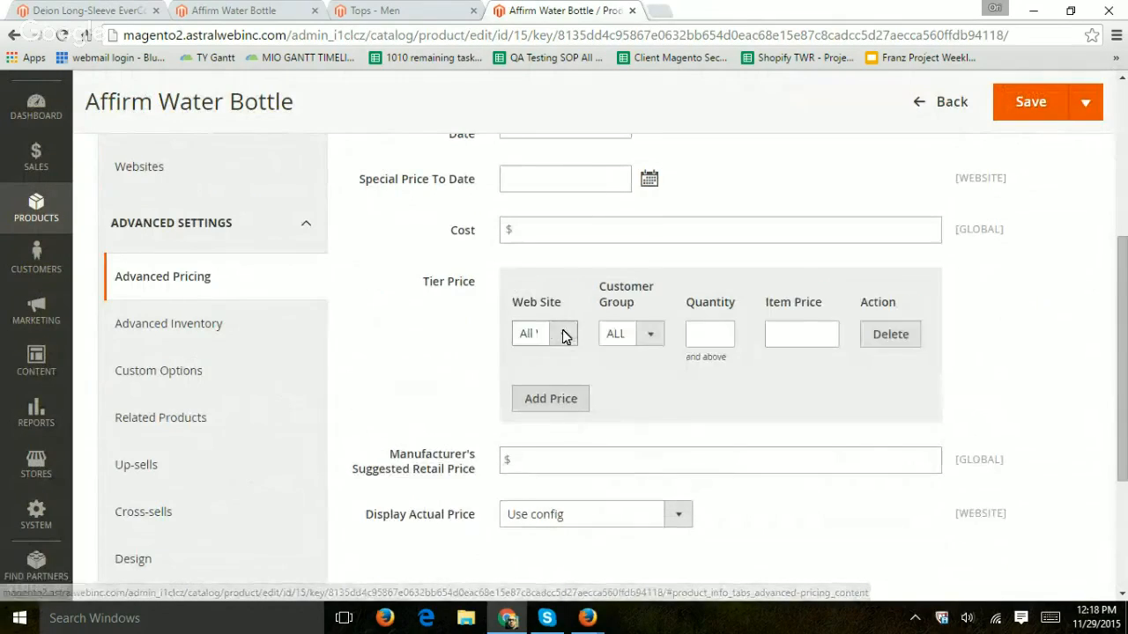
{"action": "left_click", "coordinate": [715, 335]}
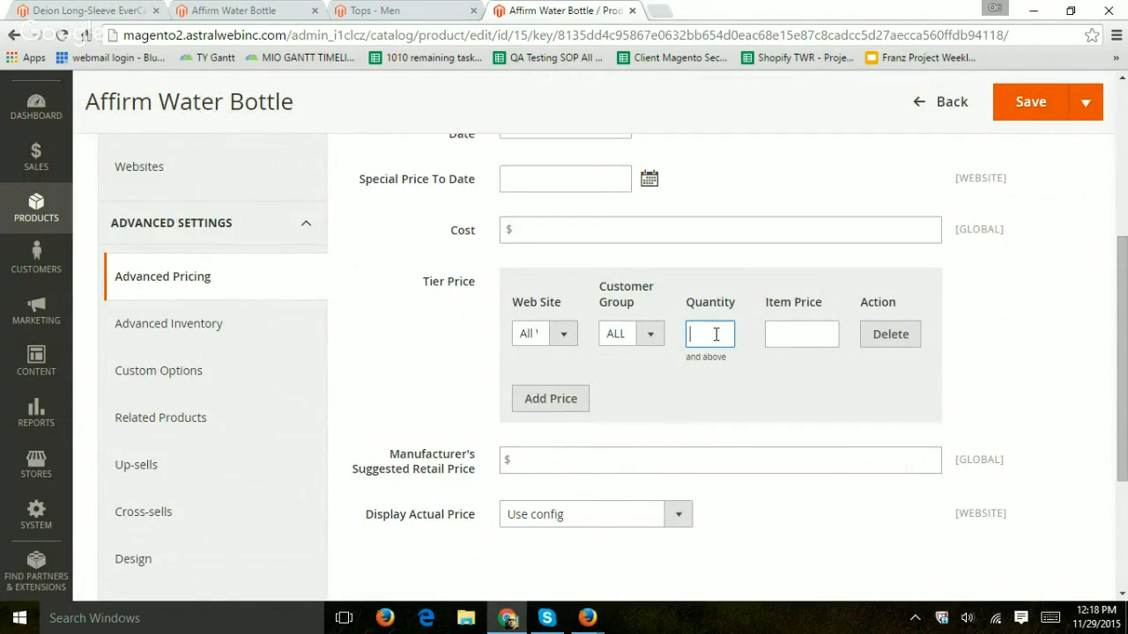
Look through the Advanced Inventory settings, including the stock quantity, cart quantity limits and backorders options.
{"action": "scroll", "coordinate": [546, 339], "scroll_direction": "down", "scroll_amount": 1}
{"action": "left_click", "coordinate": [220, 251]}
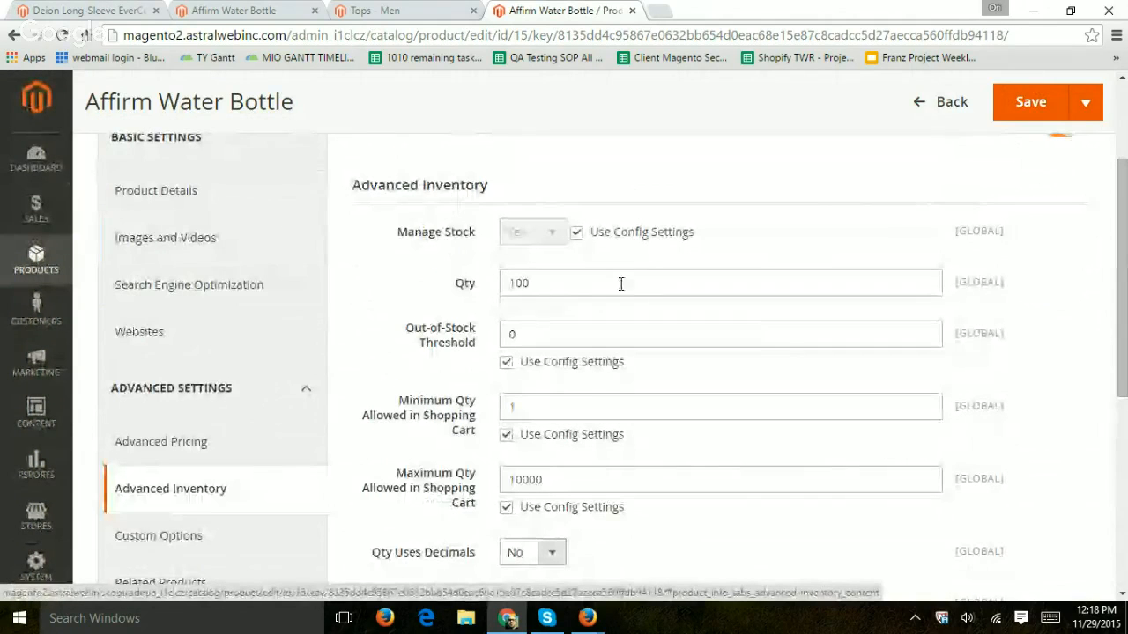
{"action": "left_click_drag", "start_coordinate": [621, 284], "coordinate": [493, 287]}
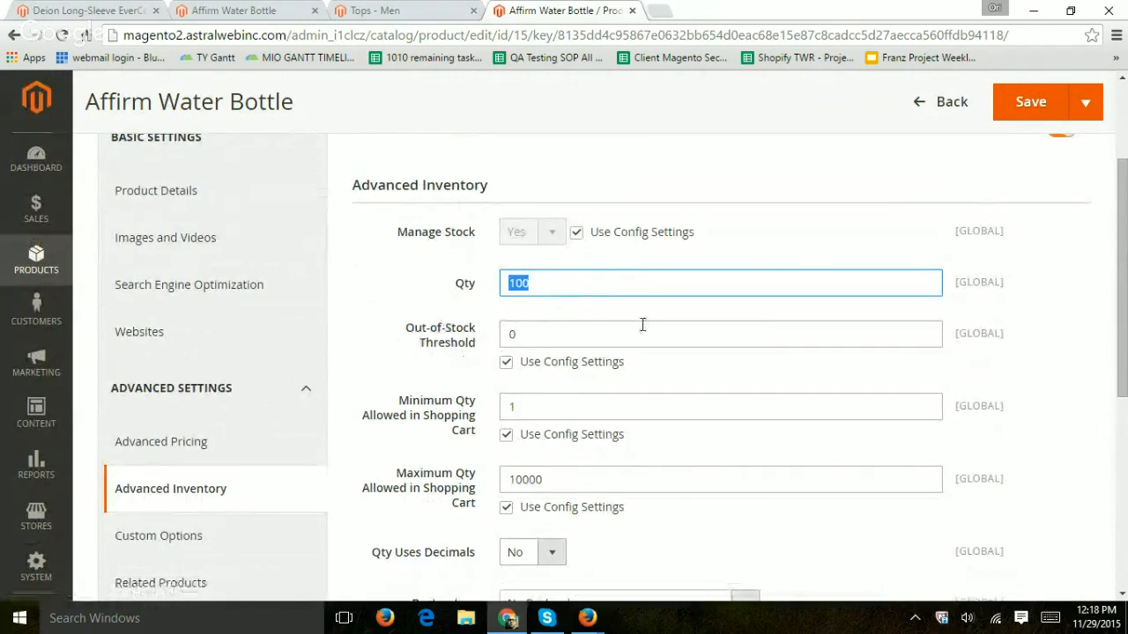
{"action": "scroll", "coordinate": [642, 325], "scroll_direction": "down", "scroll_amount": 2}
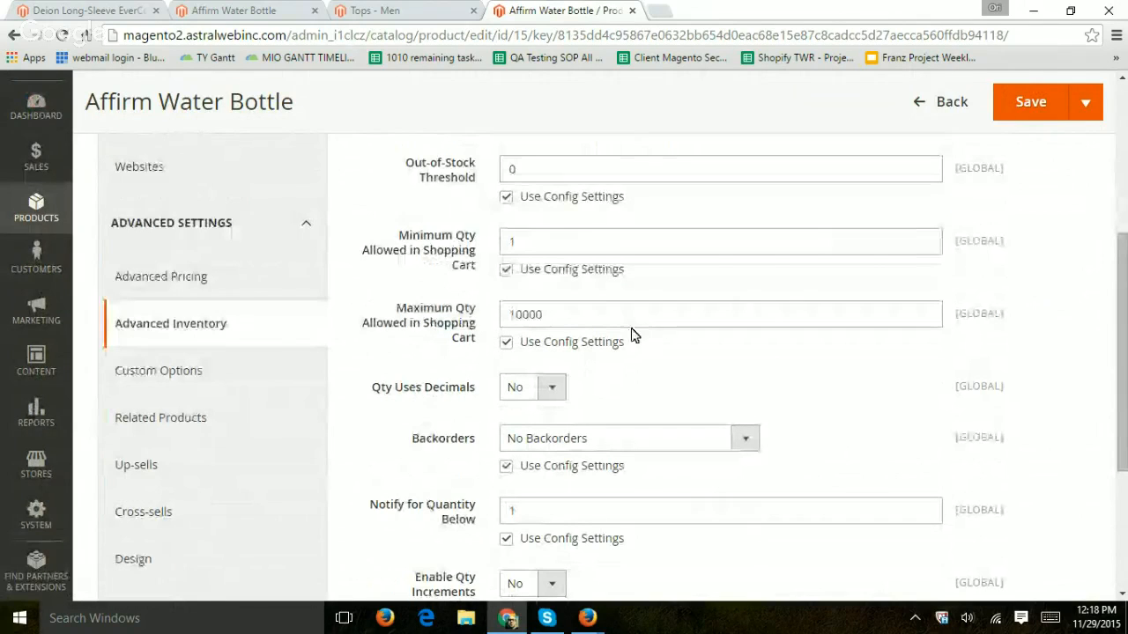
{"action": "scroll", "coordinate": [582, 302], "scroll_direction": "down", "scroll_amount": 2}
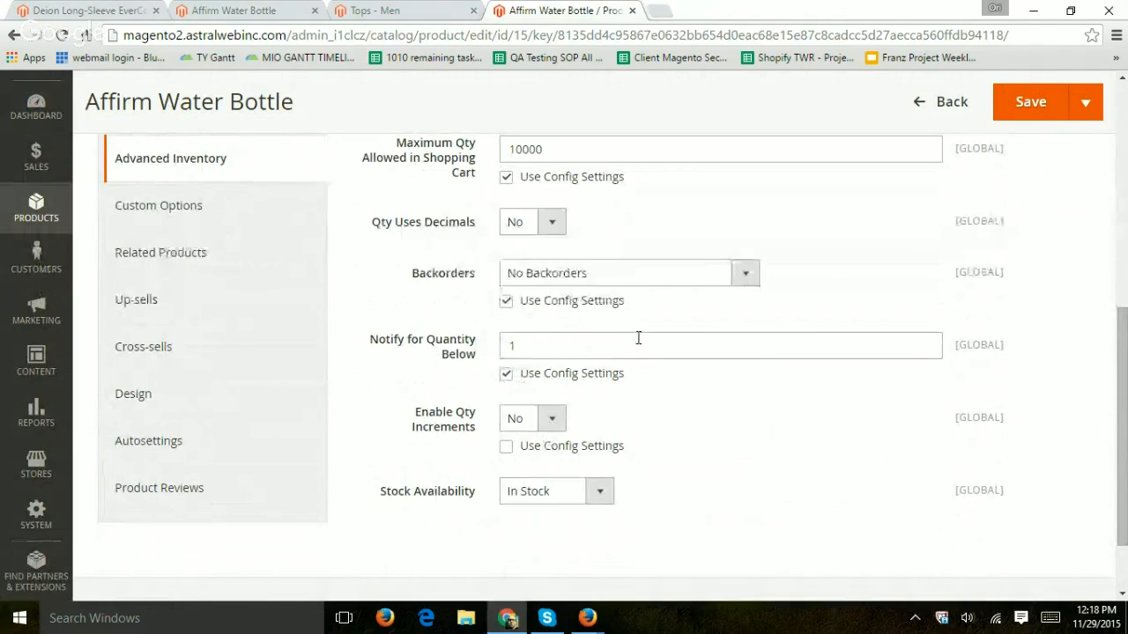
{"action": "left_click", "coordinate": [591, 280]}
{"action": "left_click", "coordinate": [590, 280]}
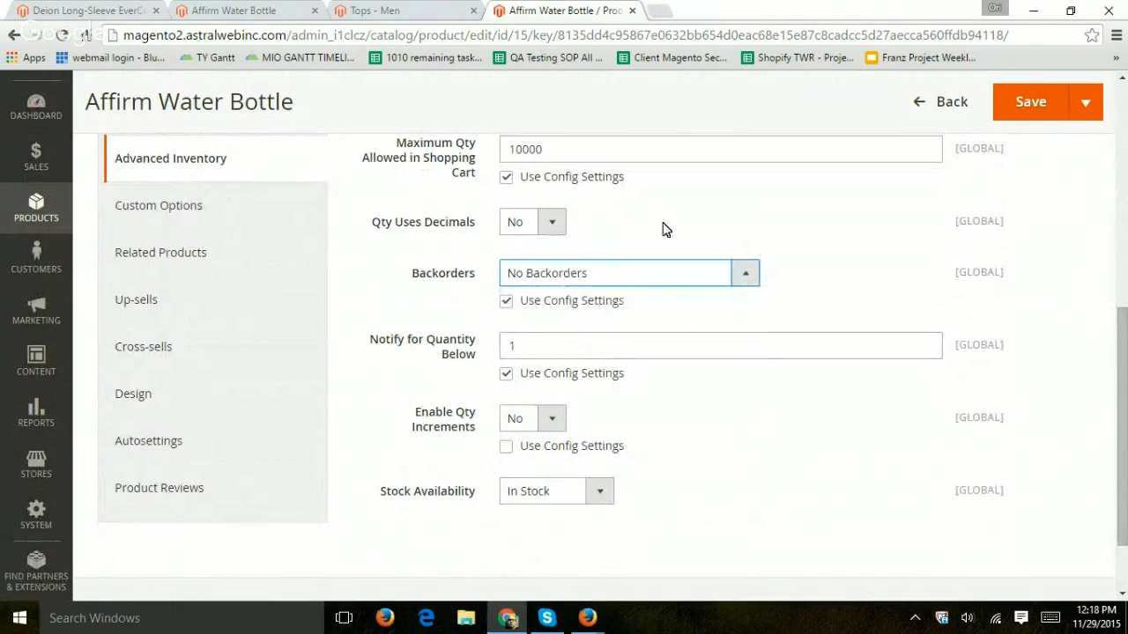
Compare the Box Color and Boxes custom options in the admin with the options on the water bottle's storefront page.
{"action": "left_click", "coordinate": [203, 209]}
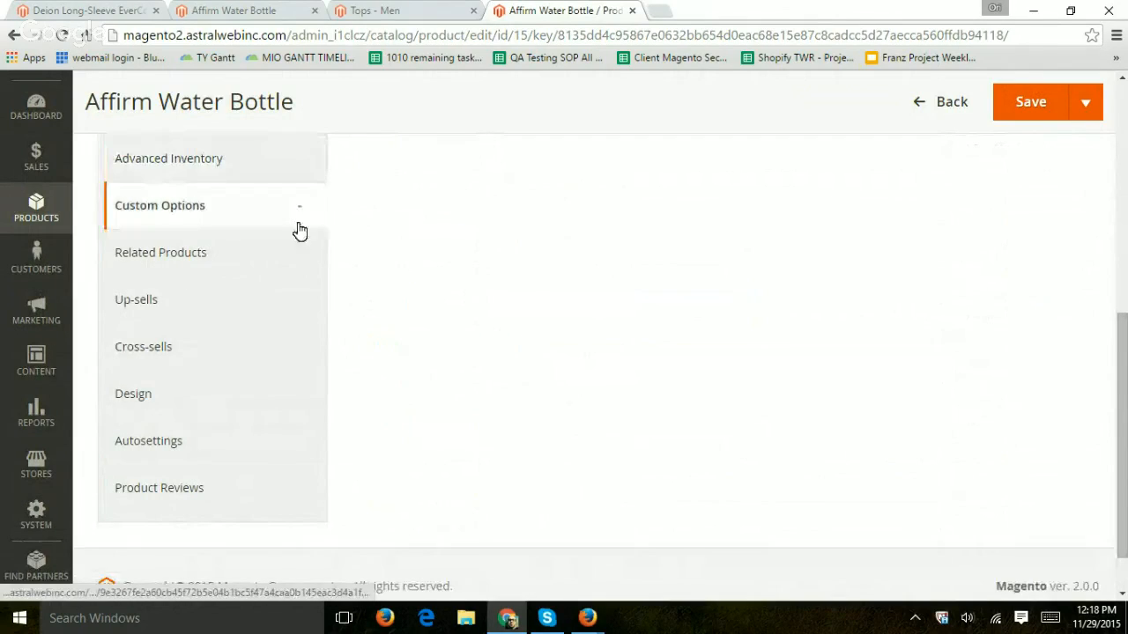
{"action": "scroll", "coordinate": [573, 381], "scroll_direction": "up", "scroll_amount": 3}
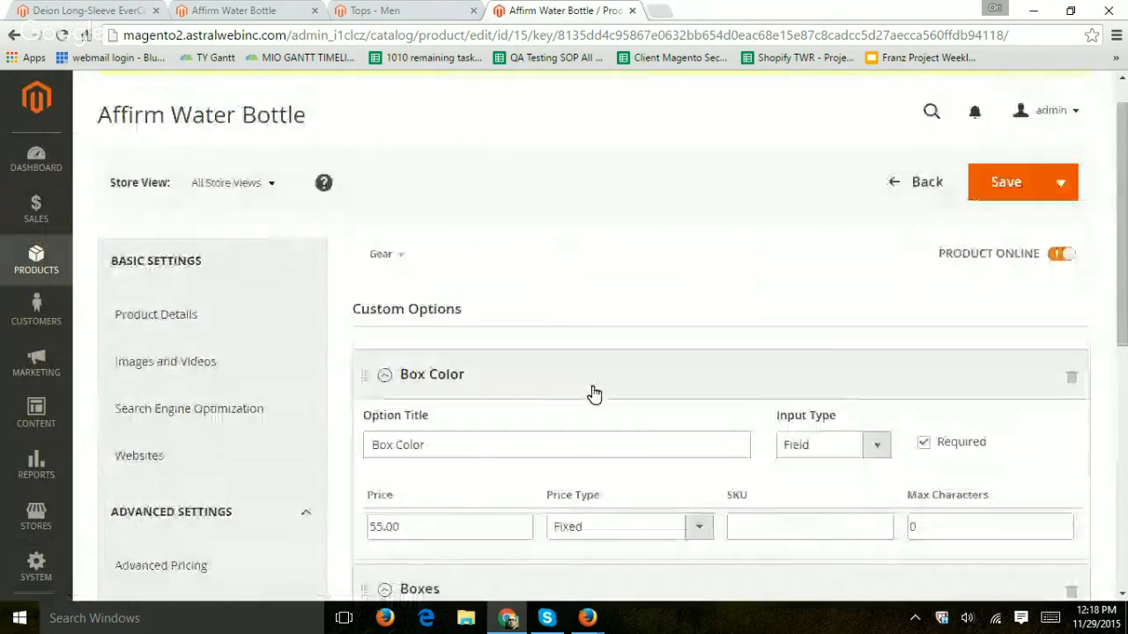
{"action": "scroll", "coordinate": [593, 389], "scroll_direction": "down", "scroll_amount": 2}
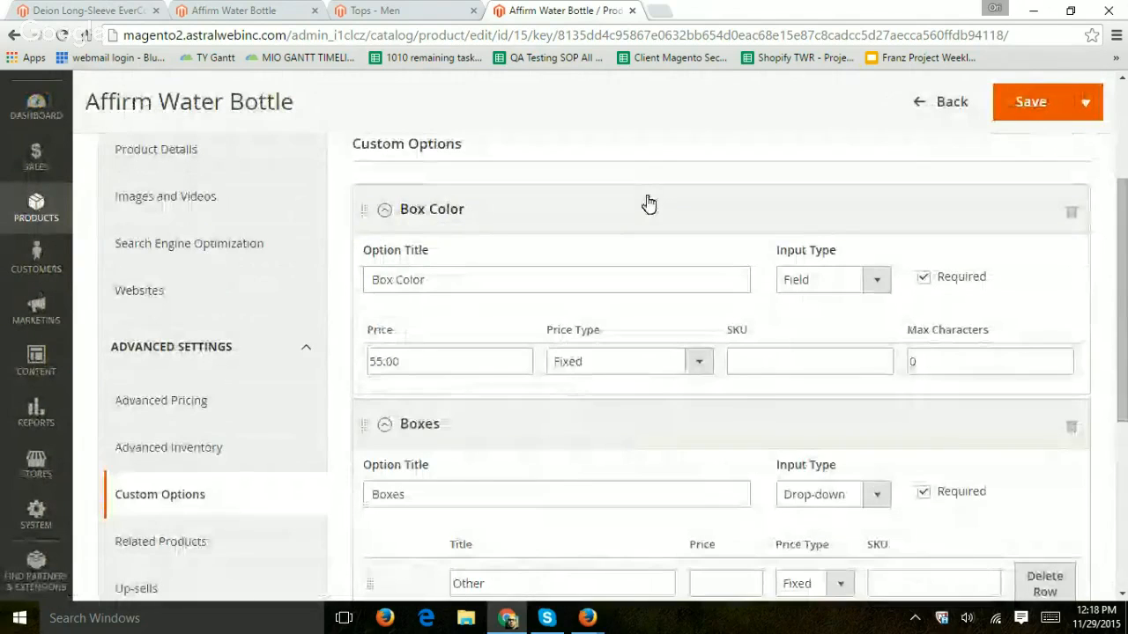
{"action": "left_click", "coordinate": [256, 10]}
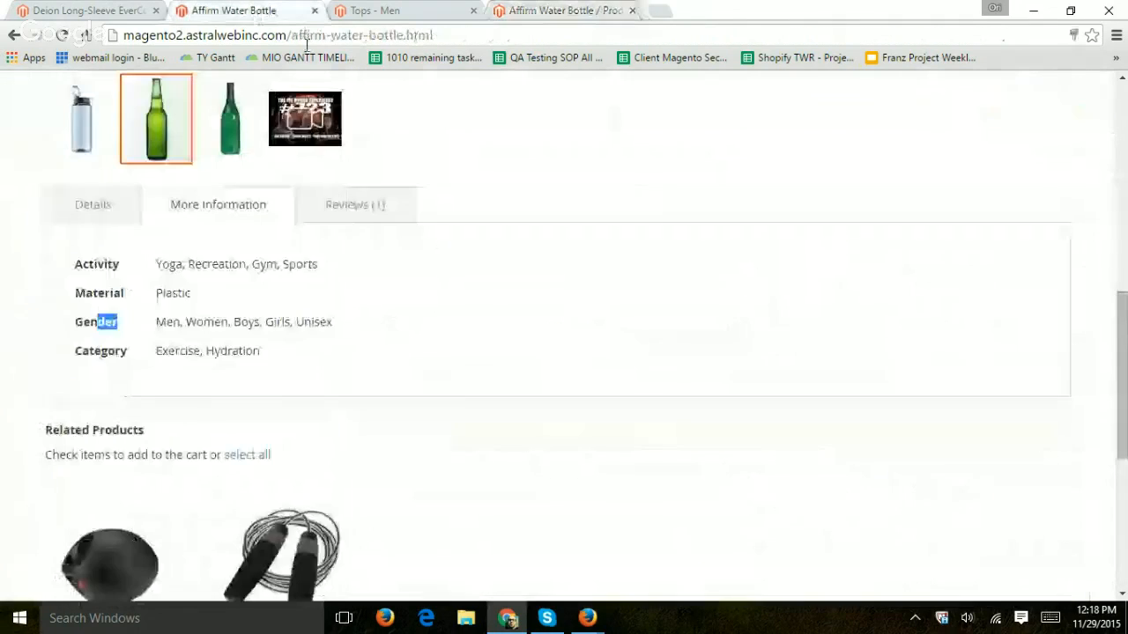
{"action": "scroll", "coordinate": [599, 343], "scroll_direction": "up", "scroll_amount": 10}
{"action": "scroll", "coordinate": [616, 352], "scroll_direction": "down", "scroll_amount": 1}
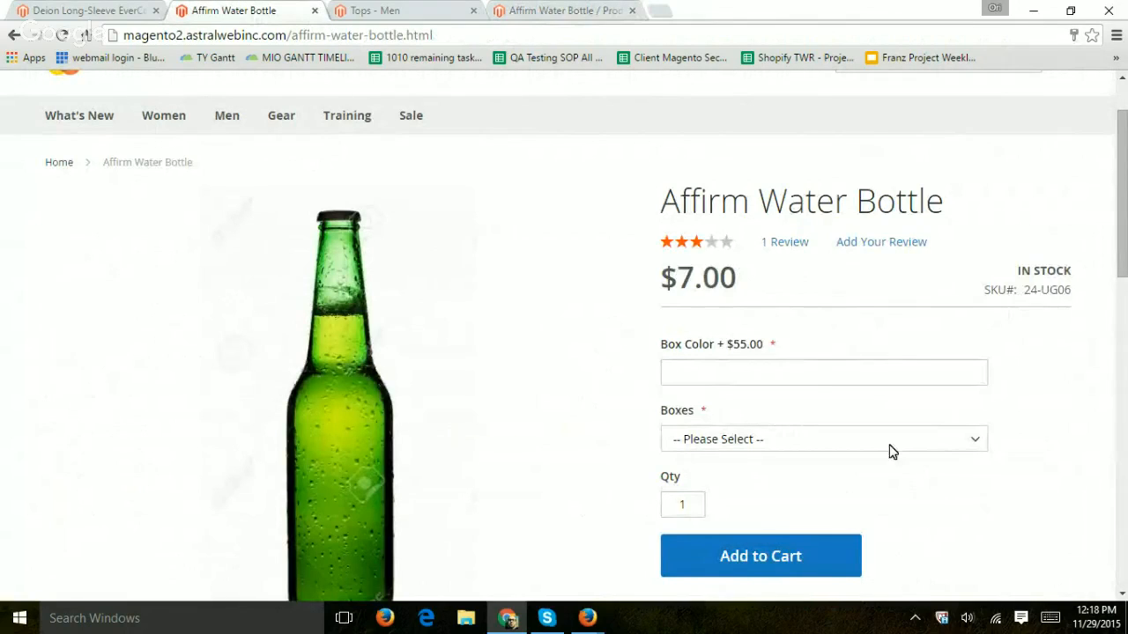
{"action": "left_click_drag", "start_coordinate": [661, 344], "coordinate": [675, 373]}
Check the Box Color option's title and input type in the admin, and try entering sample text in its storefront field.
{"action": "left_click", "coordinate": [528, 9]}
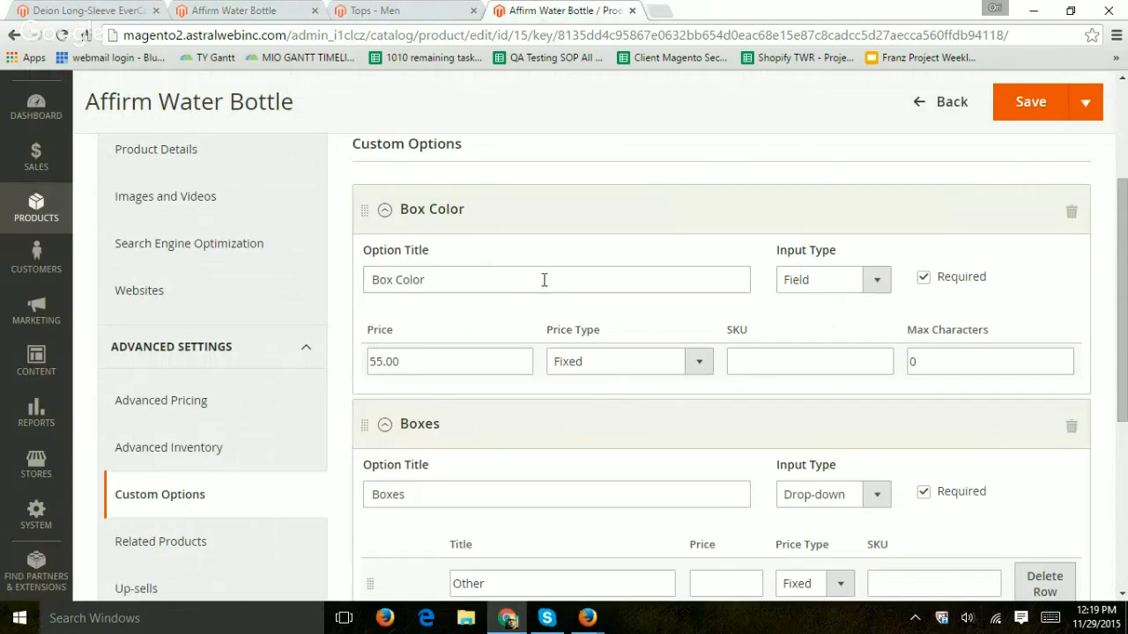
{"action": "left_click_drag", "start_coordinate": [568, 283], "coordinate": [353, 282]}
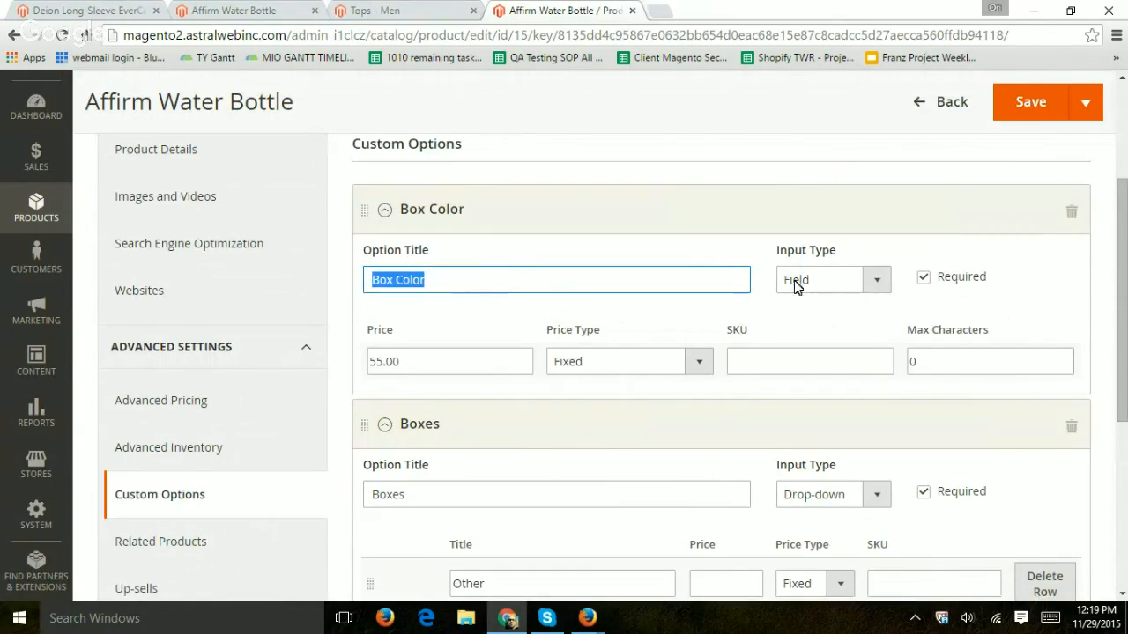
{"action": "left_click", "coordinate": [242, 11]}
{"action": "left_click", "coordinate": [725, 378]}
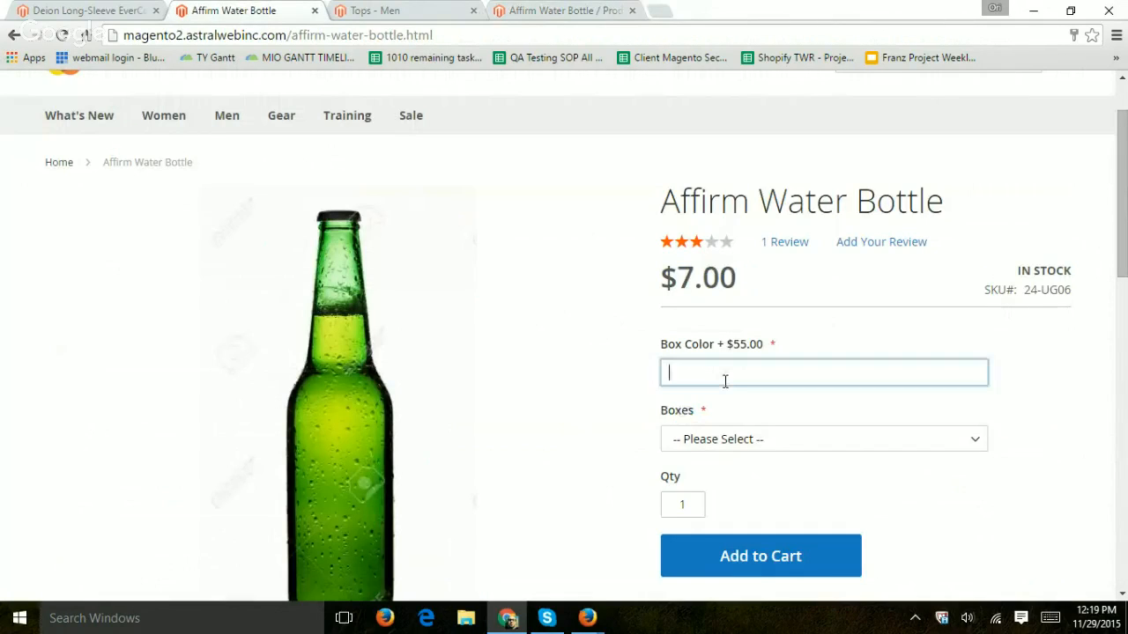
{"action": "type", "text": "df.sfjsdkfh.sdjkfh sdjkf"}
Check the Box Color option's price in the admin and delete the Box Color custom option.
{"action": "left_click", "coordinate": [520, 9]}
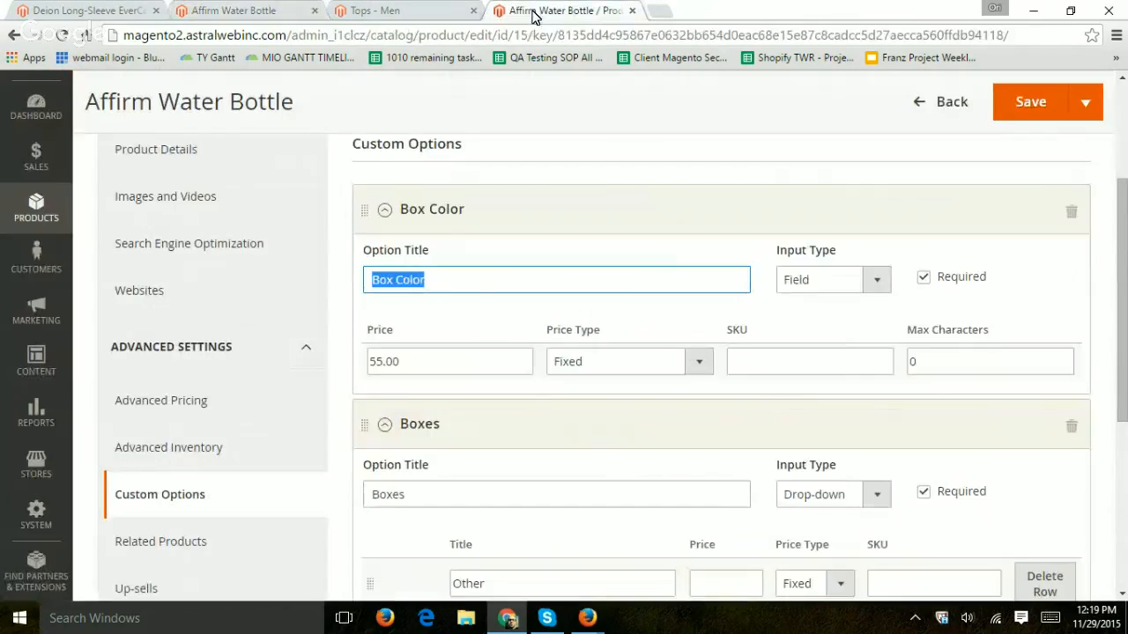
{"action": "left_click", "coordinate": [441, 360]}
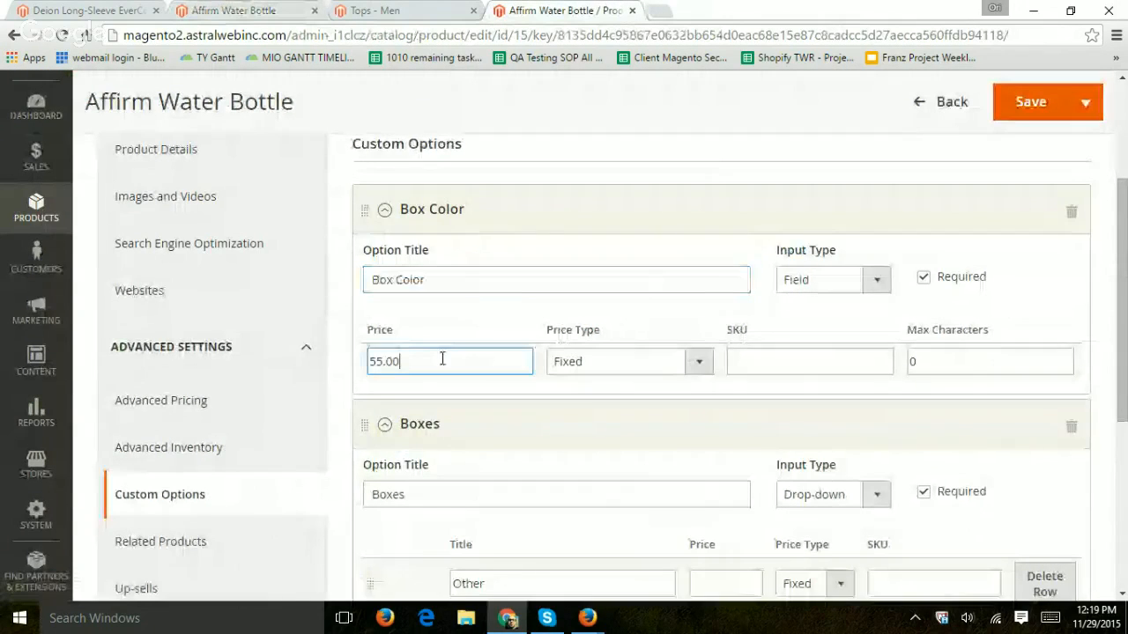
{"action": "double_click", "coordinate": [408, 352]}
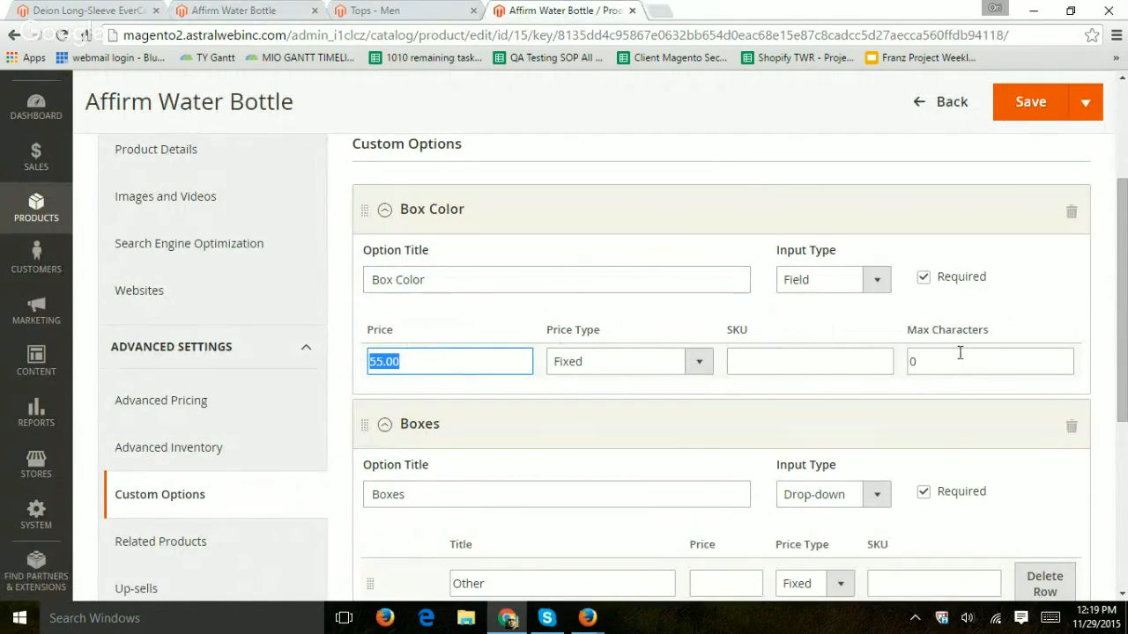
{"action": "left_click", "coordinate": [1071, 212]}
View the input types available for the Boxes option, and rename its first row Sample 1 with a price of 5.
{"action": "left_click", "coordinate": [824, 282]}
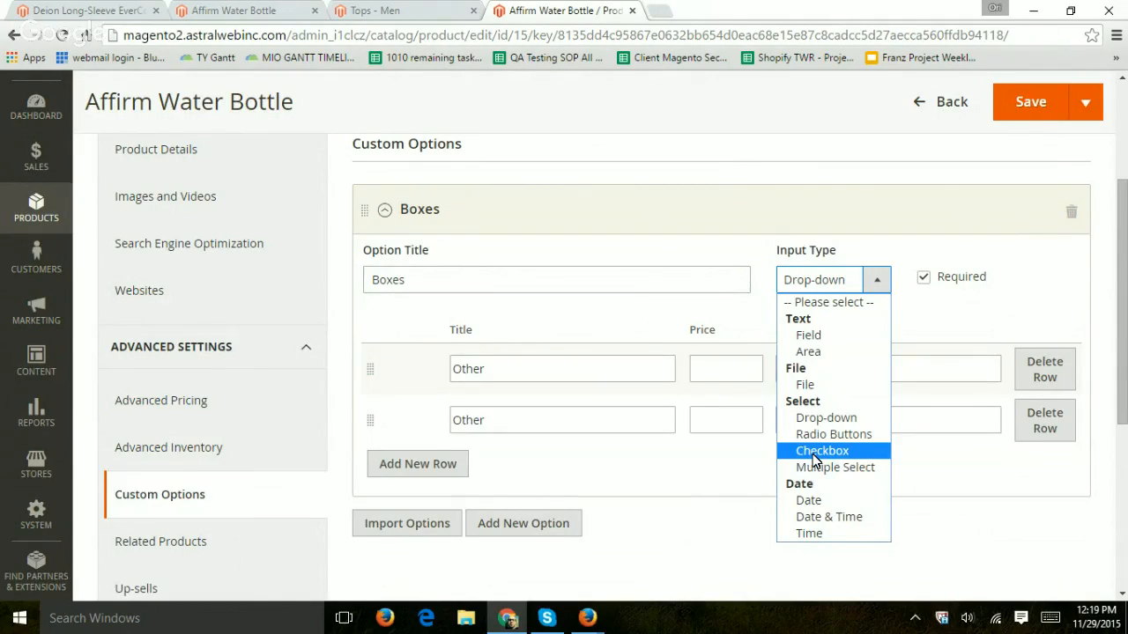
{"action": "left_click", "coordinate": [729, 317]}
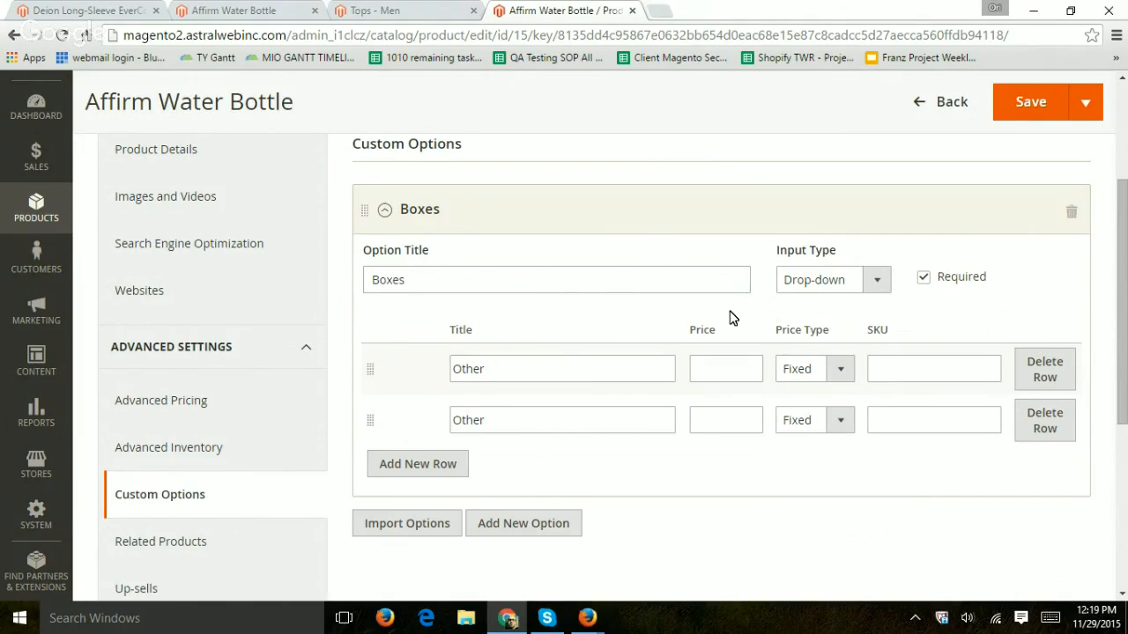
{"action": "left_click", "coordinate": [525, 373]}
{"action": "key", "text": "ctrl+a"}
{"action": "type", "text": "Sa"}
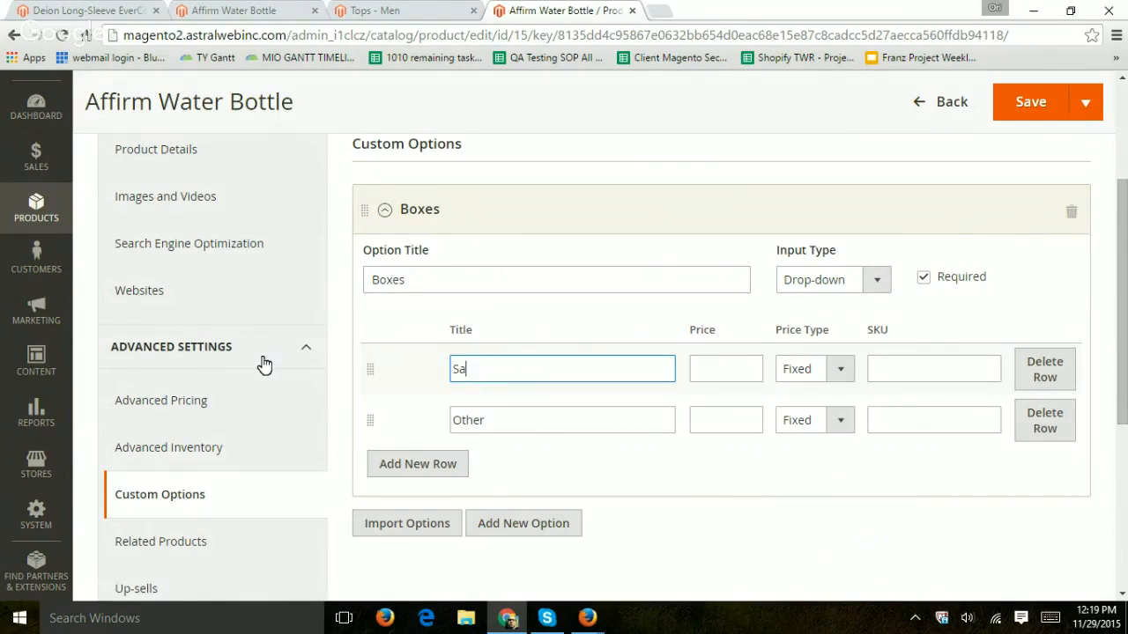
{"action": "key", "text": "Tab"}
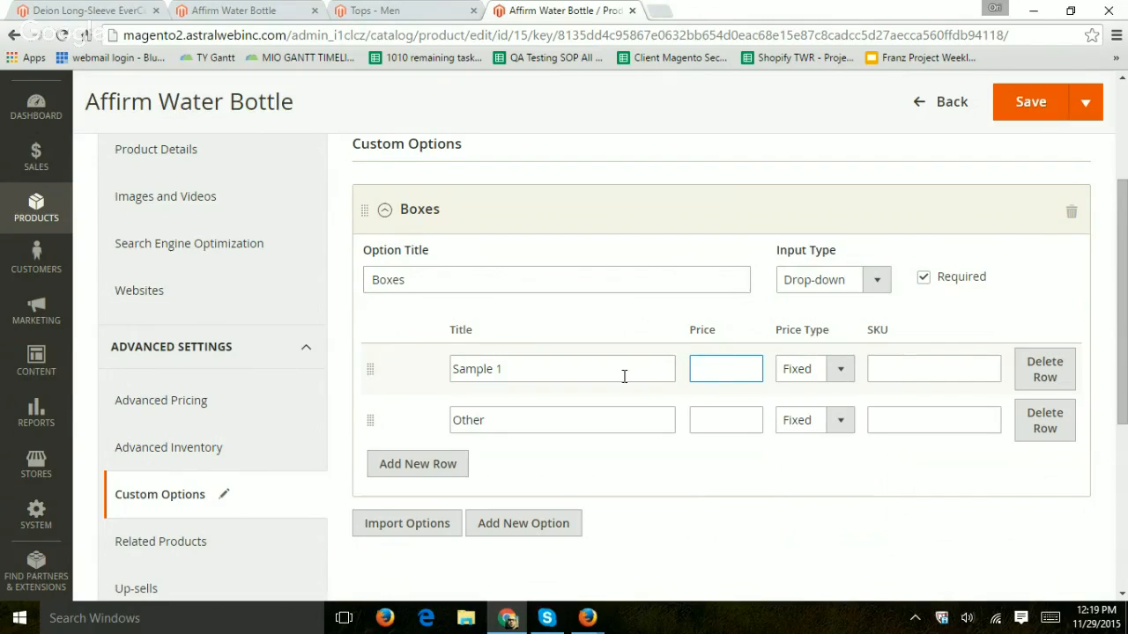
Rename the second Boxes row Sample 2 with a price of 10 and price type Percent, and try to save the product.
{"action": "left_click", "coordinate": [590, 422]}
{"action": "key", "text": "ctrl+a"}
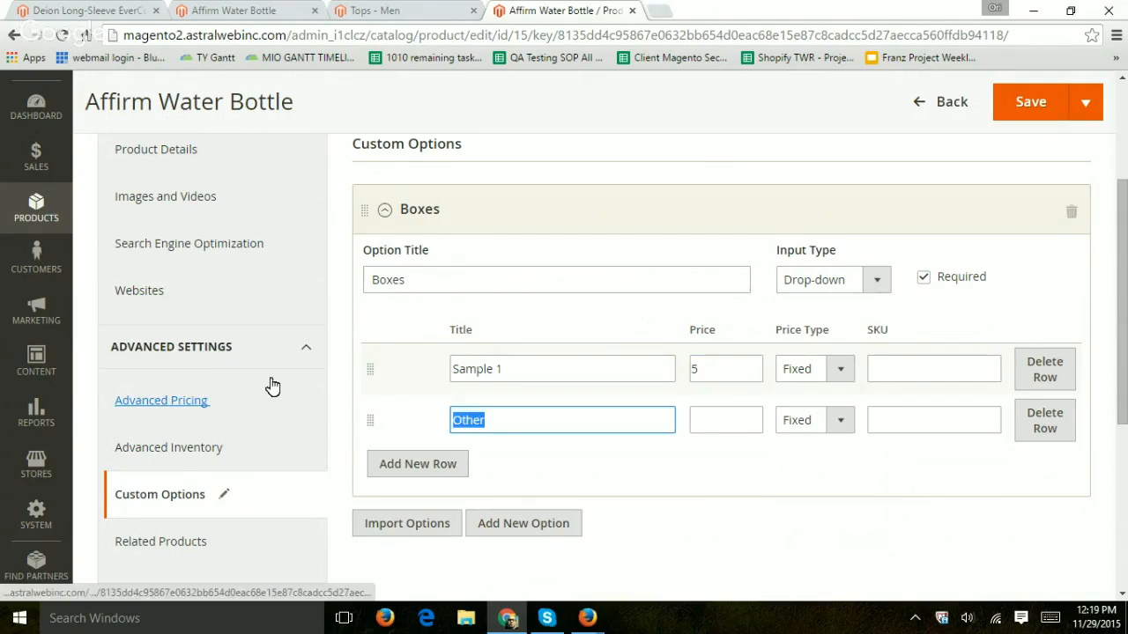
{"action": "type", "text": "Sample 2"}
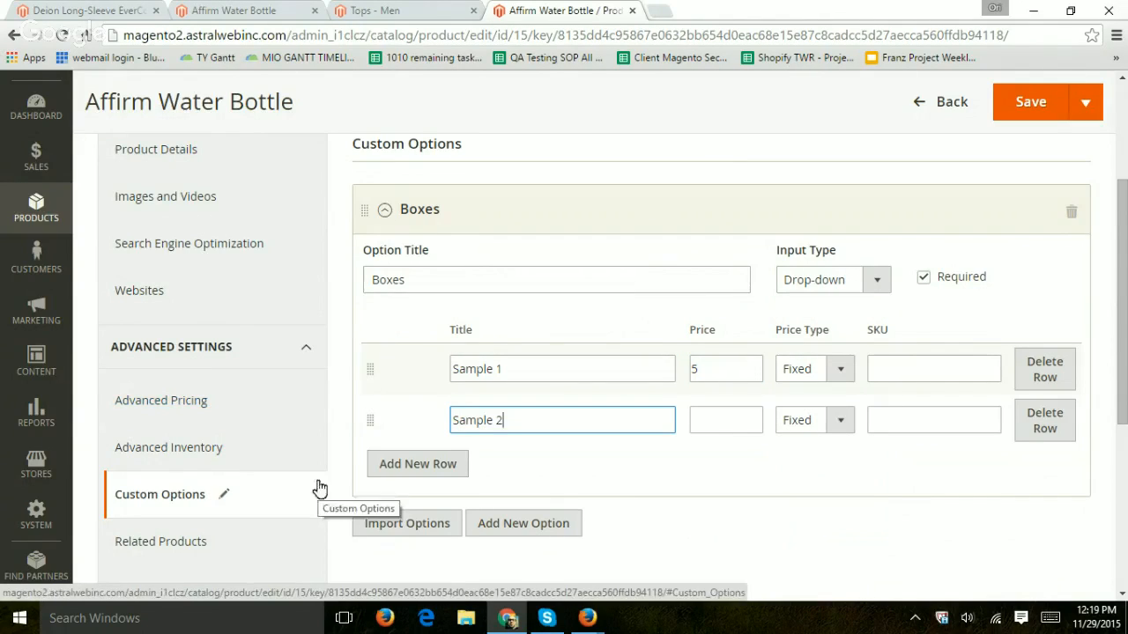
{"action": "left_click", "coordinate": [713, 423]}
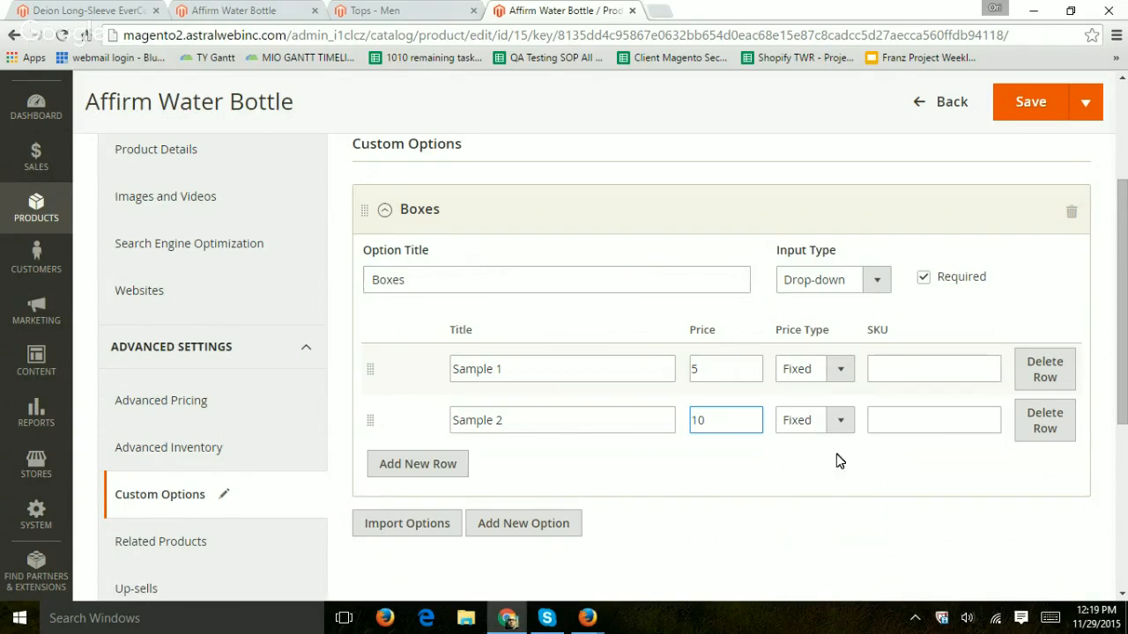
{"action": "left_click", "coordinate": [790, 421]}
{"action": "left_click", "coordinate": [805, 460]}
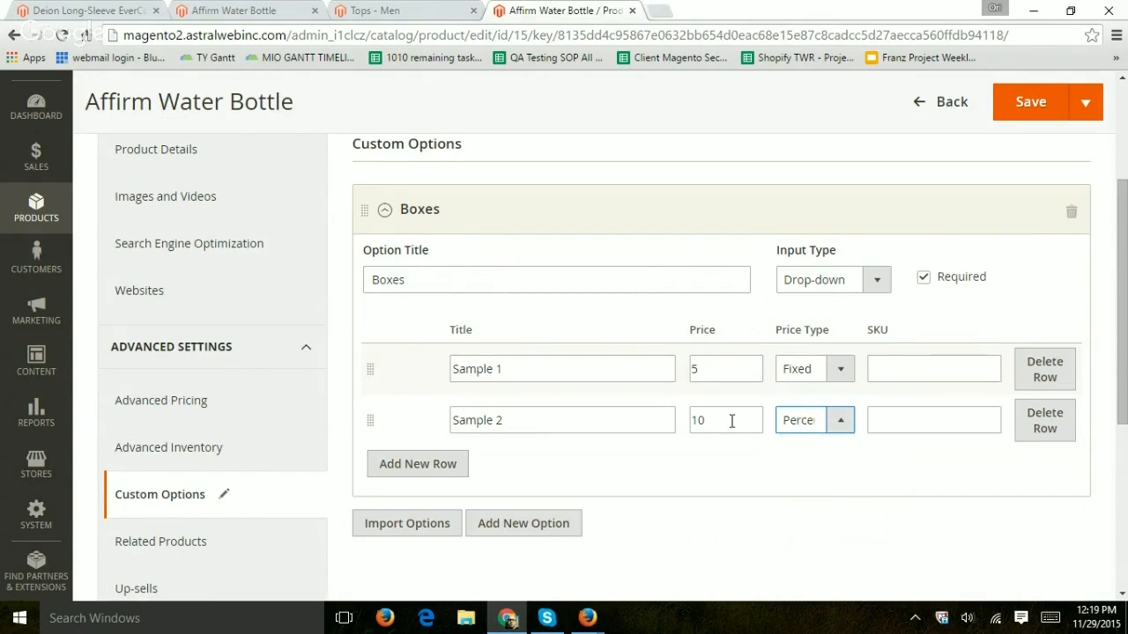
{"action": "left_click", "coordinate": [1029, 104]}
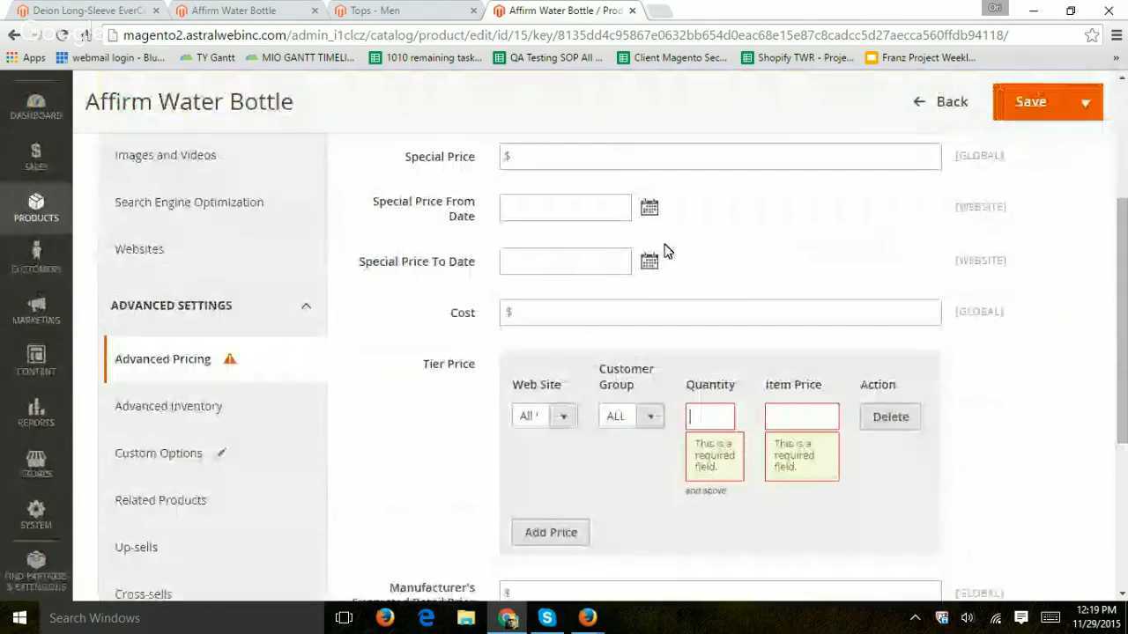
Delete the empty tier price row from the Advanced Pricing settings and save the product.
{"action": "left_click", "coordinate": [890, 418]}
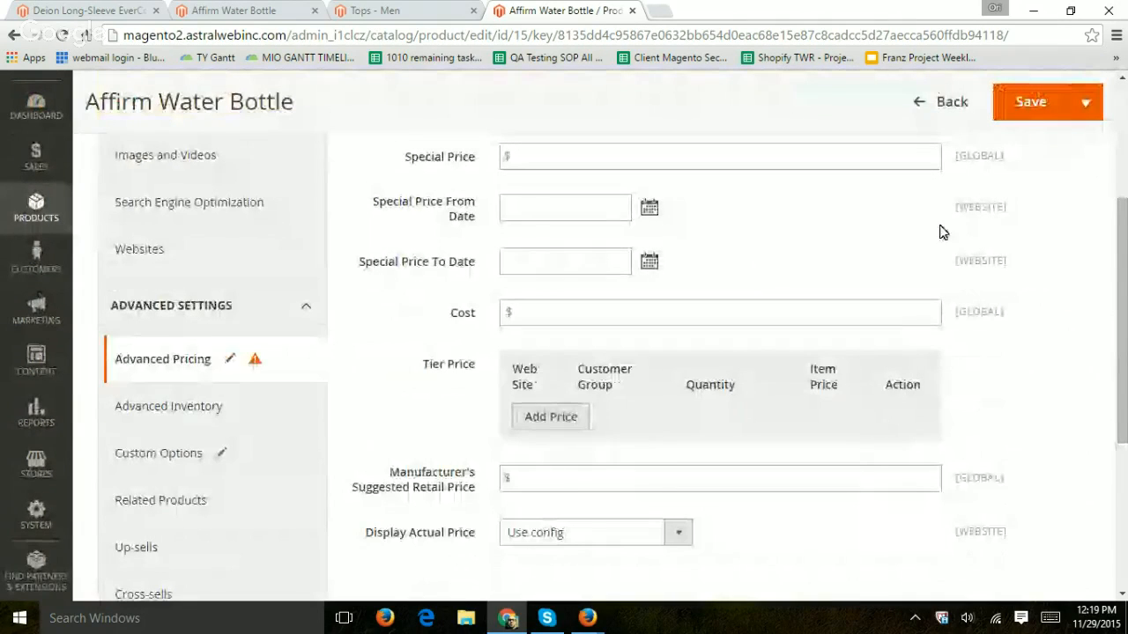
{"action": "left_click", "coordinate": [1027, 103]}
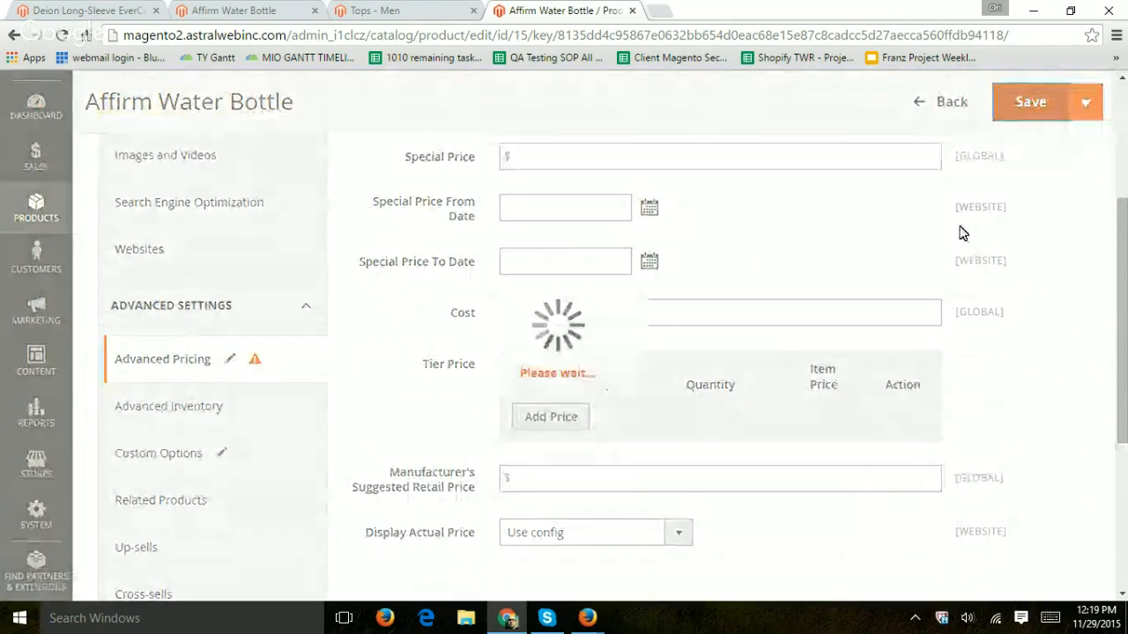
Reload the Affirm Water Bottle storefront page and choose Sample 1 for the Boxes option to check its effect on the price.
{"action": "left_click", "coordinate": [234, 11]}
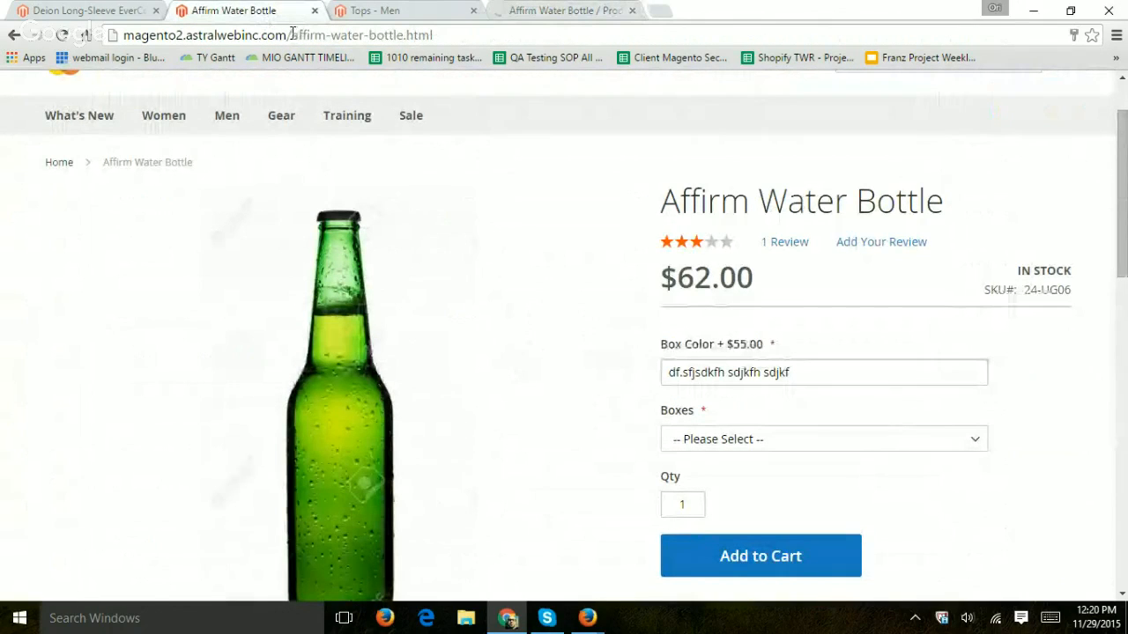
{"action": "key", "text": "Return"}
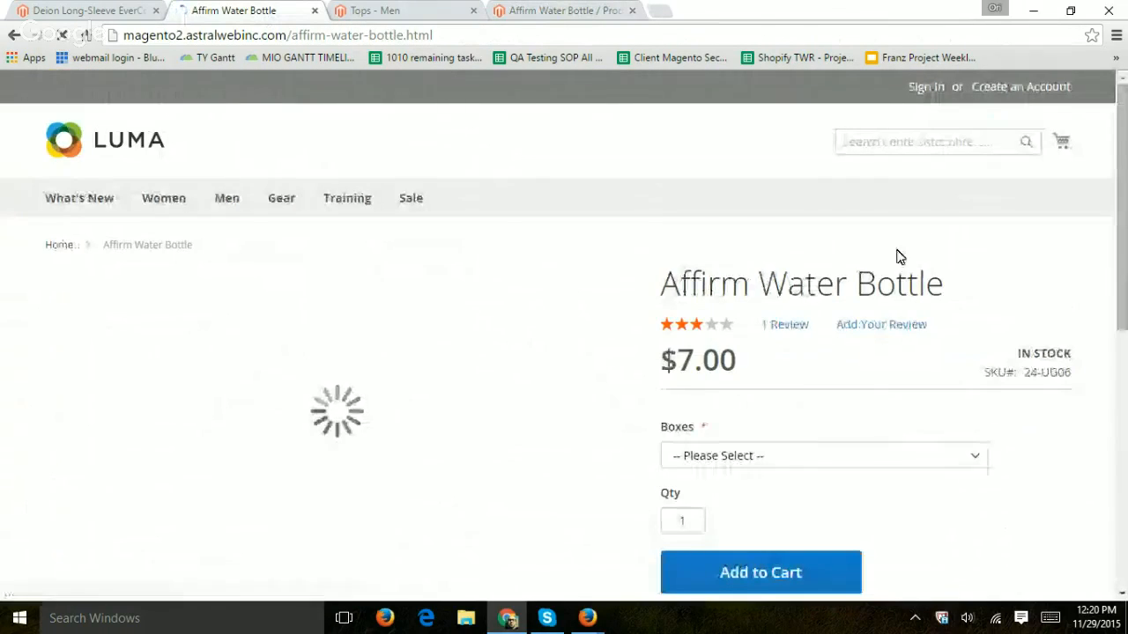
{"action": "scroll", "coordinate": [924, 252], "scroll_direction": "down", "scroll_amount": 2}
{"action": "left_click", "coordinate": [836, 288]}
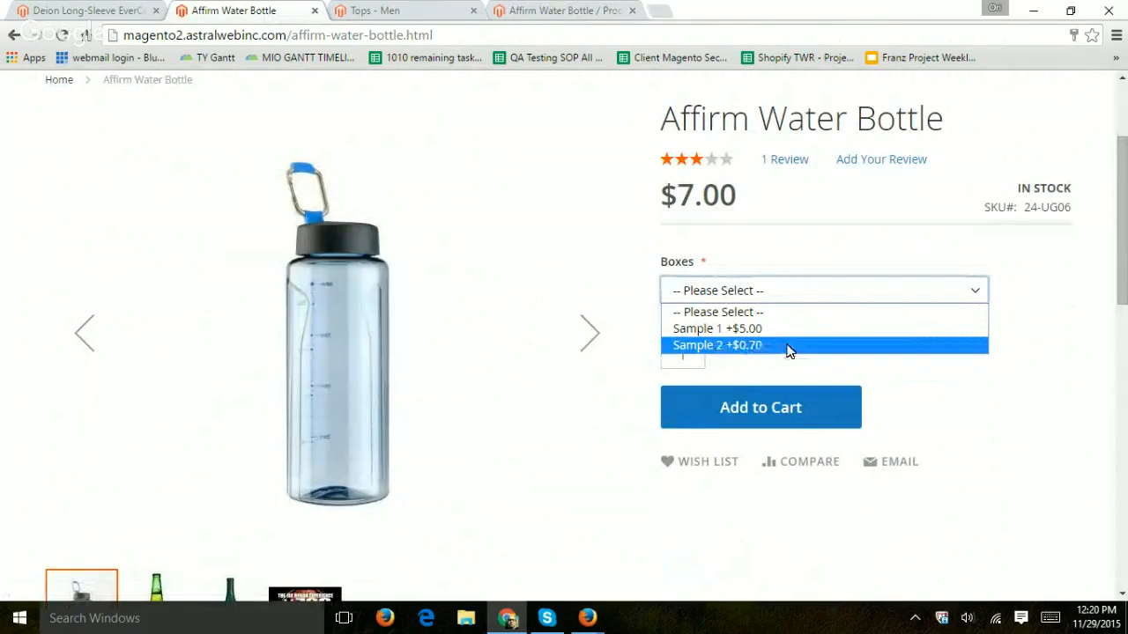
{"action": "left_click", "coordinate": [753, 333]}
{"action": "left_click_drag", "start_coordinate": [664, 186], "coordinate": [755, 194]}
{"action": "left_click", "coordinate": [730, 294]}
{"action": "left_click", "coordinate": [729, 295]}
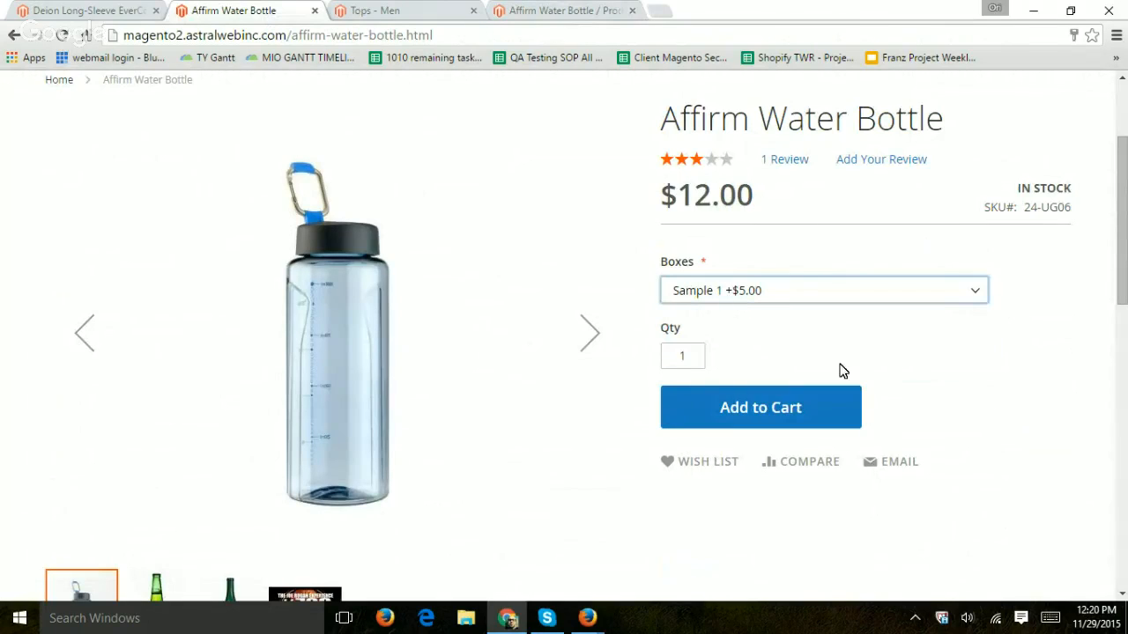
{"action": "left_click", "coordinate": [817, 253]}
{"action": "scroll", "coordinate": [902, 252], "scroll_direction": "down", "scroll_amount": 5}
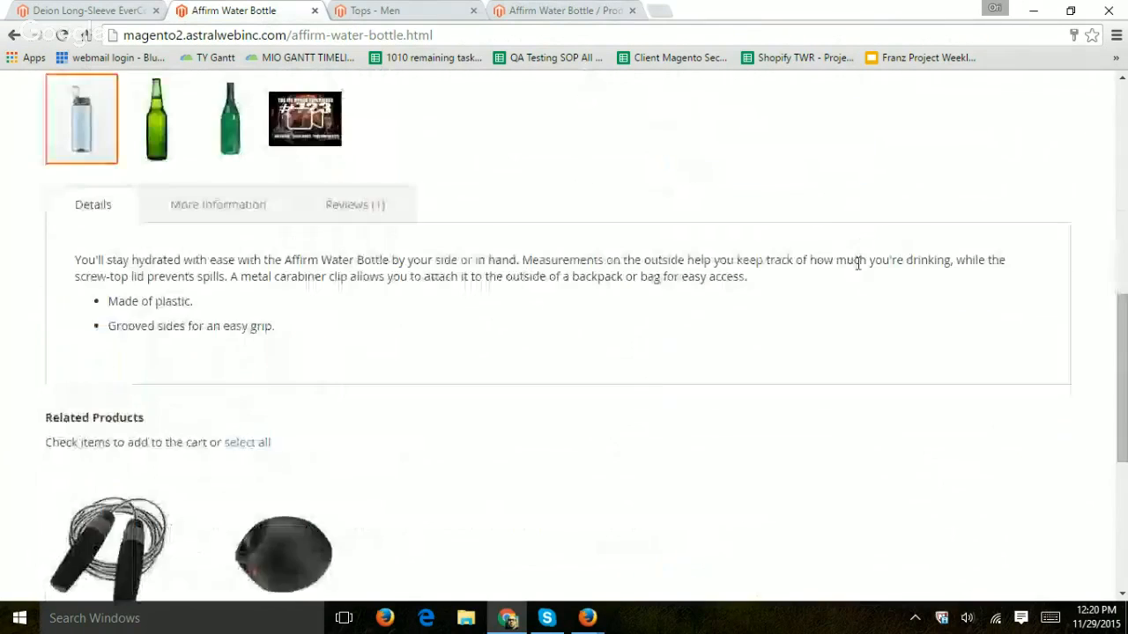
{"action": "scroll", "coordinate": [856, 261], "scroll_direction": "up", "scroll_amount": 6}
Return to the Affirm Water Bottle admin page and view its Related Products list.
{"action": "left_click", "coordinate": [579, 18]}
{"action": "scroll", "coordinate": [485, 239], "scroll_direction": "down", "scroll_amount": 5}
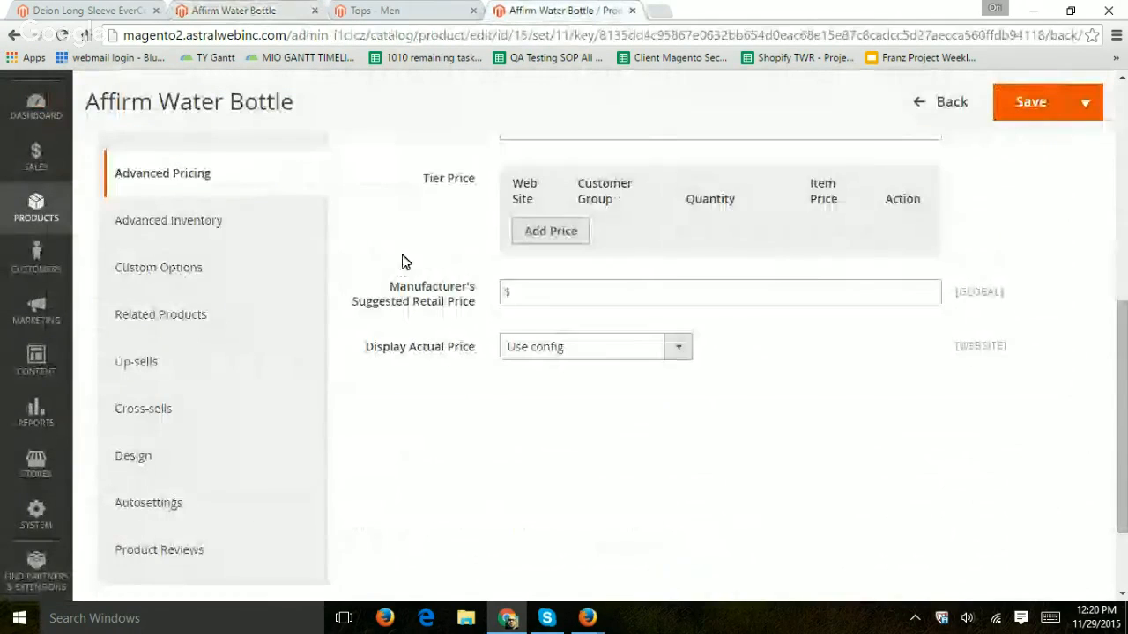
{"action": "left_click", "coordinate": [219, 227]}
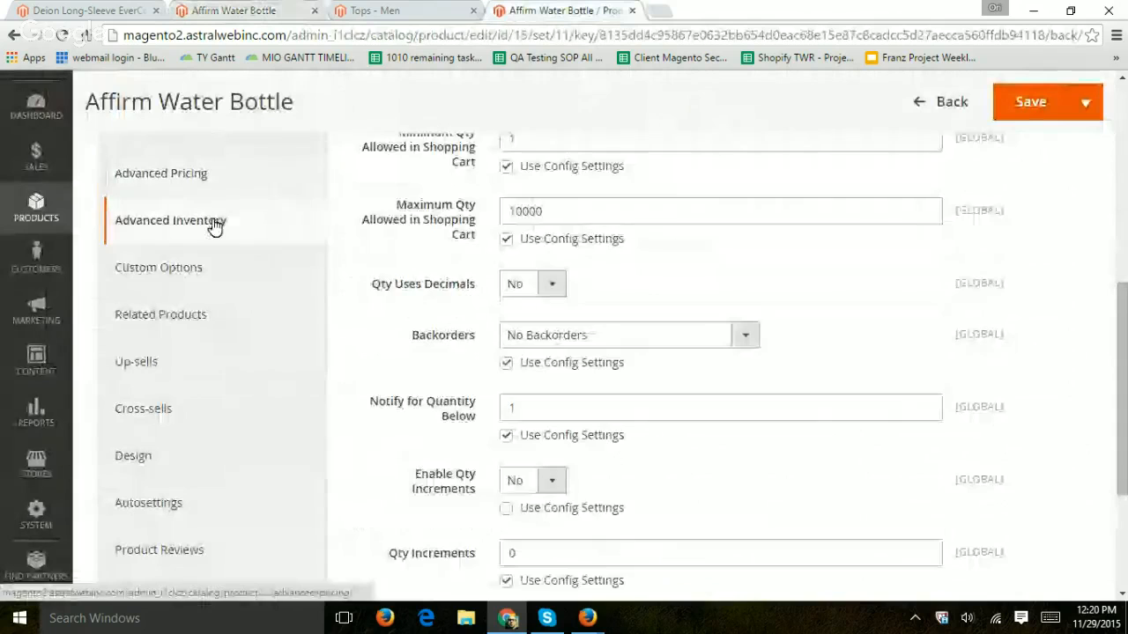
{"action": "left_click", "coordinate": [216, 280]}
{"action": "left_click", "coordinate": [213, 326]}
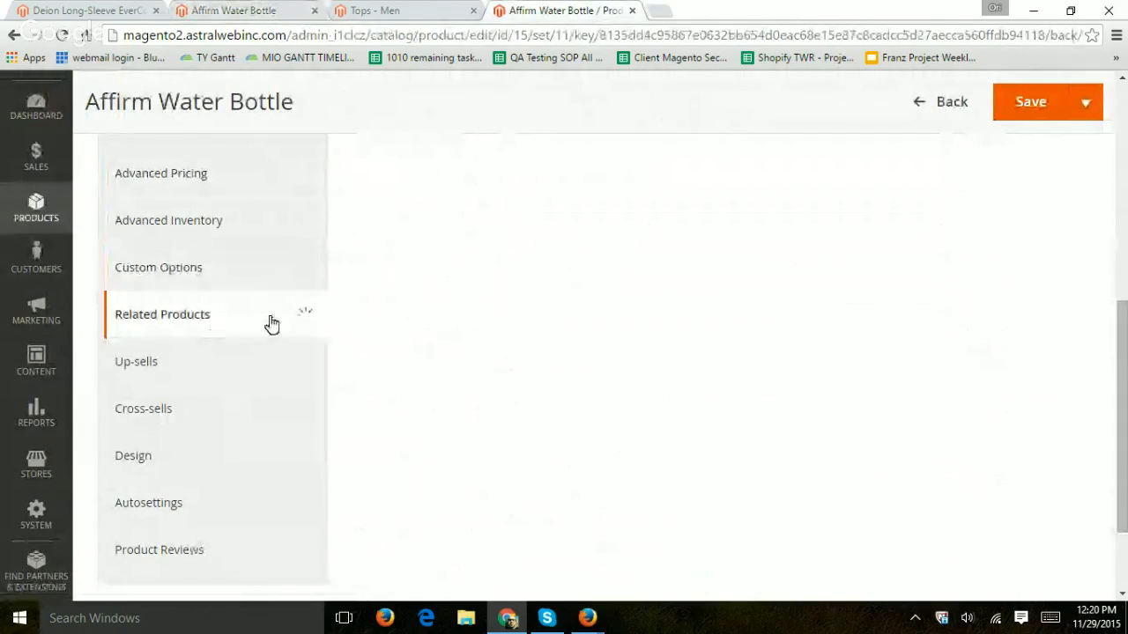
{"action": "scroll", "coordinate": [514, 344], "scroll_direction": "up", "scroll_amount": 3}
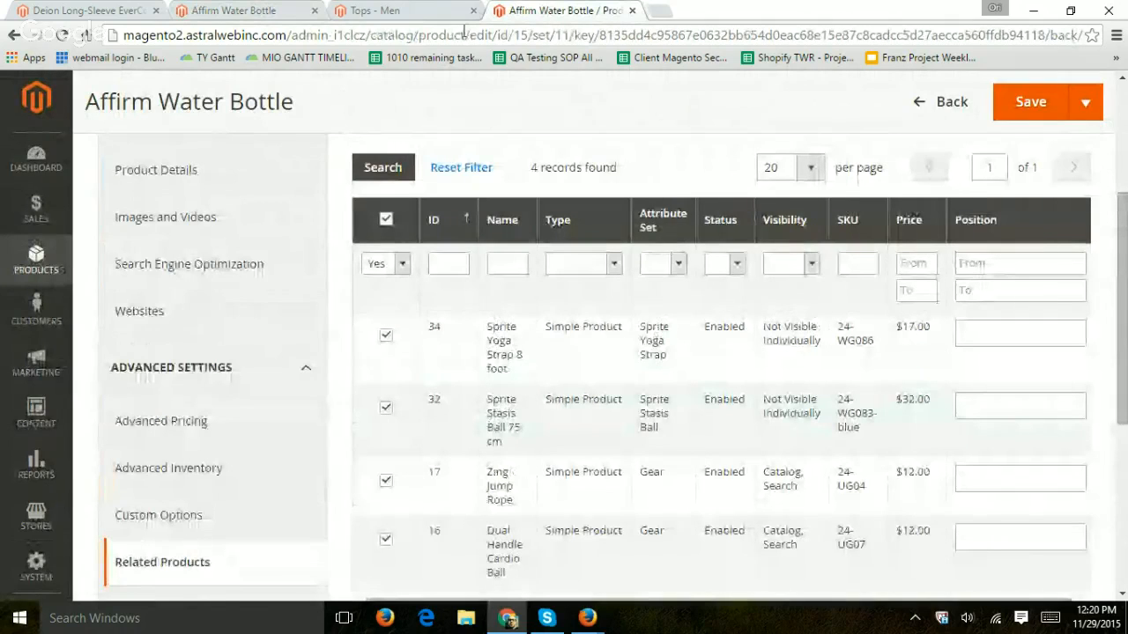
Check the Related Products section on the bottle's storefront page.
{"action": "left_click", "coordinate": [265, 12]}
{"action": "scroll", "coordinate": [490, 239], "scroll_direction": "down", "scroll_amount": 10}
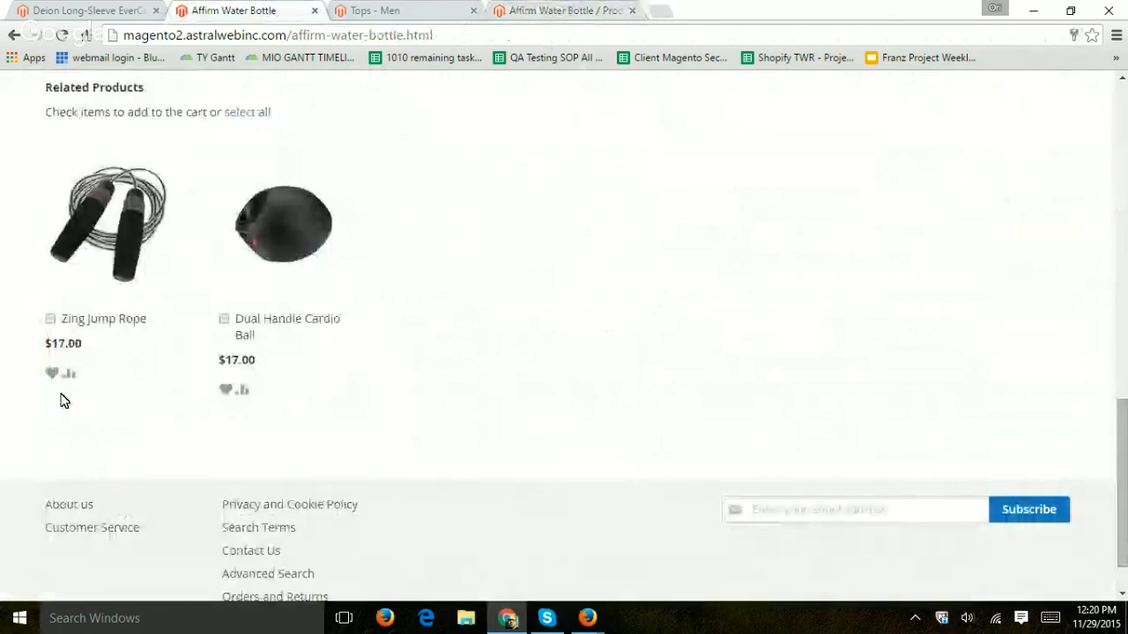
{"action": "left_click_drag", "start_coordinate": [64, 88], "coordinate": [184, 112]}
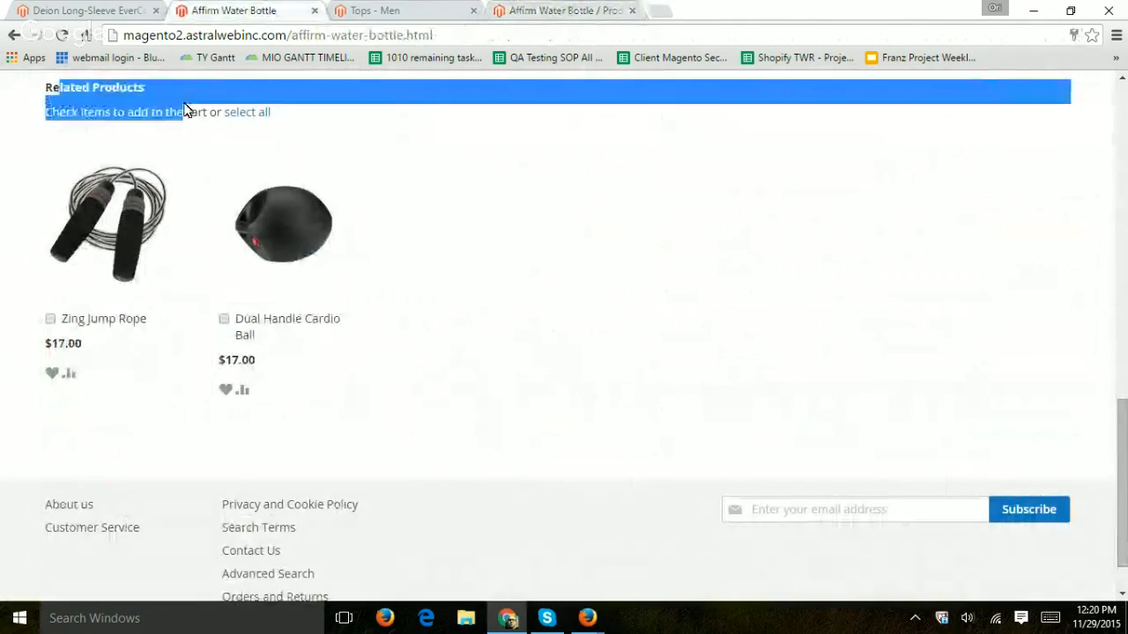
{"action": "left_click", "coordinate": [410, 239]}
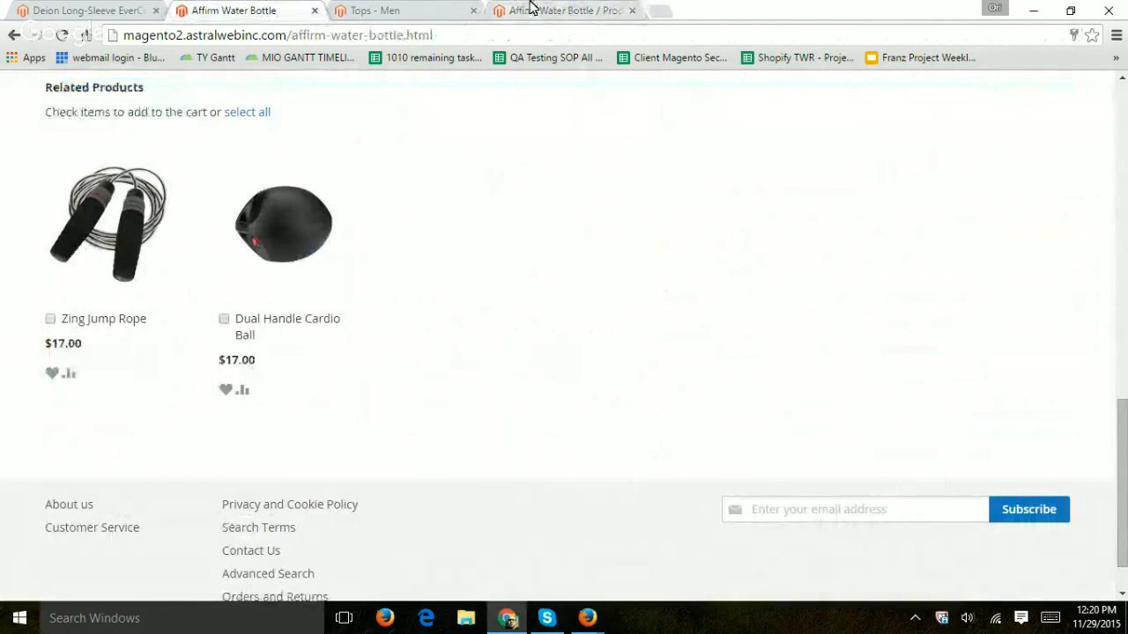
View the product's Up-sells and Cross-sells lists in the admin.
{"action": "left_click", "coordinate": [575, 11]}
{"action": "scroll", "coordinate": [390, 232], "scroll_direction": "down", "scroll_amount": 3}
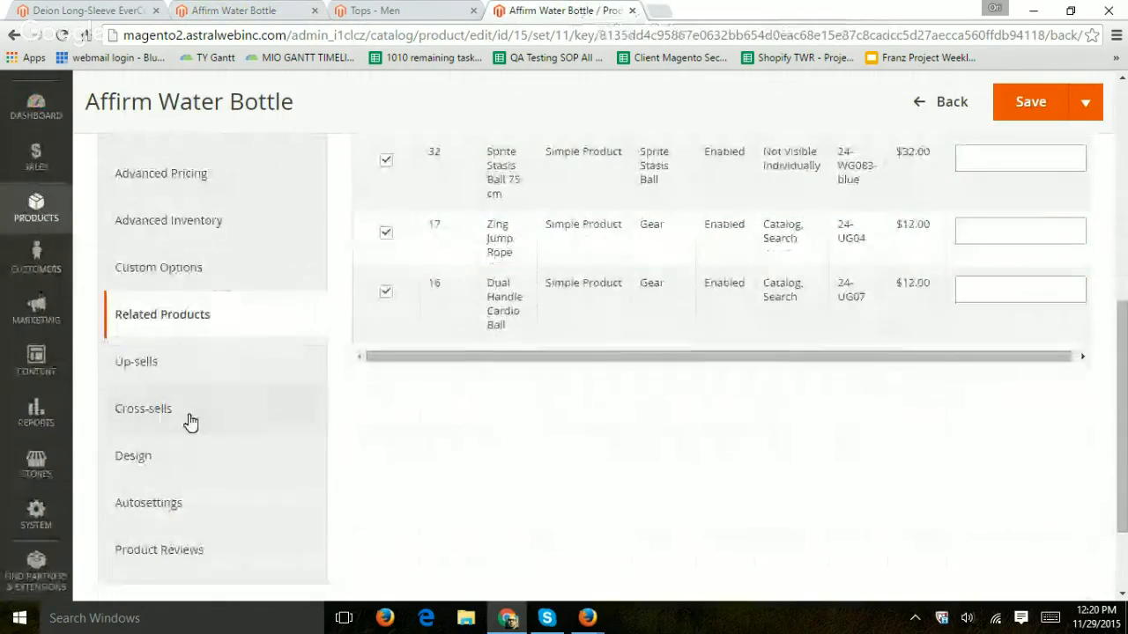
{"action": "left_click", "coordinate": [168, 355]}
{"action": "left_click", "coordinate": [204, 431]}
{"action": "left_click", "coordinate": [226, 367]}
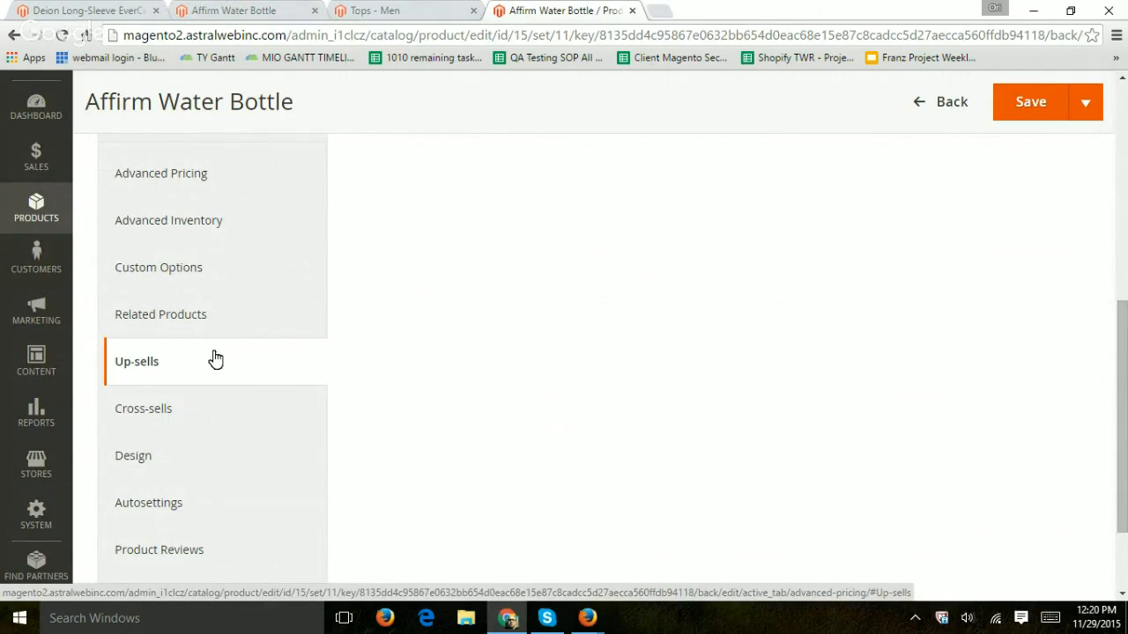
{"action": "left_click", "coordinate": [230, 404]}
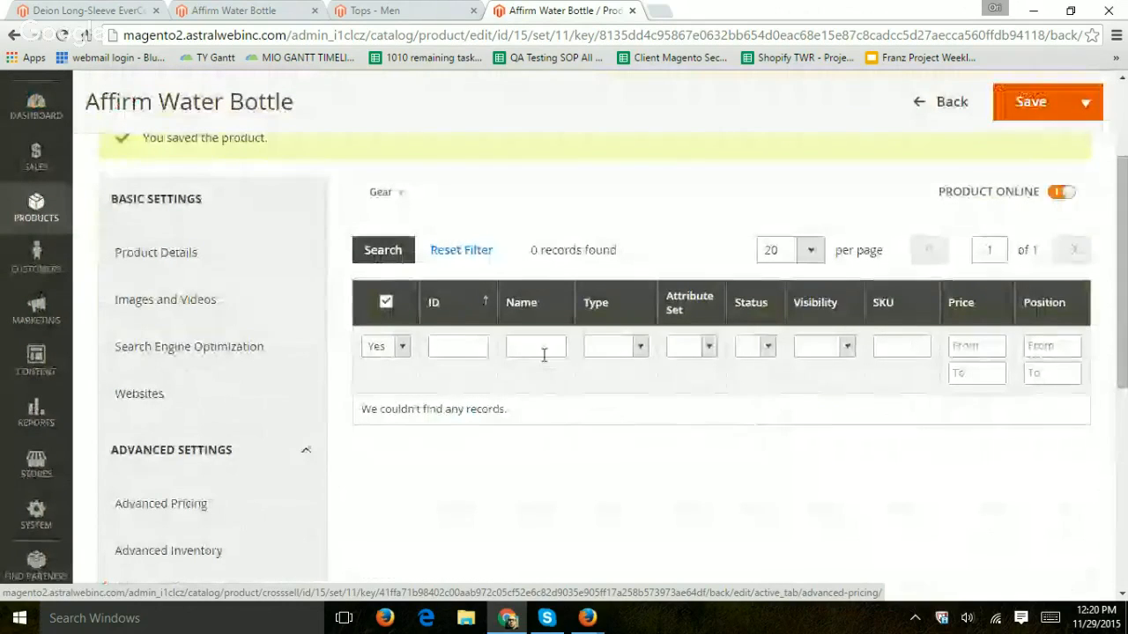
{"action": "scroll", "coordinate": [544, 354], "scroll_direction": "up", "scroll_amount": 2}
{"action": "left_click_drag", "start_coordinate": [120, 156], "coordinate": [293, 156]}
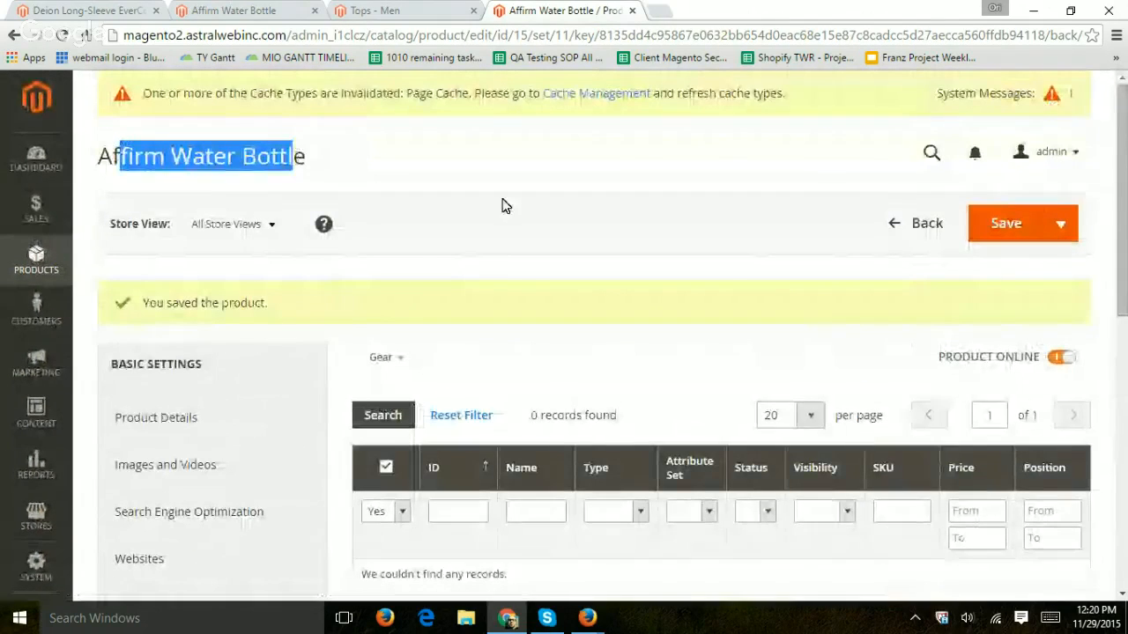
{"action": "scroll", "coordinate": [505, 205], "scroll_direction": "down", "scroll_amount": 5}
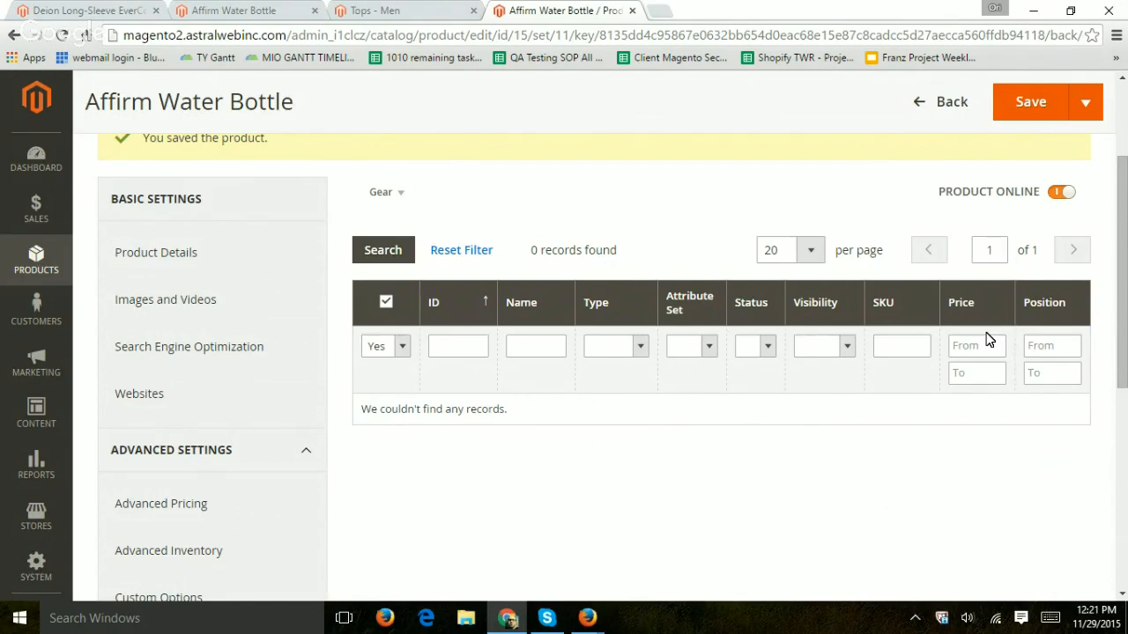
Examine the product's Design settings, including custom design, active dates and page layout.
{"action": "scroll", "coordinate": [1119, 361], "scroll_direction": "down", "scroll_amount": 5}
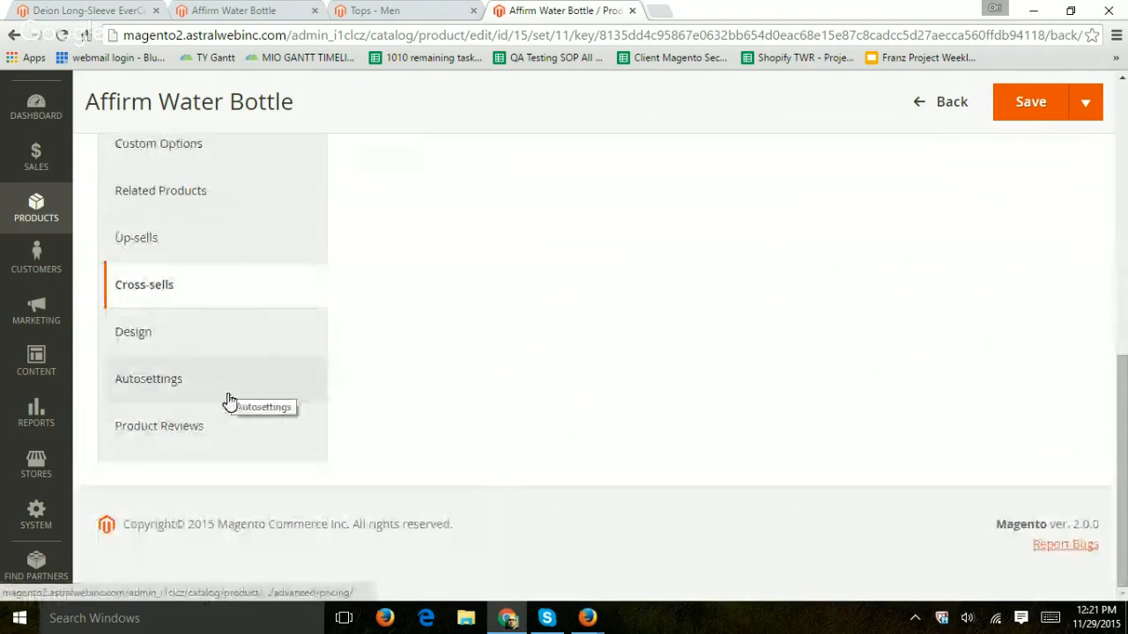
{"action": "left_click", "coordinate": [245, 342]}
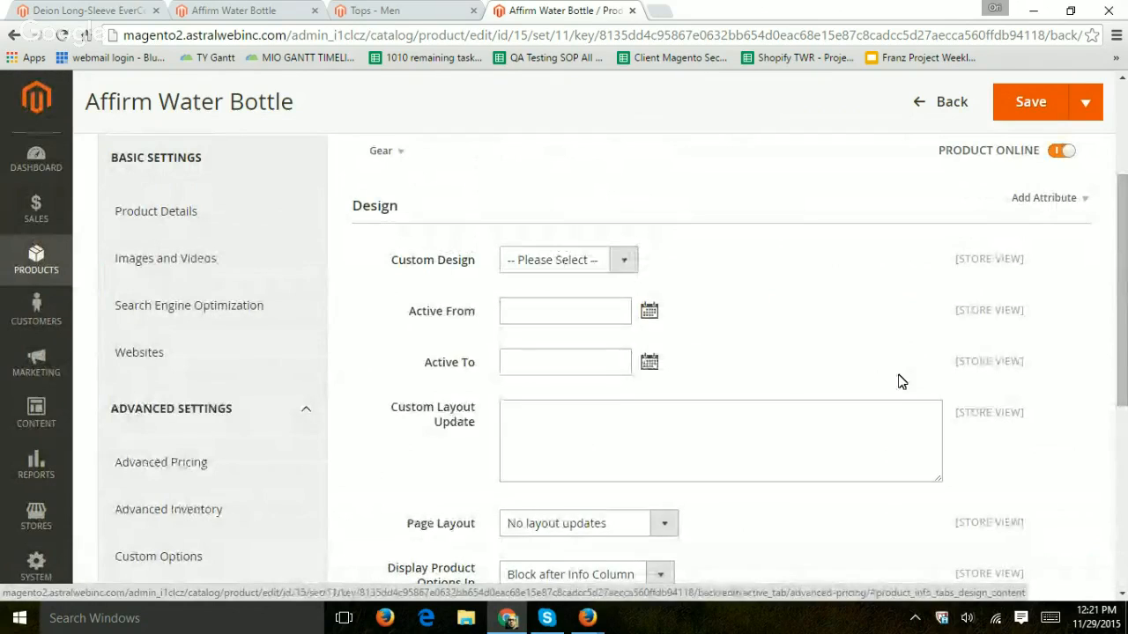
{"action": "scroll", "coordinate": [896, 374], "scroll_direction": "down", "scroll_amount": 1}
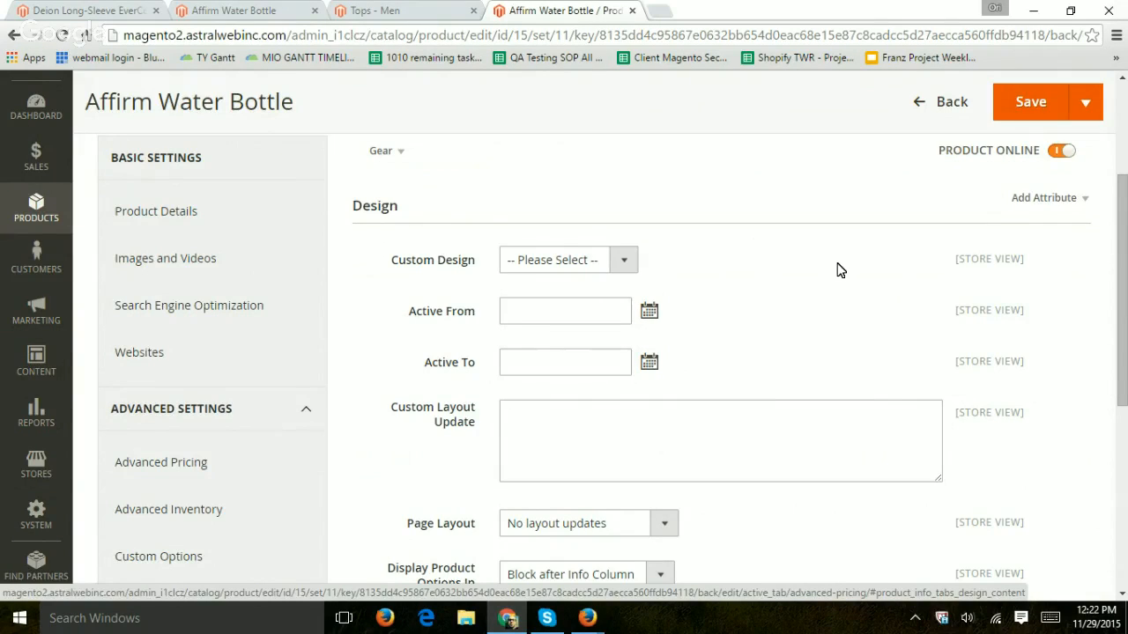
{"action": "scroll", "coordinate": [837, 269], "scroll_direction": "down", "scroll_amount": 4}
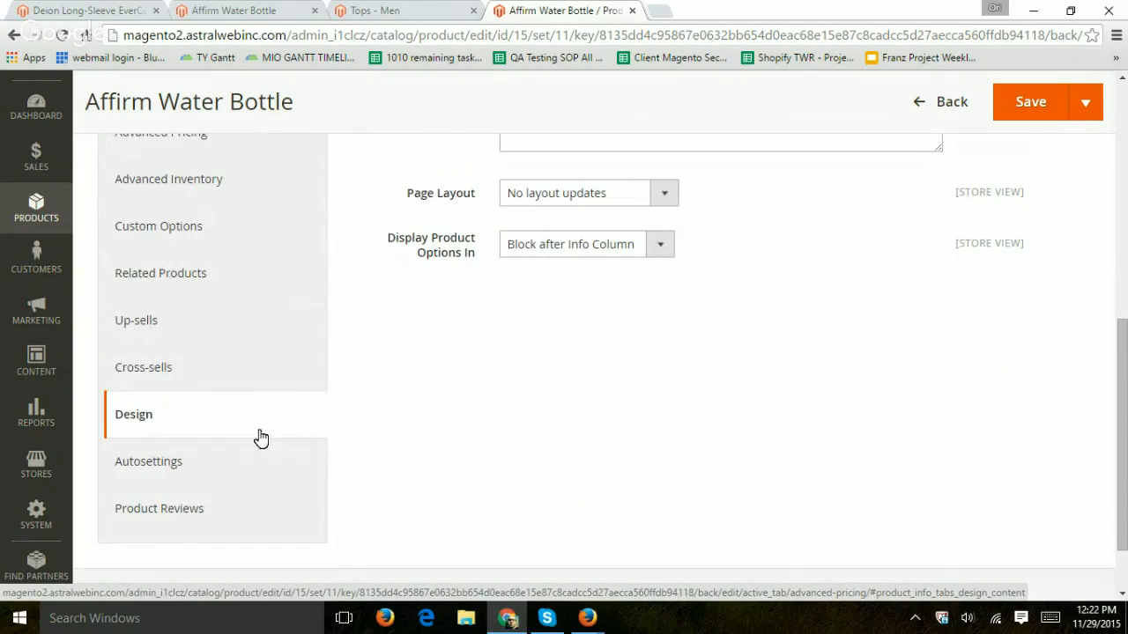
Examine the product's Autosettings, including the available Visibility choices, new-product dates and gift message setting.
{"action": "scroll", "coordinate": [247, 431], "scroll_direction": "down", "scroll_amount": 1}
{"action": "left_click", "coordinate": [219, 387]}
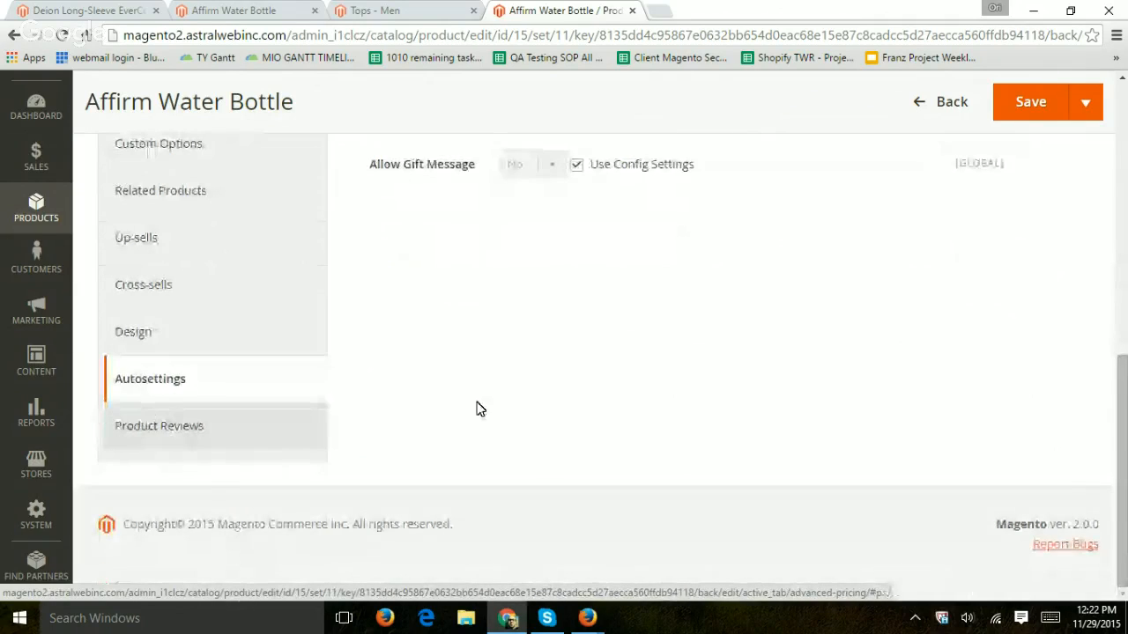
{"action": "scroll", "coordinate": [480, 403], "scroll_direction": "up", "scroll_amount": 4}
{"action": "scroll", "coordinate": [507, 401], "scroll_direction": "up", "scroll_amount": 1}
{"action": "left_click", "coordinate": [620, 426]}
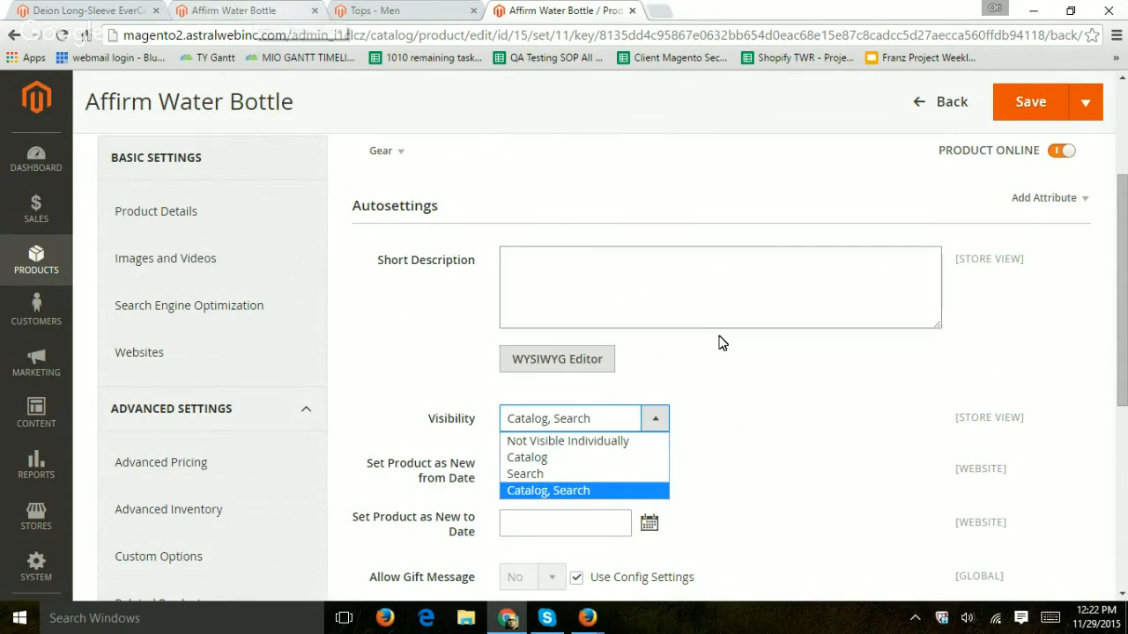
{"action": "left_click", "coordinate": [792, 411]}
{"action": "scroll", "coordinate": [790, 410], "scroll_direction": "down", "scroll_amount": 1}
{"action": "scroll", "coordinate": [476, 507], "scroll_direction": "down", "scroll_amount": 2}
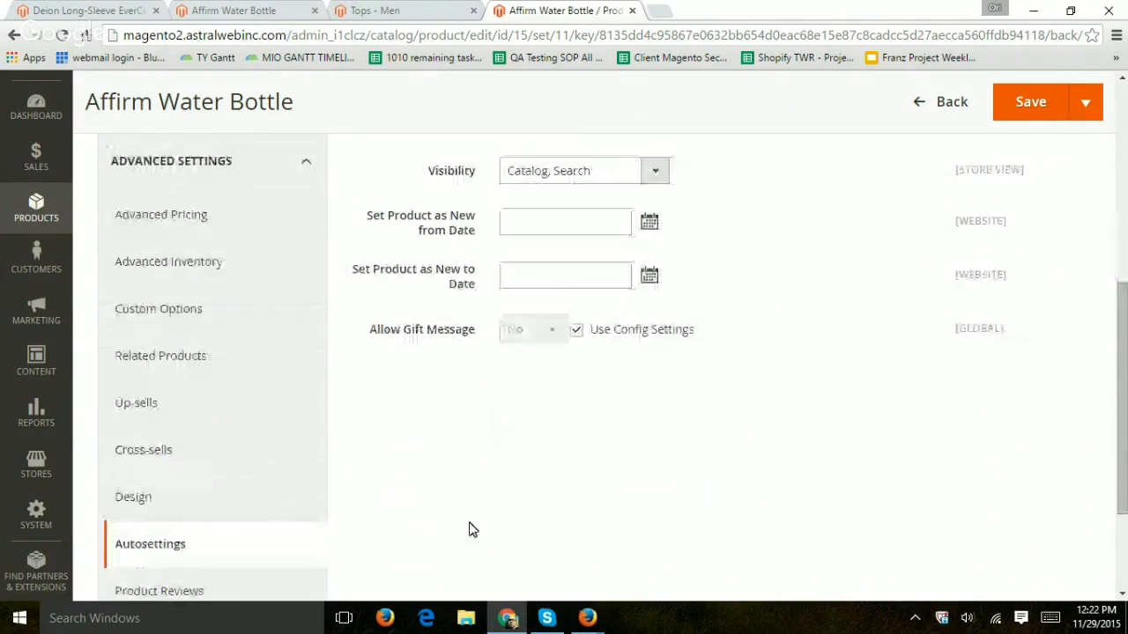
{"action": "scroll", "coordinate": [244, 451], "scroll_direction": "down", "scroll_amount": 2}
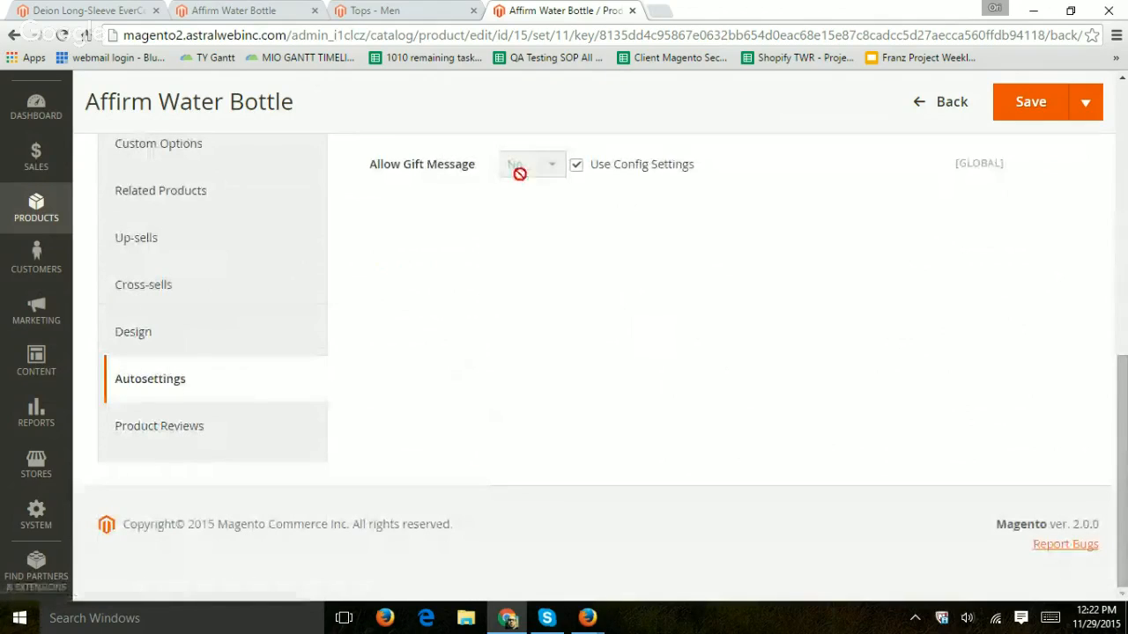
Open the bottle's approved customer review from Product Reviews, examine its details, and return to the product.
{"action": "left_click", "coordinate": [186, 429]}
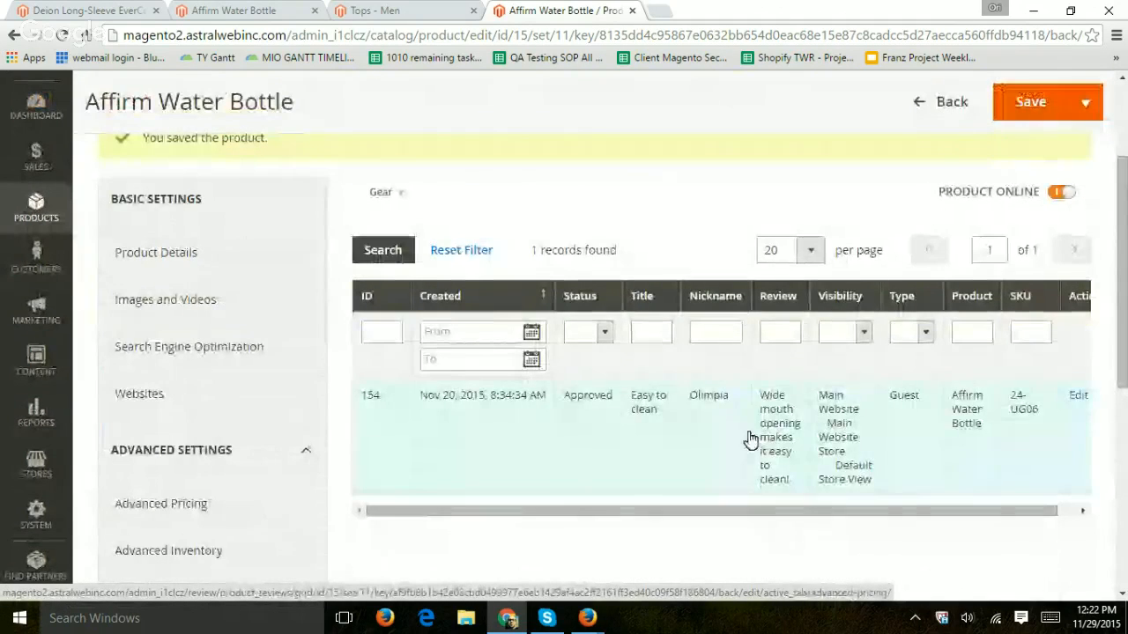
{"action": "left_click", "coordinate": [706, 416]}
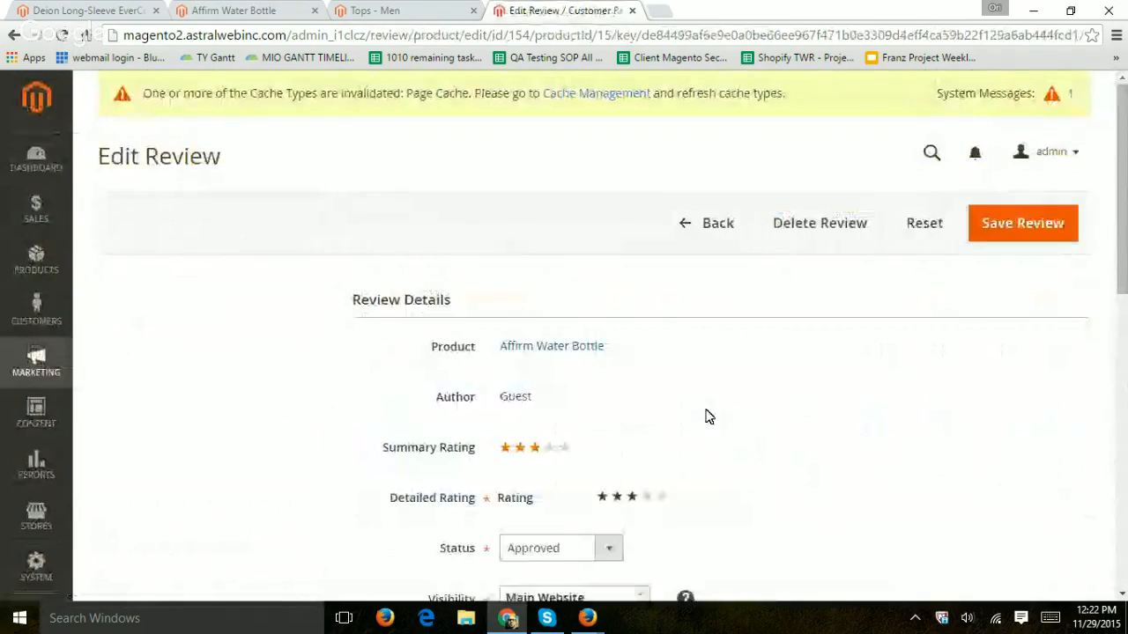
{"action": "scroll", "coordinate": [712, 392], "scroll_direction": "down", "scroll_amount": 6}
{"action": "scroll", "coordinate": [779, 344], "scroll_direction": "down", "scroll_amount": 3}
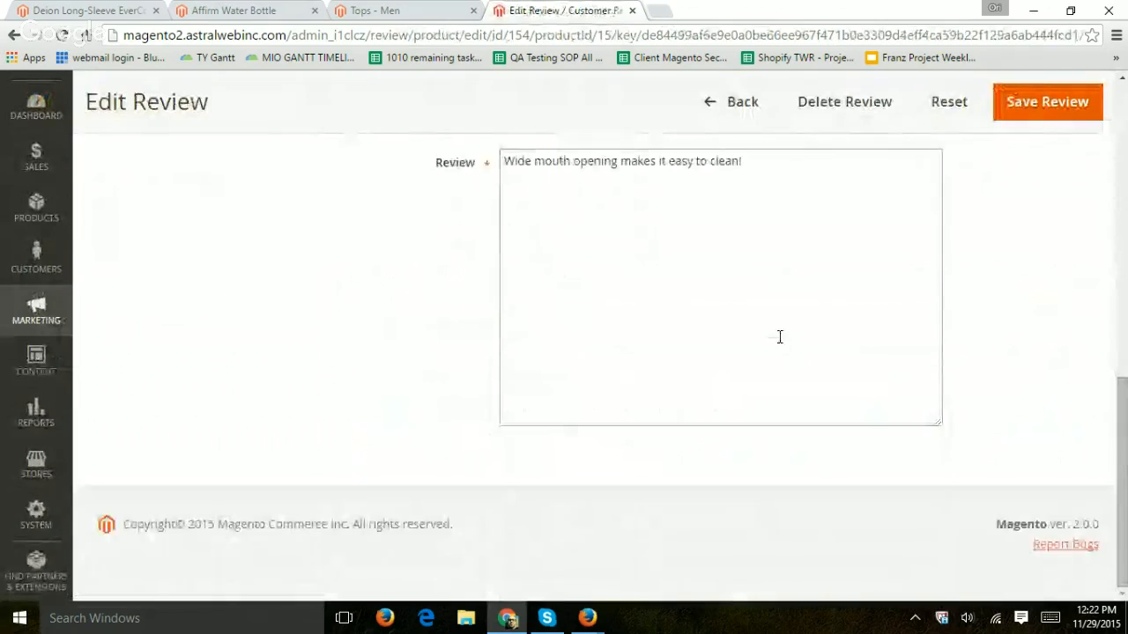
{"action": "scroll", "coordinate": [781, 342], "scroll_direction": "up", "scroll_amount": 10}
{"action": "left_click", "coordinate": [709, 225]}
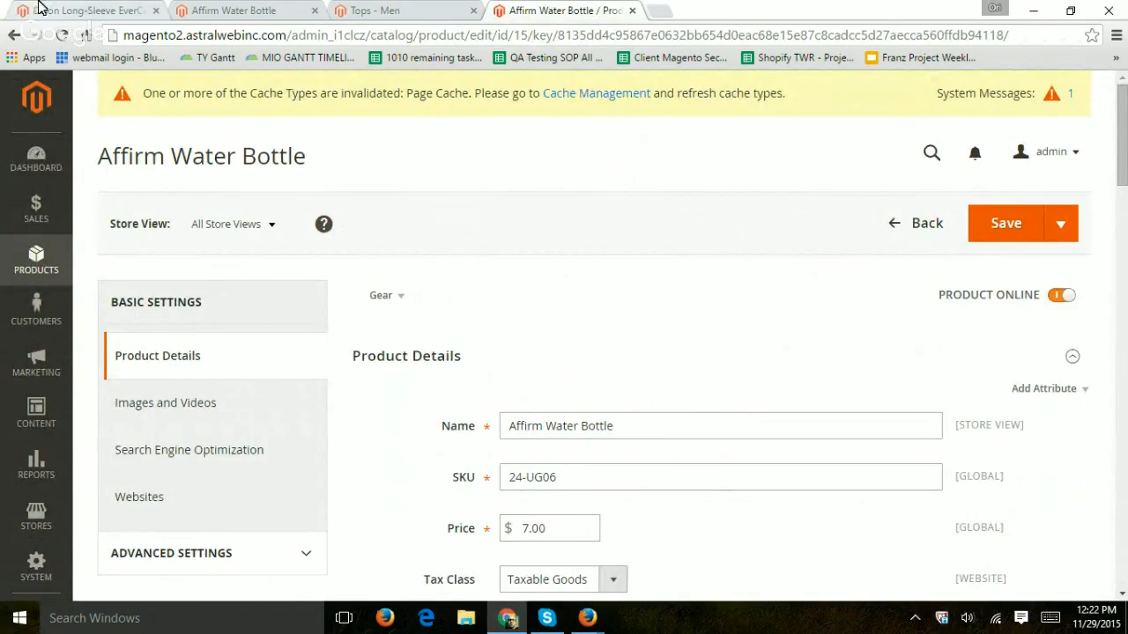
View the Deion Long-Sleeve EverCool Tee storefront page with its color and size options.
{"action": "left_click", "coordinate": [88, 9]}
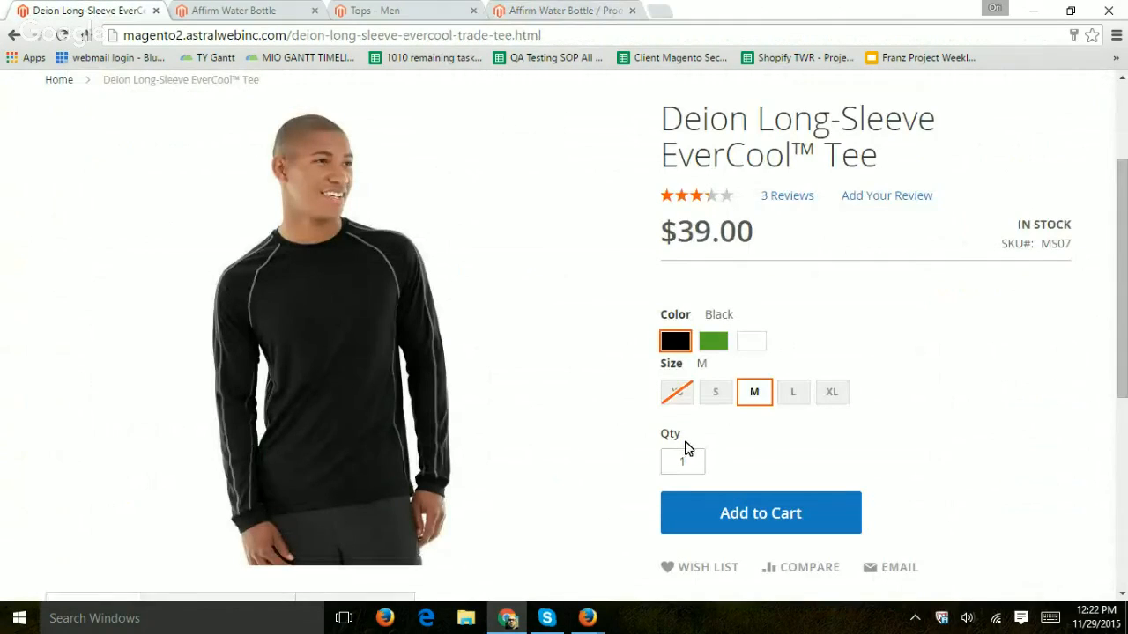
{"action": "scroll", "coordinate": [778, 568], "scroll_direction": "up", "scroll_amount": 2}
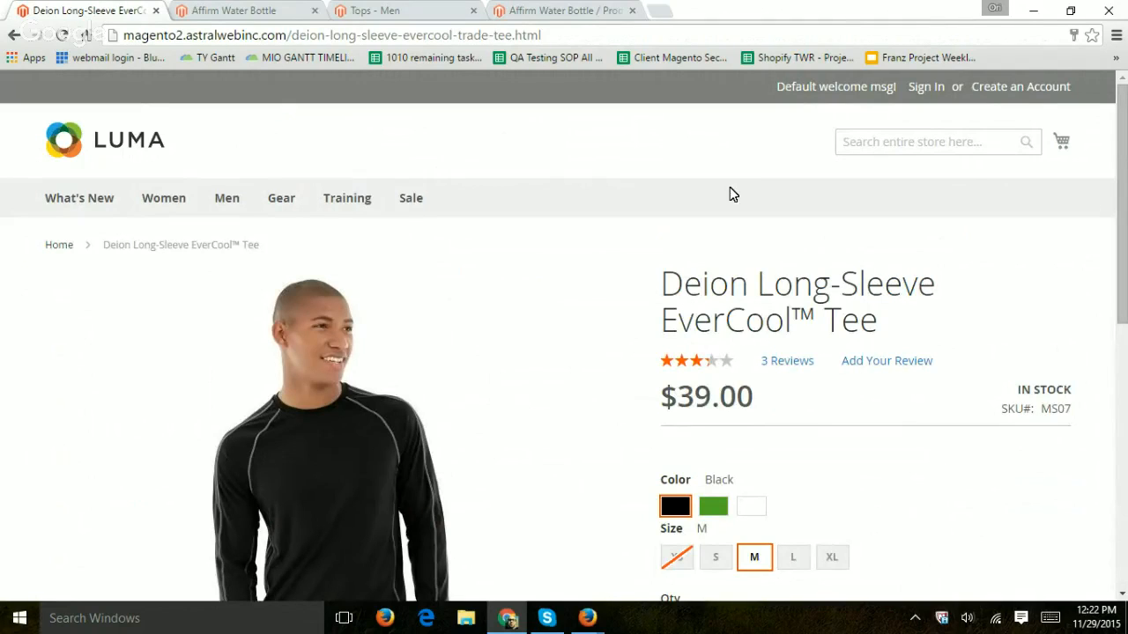
{"action": "scroll", "coordinate": [690, 189], "scroll_direction": "down", "scroll_amount": 1}
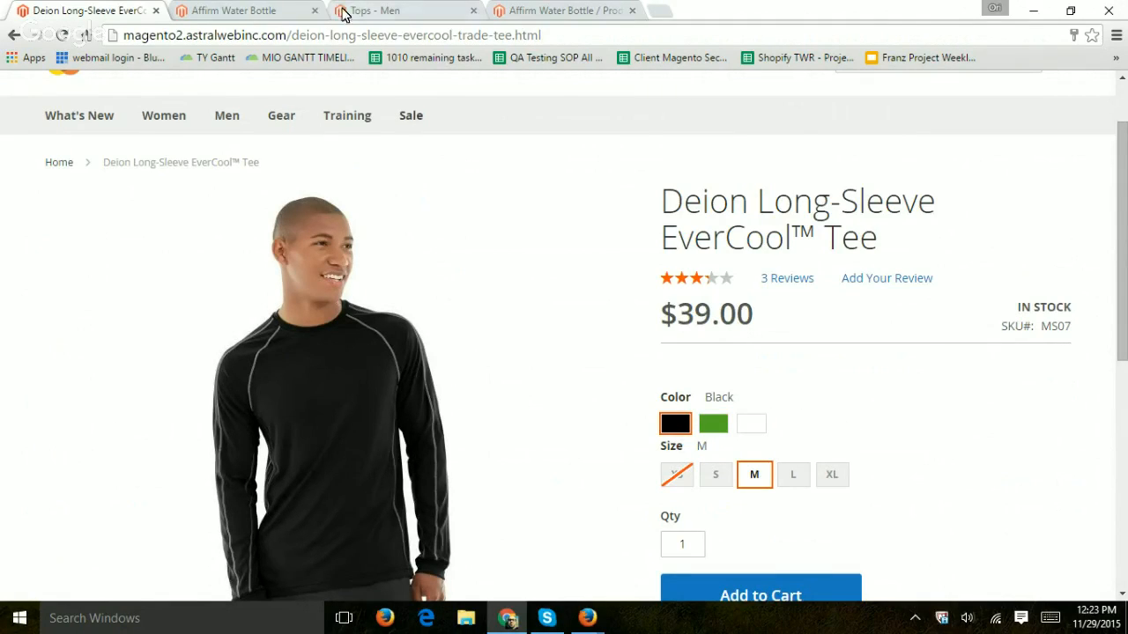
Copy "Deion Long-Sleeve" from the storefront product title, open the admin product catalog and remove its Affirm Water Bottle name filter.
{"action": "left_click_drag", "start_coordinate": [662, 201], "coordinate": [934, 201]}
{"action": "key", "text": "ctrl+c"}
{"action": "left_click", "coordinate": [564, 11]}
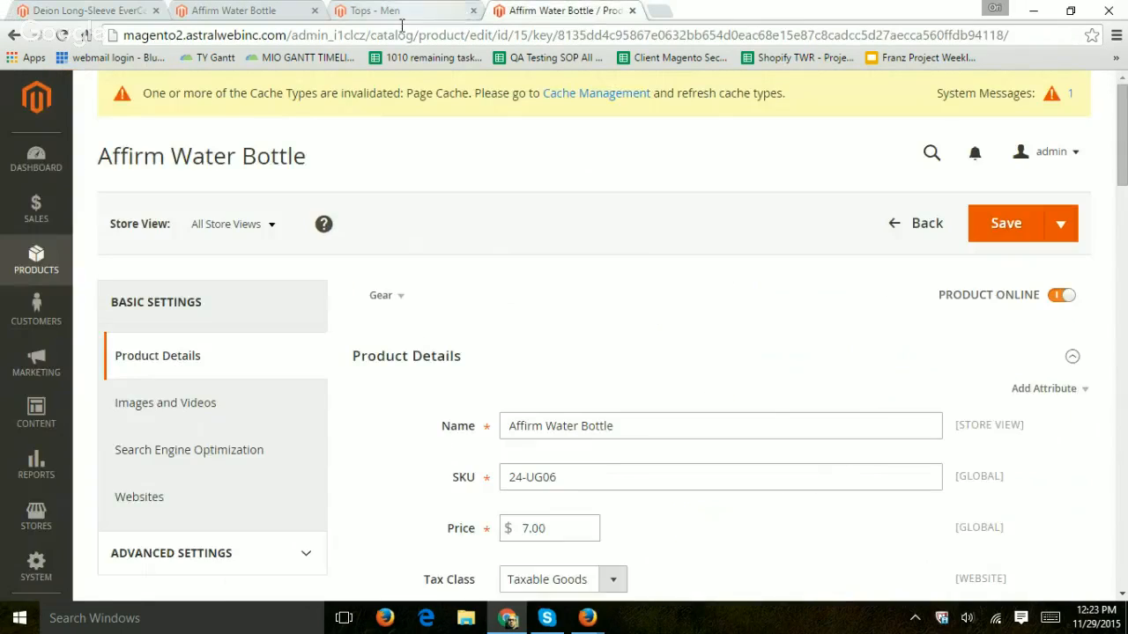
{"action": "left_click", "coordinate": [67, 247]}
{"action": "left_click", "coordinate": [132, 205]}
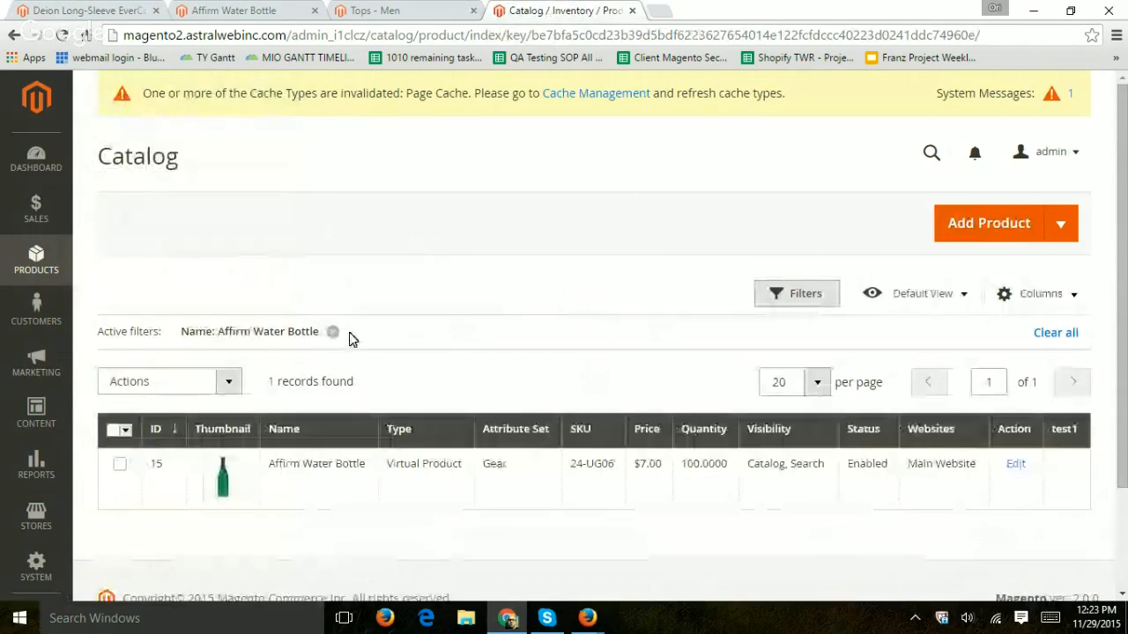
{"action": "left_click", "coordinate": [333, 332]}
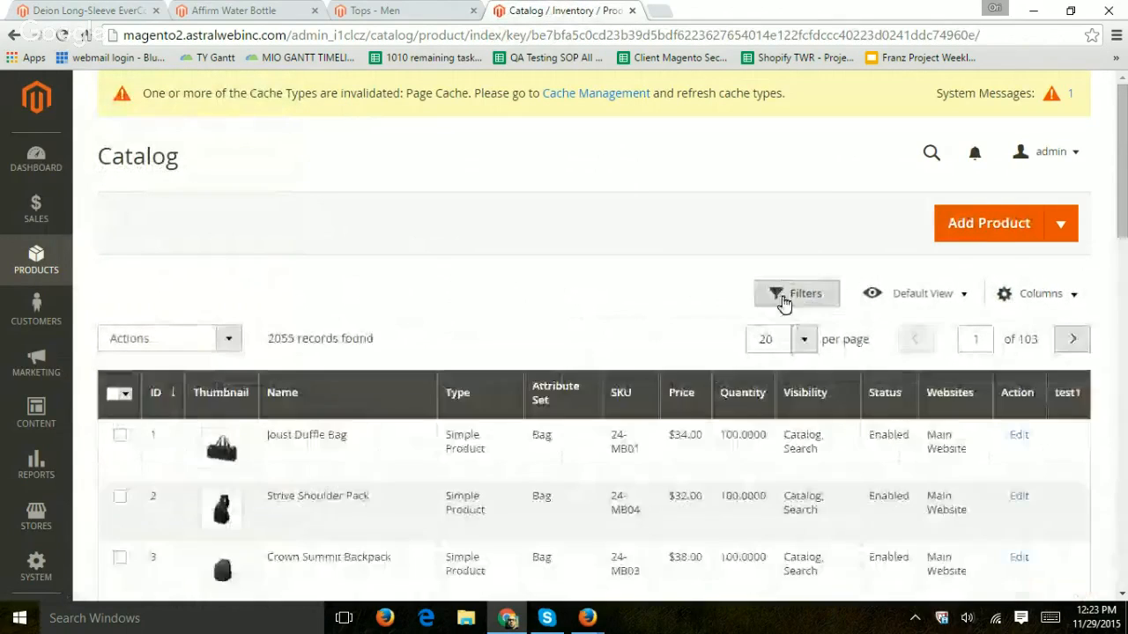
Filter the product catalog by the name "Deion Long-Sleeve".
{"action": "left_click", "coordinate": [784, 296]}
{"action": "left_click", "coordinate": [217, 473]}
{"action": "key", "text": "ctrl+v"}
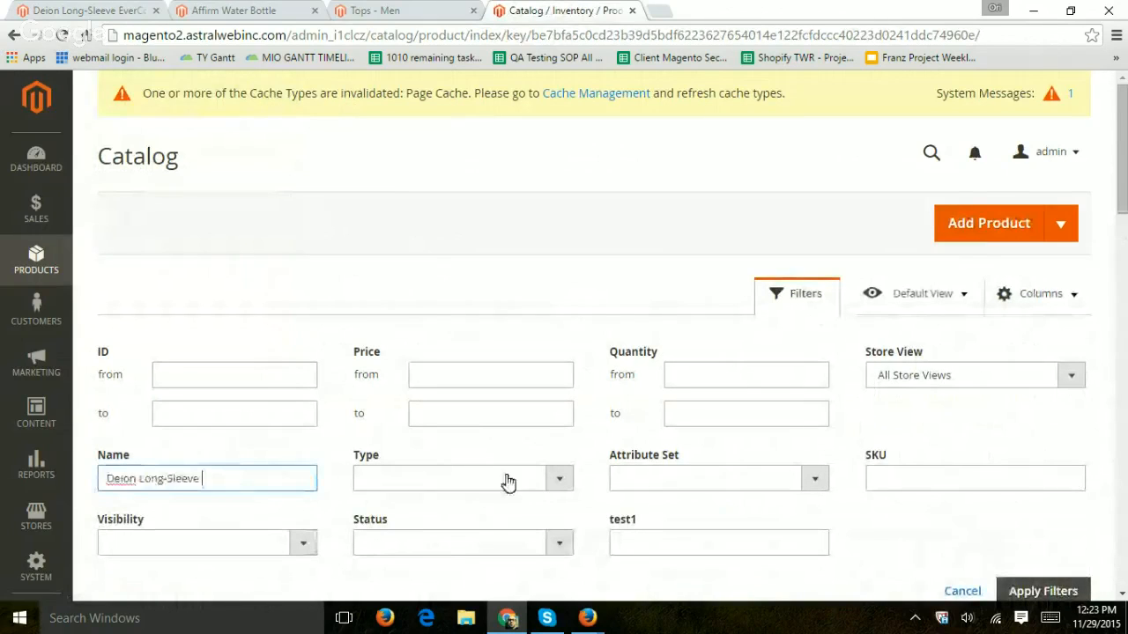
{"action": "scroll", "coordinate": [977, 291], "scroll_direction": "down", "scroll_amount": 2}
{"action": "left_click", "coordinate": [1047, 420]}
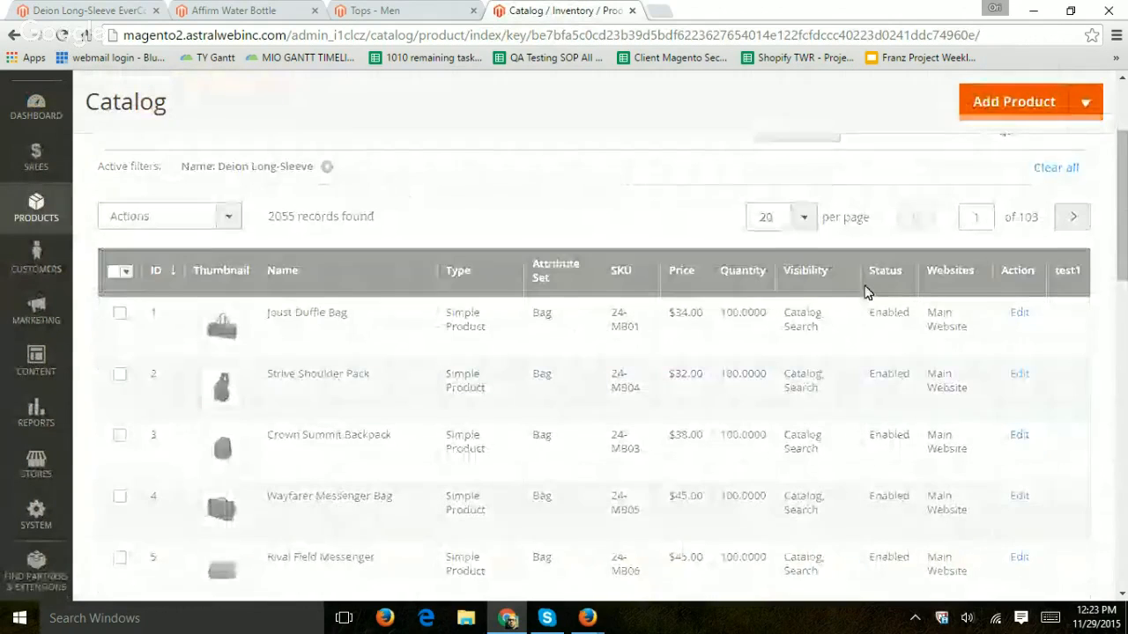
Examine the filtered Deion Long-Sleeve records, comparing the size and color variants' type and visibility with the configurable product's.
{"action": "scroll", "coordinate": [669, 282], "scroll_direction": "up", "scroll_amount": 2}
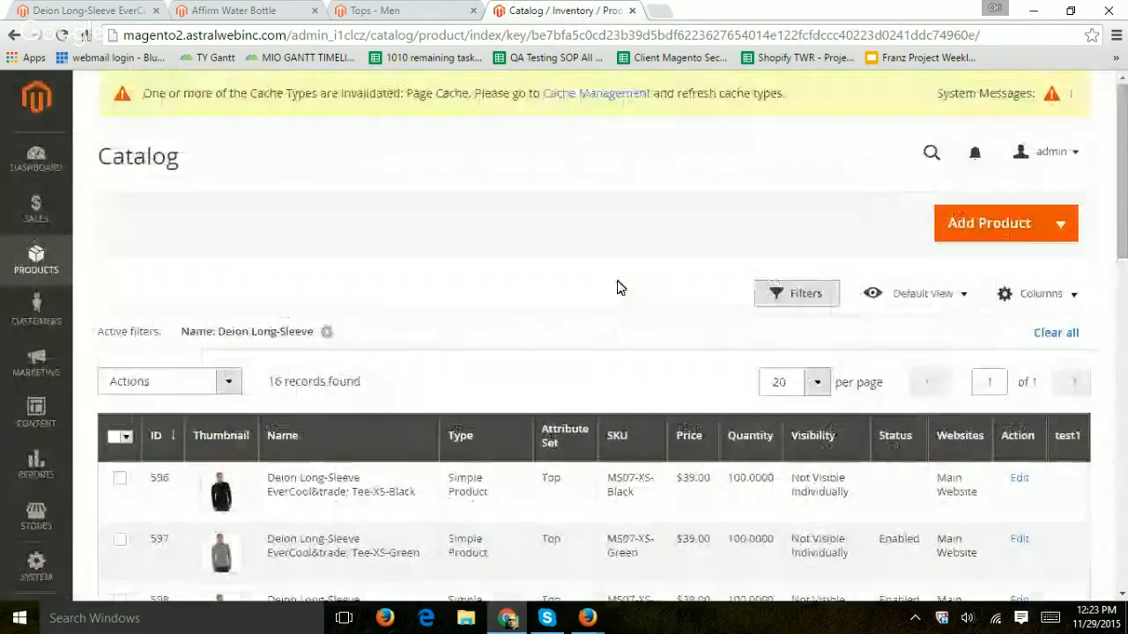
{"action": "scroll", "coordinate": [617, 288], "scroll_direction": "down", "scroll_amount": 1}
{"action": "left_click_drag", "start_coordinate": [261, 298], "coordinate": [372, 300]}
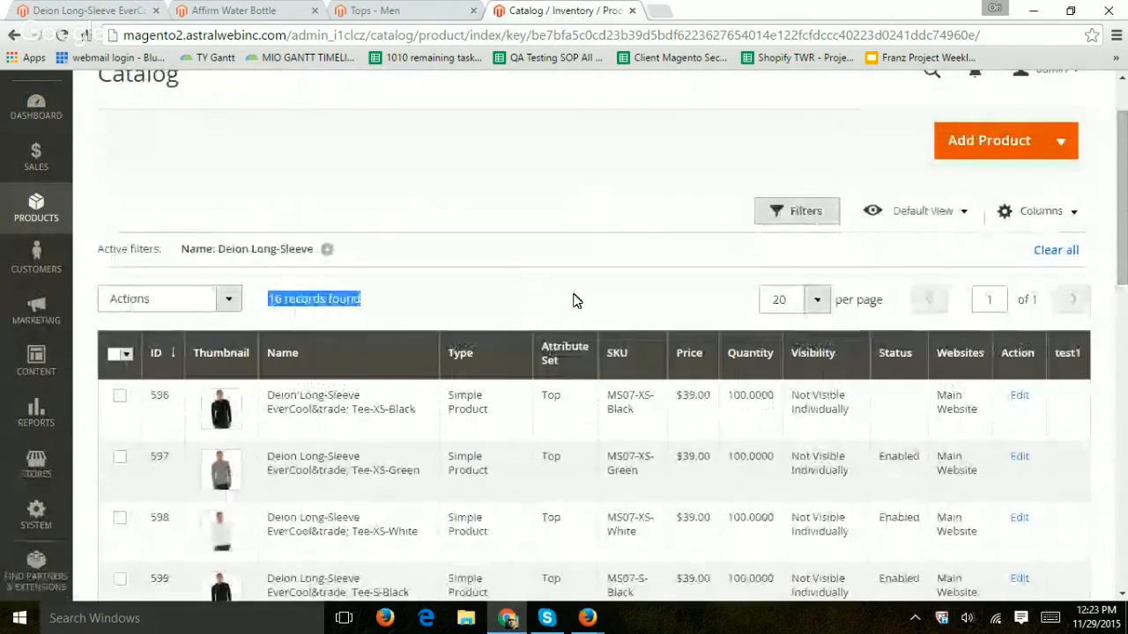
{"action": "scroll", "coordinate": [484, 298], "scroll_direction": "down", "scroll_amount": 2}
{"action": "scroll", "coordinate": [986, 433], "scroll_direction": "down", "scroll_amount": 2}
{"action": "scroll", "coordinate": [984, 414], "scroll_direction": "up", "scroll_amount": 3}
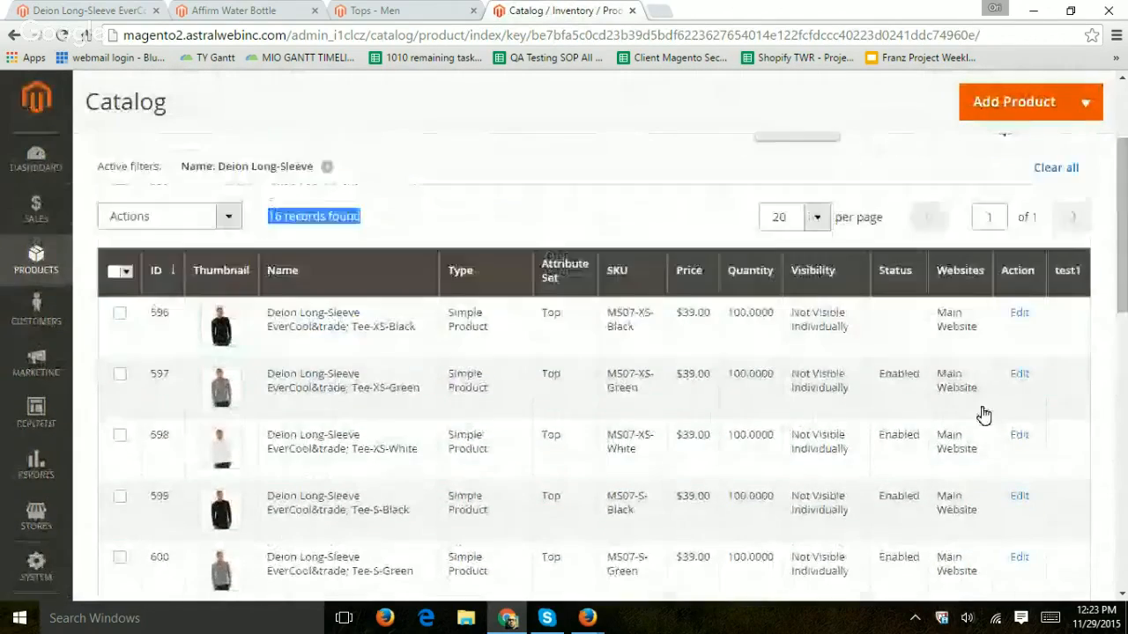
{"action": "scroll", "coordinate": [456, 407], "scroll_direction": "up", "scroll_amount": 1}
{"action": "scroll", "coordinate": [474, 344], "scroll_direction": "down", "scroll_amount": 2}
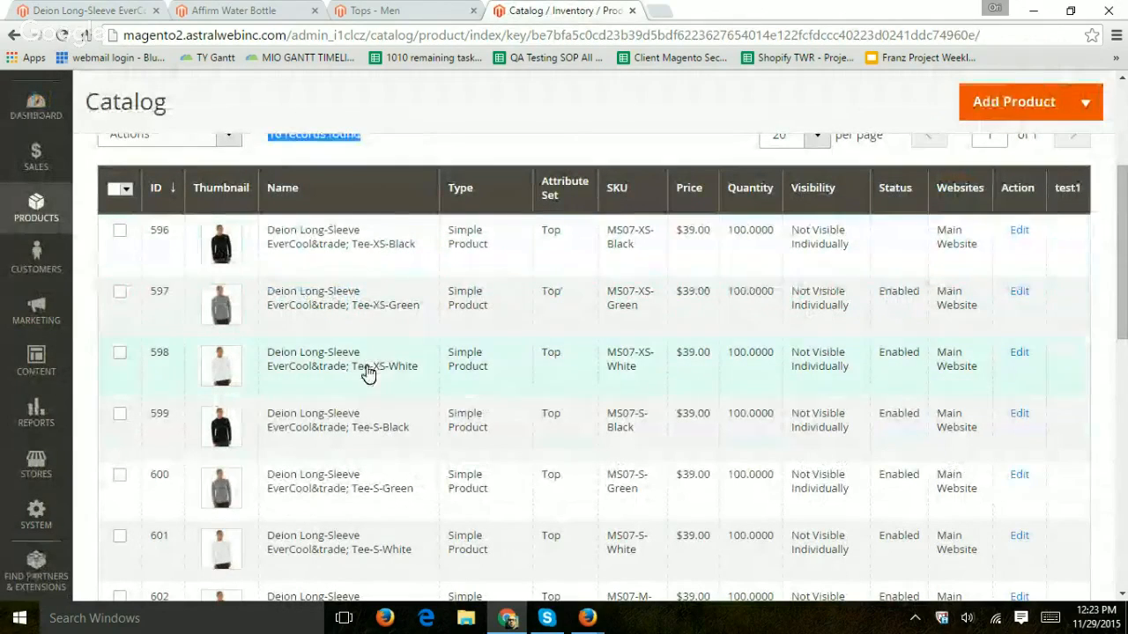
{"action": "scroll", "coordinate": [520, 386], "scroll_direction": "down", "scroll_amount": 4}
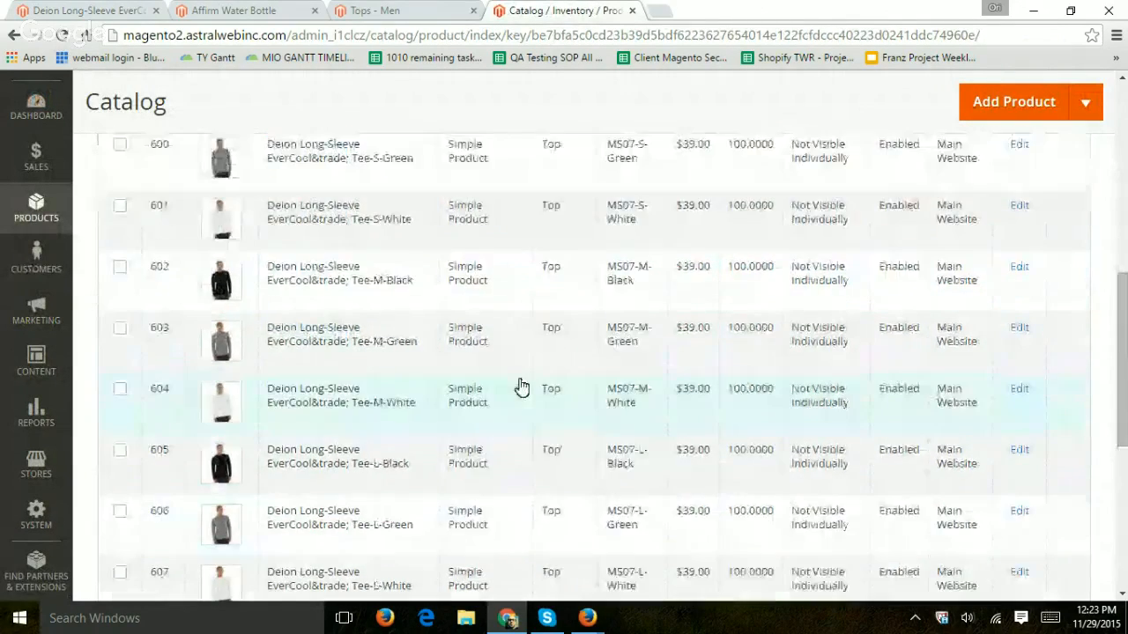
{"action": "scroll", "coordinate": [520, 386], "scroll_direction": "down", "scroll_amount": 5}
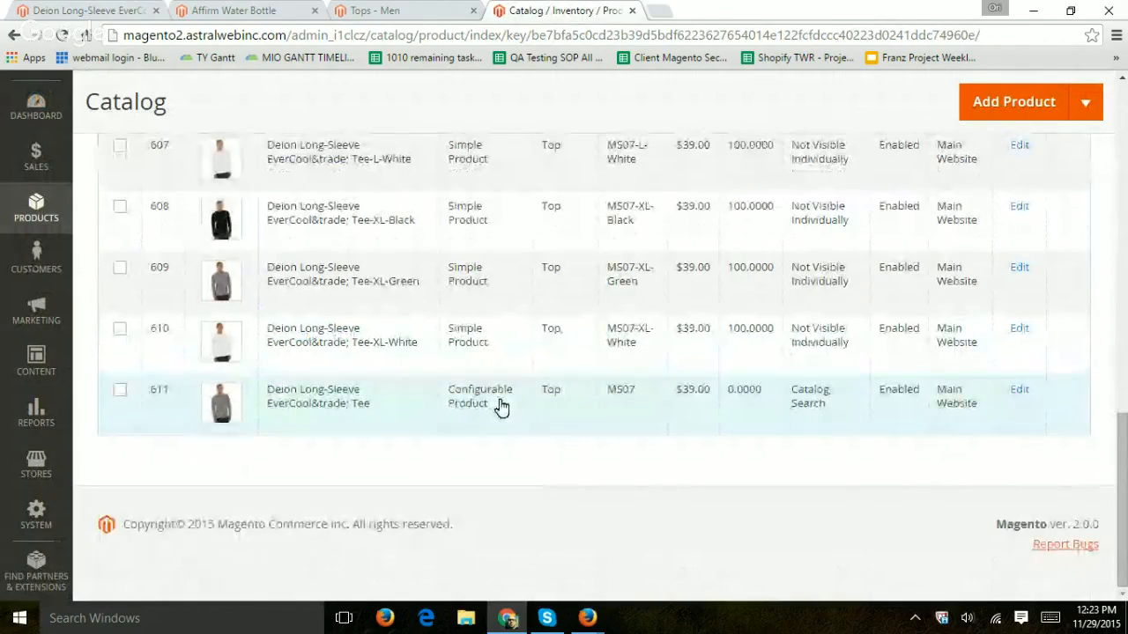
Open the configurable Deion Long-Sleeve EverCool Tee product and examine the current variations in its Configurations section.
{"action": "left_click", "coordinate": [382, 415]}
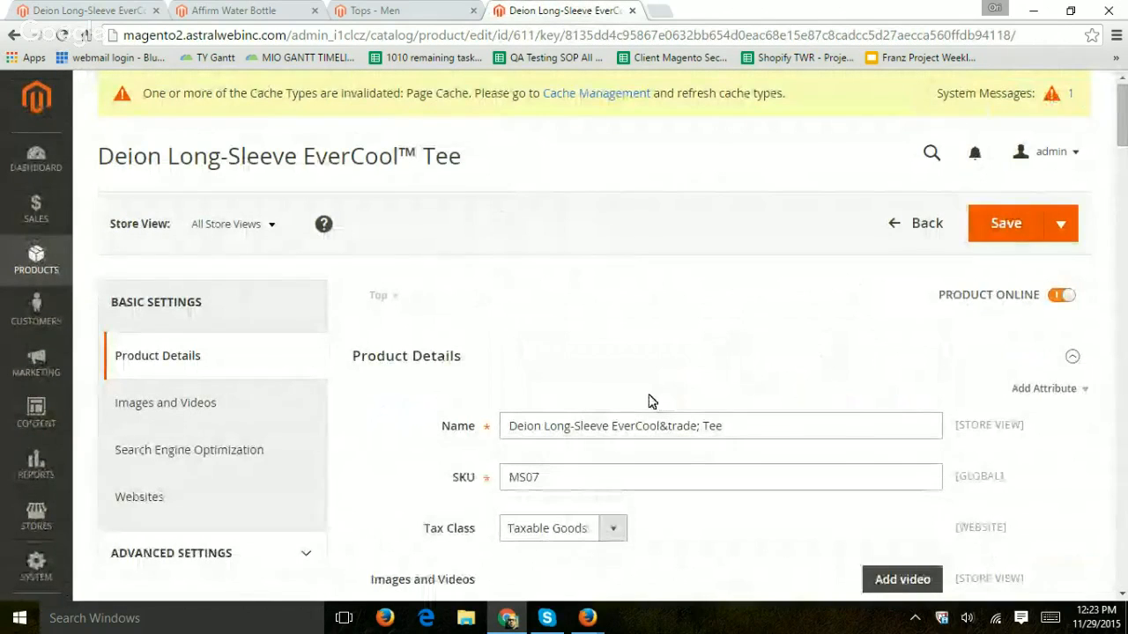
{"action": "scroll", "coordinate": [679, 401], "scroll_direction": "down", "scroll_amount": 4}
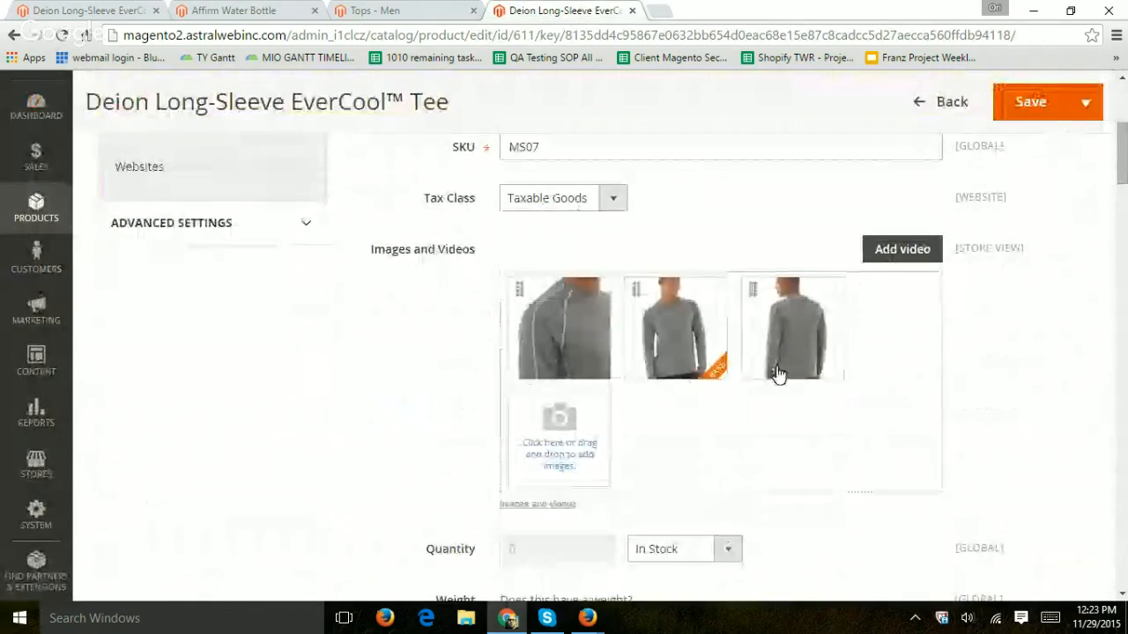
{"action": "scroll", "coordinate": [881, 366], "scroll_direction": "down", "scroll_amount": 10}
{"action": "scroll", "coordinate": [996, 356], "scroll_direction": "down", "scroll_amount": 15}
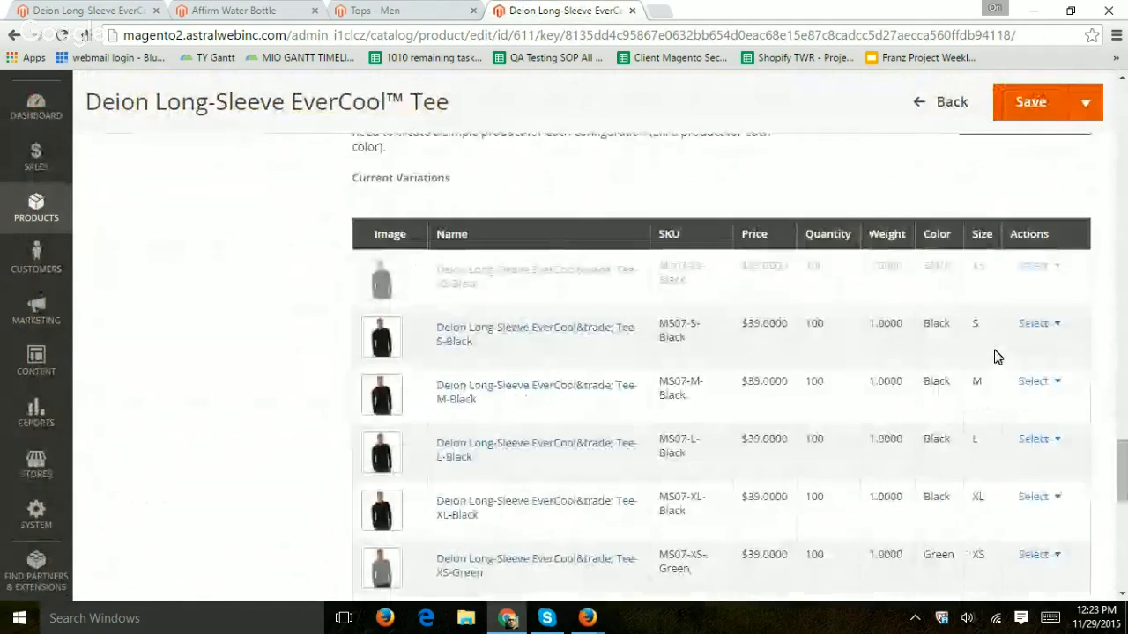
{"action": "scroll", "coordinate": [994, 355], "scroll_direction": "up", "scroll_amount": 2}
{"action": "left_click_drag", "start_coordinate": [370, 240], "coordinate": [468, 252]}
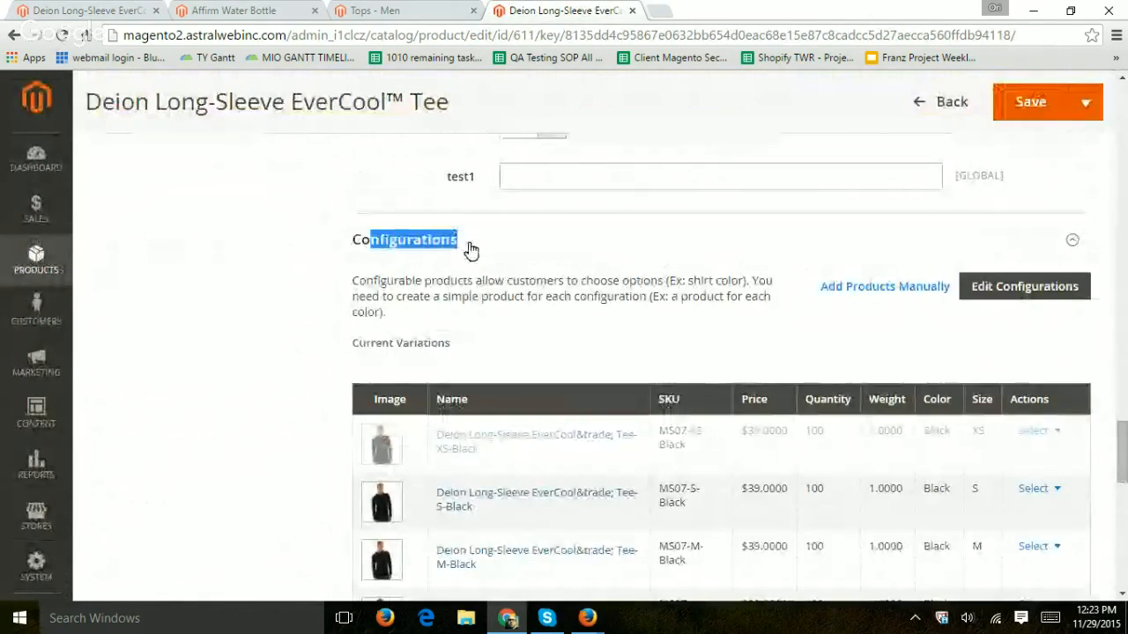
{"action": "left_click", "coordinate": [383, 424]}
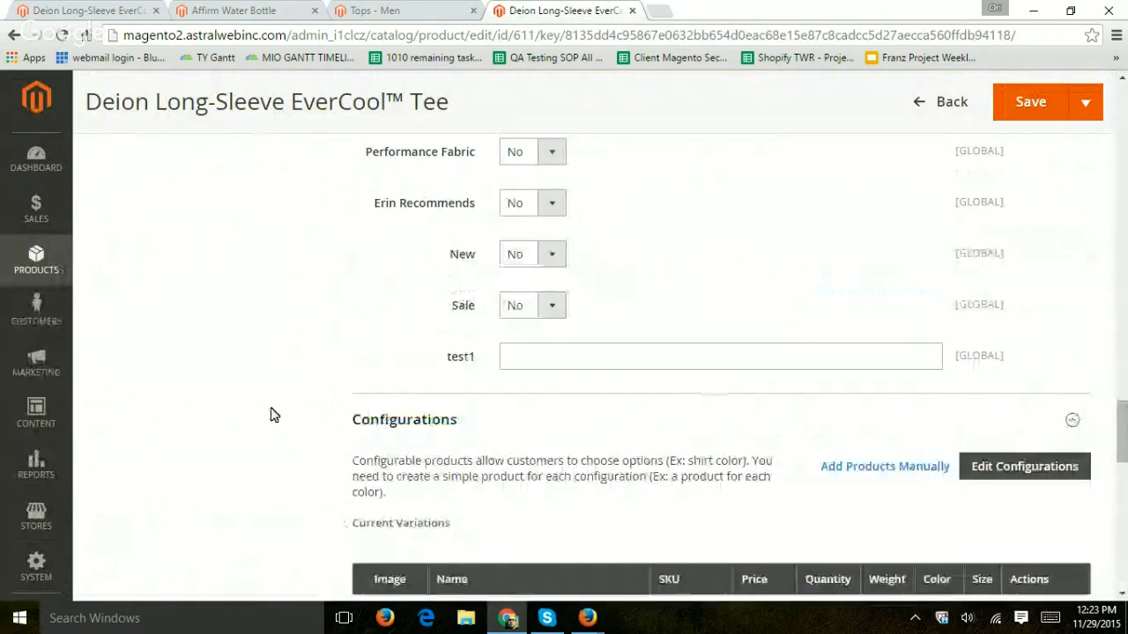
{"action": "scroll", "coordinate": [272, 415], "scroll_direction": "down", "scroll_amount": 2}
{"action": "scroll", "coordinate": [801, 421], "scroll_direction": "down", "scroll_amount": 2}
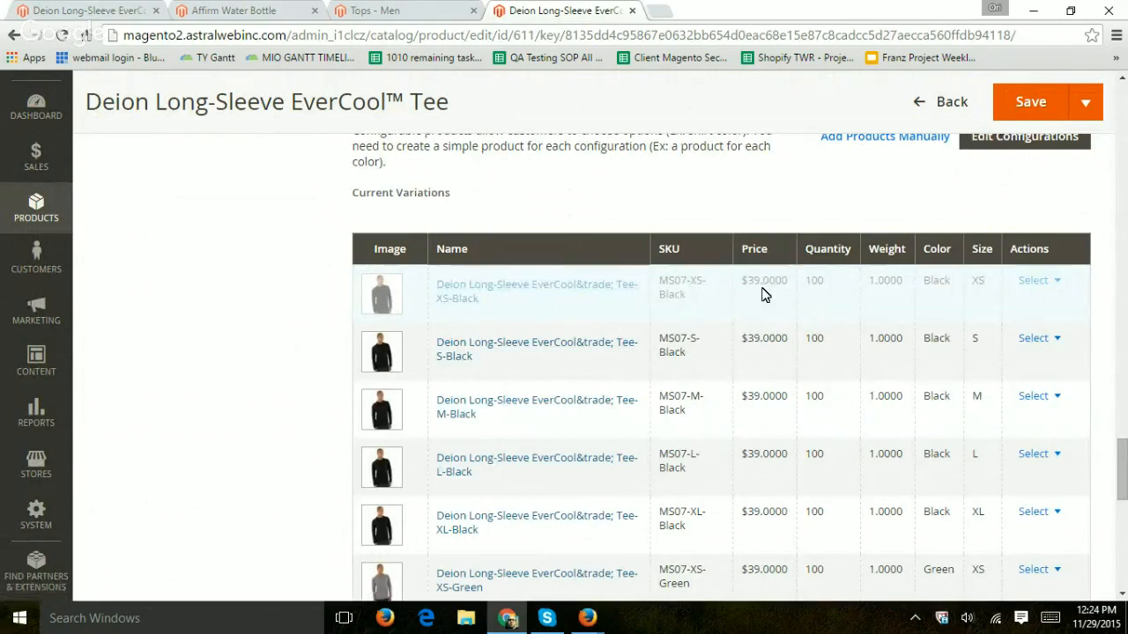
{"action": "scroll", "coordinate": [763, 296], "scroll_direction": "down", "scroll_amount": 8}
{"action": "scroll", "coordinate": [763, 300], "scroll_direction": "up", "scroll_amount": 8}
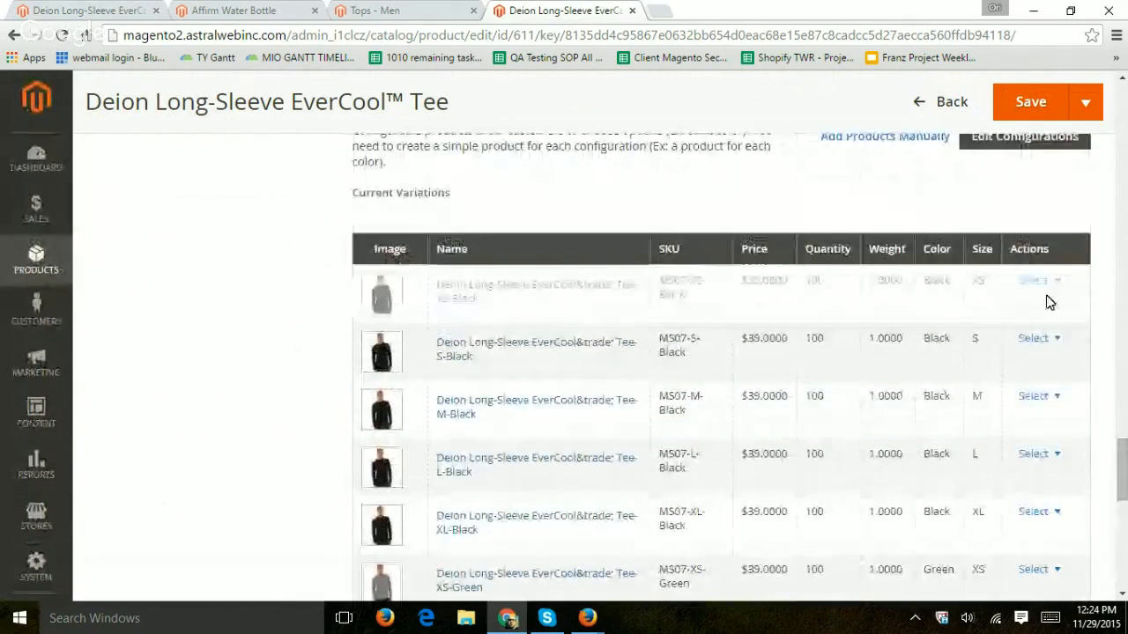
Enable the XS-Black variation of the tee and disable it again.
{"action": "left_click", "coordinate": [1031, 281]}
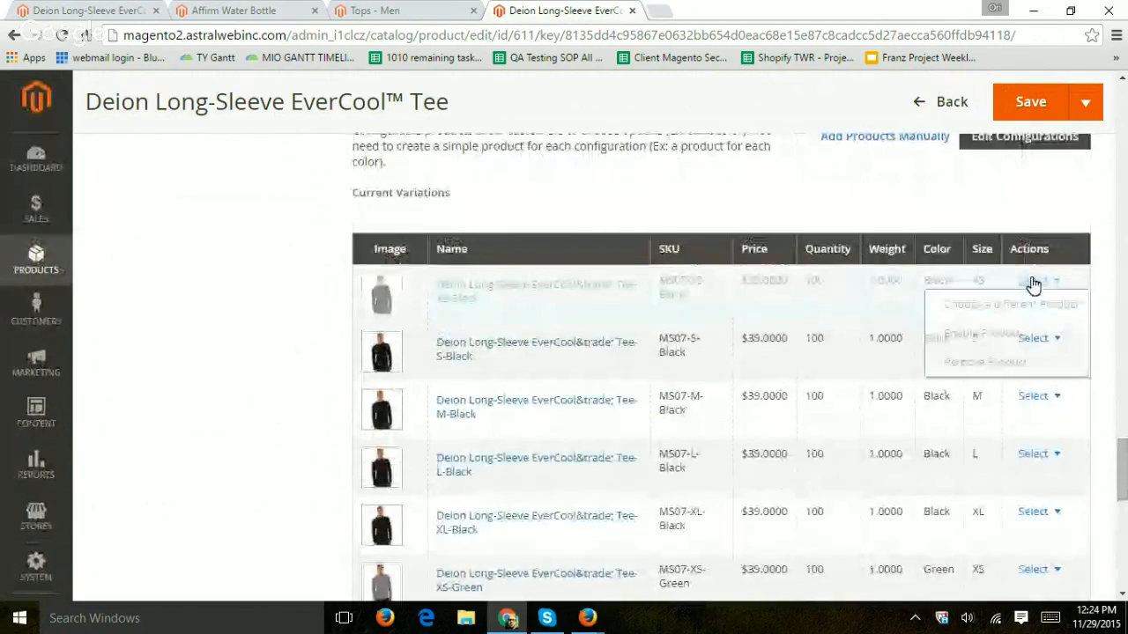
{"action": "left_click", "coordinate": [1011, 336]}
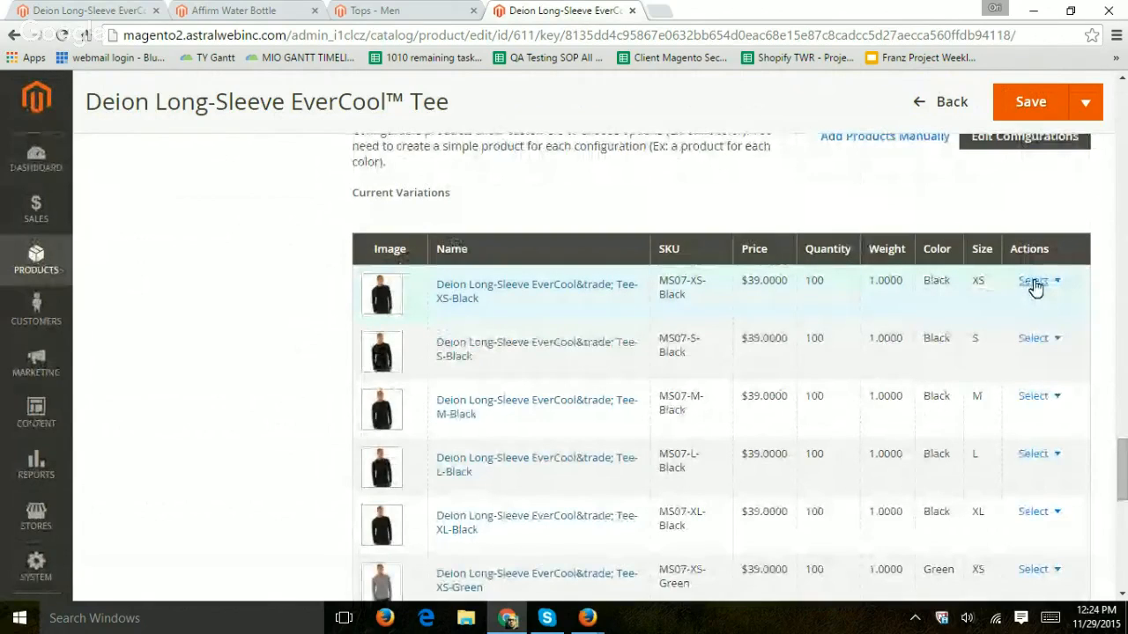
{"action": "left_click", "coordinate": [1034, 282]}
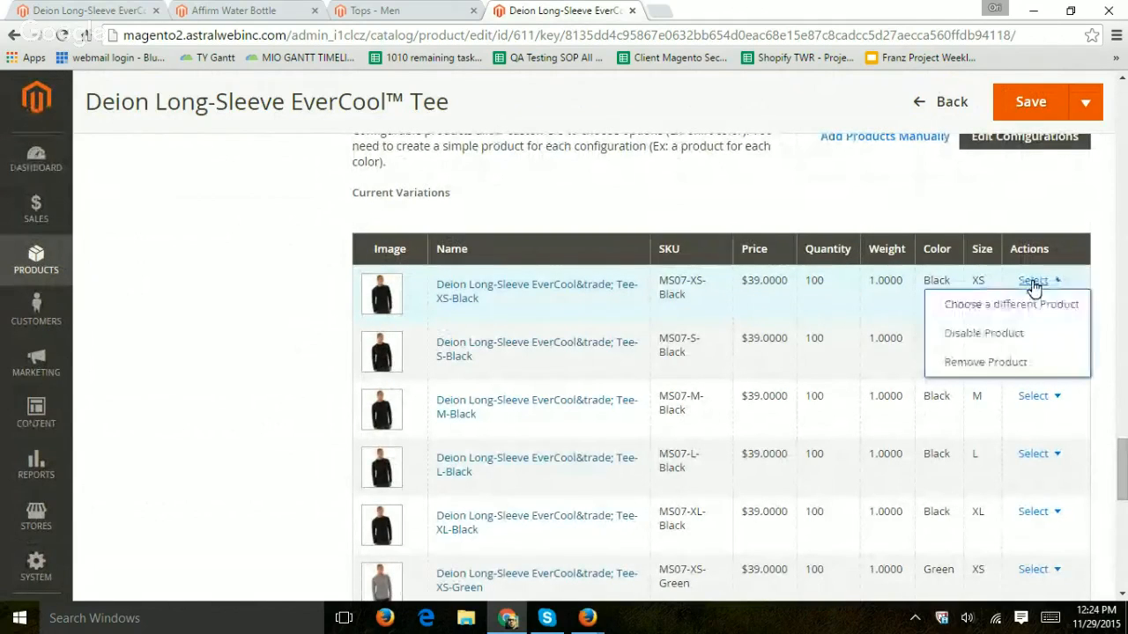
{"action": "left_click", "coordinate": [1007, 336]}
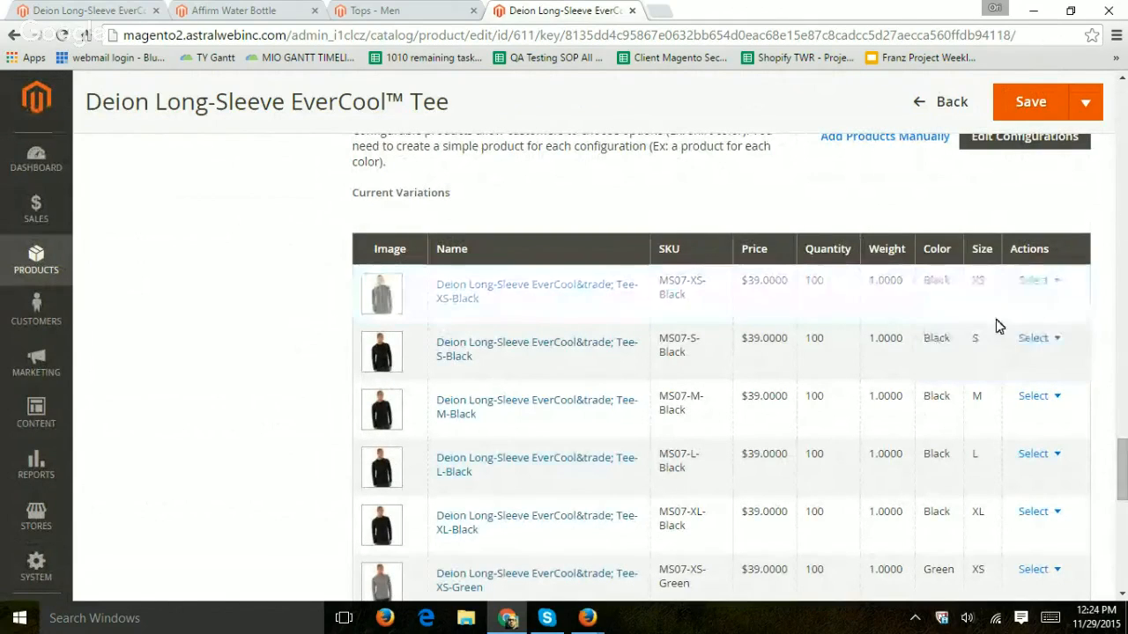
Disable the S-Black variation of the tee and save the product.
{"action": "left_click", "coordinate": [1038, 339]}
{"action": "left_click", "coordinate": [996, 396]}
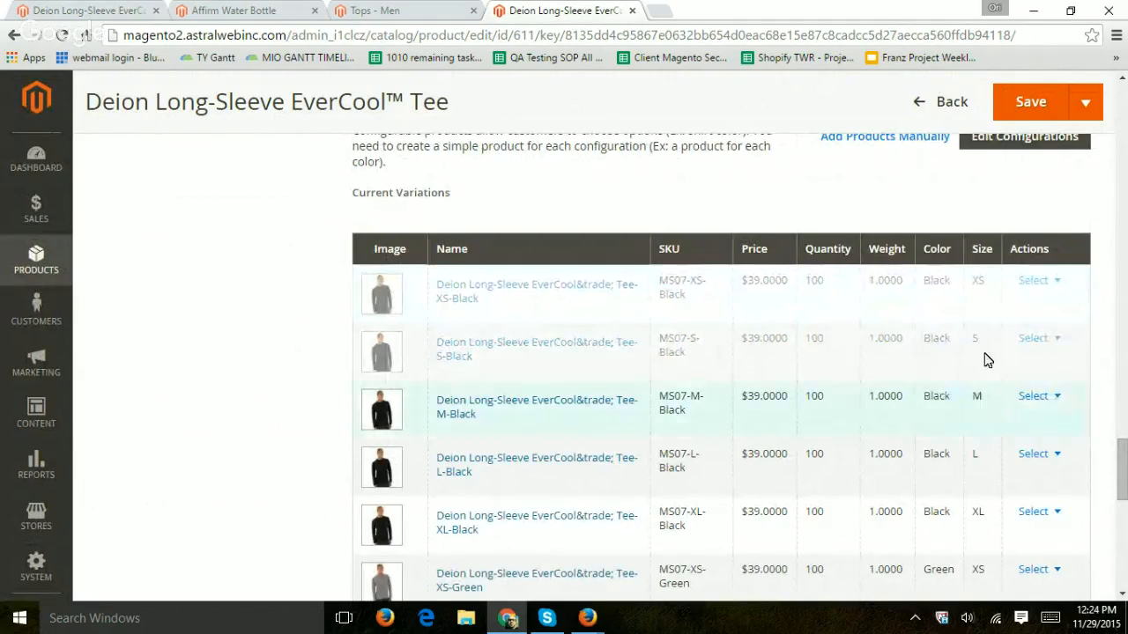
{"action": "left_click", "coordinate": [999, 105]}
Close the Affirm Water Bottle and Tops - Men pages and reload the tee's storefront page.
{"action": "left_click", "coordinate": [215, 10]}
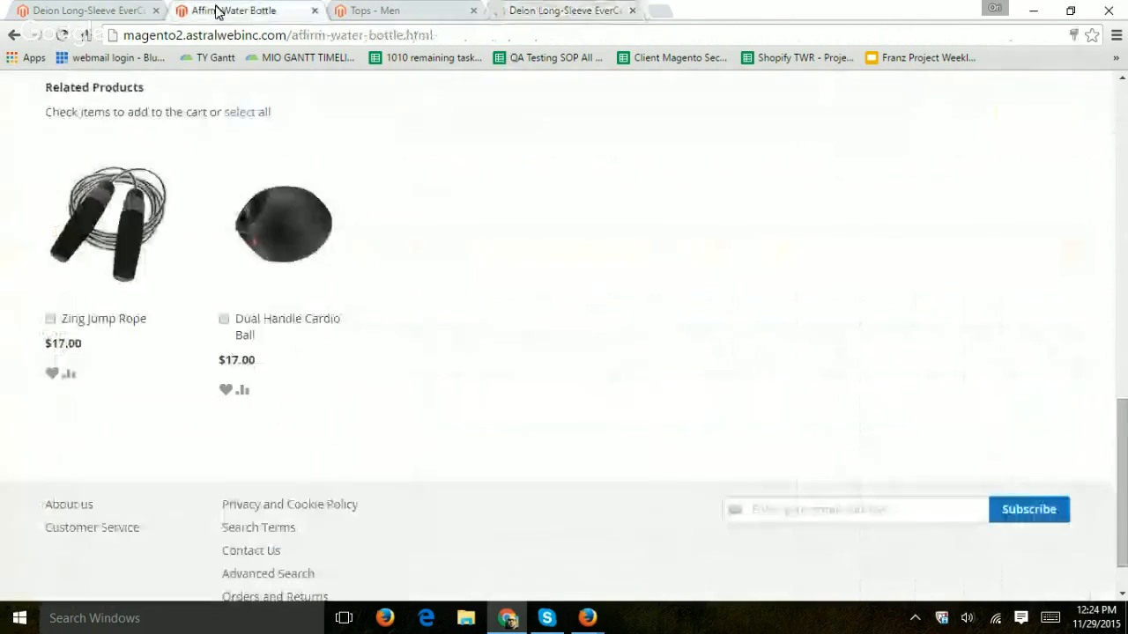
{"action": "key", "text": "ctrl+shift+Tab"}
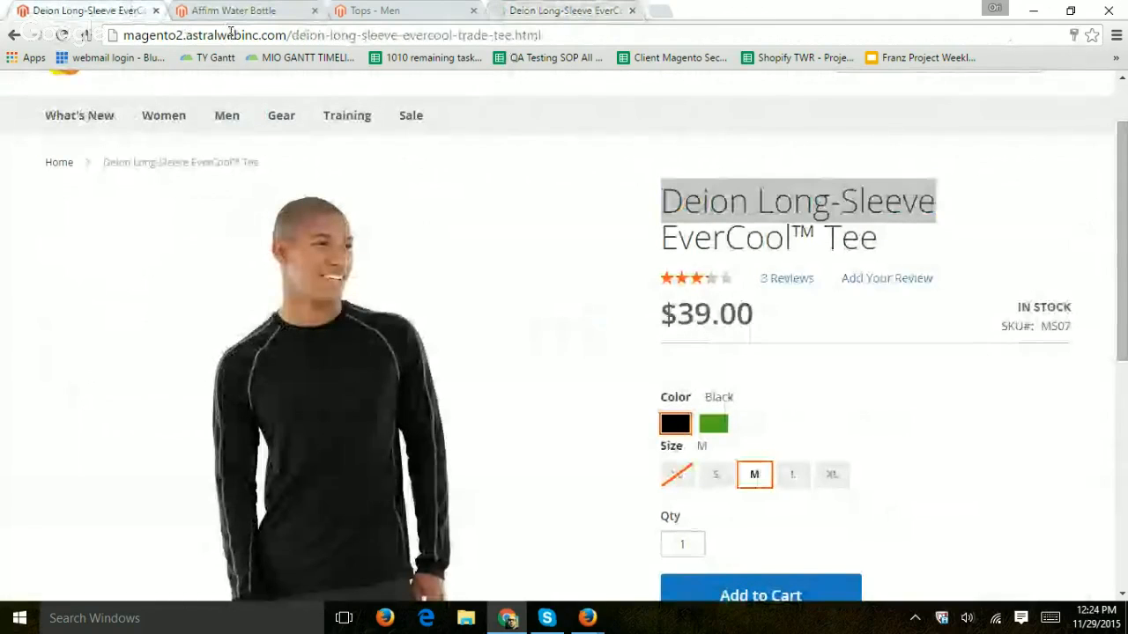
{"action": "left_click", "coordinate": [313, 10]}
{"action": "left_click", "coordinate": [312, 11]}
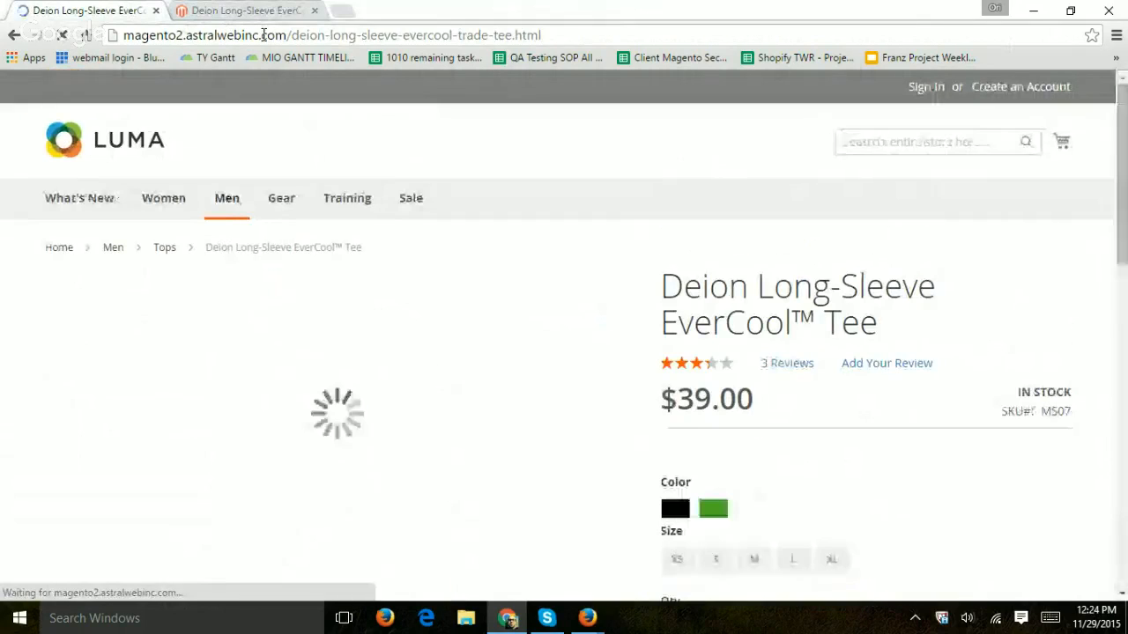
Check which sizes the storefront offers for the tee in Black, Green and White, ending with White in size M.
{"action": "scroll", "coordinate": [773, 260], "scroll_direction": "down", "scroll_amount": 2}
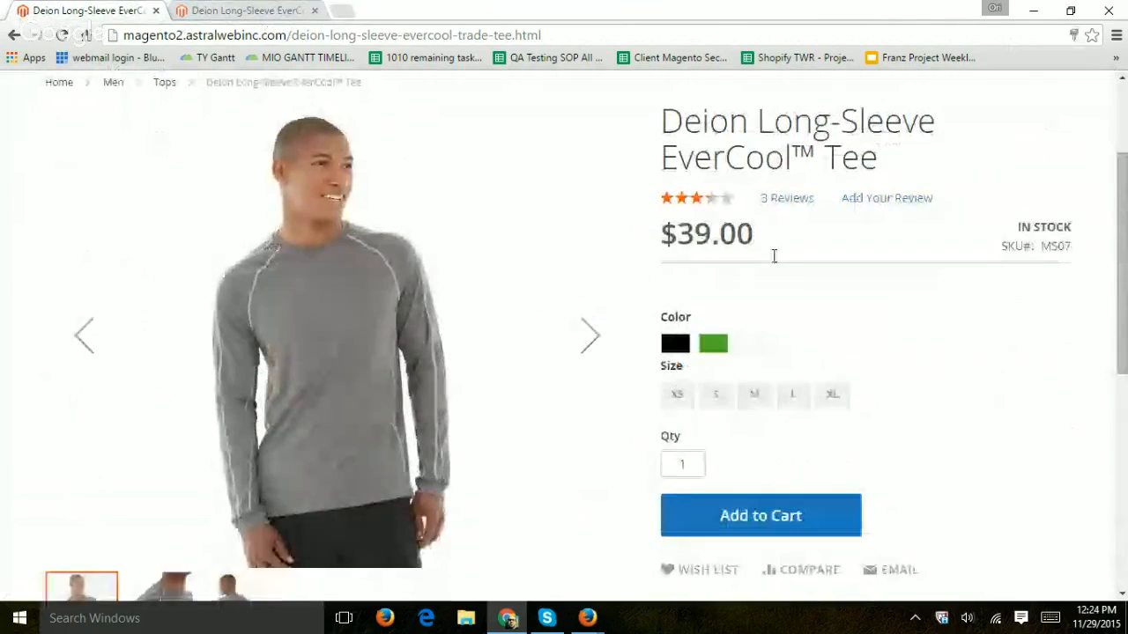
{"action": "left_click", "coordinate": [675, 345]}
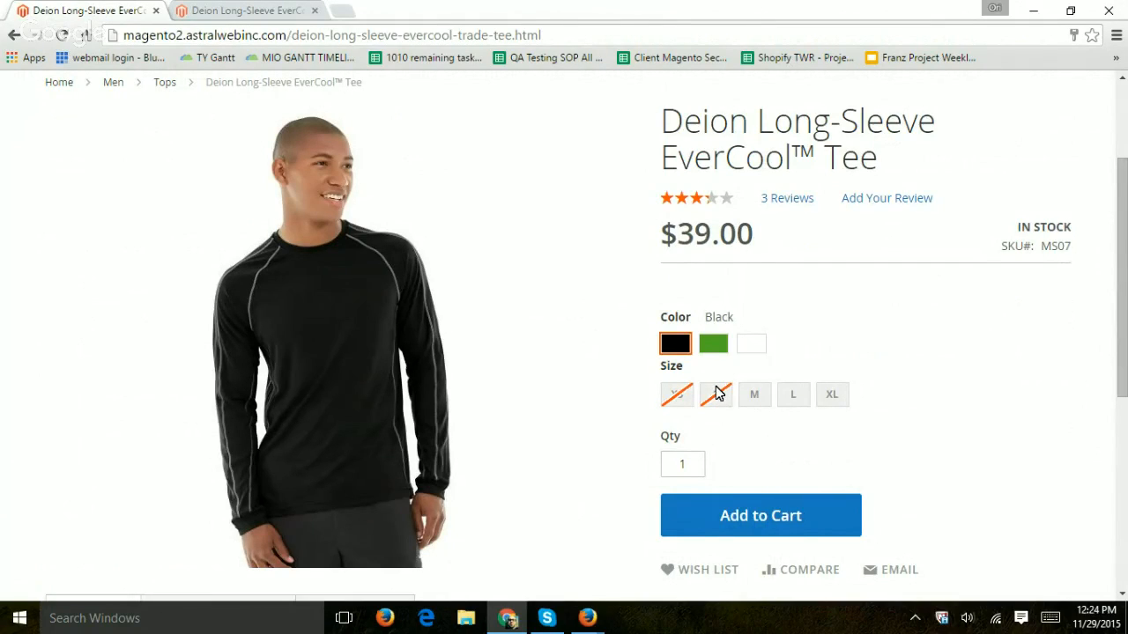
{"action": "left_click", "coordinate": [713, 346]}
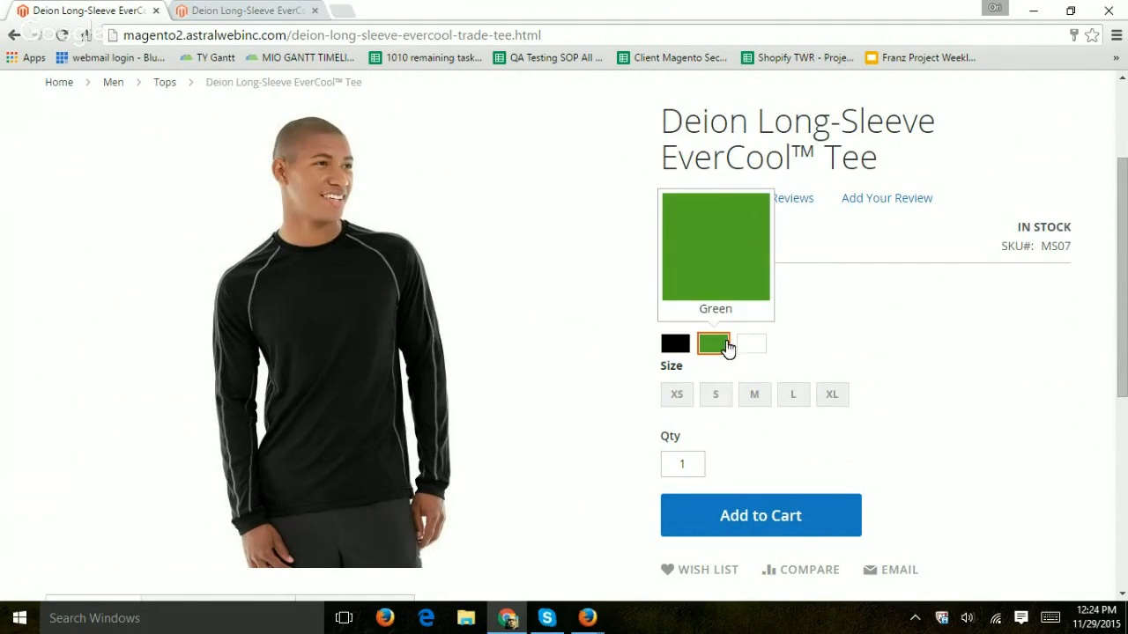
{"action": "left_click", "coordinate": [687, 348]}
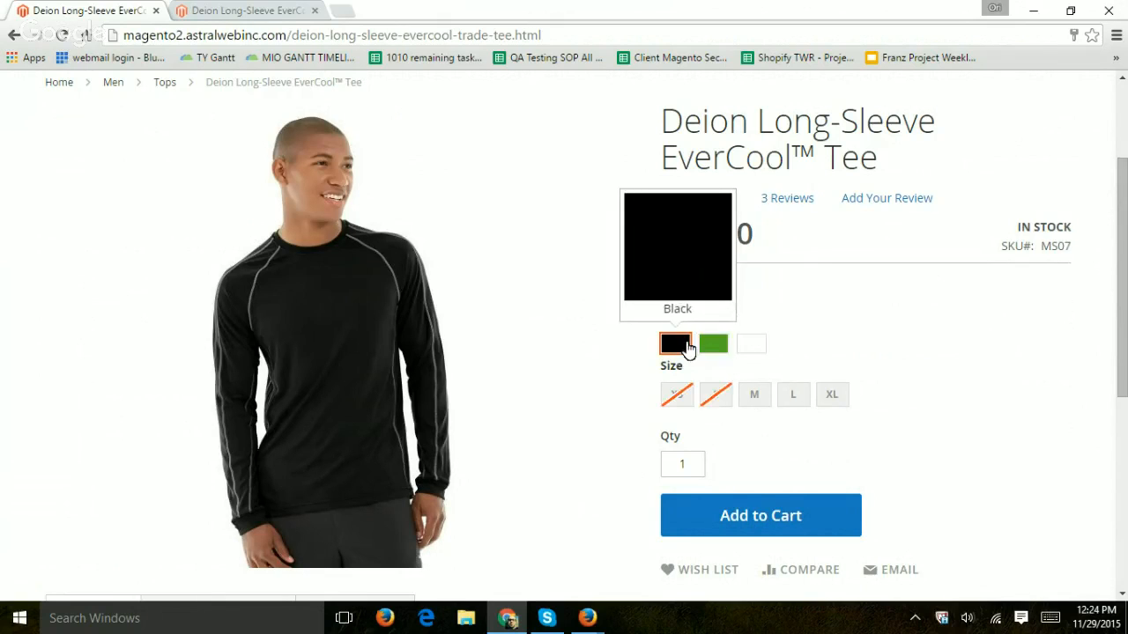
{"action": "left_click", "coordinate": [716, 349]}
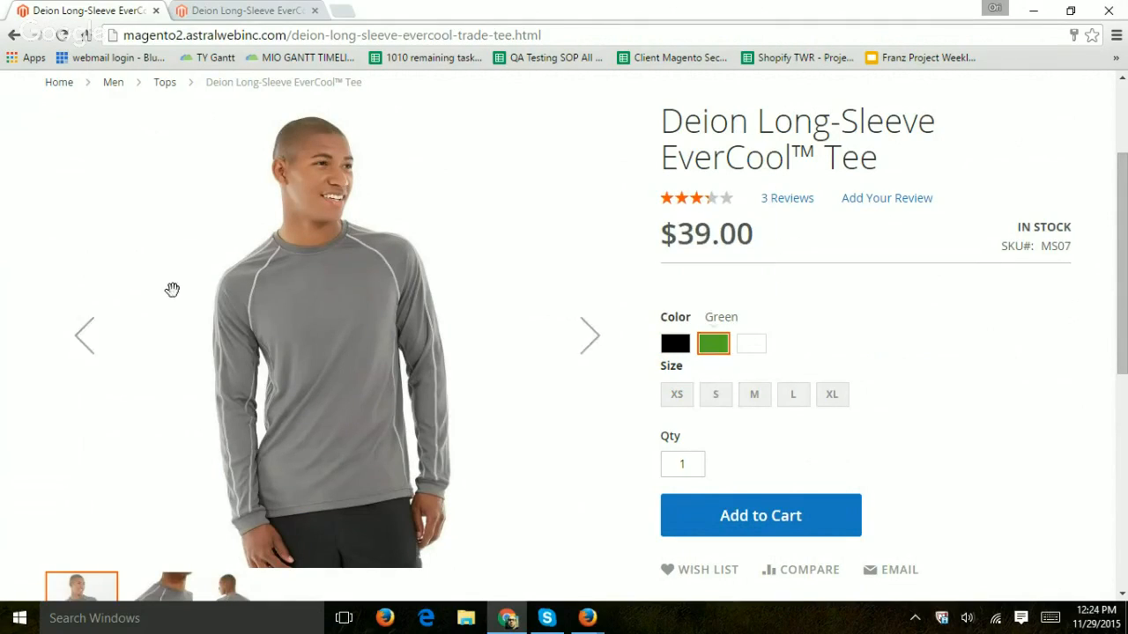
{"action": "left_click", "coordinate": [678, 347]}
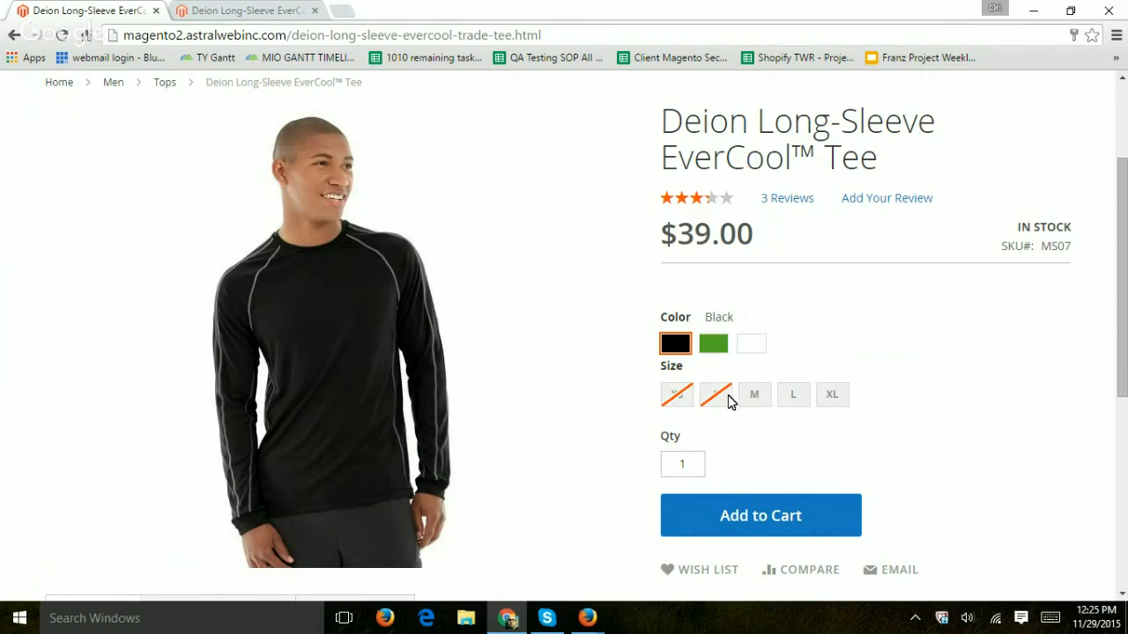
{"action": "left_click", "coordinate": [752, 351]}
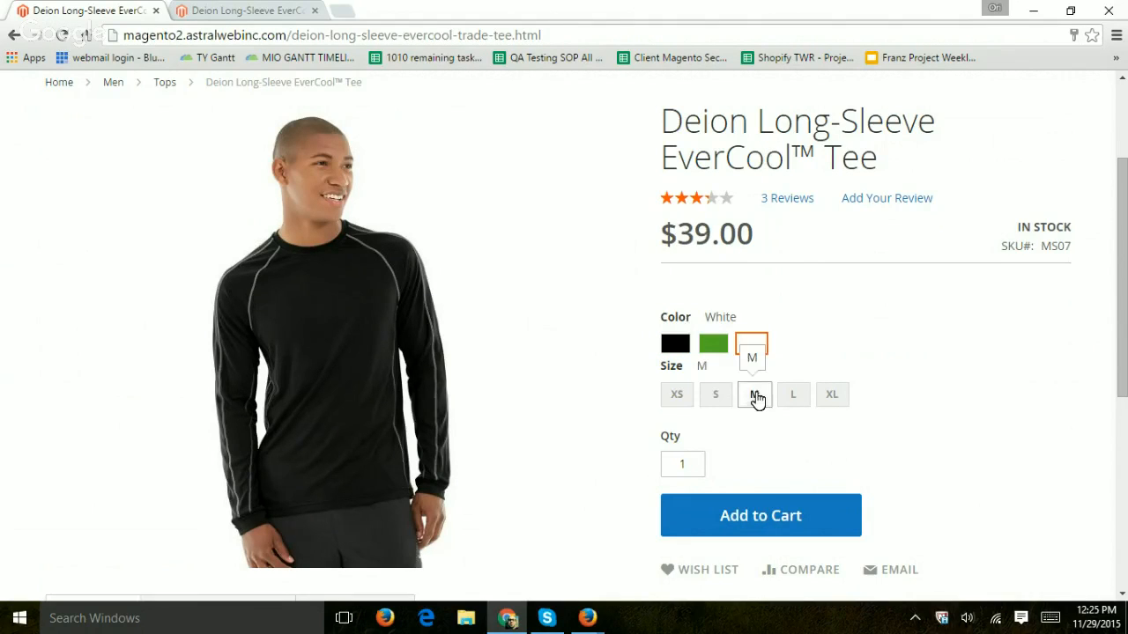
{"action": "left_click", "coordinate": [755, 395]}
Return to the tee's admin edit page and check the actions available for its XS-Black variation.
{"action": "left_click", "coordinate": [247, 10]}
{"action": "scroll", "coordinate": [858, 294], "scroll_direction": "down", "scroll_amount": 10}
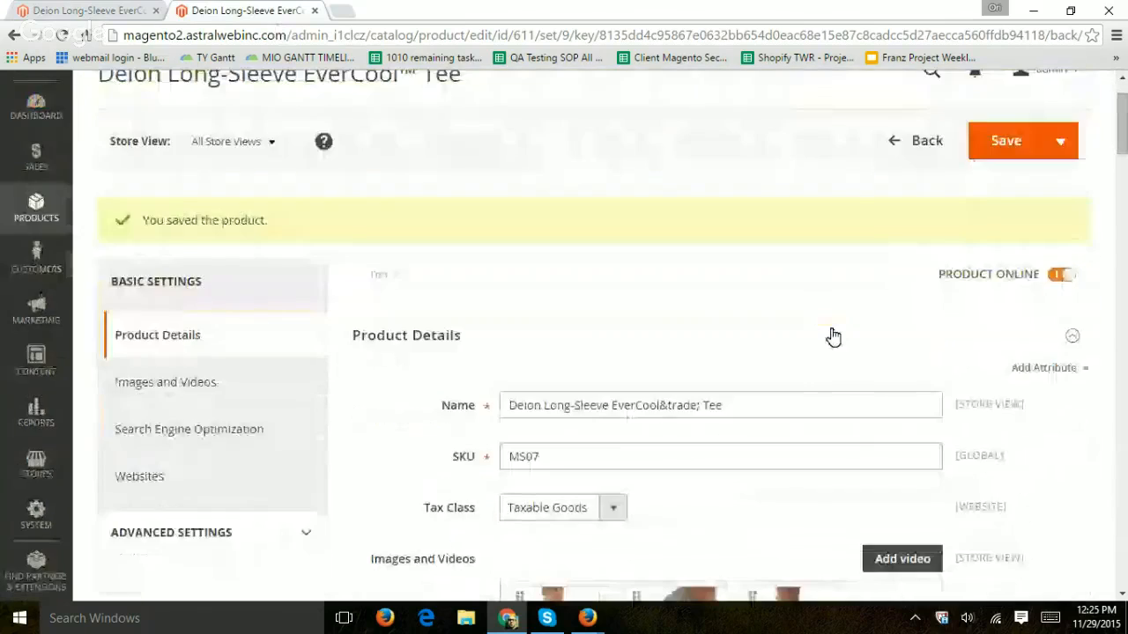
{"action": "scroll", "coordinate": [1059, 304], "scroll_direction": "down", "scroll_amount": 15}
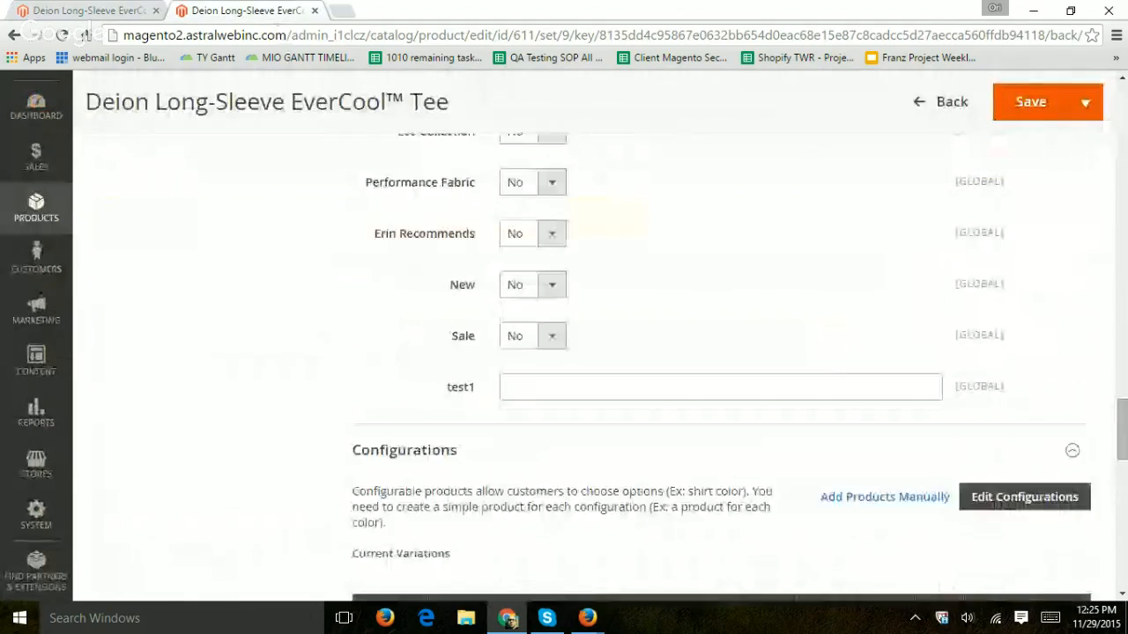
{"action": "left_click", "coordinate": [1030, 230]}
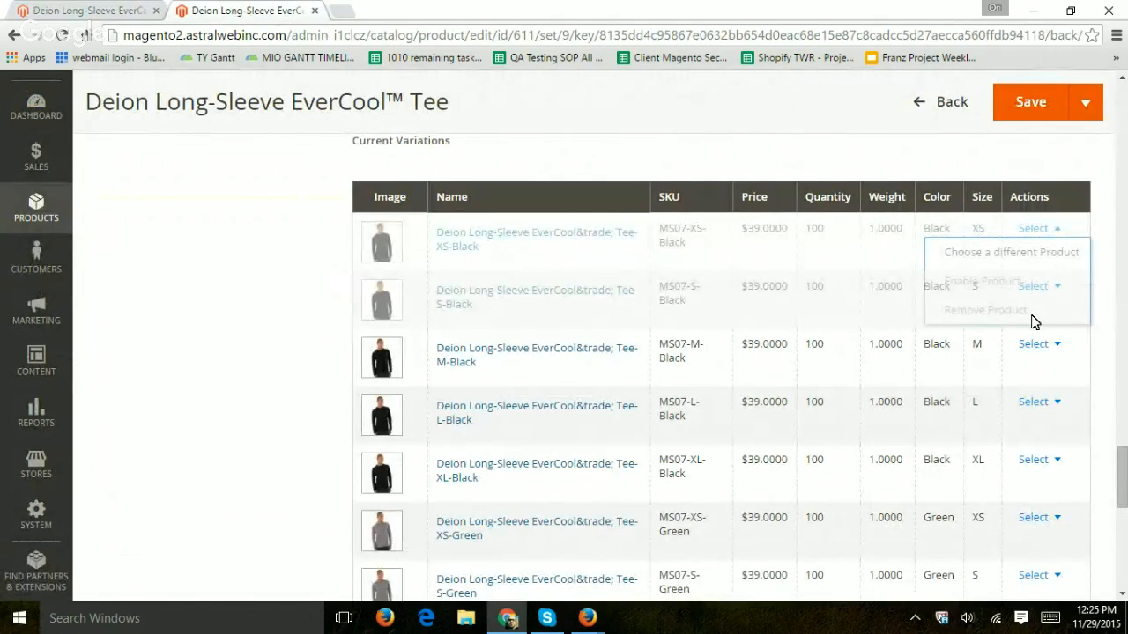
{"action": "left_click", "coordinate": [1098, 245]}
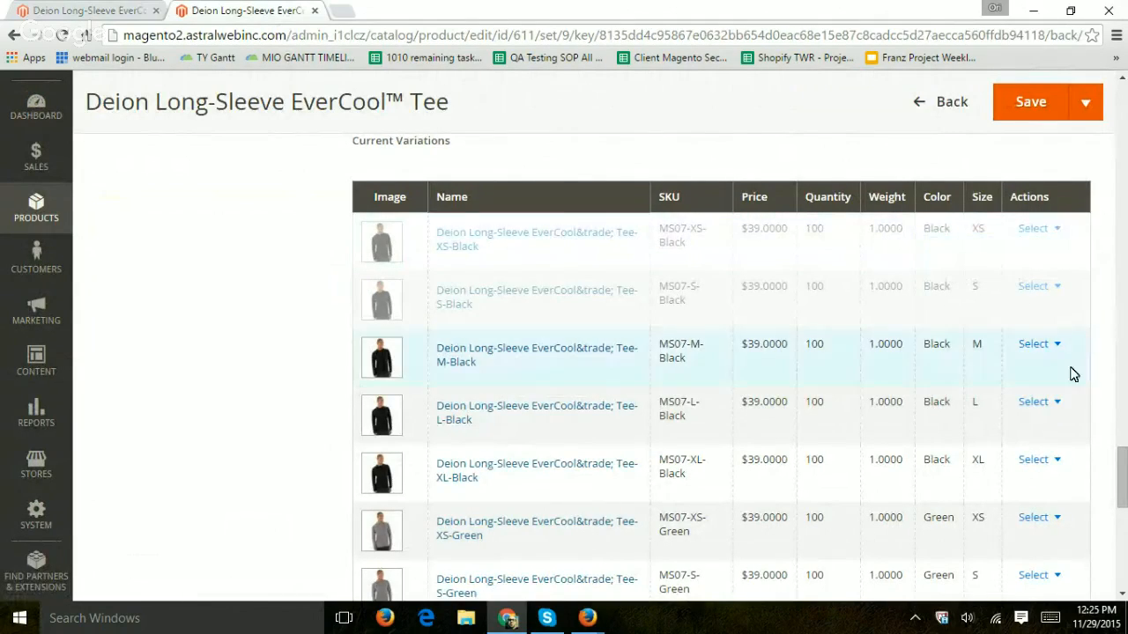
Replace the tee's L-Black variation with the existing product Teton Pullover Hoodie-M-Black.
{"action": "left_click", "coordinate": [1031, 404]}
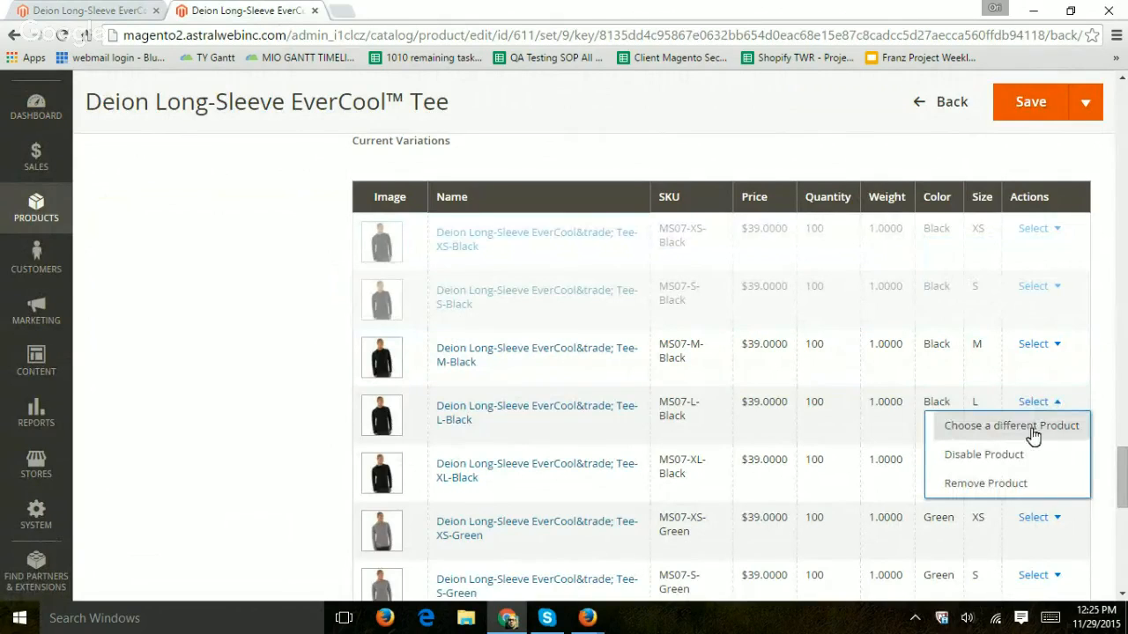
{"action": "left_click", "coordinate": [1032, 432]}
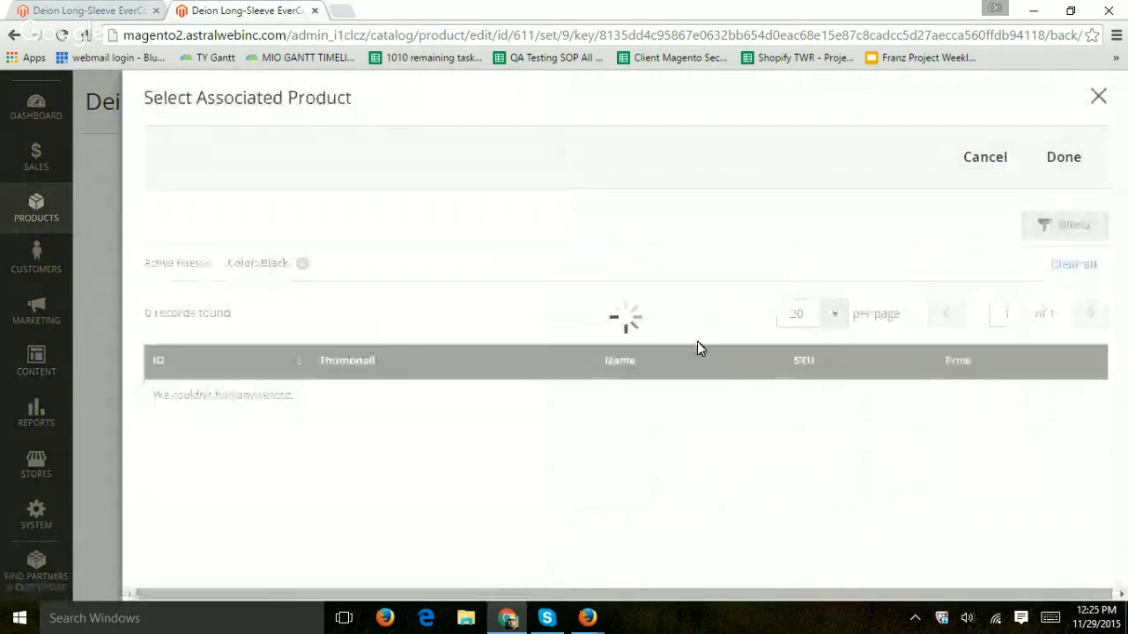
{"action": "left_click", "coordinate": [1048, 278]}
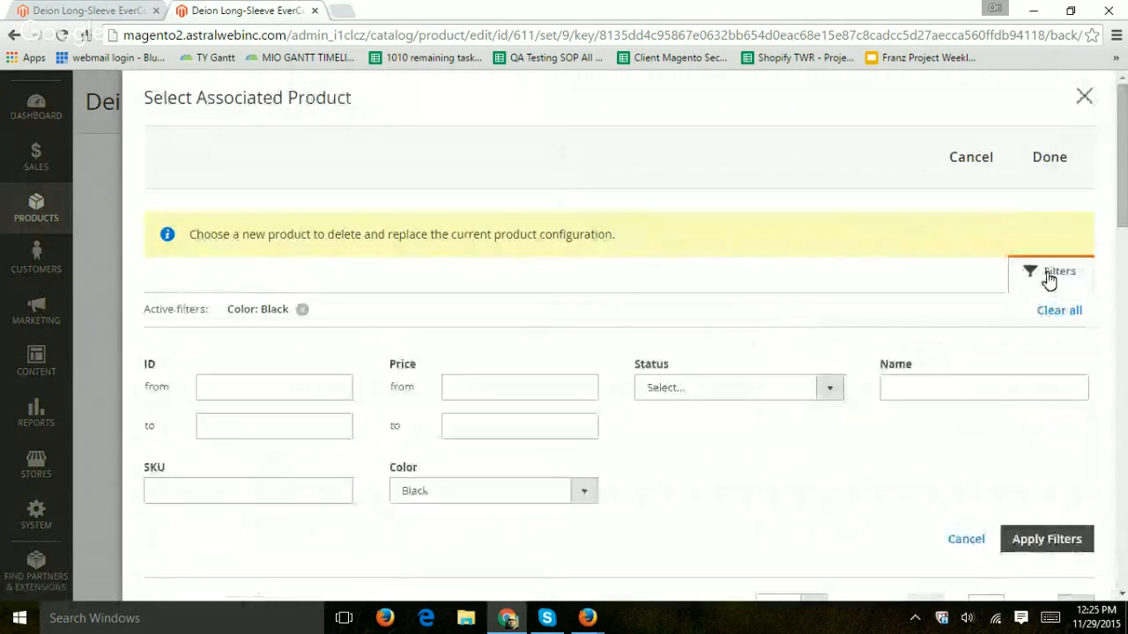
{"action": "scroll", "coordinate": [728, 259], "scroll_direction": "down", "scroll_amount": 9}
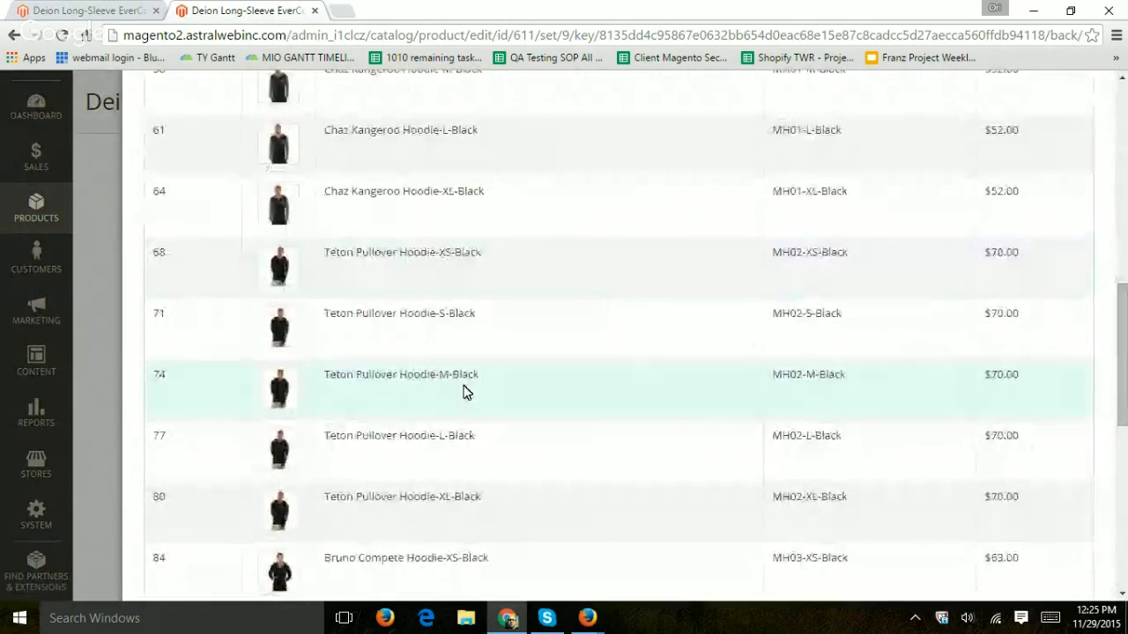
{"action": "left_click", "coordinate": [466, 392]}
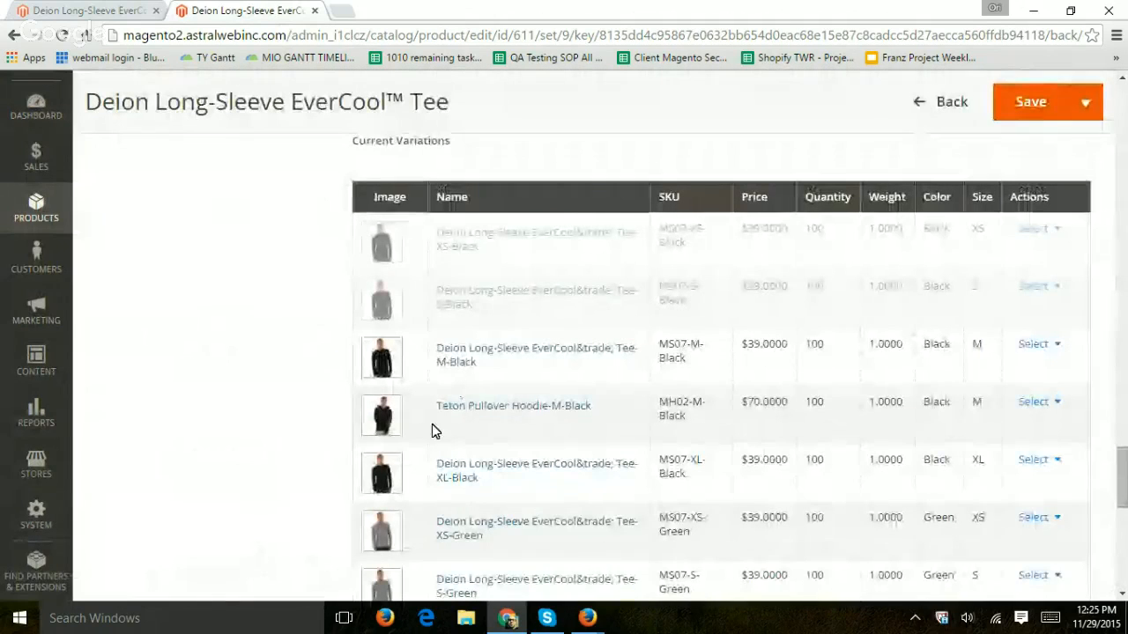
Remove the Teton Pullover Hoodie-M-Black product from the tee's current variations.
{"action": "left_click_drag", "start_coordinate": [327, 408], "coordinate": [541, 418]}
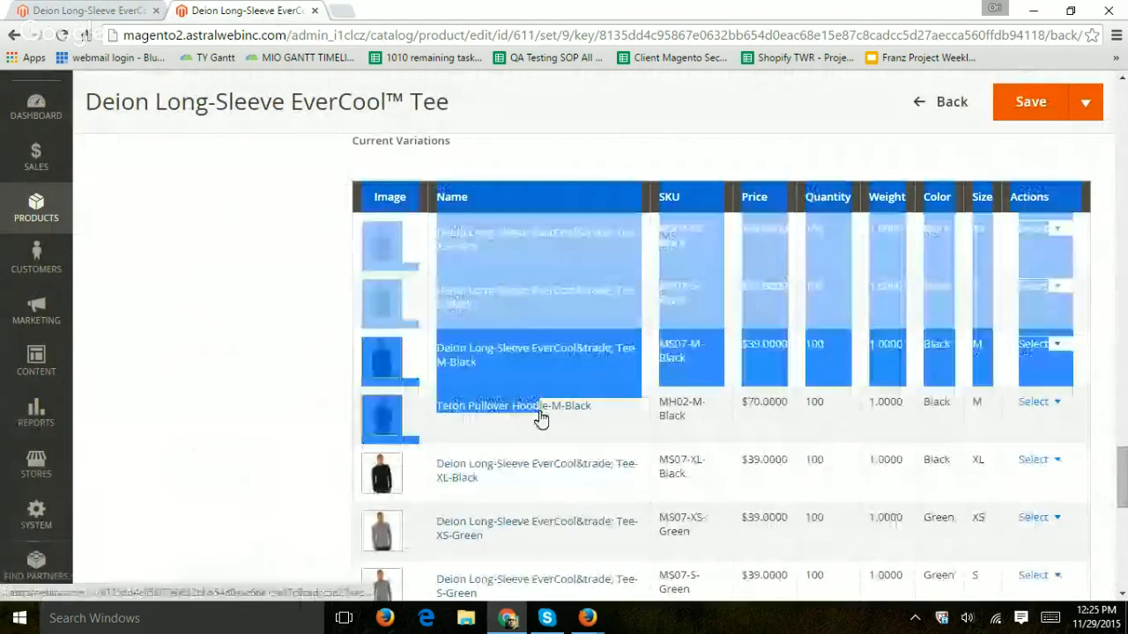
{"action": "left_click_drag", "start_coordinate": [612, 428], "coordinate": [428, 408]}
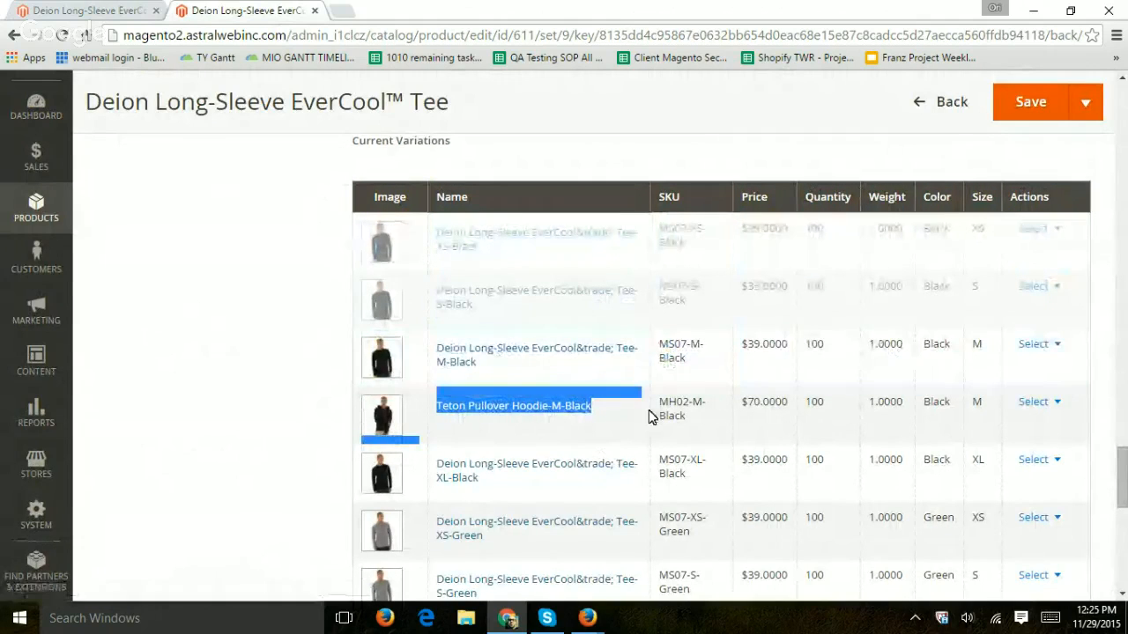
{"action": "left_click", "coordinate": [1033, 404]}
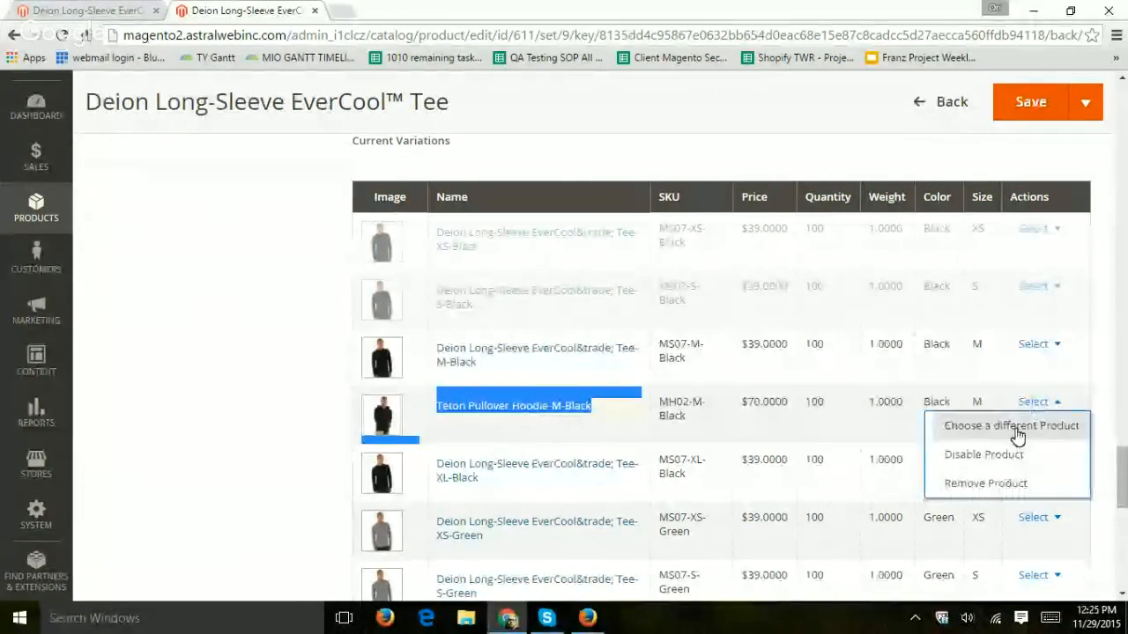
{"action": "left_click", "coordinate": [1004, 484]}
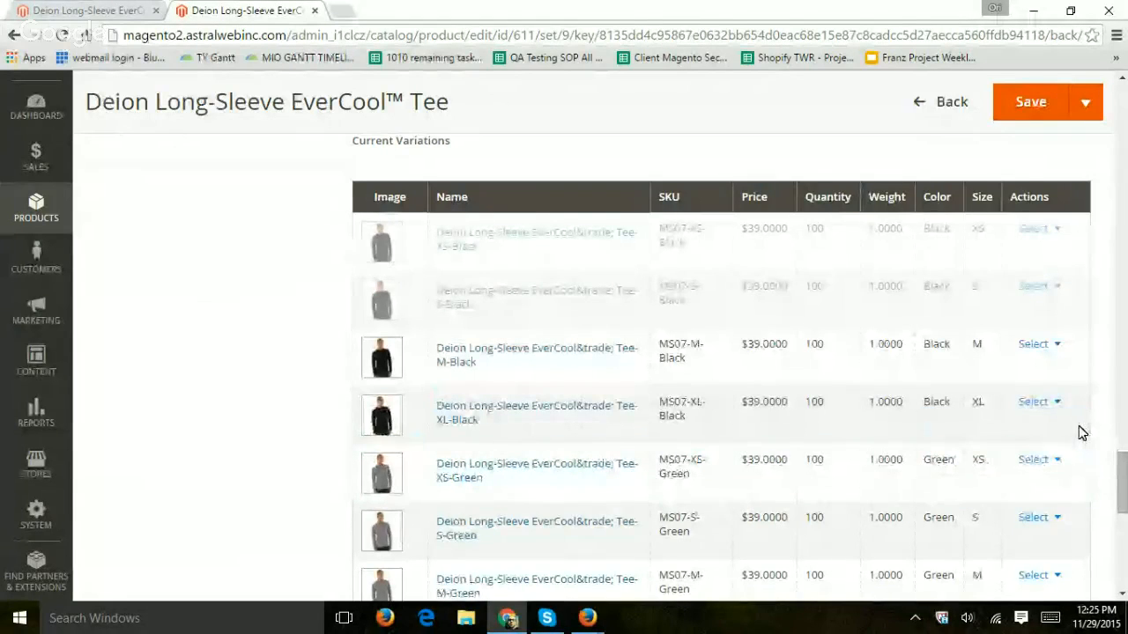
Start editing the tee's configurations and review the attributes selected for them.
{"action": "scroll", "coordinate": [1082, 431], "scroll_direction": "up", "scroll_amount": 3}
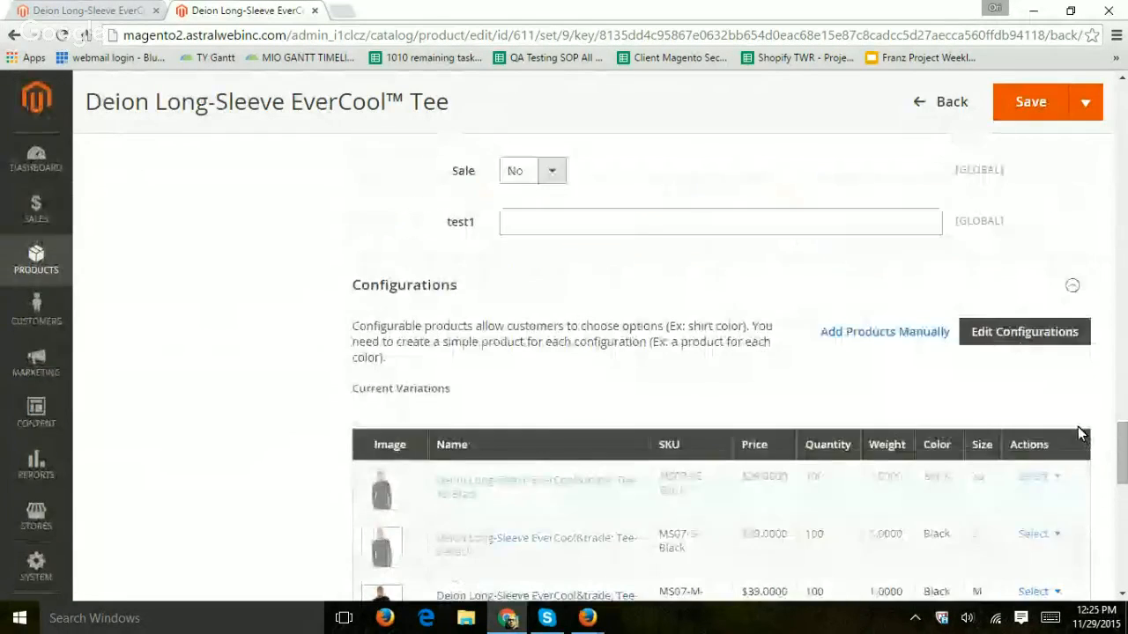
{"action": "scroll", "coordinate": [1080, 430], "scroll_direction": "down", "scroll_amount": 5}
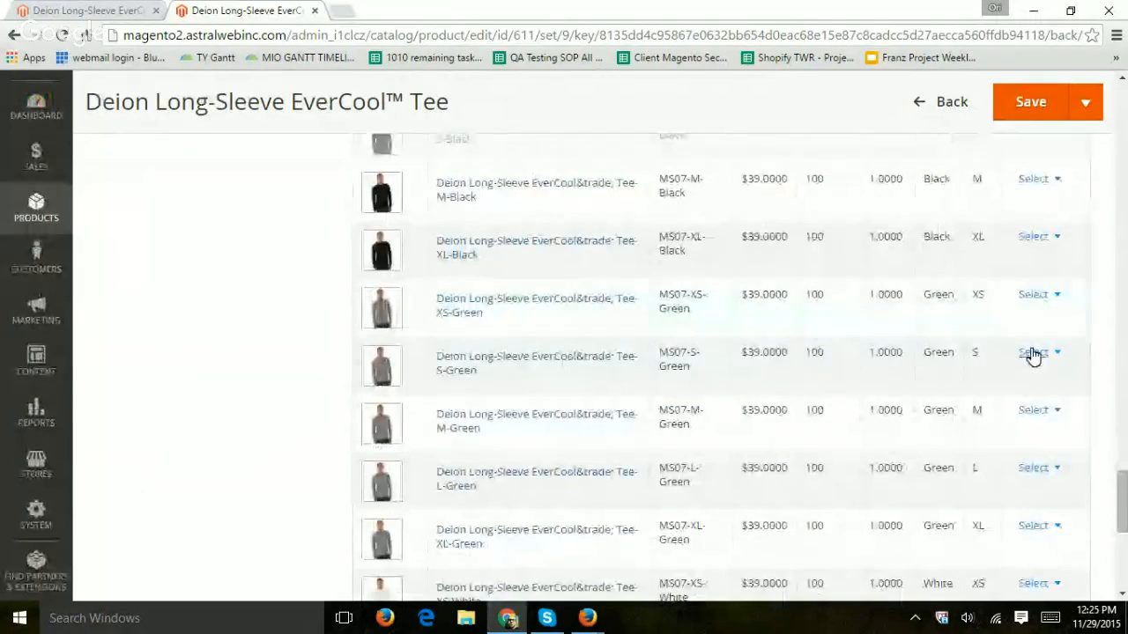
{"action": "scroll", "coordinate": [1105, 414], "scroll_direction": "up", "scroll_amount": 4}
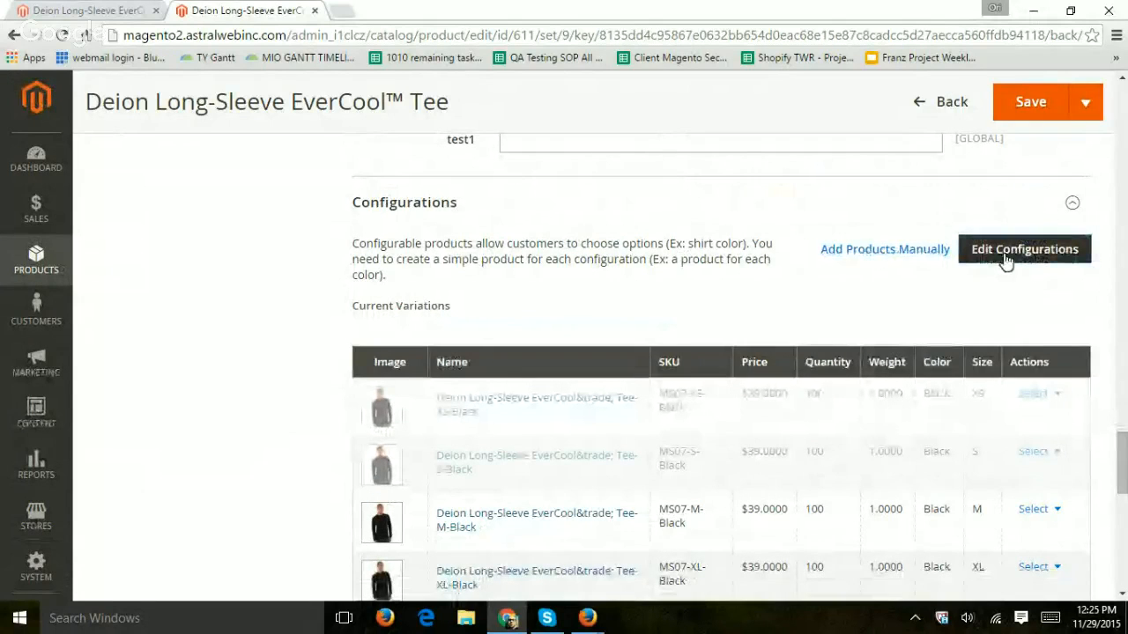
{"action": "left_click", "coordinate": [1013, 256]}
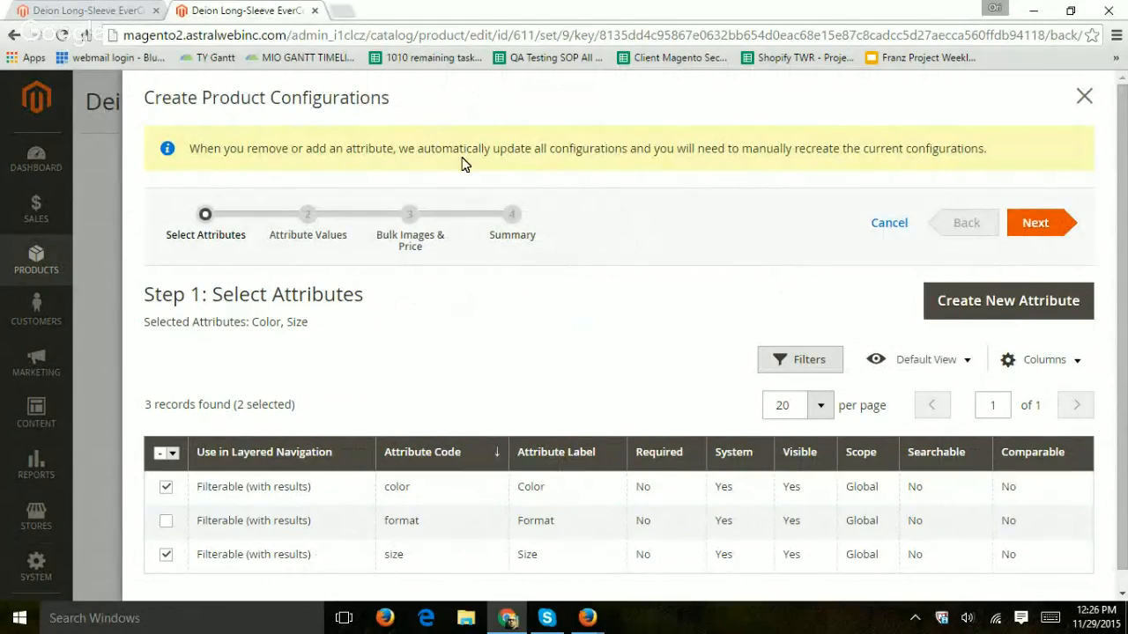
{"action": "scroll", "coordinate": [691, 290], "scroll_direction": "down", "scroll_amount": 1}
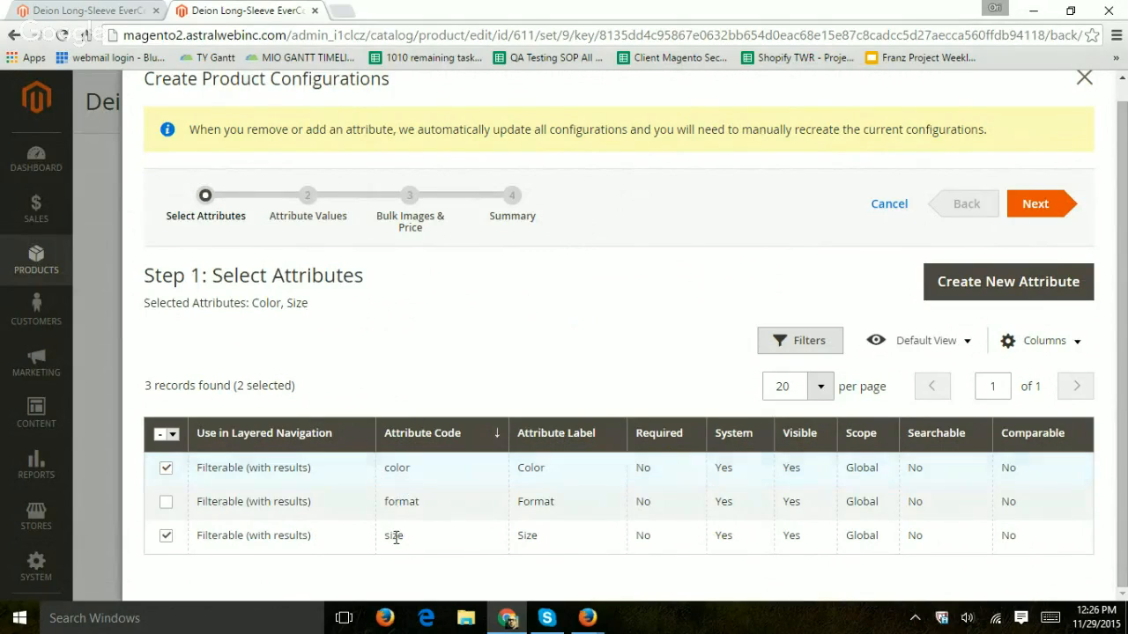
Compare the selected attributes with the Color and Size options on the tee's storefront page.
{"action": "left_click", "coordinate": [96, 11]}
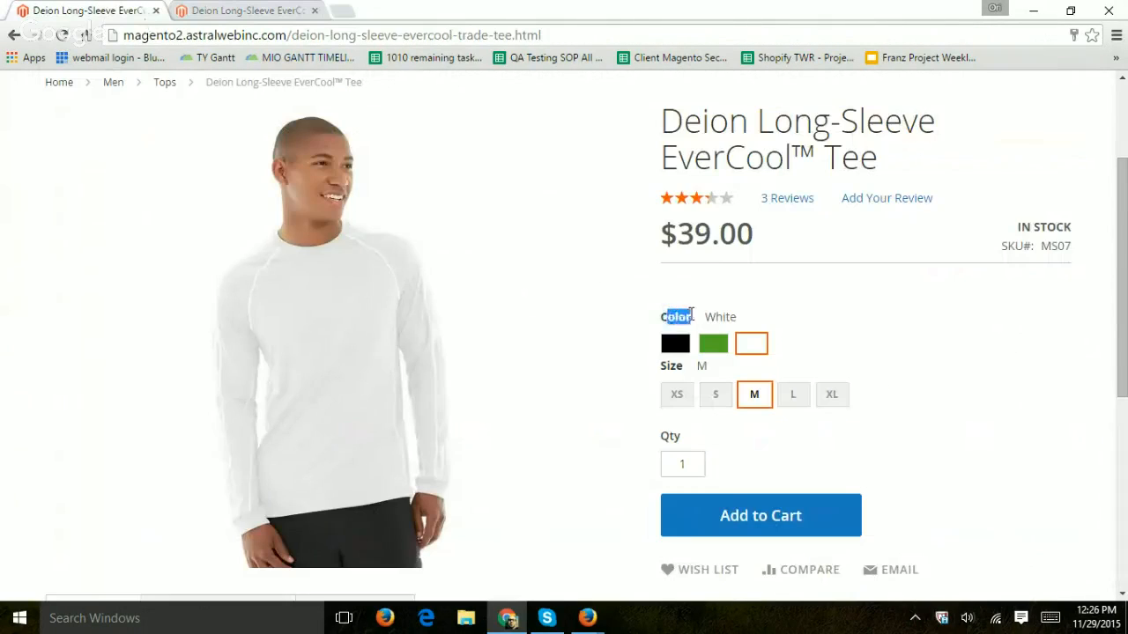
{"action": "left_click_drag", "start_coordinate": [660, 366], "coordinate": [685, 369]}
{"action": "left_click", "coordinate": [250, 11]}
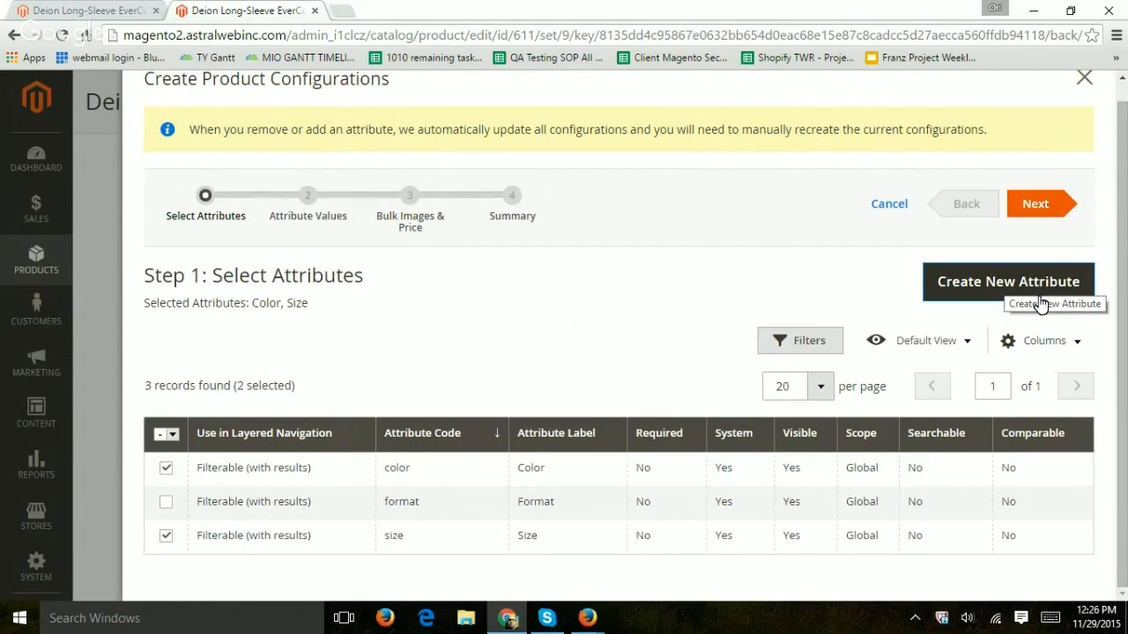
Continue to the attribute values with Color and Size selected, and compare the checked values with the storefront's swatches.
{"action": "left_click", "coordinate": [1029, 203]}
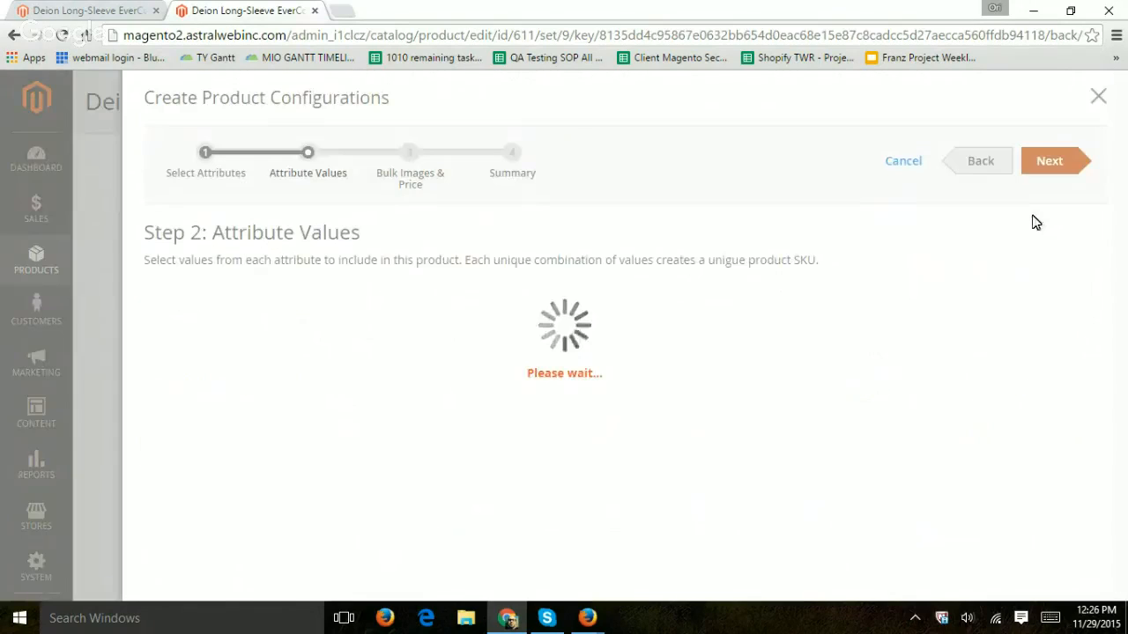
{"action": "scroll", "coordinate": [642, 303], "scroll_direction": "down", "scroll_amount": 1}
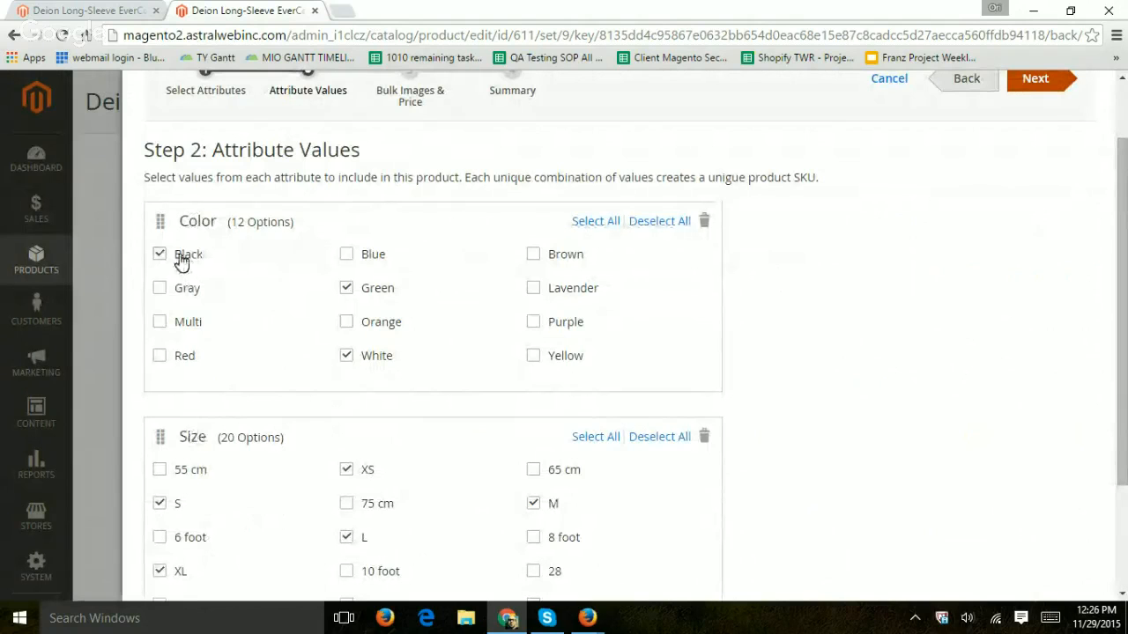
{"action": "left_click", "coordinate": [99, 10]}
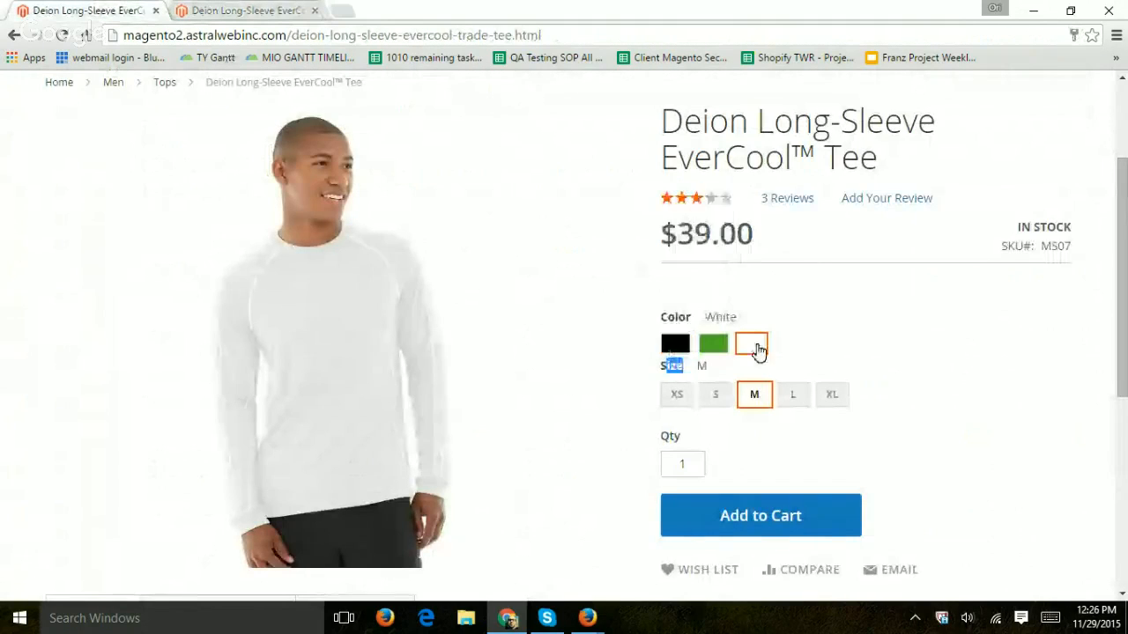
{"action": "mouse_move", "coordinate": [757, 350]}
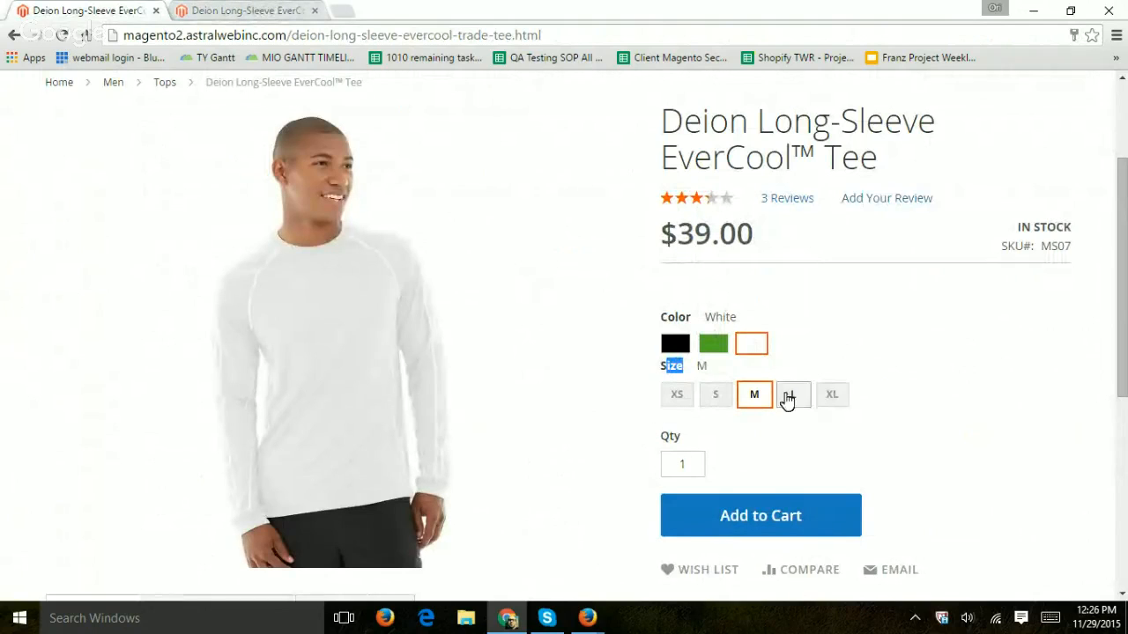
{"action": "left_click", "coordinate": [238, 10]}
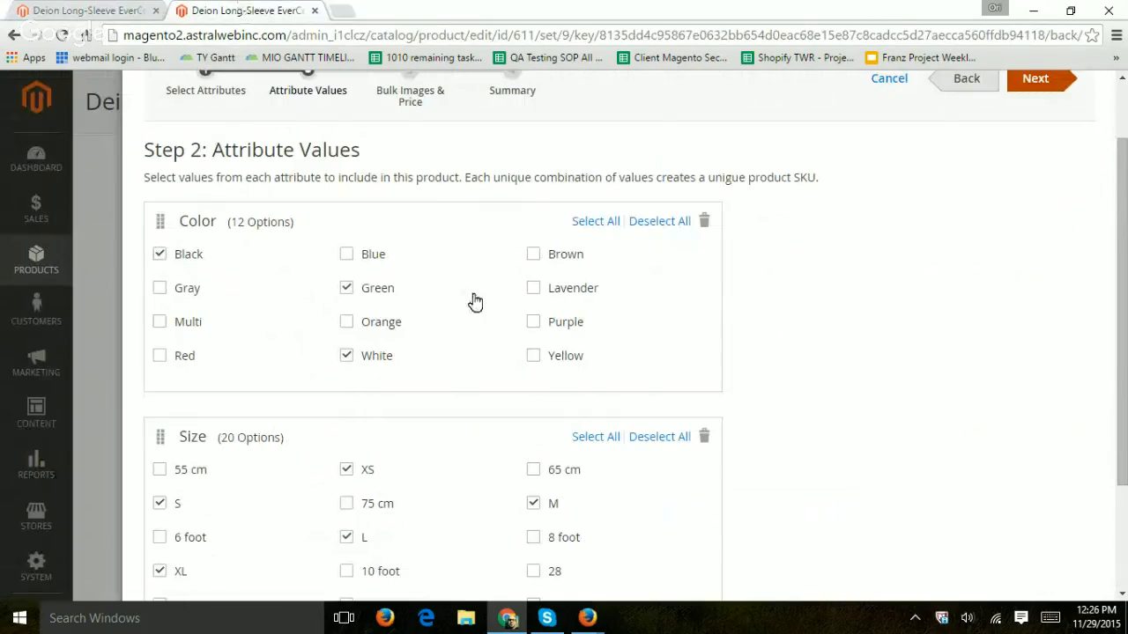
Review the checked size values and continue to the bulk images, price and quantity settings without changing them.
{"action": "scroll", "coordinate": [397, 363], "scroll_direction": "down", "scroll_amount": 2}
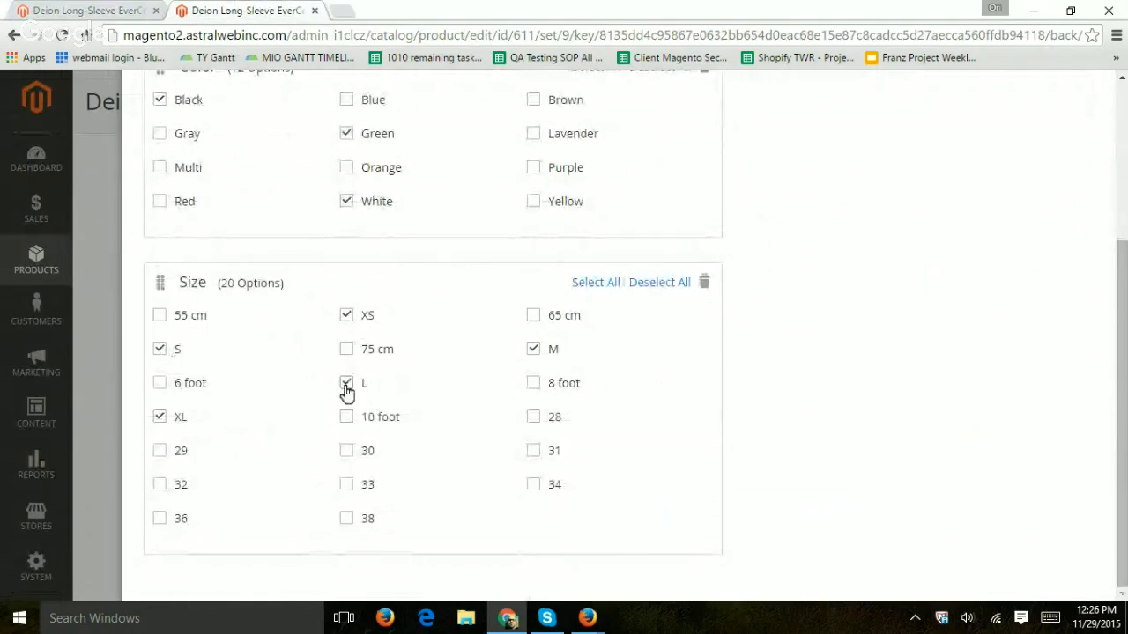
{"action": "scroll", "coordinate": [968, 345], "scroll_direction": "up", "scroll_amount": 3}
{"action": "left_click", "coordinate": [1029, 167]}
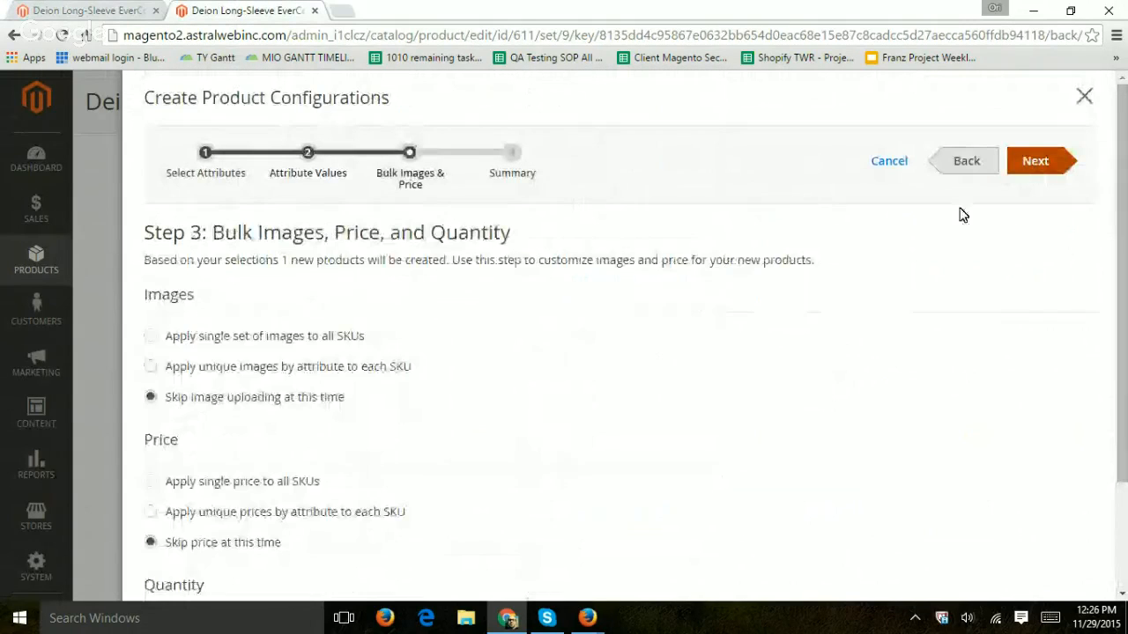
Examine the bulk Images, Price and Quantity options and compare them with the tee's storefront page.
{"action": "scroll", "coordinate": [541, 386], "scroll_direction": "down", "scroll_amount": 1}
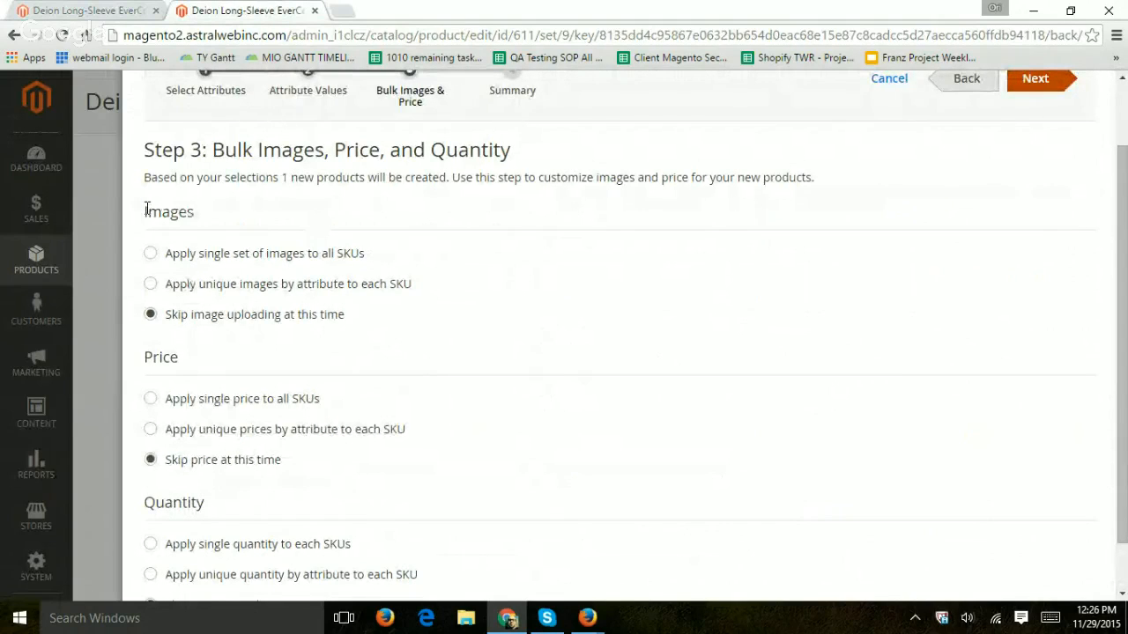
{"action": "left_click_drag", "start_coordinate": [146, 210], "coordinate": [162, 213]}
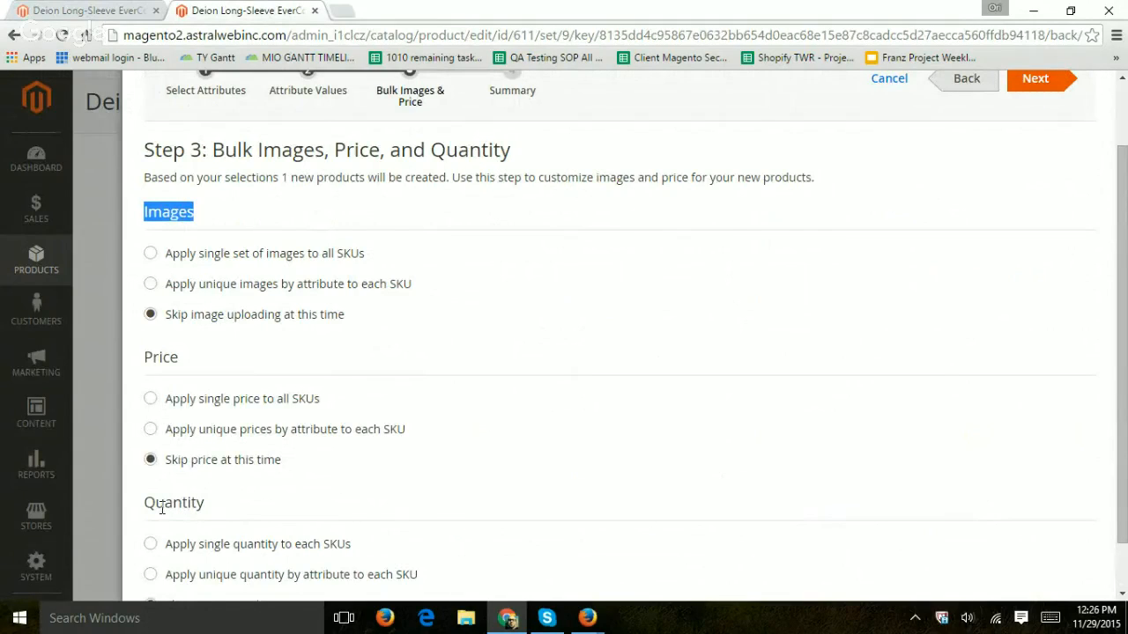
{"action": "left_click_drag", "start_coordinate": [161, 508], "coordinate": [172, 511]}
{"action": "left_click", "coordinate": [106, 9]}
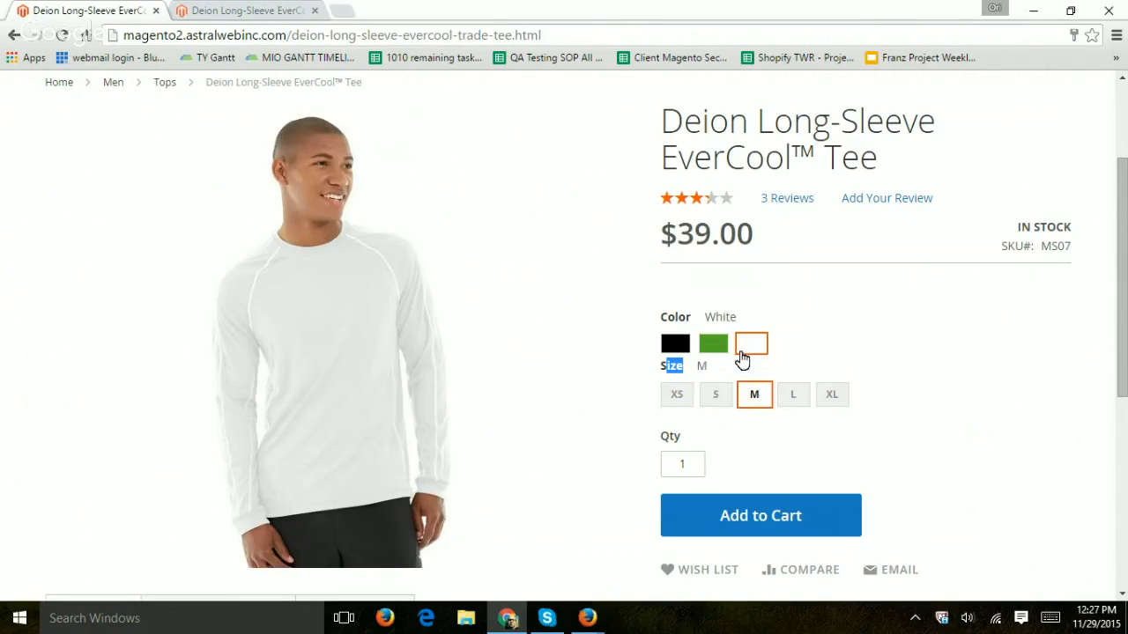
{"action": "left_click", "coordinate": [222, 16]}
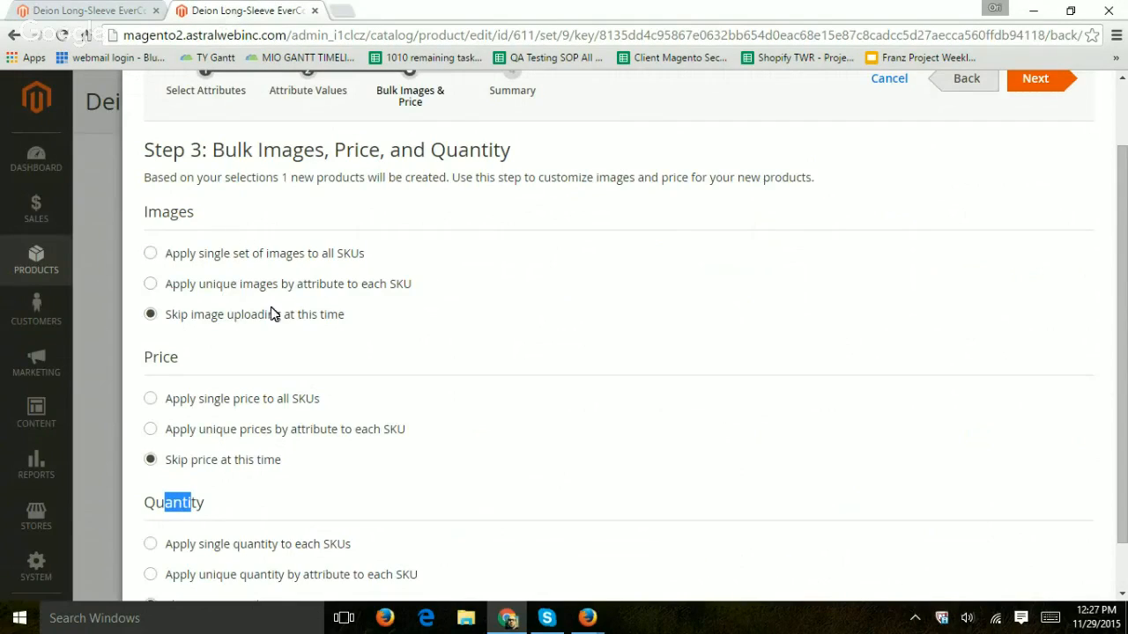
Choose to apply a single set of images to all SKUs, and check the tee's variations on the storefront.
{"action": "left_click", "coordinate": [243, 255]}
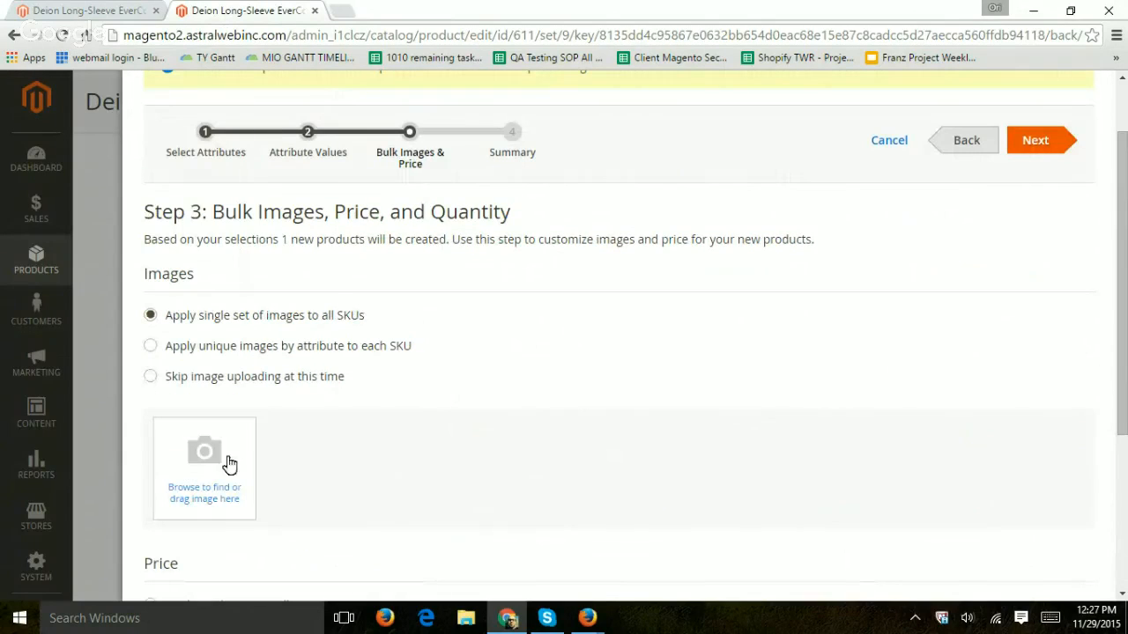
{"action": "scroll", "coordinate": [454, 388], "scroll_direction": "down", "scroll_amount": 1}
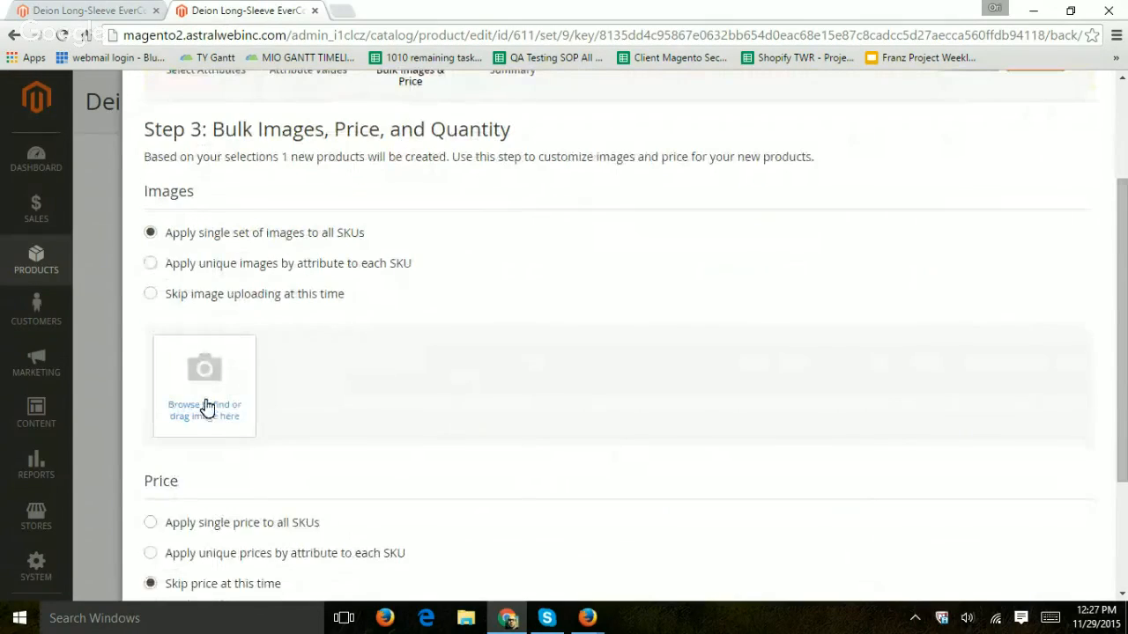
{"action": "left_click", "coordinate": [85, 11]}
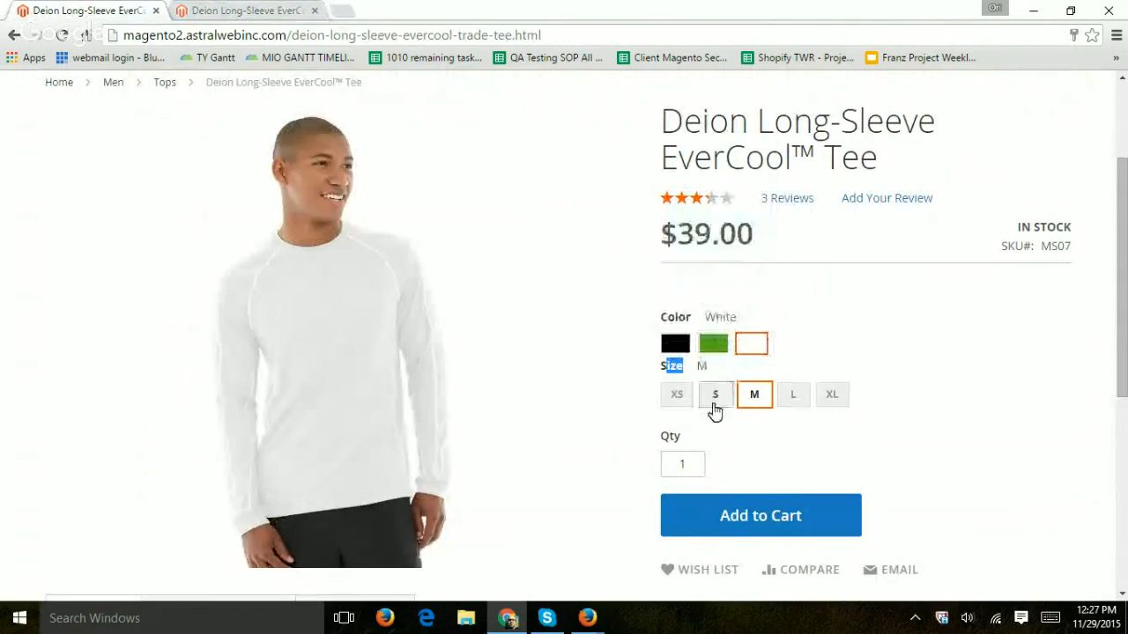
{"action": "left_click", "coordinate": [243, 10]}
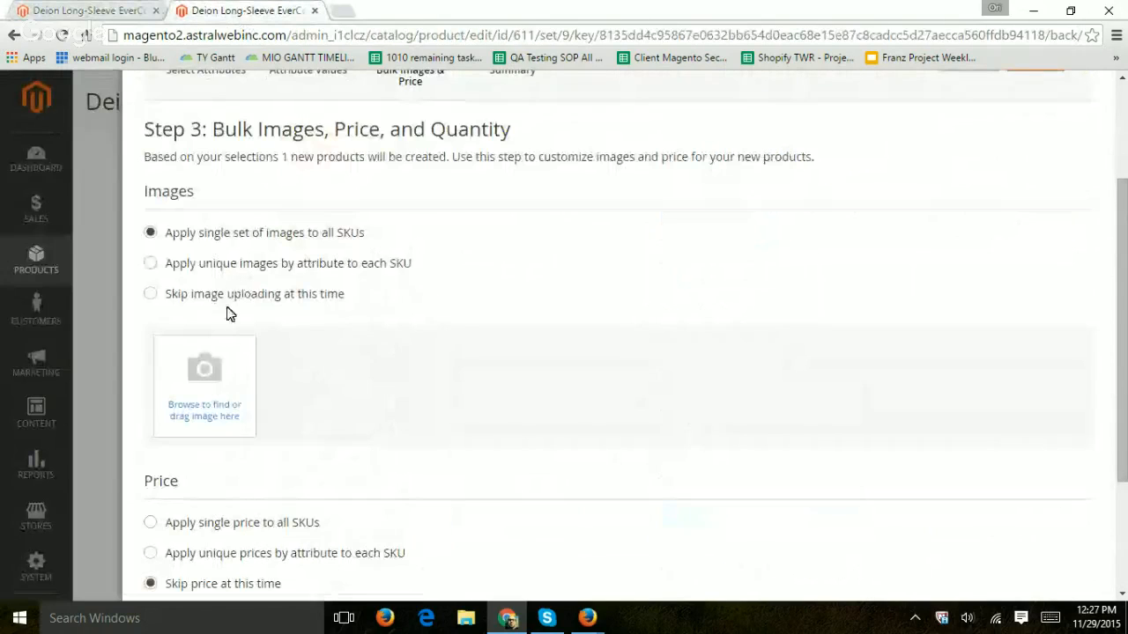
Choose to apply unique images by attribute to each SKU, with Color as the attribute.
{"action": "left_click", "coordinate": [283, 265]}
{"action": "left_click", "coordinate": [347, 345]}
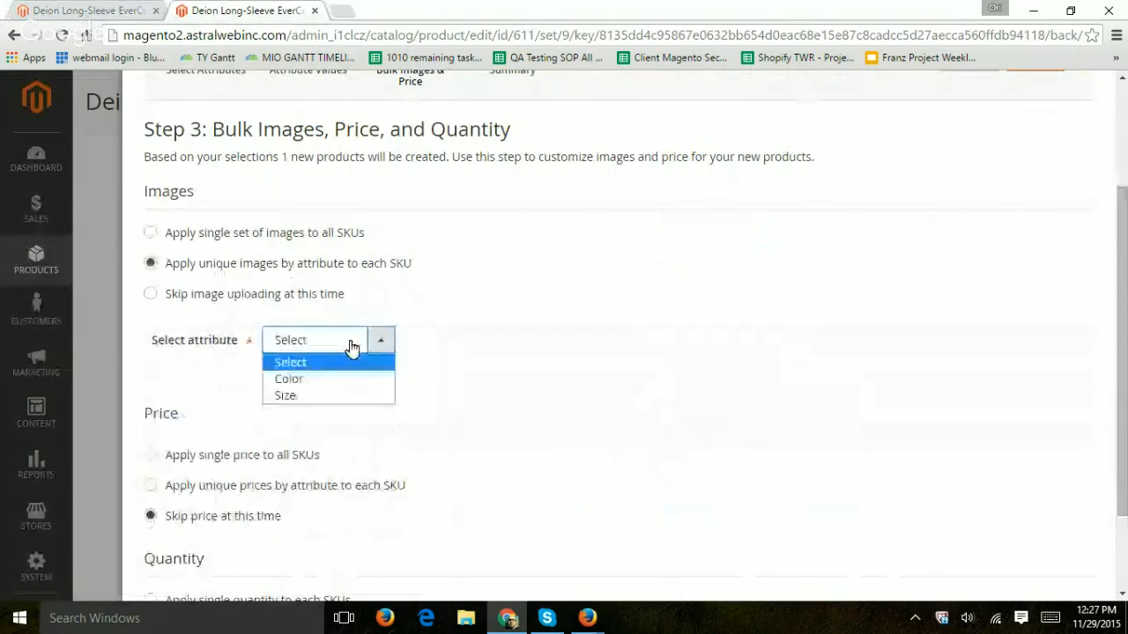
{"action": "left_click", "coordinate": [332, 378]}
{"action": "scroll", "coordinate": [622, 300], "scroll_direction": "down", "scroll_amount": 2}
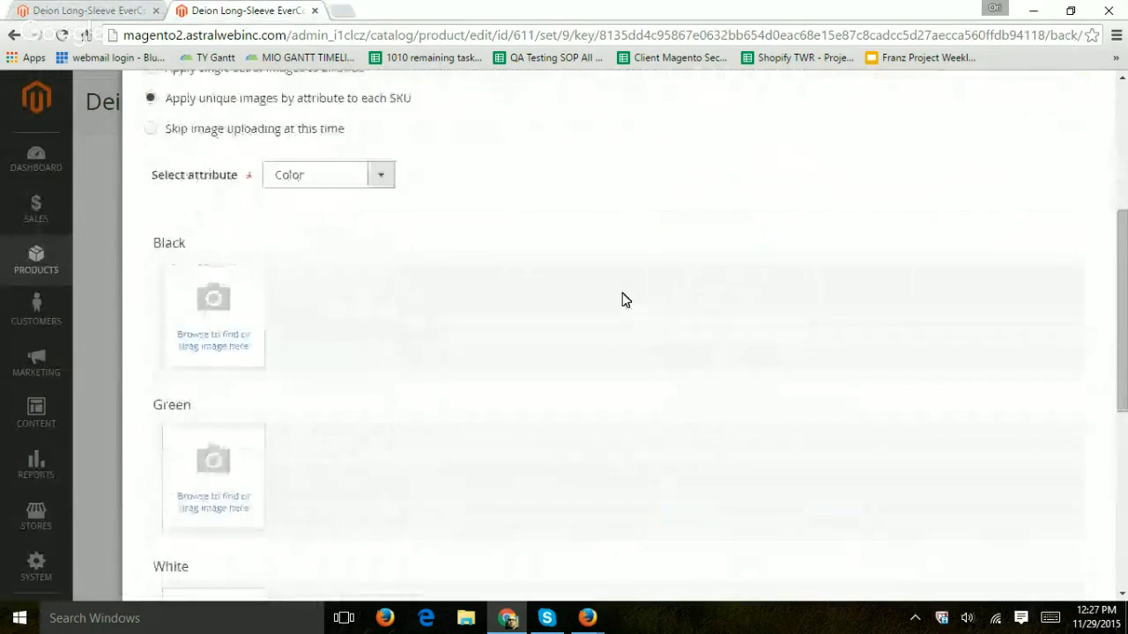
{"action": "scroll", "coordinate": [211, 300], "scroll_direction": "down", "scroll_amount": 1}
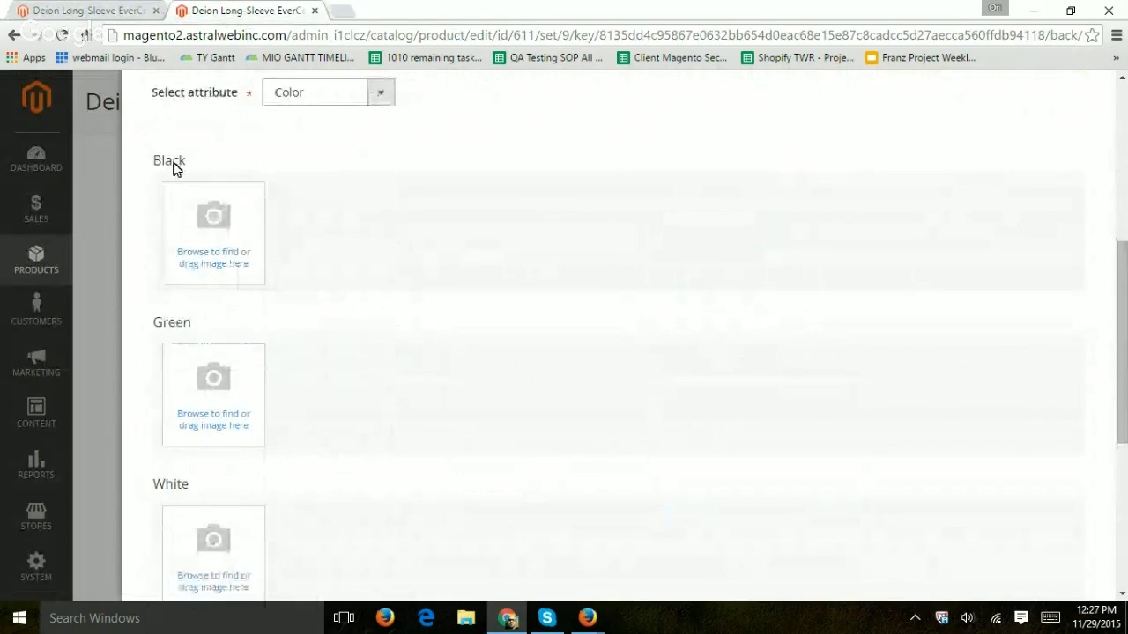
Compare the tee's Black and Green color options on its storefront page.
{"action": "left_click", "coordinate": [119, 7]}
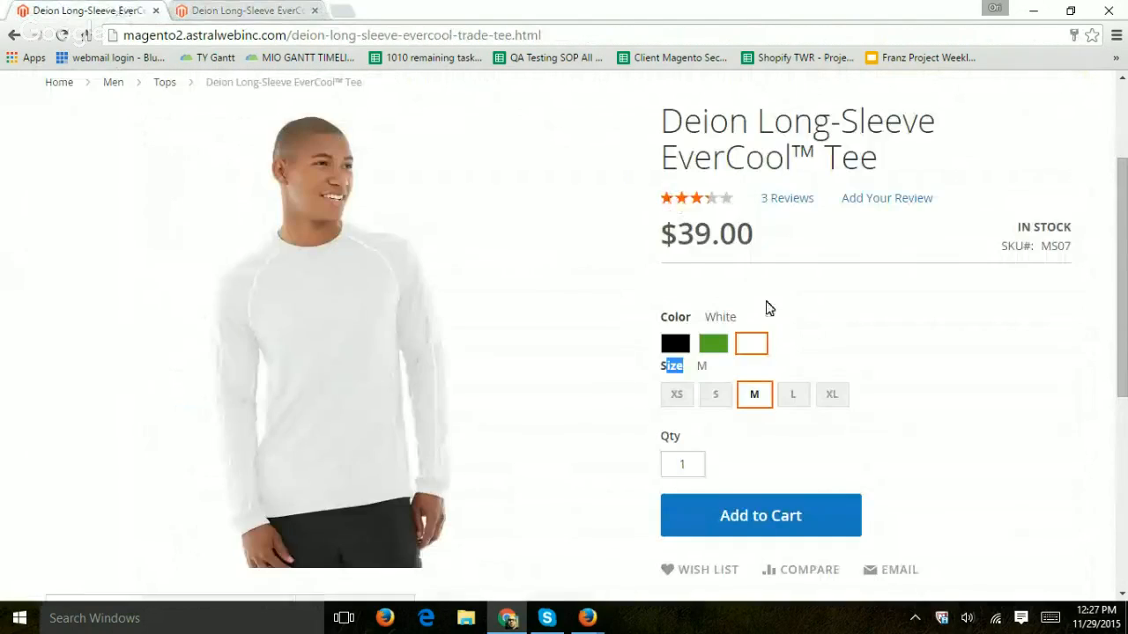
{"action": "left_click", "coordinate": [684, 349]}
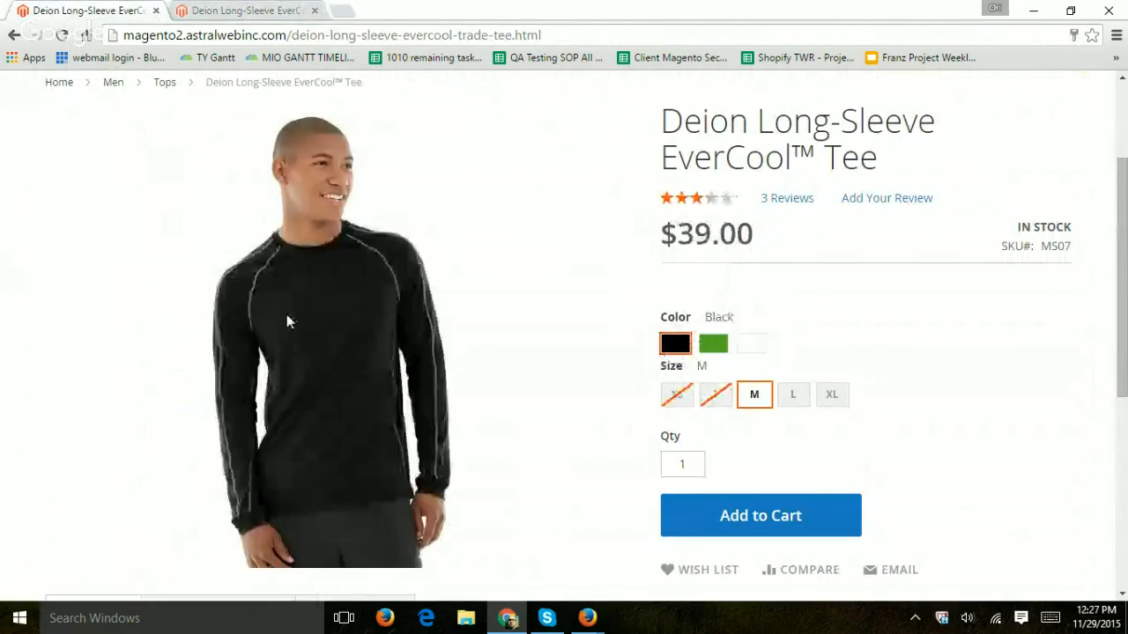
{"action": "left_click", "coordinate": [713, 344]}
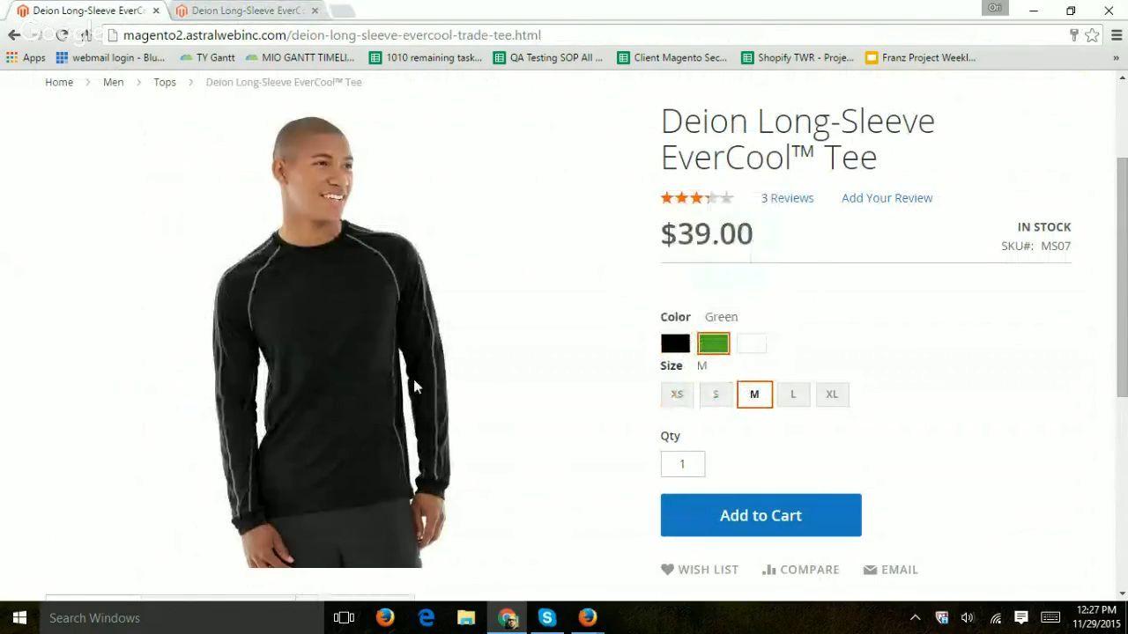
Set the bulk images option to skip uploading at this time and continue to the configuration summary.
{"action": "left_click", "coordinate": [276, 12]}
{"action": "scroll", "coordinate": [413, 297], "scroll_direction": "down", "scroll_amount": 1}
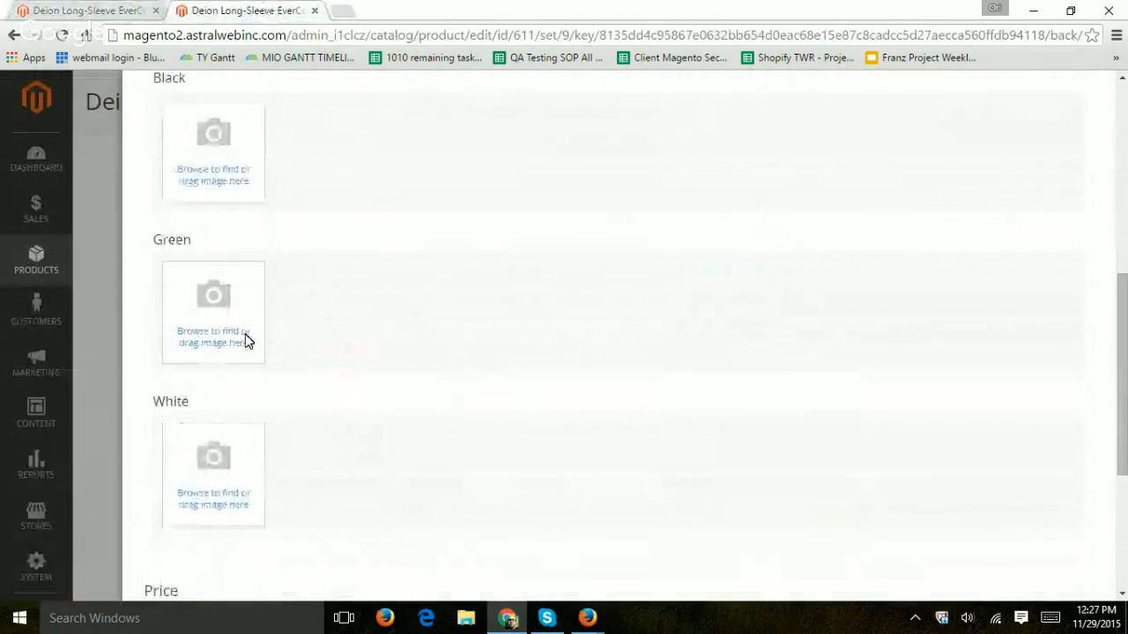
{"action": "scroll", "coordinate": [260, 331], "scroll_direction": "down", "scroll_amount": 3}
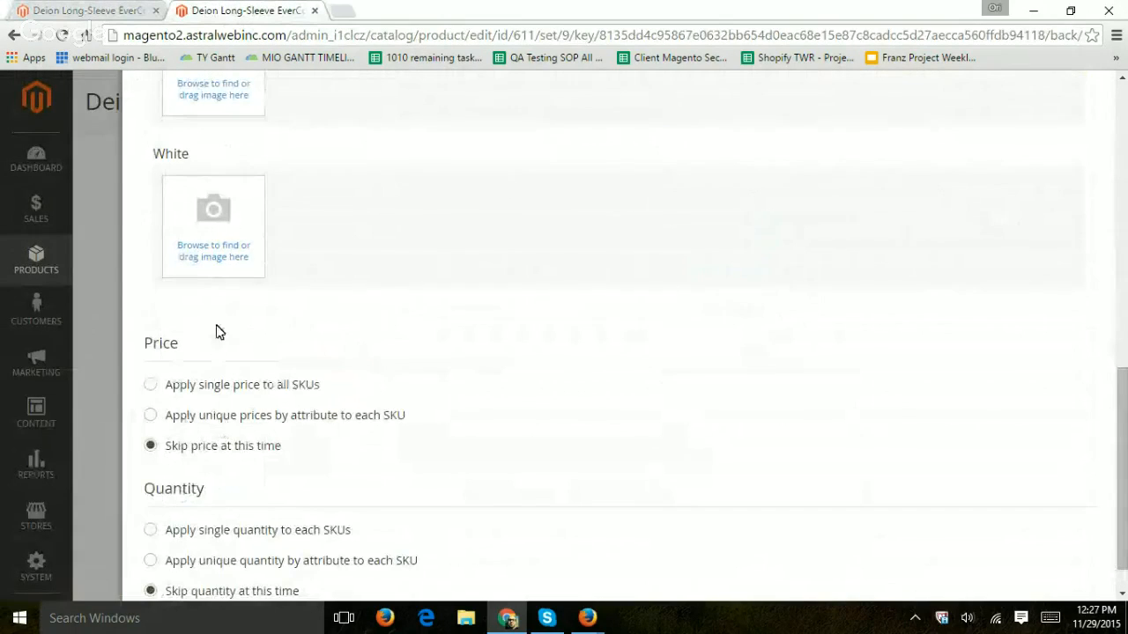
{"action": "scroll", "coordinate": [402, 274], "scroll_direction": "down", "scroll_amount": 1}
{"action": "scroll", "coordinate": [353, 432], "scroll_direction": "up", "scroll_amount": 9}
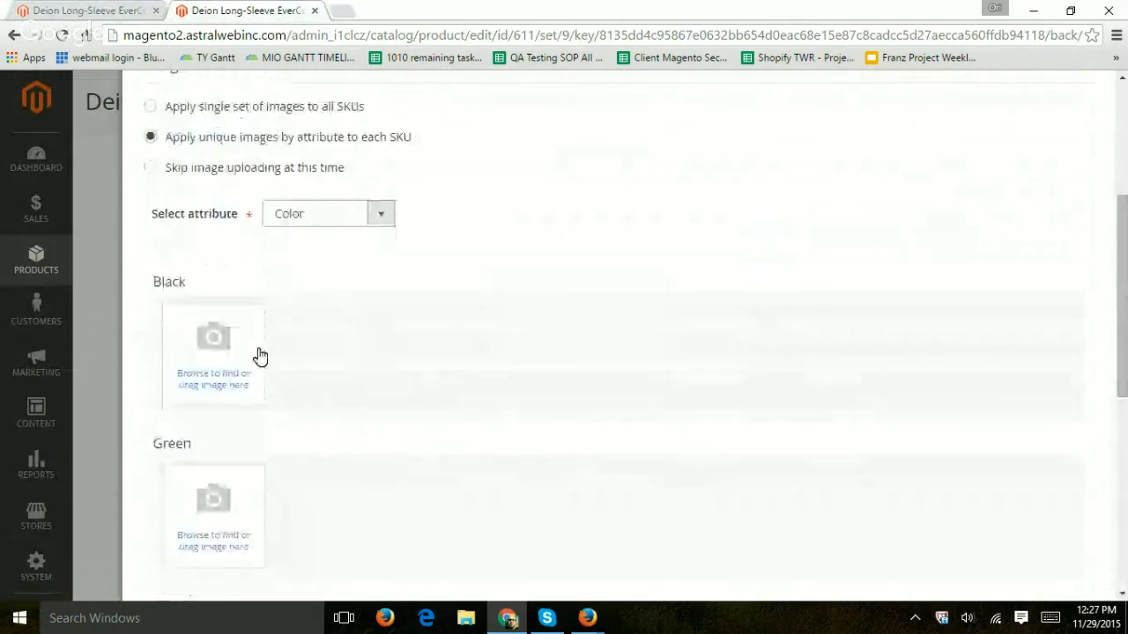
{"action": "left_click", "coordinate": [257, 416]}
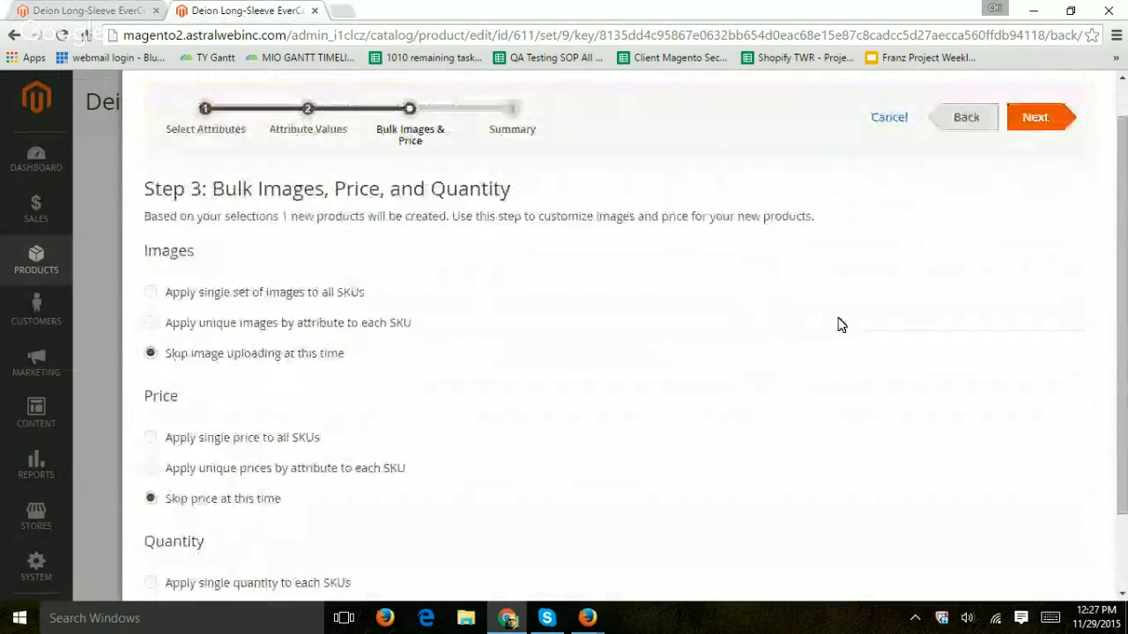
{"action": "scroll", "coordinate": [881, 282], "scroll_direction": "up", "scroll_amount": 1}
{"action": "left_click", "coordinate": [1038, 162]}
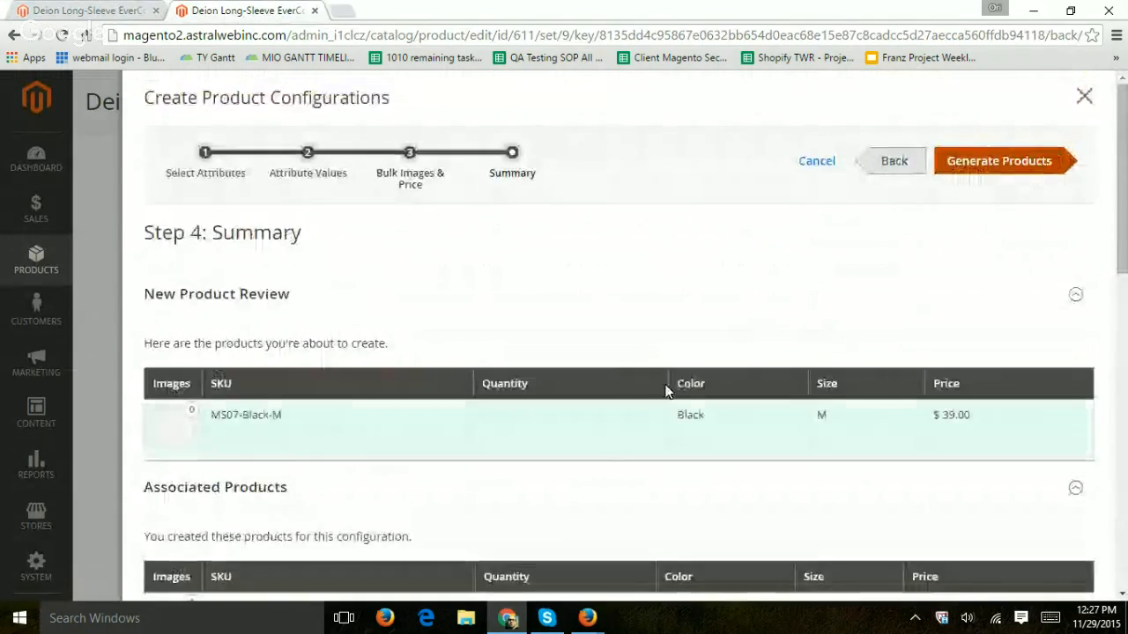
Review the new and associated products in the summary, and close the configuration wizard without generating products.
{"action": "scroll", "coordinate": [673, 370], "scroll_direction": "down", "scroll_amount": 2}
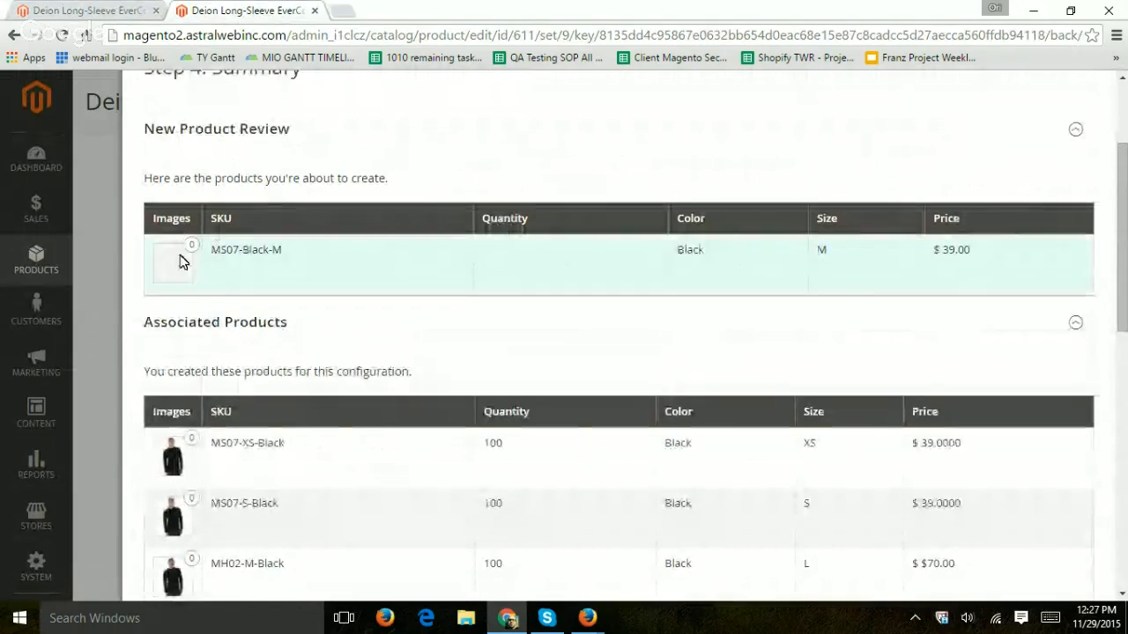
{"action": "scroll", "coordinate": [340, 349], "scroll_direction": "down", "scroll_amount": 2}
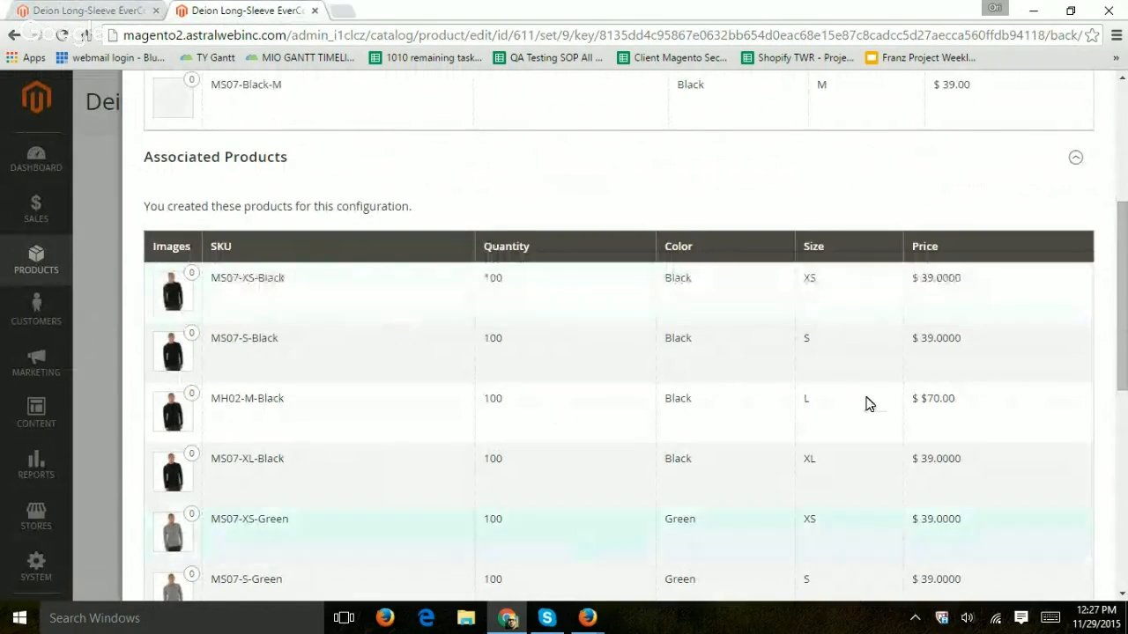
{"action": "scroll", "coordinate": [1028, 463], "scroll_direction": "down", "scroll_amount": 6}
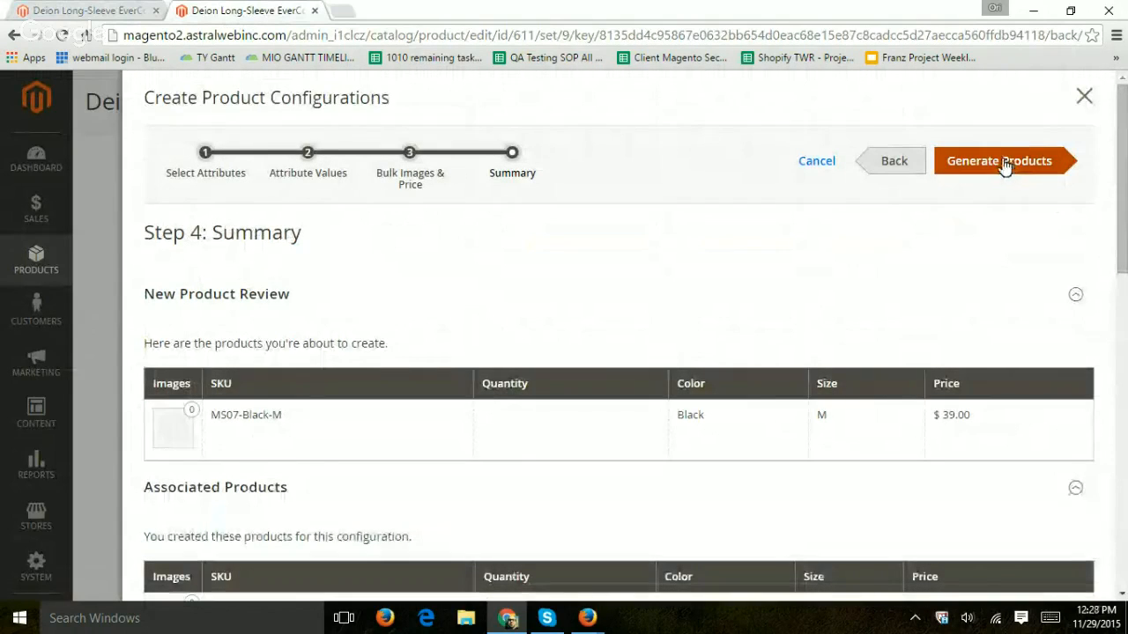
{"action": "left_click", "coordinate": [1084, 96]}
Review the tee's current variations by SKU, price, quantity, color and size, and compare them with the storefront page.
{"action": "scroll", "coordinate": [1046, 258], "scroll_direction": "down", "scroll_amount": 8}
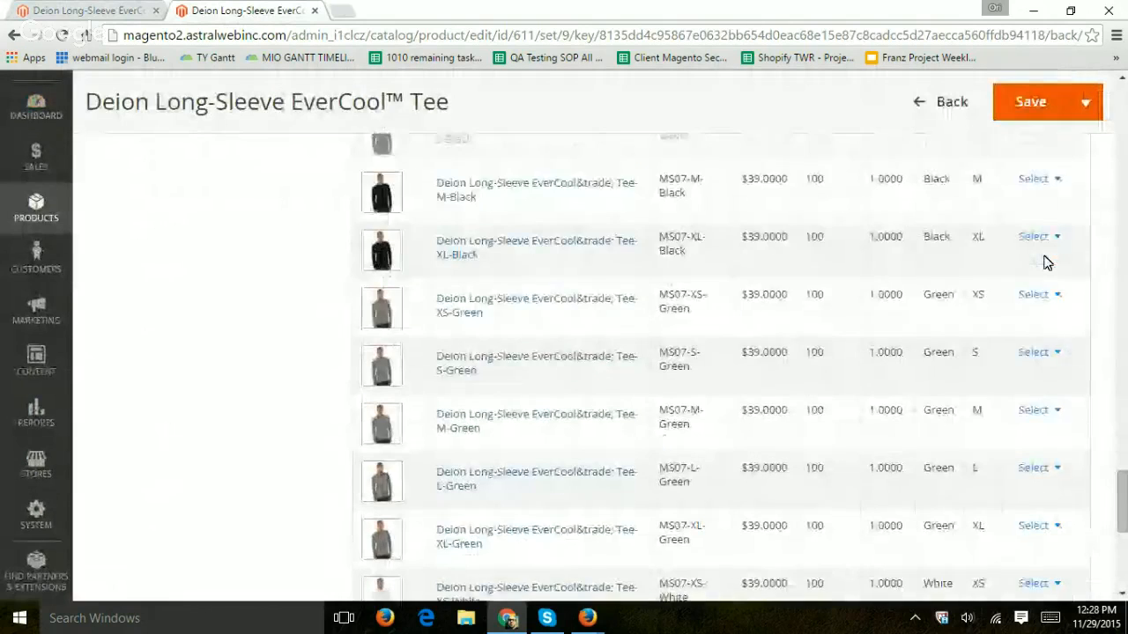
{"action": "scroll", "coordinate": [1057, 286], "scroll_direction": "down", "scroll_amount": 3}
{"action": "scroll", "coordinate": [965, 441], "scroll_direction": "up", "scroll_amount": 2}
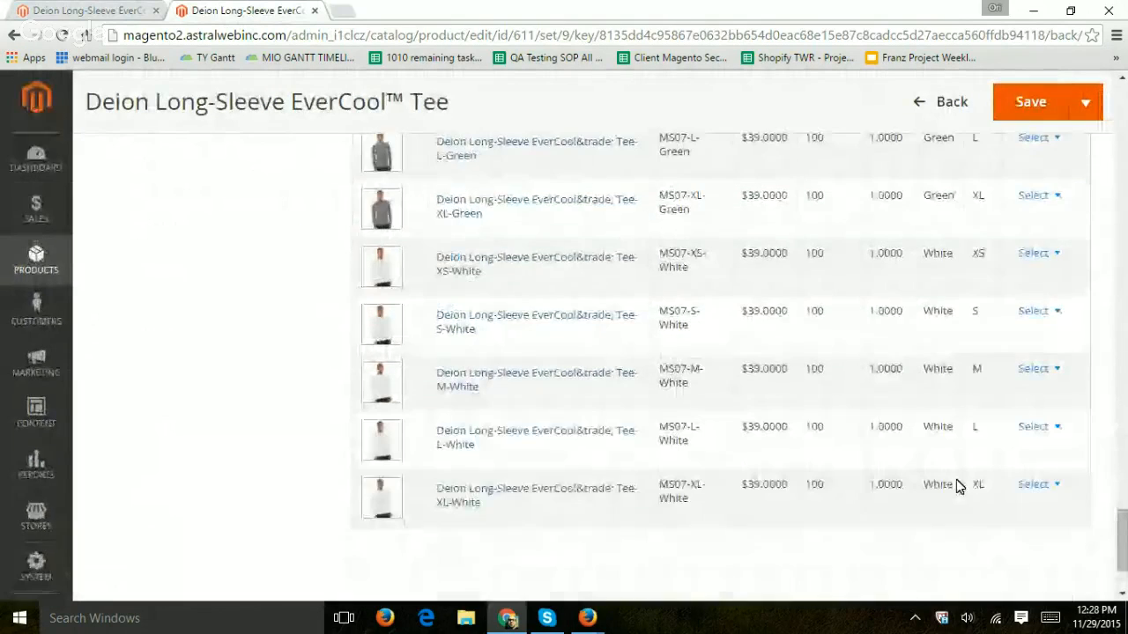
{"action": "scroll", "coordinate": [954, 486], "scroll_direction": "up", "scroll_amount": 8}
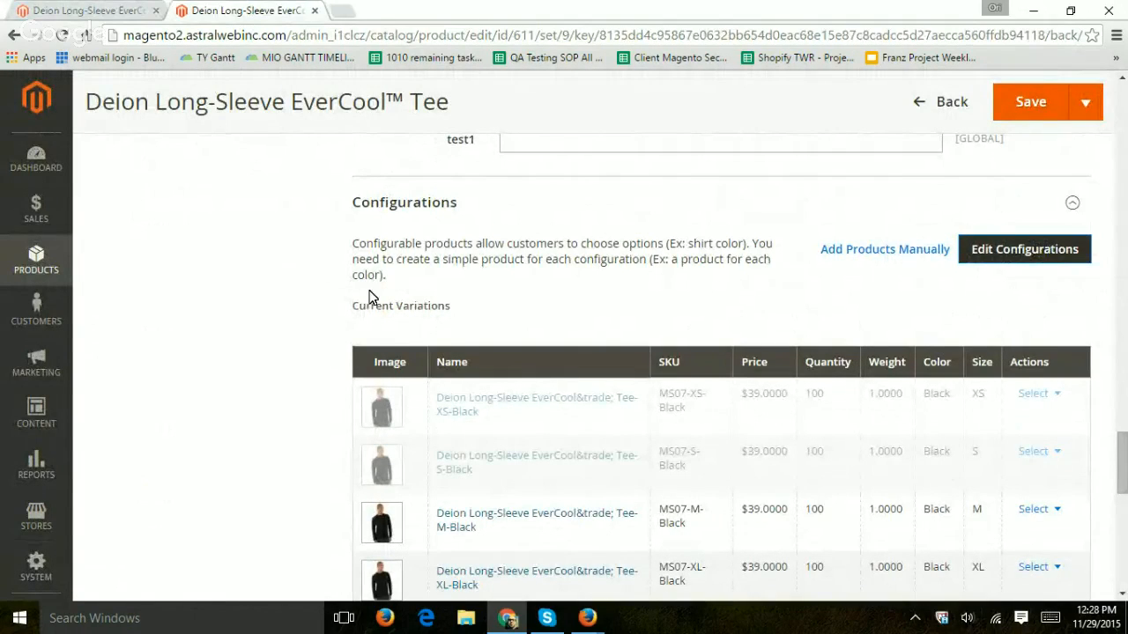
{"action": "scroll", "coordinate": [370, 298], "scroll_direction": "down", "scroll_amount": 2}
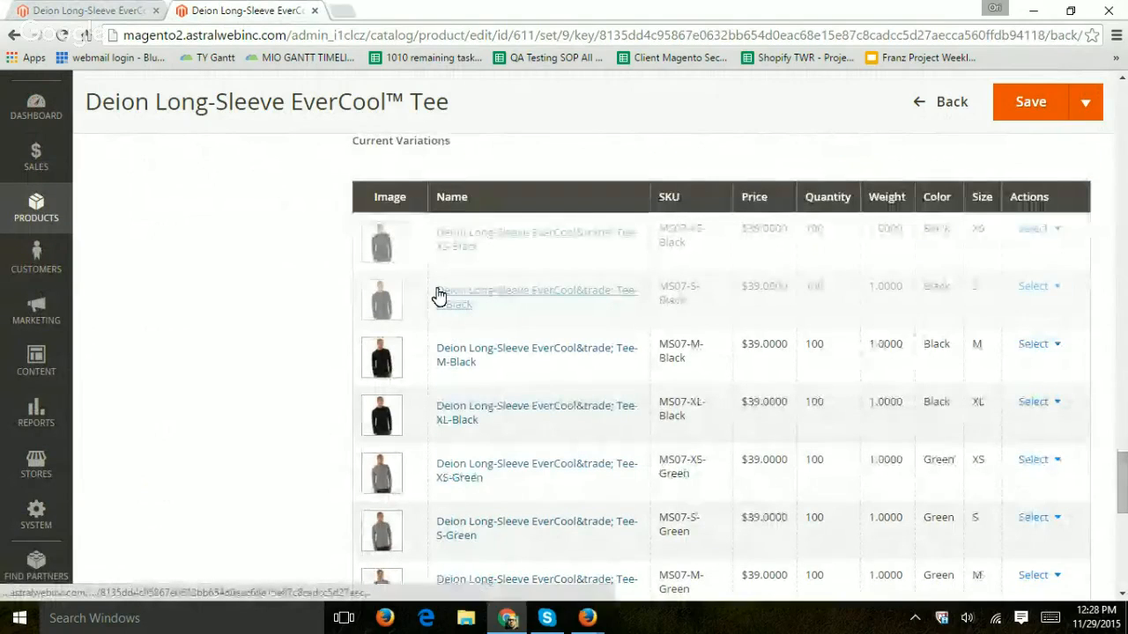
{"action": "left_click", "coordinate": [124, 10]}
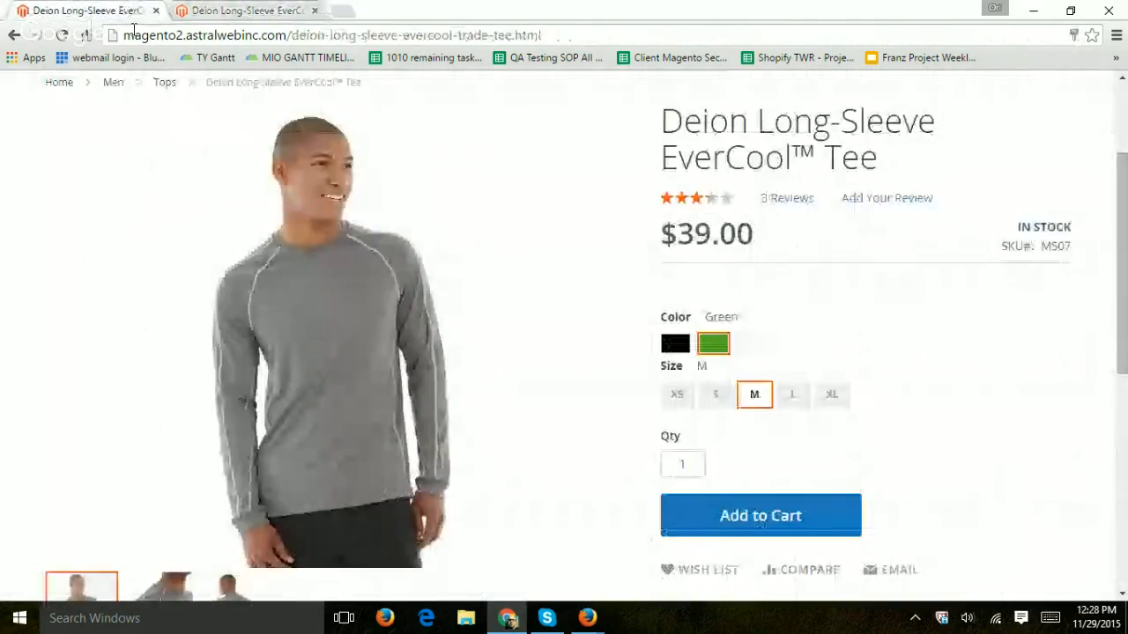
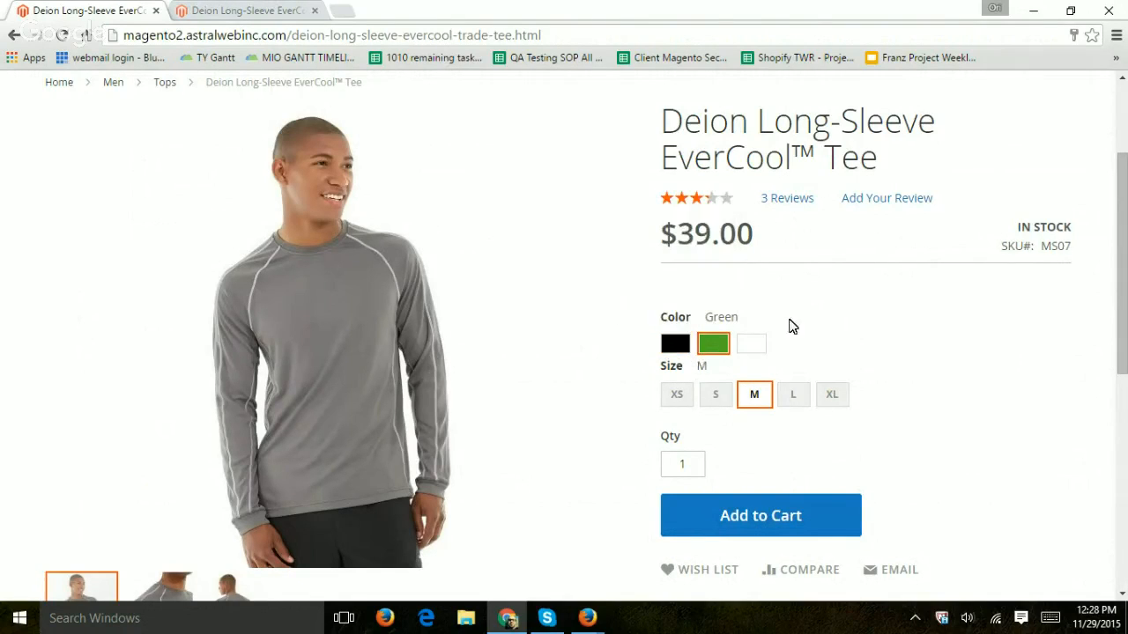
{"action": "left_click", "coordinate": [270, 11]}
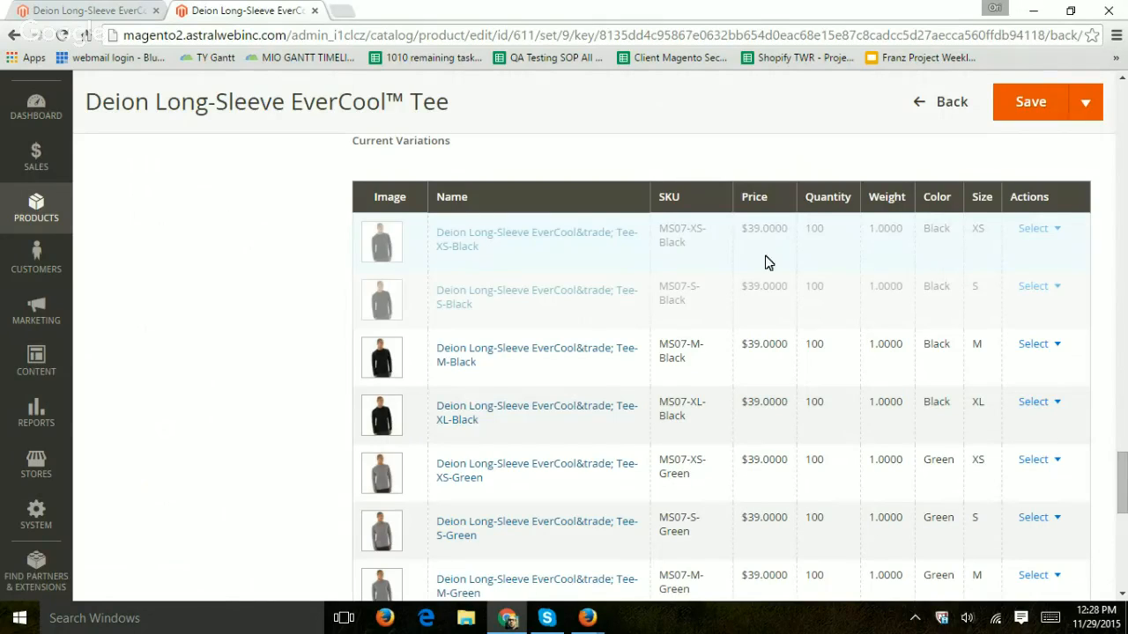
Go back to the product catalog and open the tee's XS-White simple product for editing.
{"action": "scroll", "coordinate": [1022, 269], "scroll_direction": "up", "scroll_amount": 10}
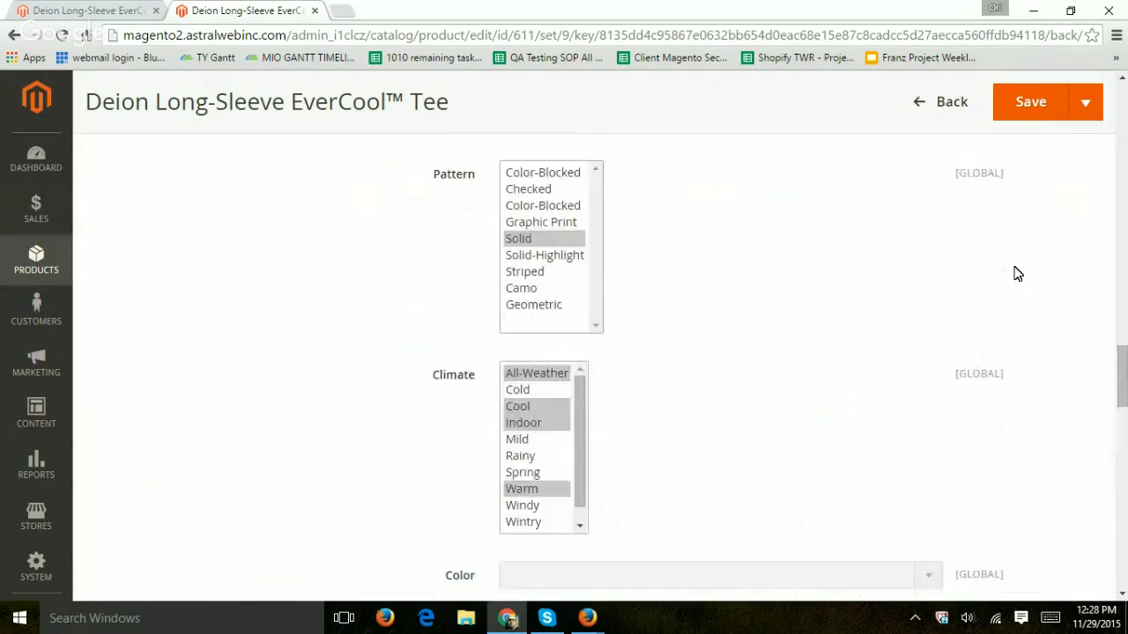
{"action": "left_click", "coordinate": [46, 263]}
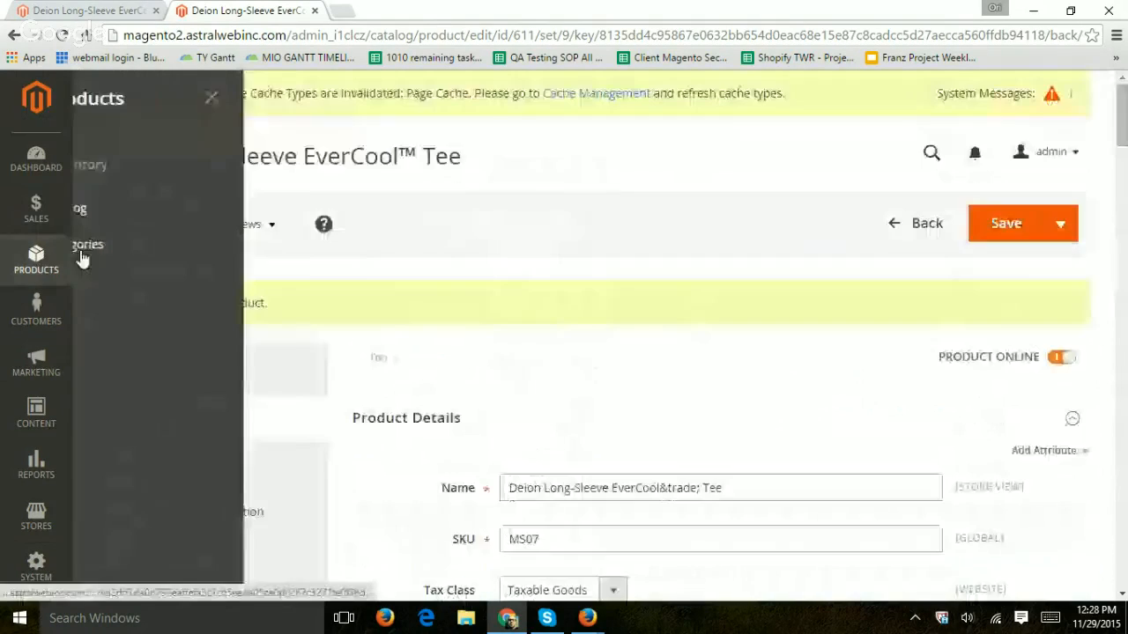
{"action": "left_click", "coordinate": [134, 209]}
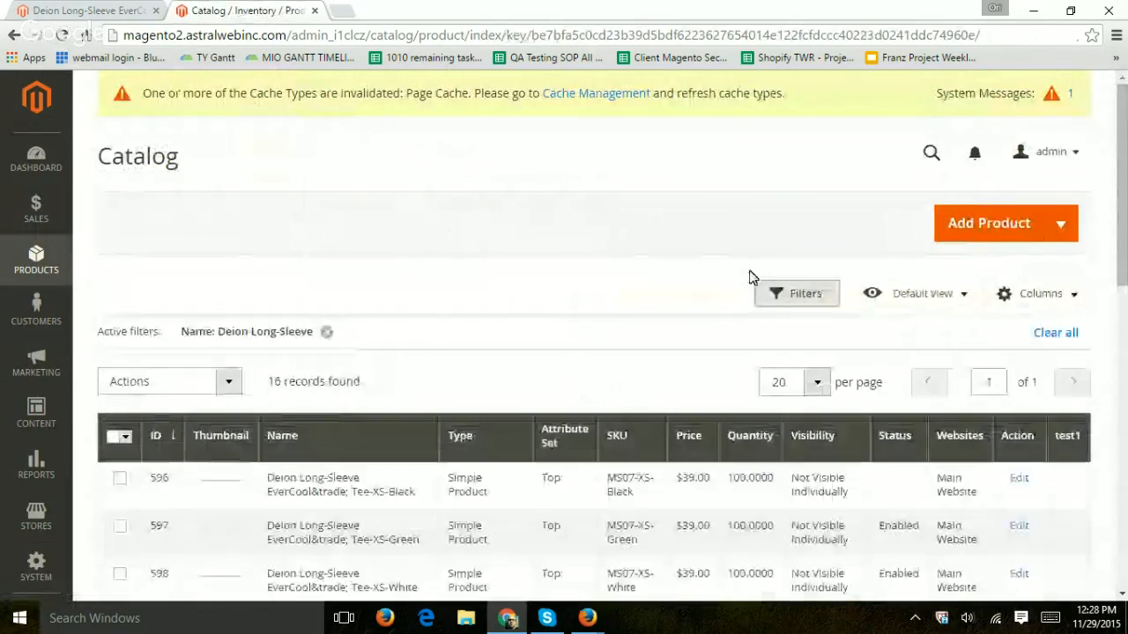
{"action": "scroll", "coordinate": [390, 470], "scroll_direction": "down", "scroll_amount": 2}
{"action": "scroll", "coordinate": [372, 307], "scroll_direction": "down", "scroll_amount": 2}
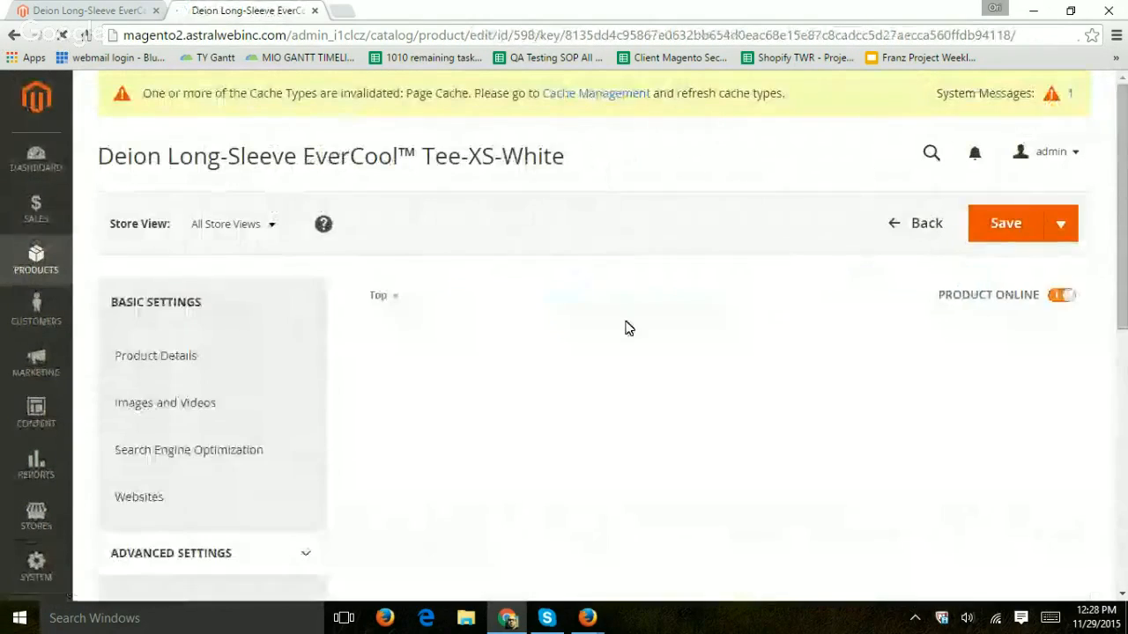
Set the XS-White tee's quantity to 23, save the product, and check the tee's storefront page.
{"action": "scroll", "coordinate": [676, 278], "scroll_direction": "down", "scroll_amount": 1}
{"action": "scroll", "coordinate": [699, 262], "scroll_direction": "down", "scroll_amount": 5}
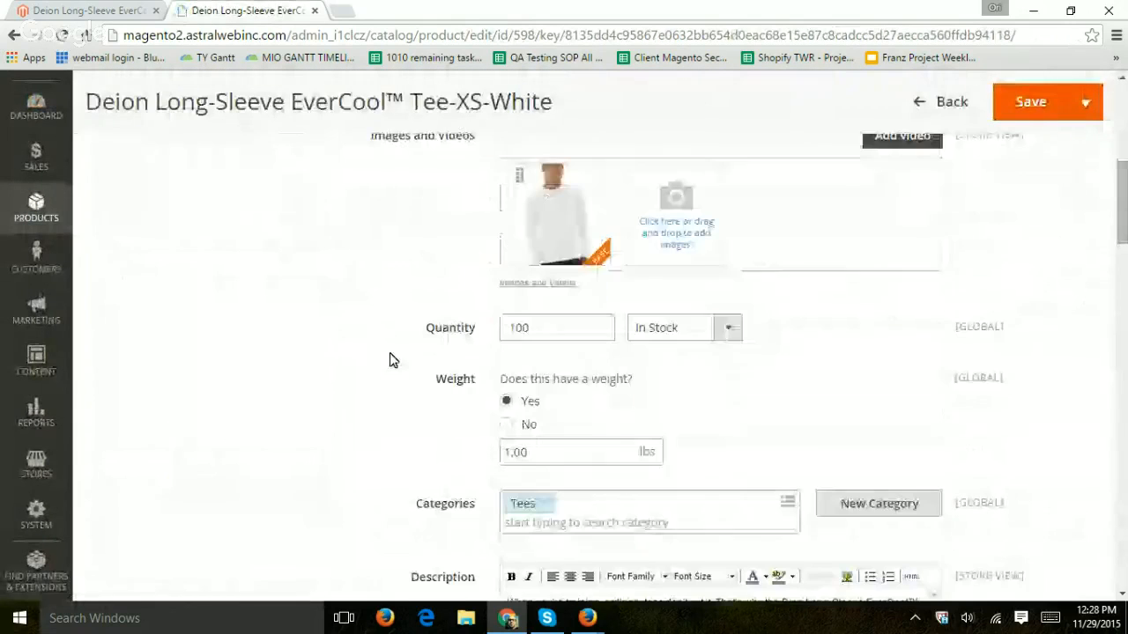
{"action": "left_click_drag", "start_coordinate": [534, 335], "coordinate": [462, 329]}
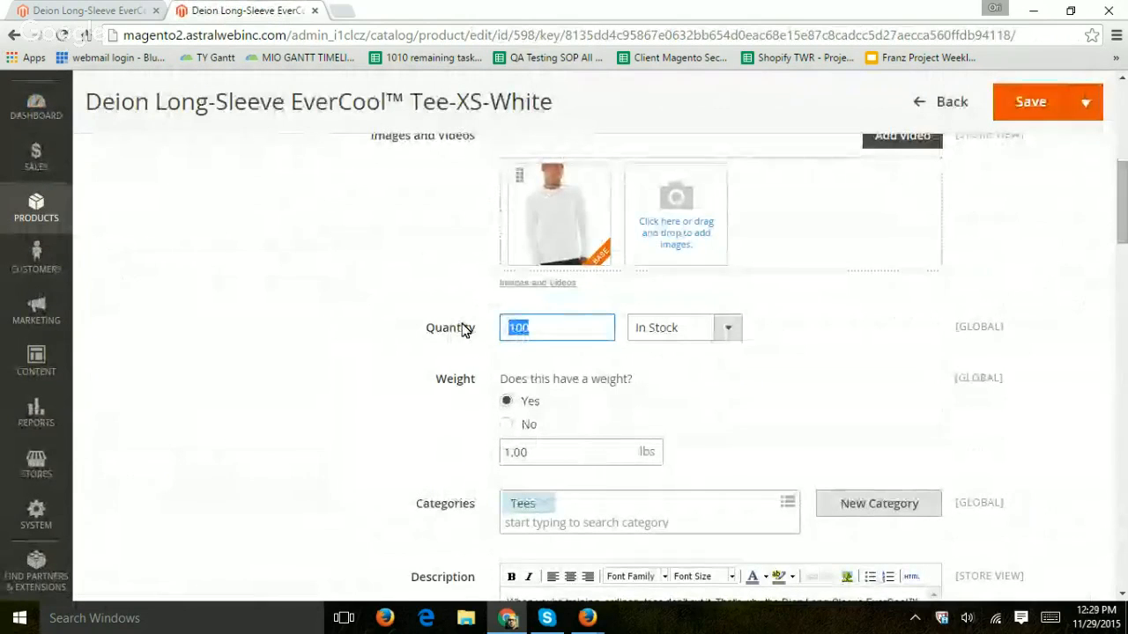
{"action": "type", "text": "23"}
{"action": "left_click", "coordinate": [1032, 104]}
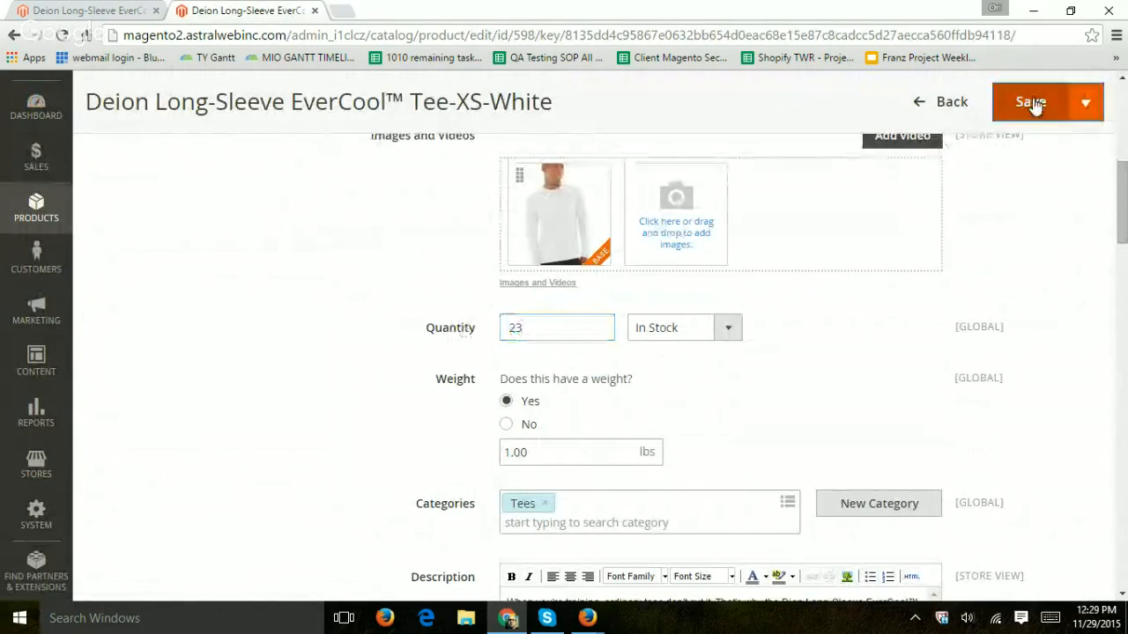
{"action": "left_click", "coordinate": [92, 11]}
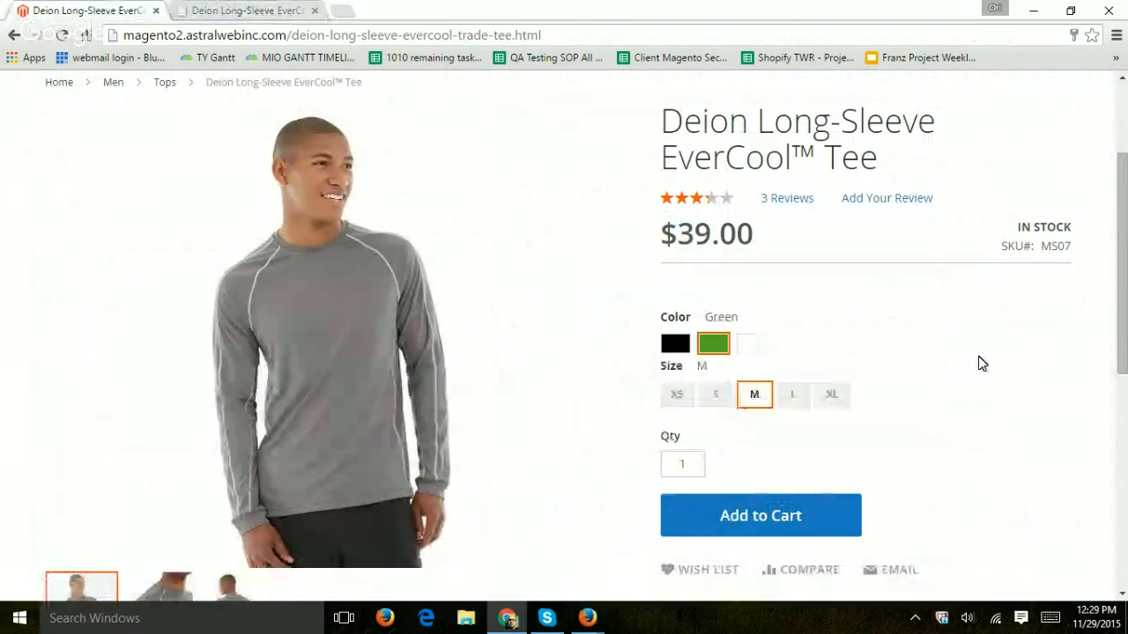
{"action": "left_click", "coordinate": [274, 13]}
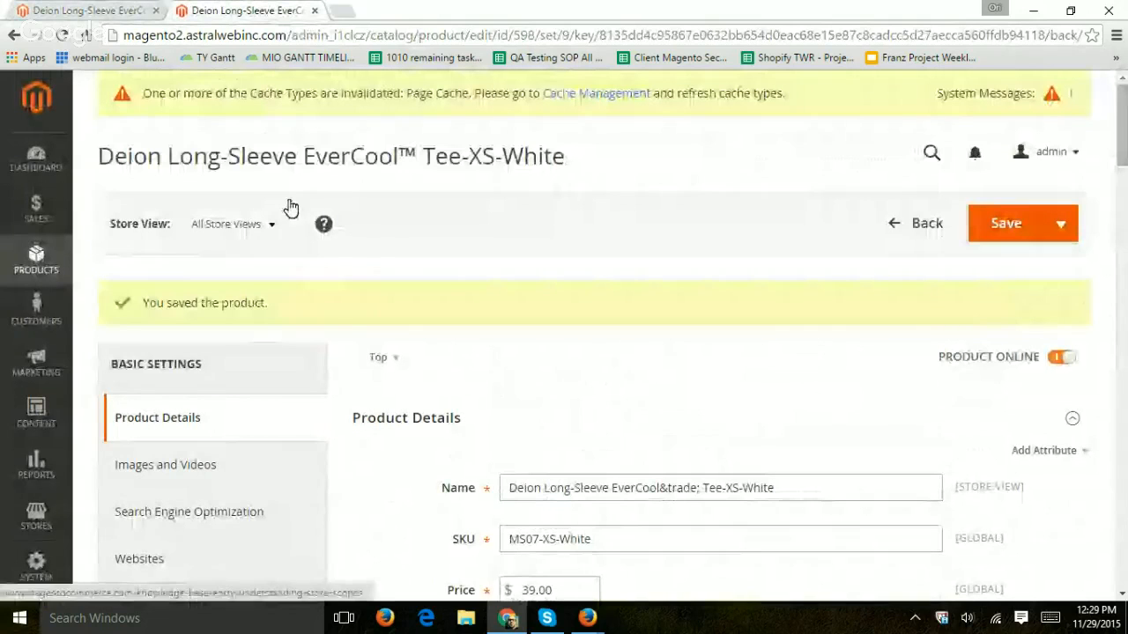
Return to the product catalog and start creating a new simple product.
{"action": "left_click", "coordinate": [34, 257]}
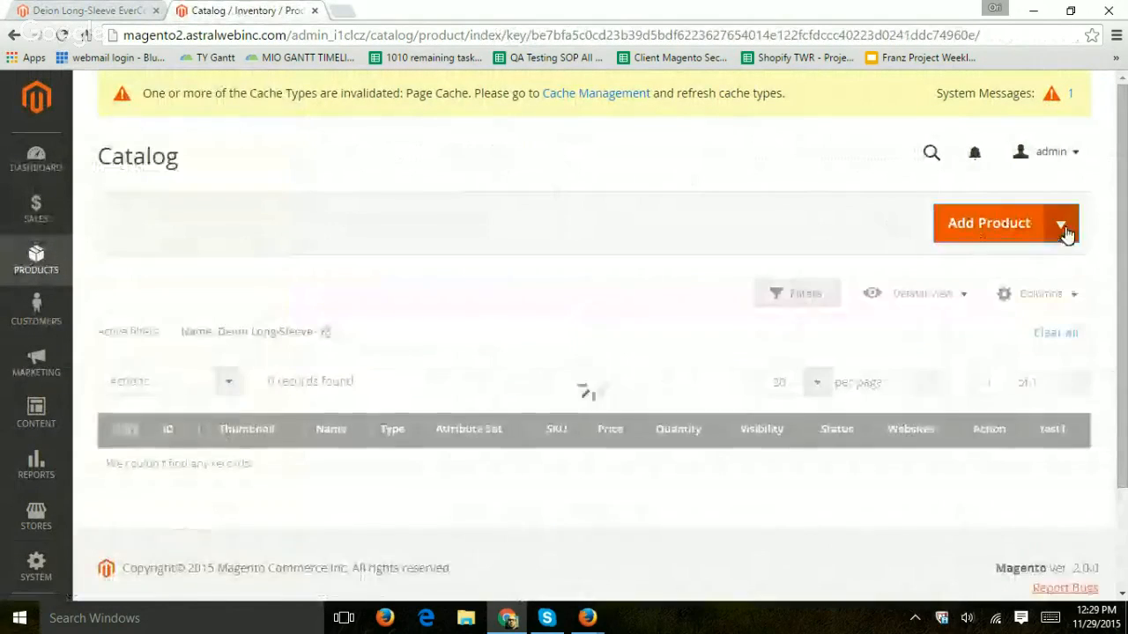
{"action": "left_click", "coordinate": [1063, 227]}
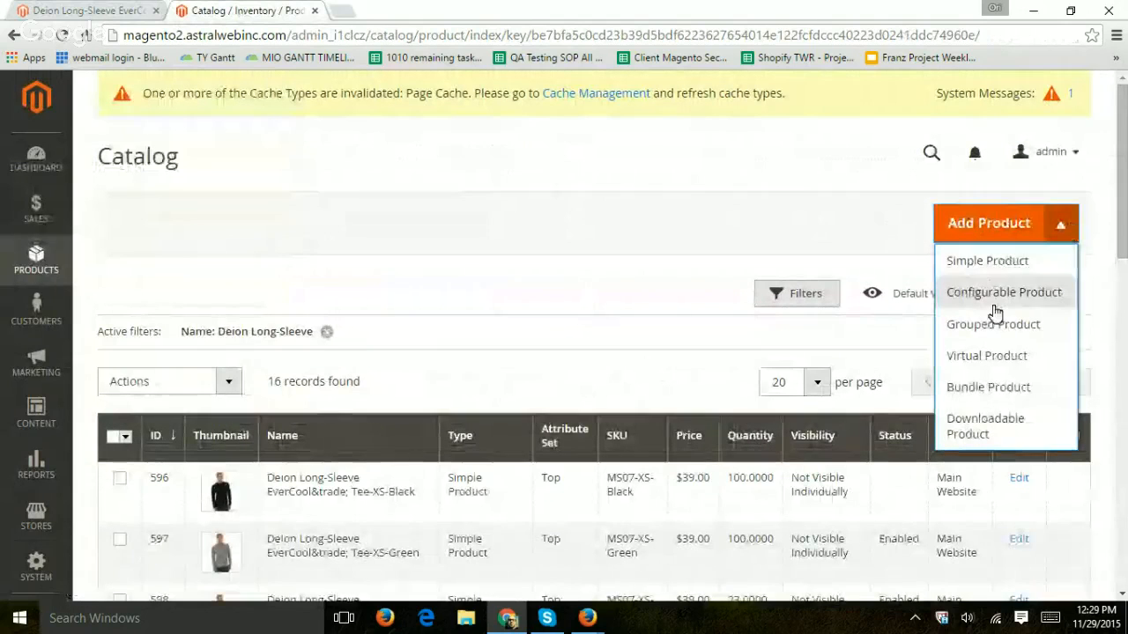
{"action": "left_click", "coordinate": [1001, 261]}
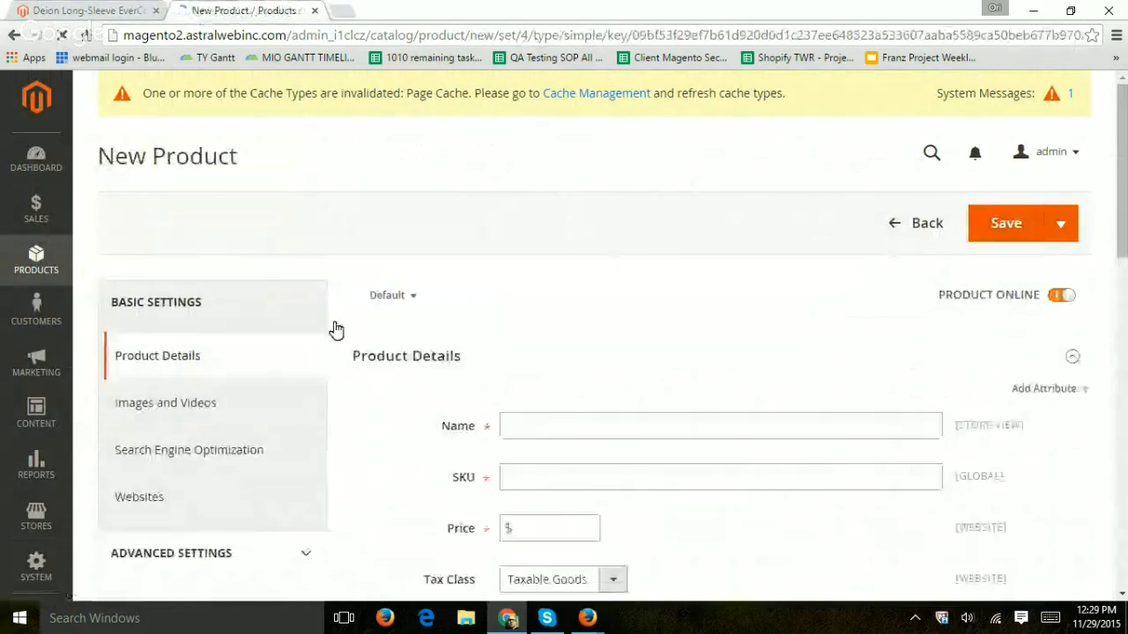
Name the new product Test1, using the same text as its SKU, and set its price to $50.
{"action": "left_click", "coordinate": [558, 421]}
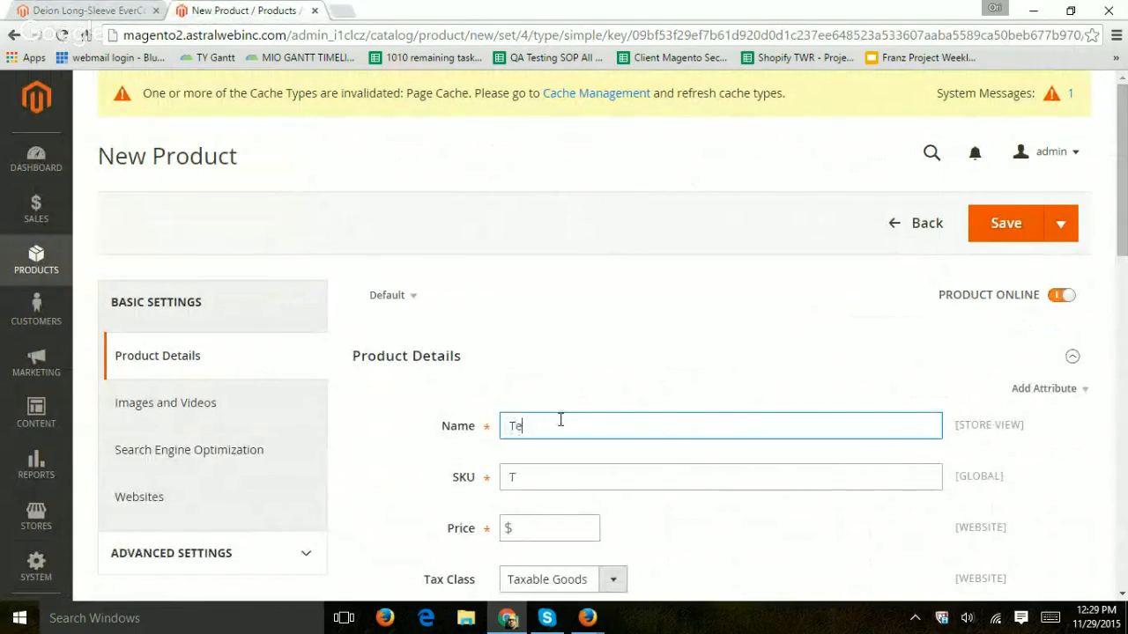
{"action": "scroll", "coordinate": [712, 482], "scroll_direction": "down", "scroll_amount": 1}
{"action": "left_click", "coordinate": [564, 536]}
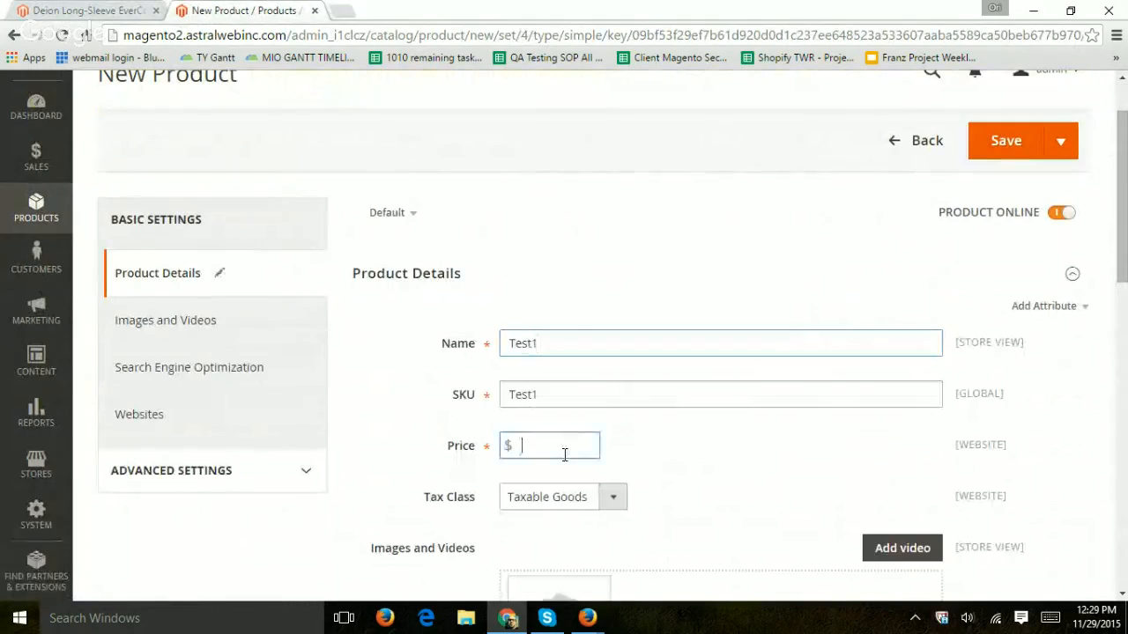
{"action": "type", "text": "50"}
Upload the green beer bottle JPG from the Desktop as the product's image.
{"action": "scroll", "coordinate": [443, 399], "scroll_direction": "down", "scroll_amount": 3}
{"action": "left_click", "coordinate": [561, 368]}
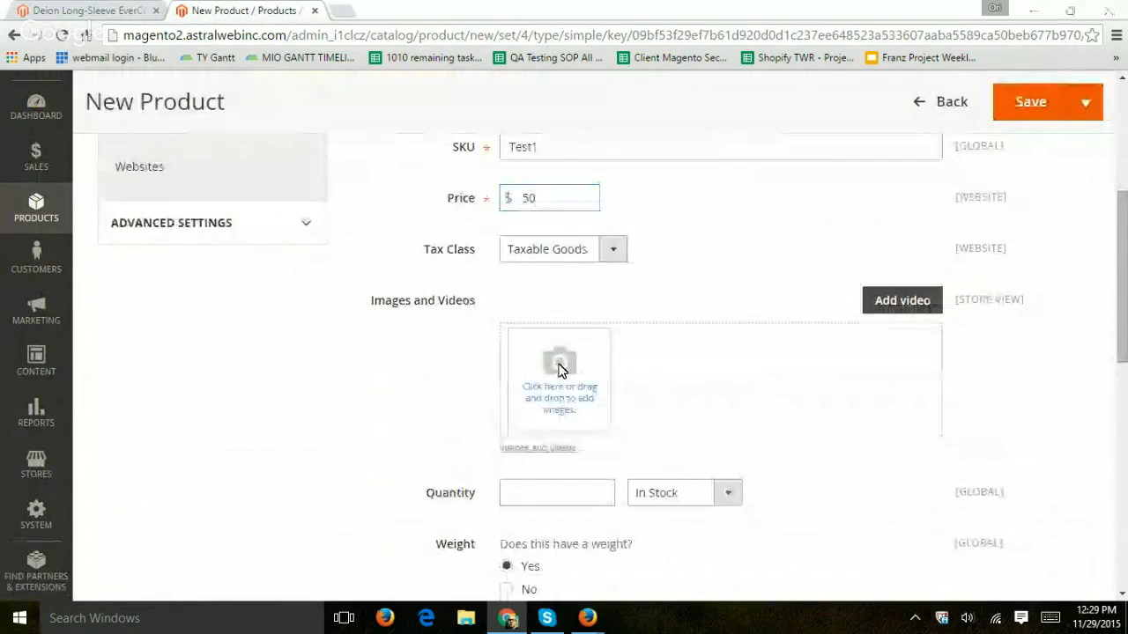
{"action": "left_click", "coordinate": [269, 116]}
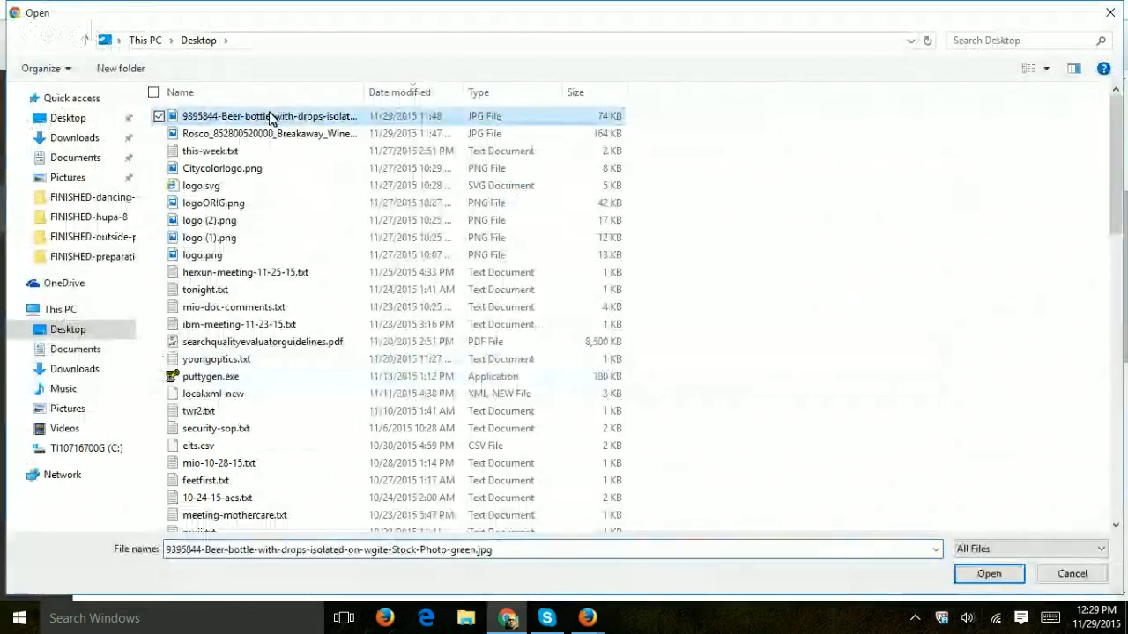
{"action": "double_click", "coordinate": [269, 115]}
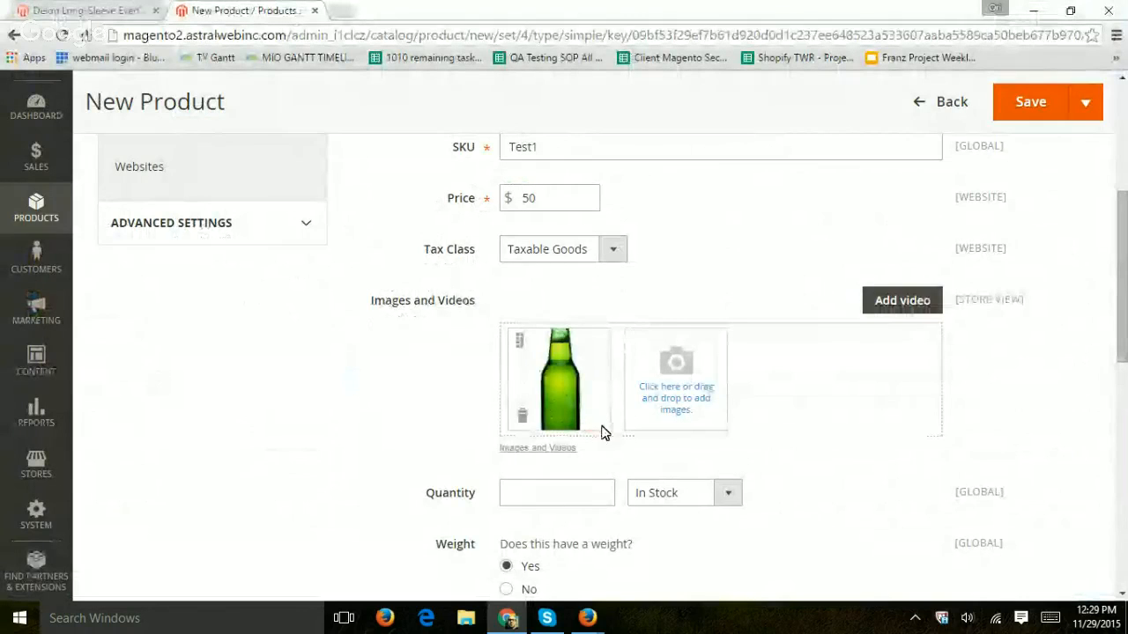
Set the product's stock quantity to 5 and its weight to 2 lbs.
{"action": "scroll", "coordinate": [395, 385], "scroll_direction": "down", "scroll_amount": 2}
{"action": "left_click", "coordinate": [585, 327]}
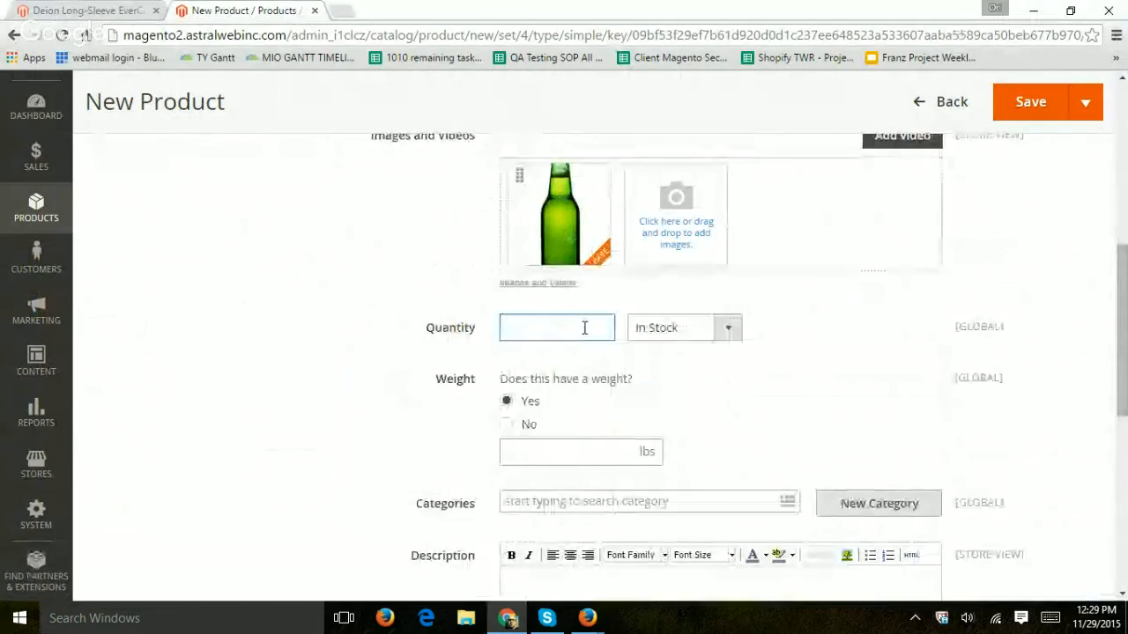
{"action": "left_click", "coordinate": [526, 347]}
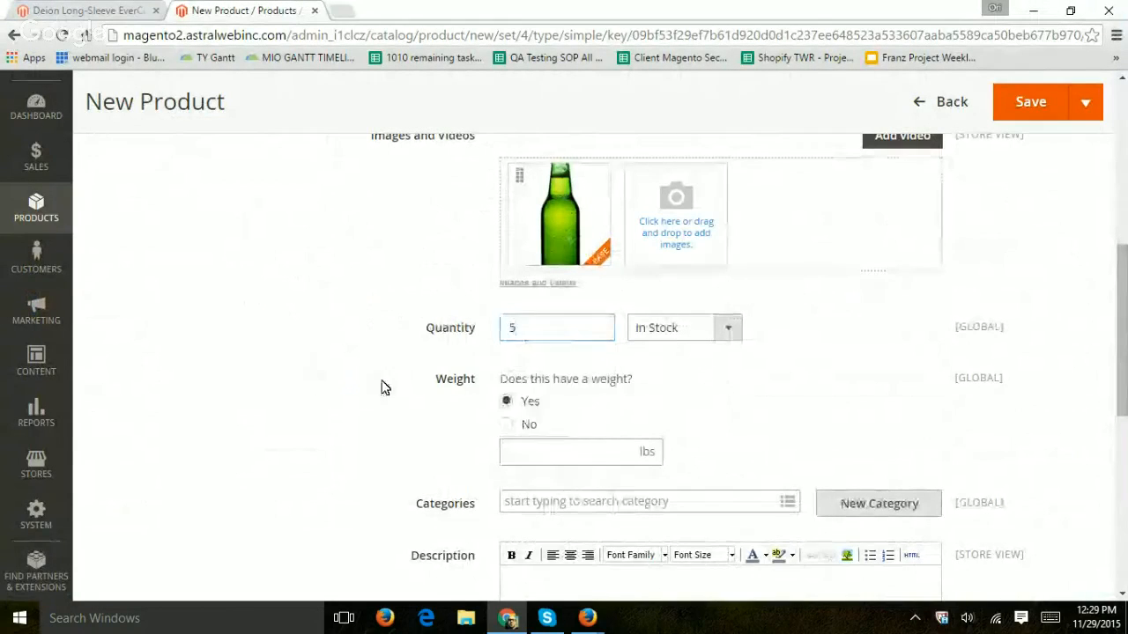
{"action": "scroll", "coordinate": [476, 365], "scroll_direction": "down", "scroll_amount": 1}
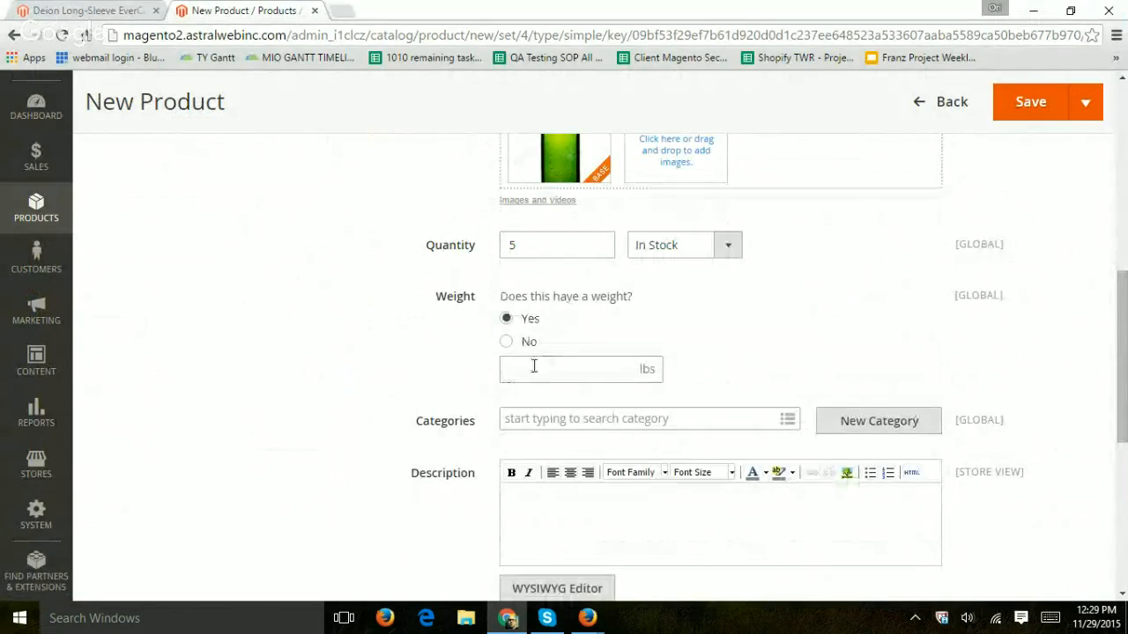
{"action": "left_click", "coordinate": [534, 366]}
{"action": "scroll", "coordinate": [368, 422], "scroll_direction": "down", "scroll_amount": 1}
Assign the product to the Bags category under Gear.
{"action": "left_click", "coordinate": [531, 331]}
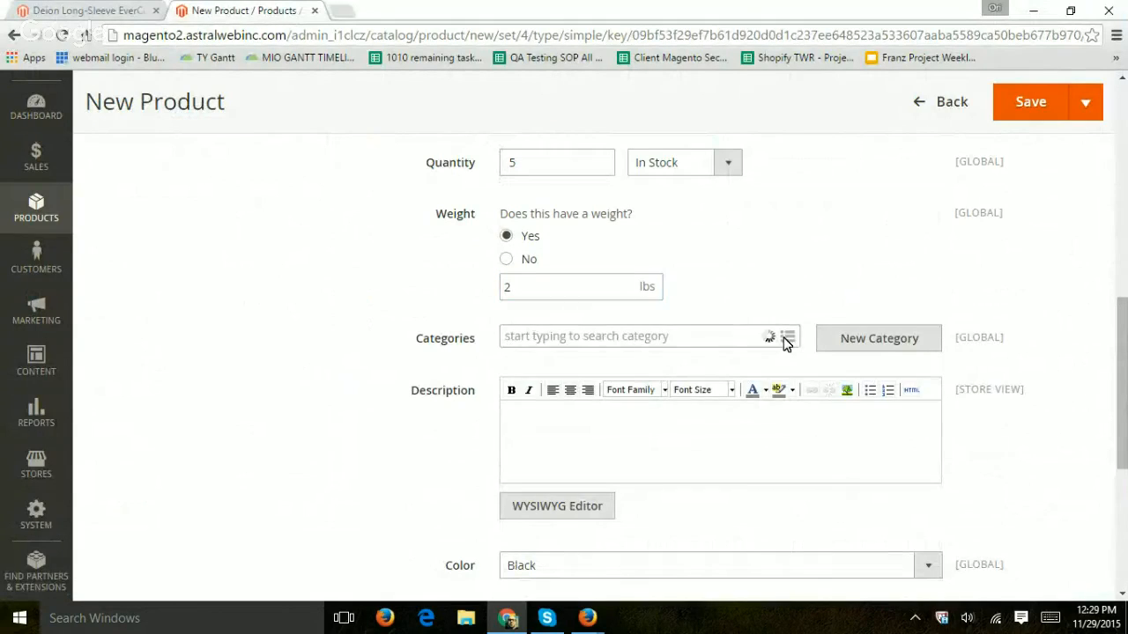
{"action": "left_click", "coordinate": [508, 360]}
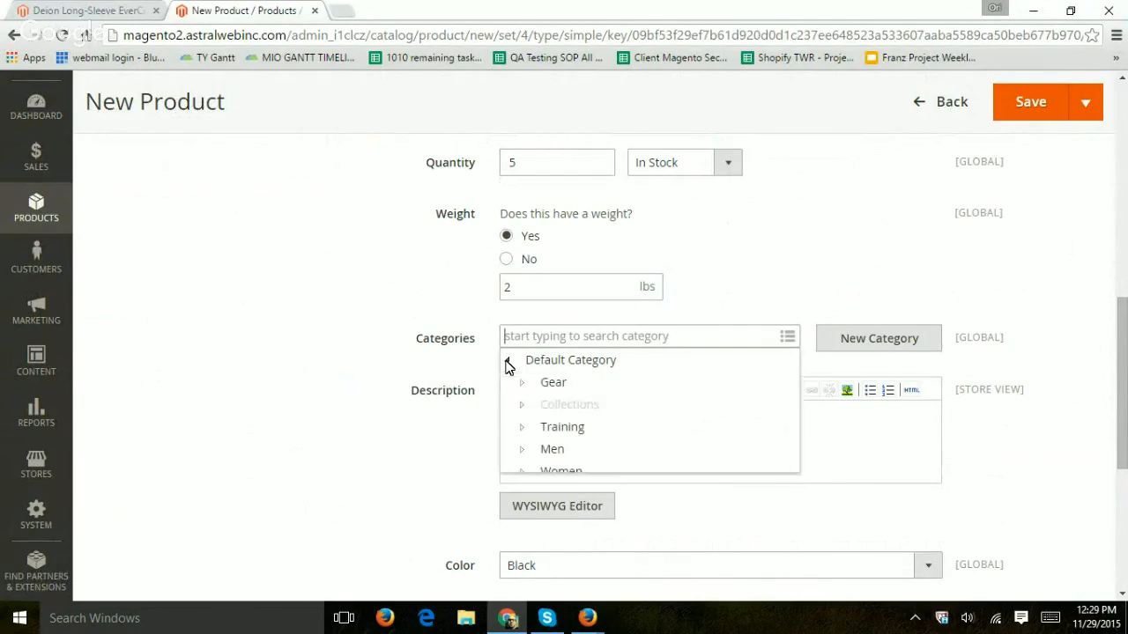
{"action": "left_click", "coordinate": [522, 382]}
{"action": "left_click", "coordinate": [569, 404]}
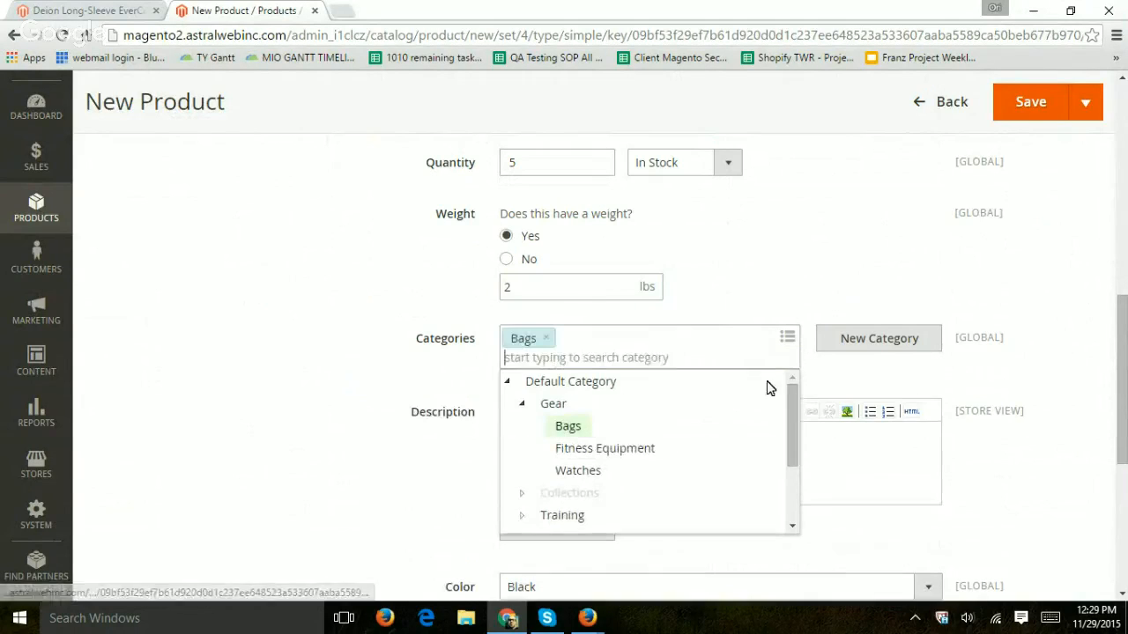
Start creating product configurations and choose Color and Size as the configurable attributes.
{"action": "scroll", "coordinate": [310, 367], "scroll_direction": "down", "scroll_amount": 3}
{"action": "scroll", "coordinate": [543, 342], "scroll_direction": "down", "scroll_amount": 1}
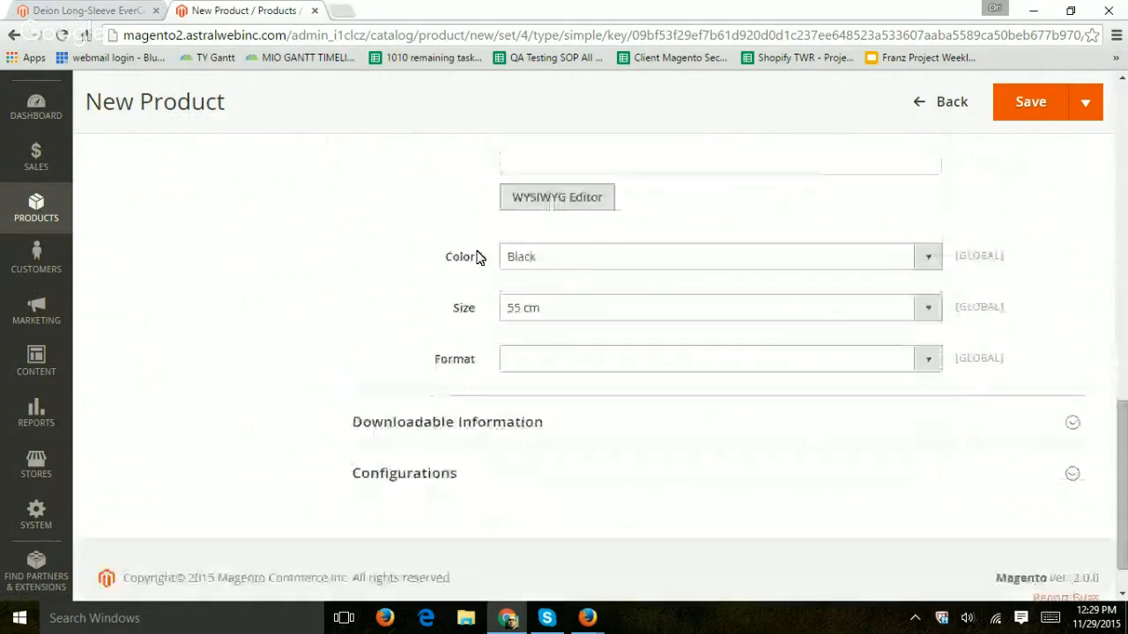
{"action": "scroll", "coordinate": [473, 310], "scroll_direction": "down", "scroll_amount": 1}
{"action": "left_click", "coordinate": [443, 423]}
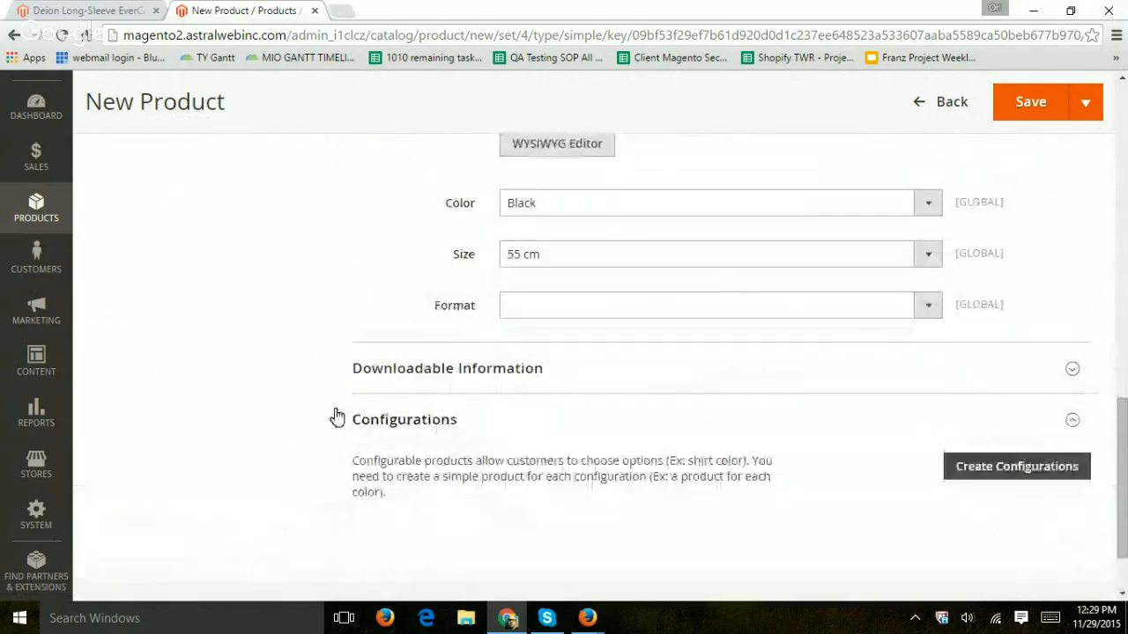
{"action": "scroll", "coordinate": [894, 357], "scroll_direction": "down", "scroll_amount": 1}
{"action": "left_click", "coordinate": [1008, 373]}
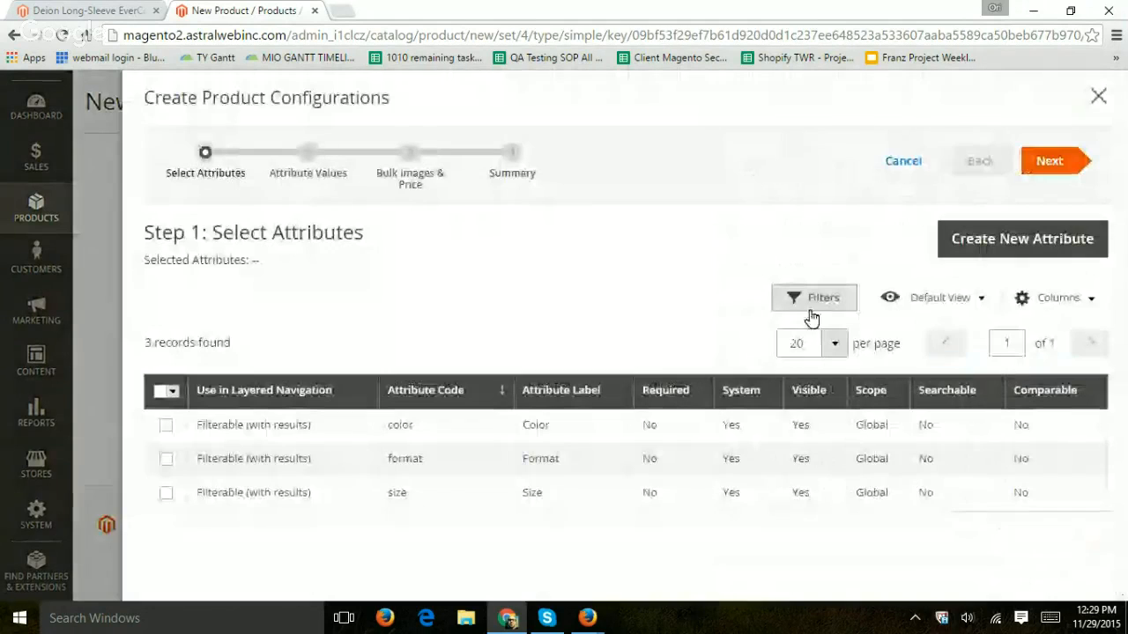
{"action": "left_click", "coordinate": [166, 426]}
{"action": "left_click", "coordinate": [166, 493]}
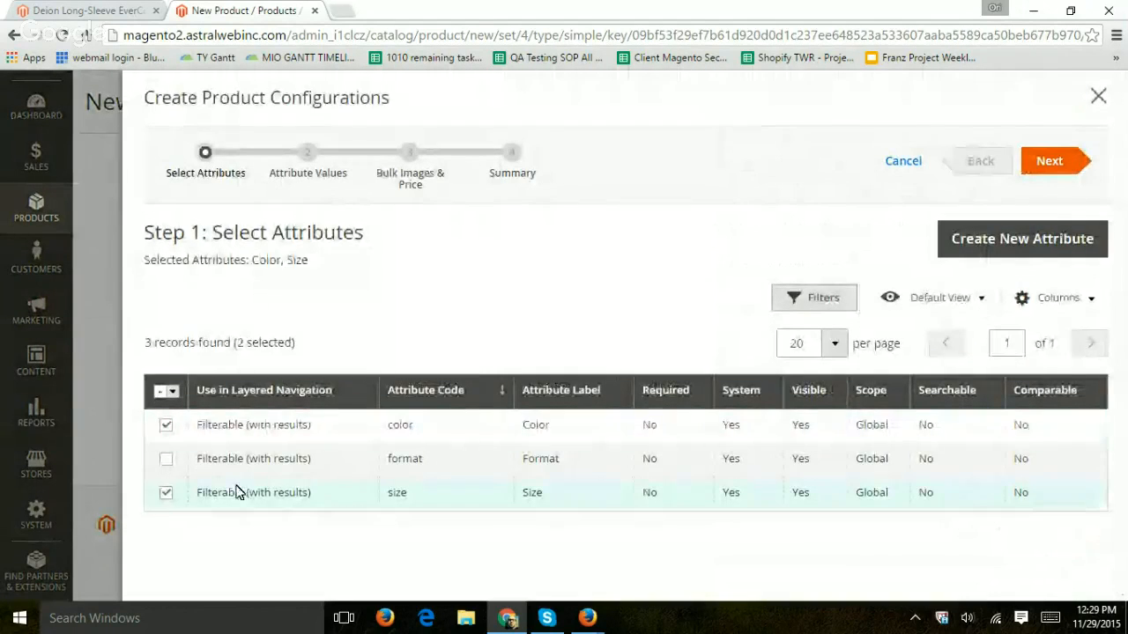
{"action": "left_click", "coordinate": [1056, 161]}
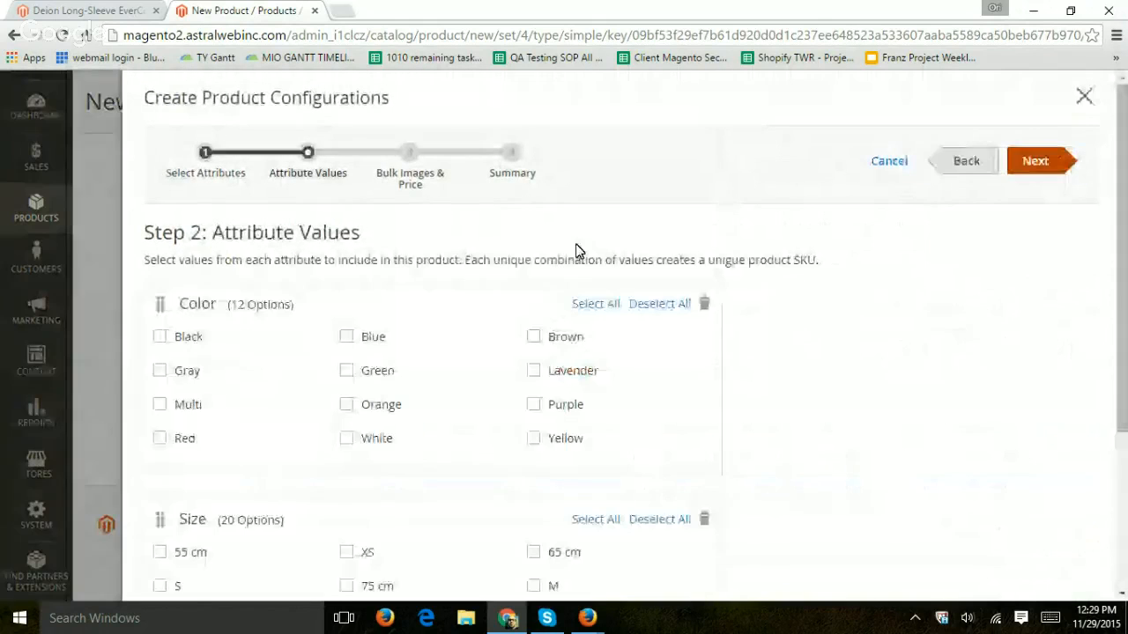
Generate variations for colors Black, Gray and Red in sizes XS and S, skipping the bulk image and price settings.
{"action": "left_click", "coordinate": [179, 339]}
{"action": "left_click", "coordinate": [182, 377]}
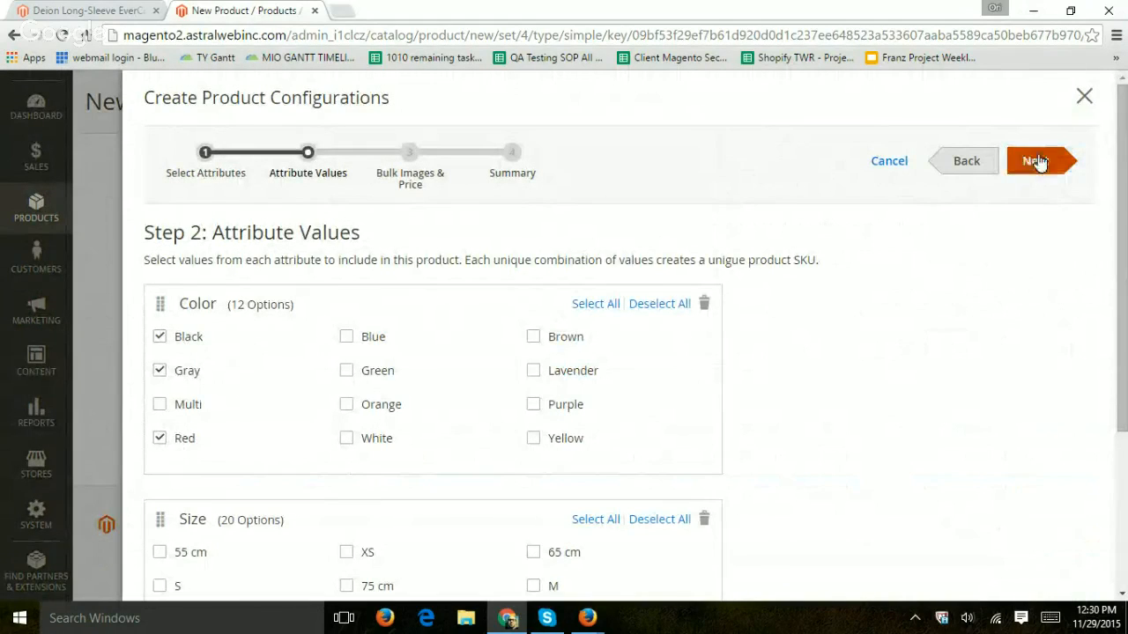
{"action": "scroll", "coordinate": [365, 515], "scroll_direction": "down", "scroll_amount": 2}
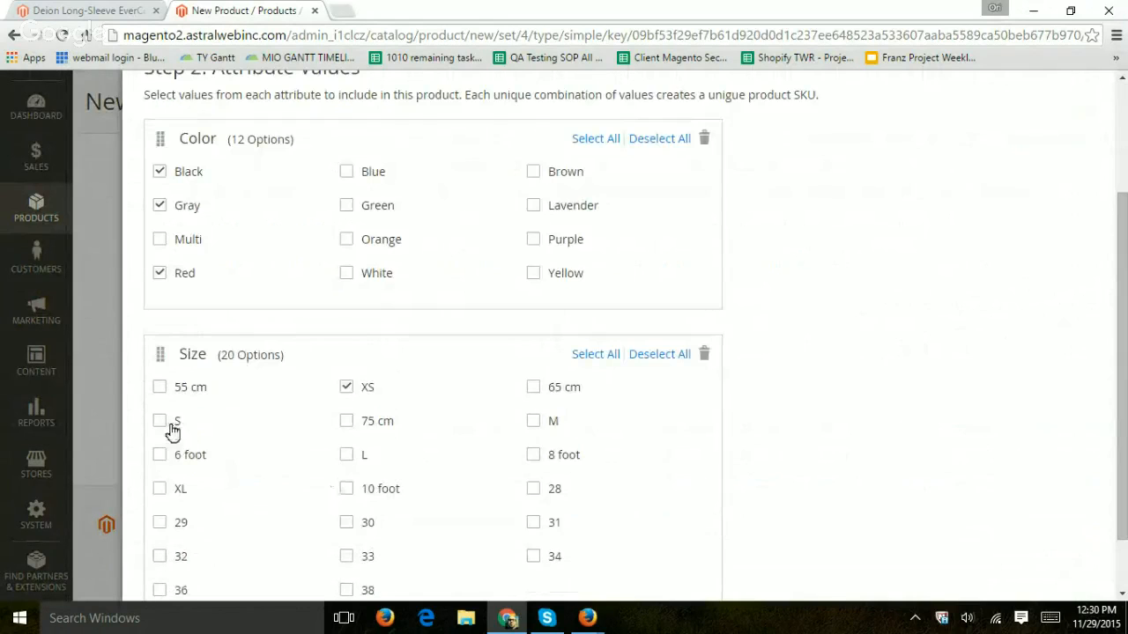
{"action": "scroll", "coordinate": [844, 414], "scroll_direction": "up", "scroll_amount": 2}
{"action": "left_click", "coordinate": [1033, 169]}
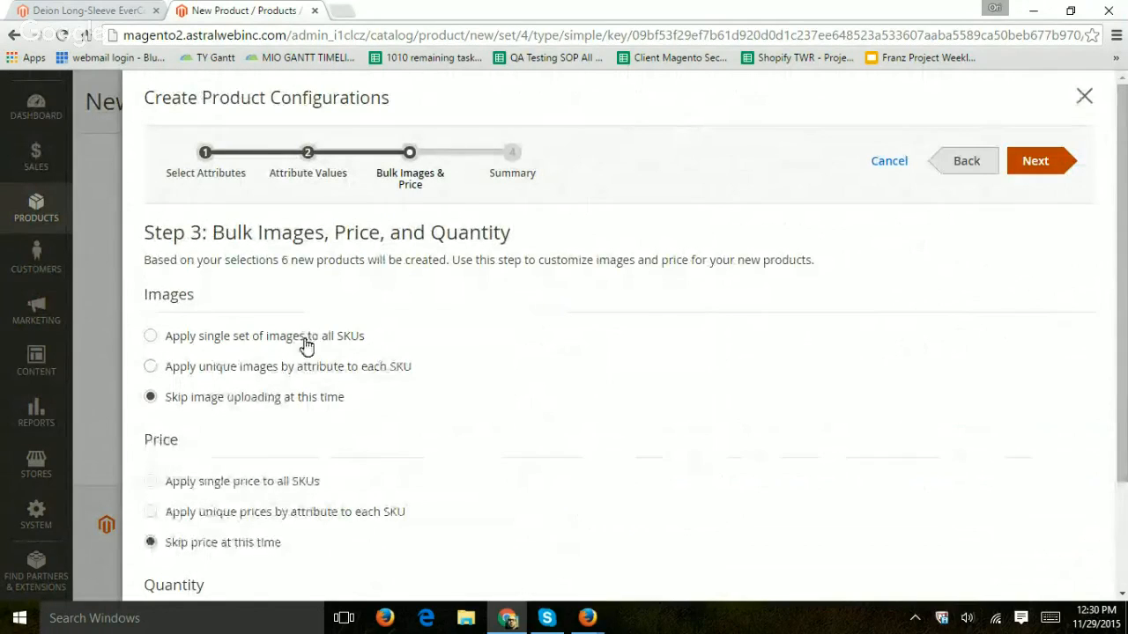
{"action": "left_click", "coordinate": [1029, 166]}
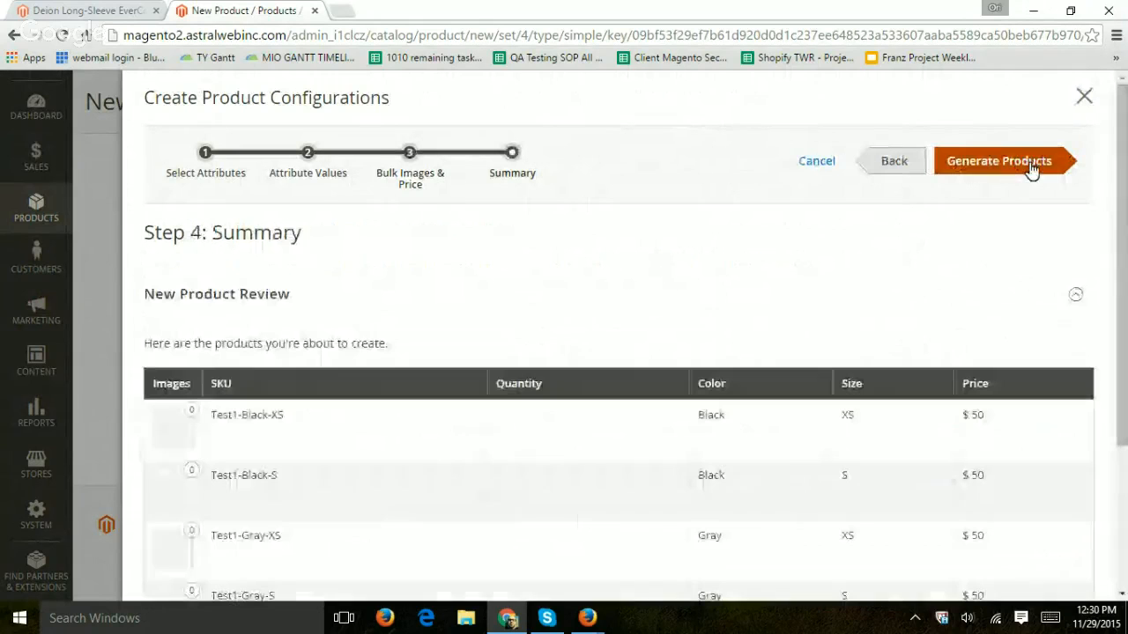
{"action": "left_click", "coordinate": [1036, 167]}
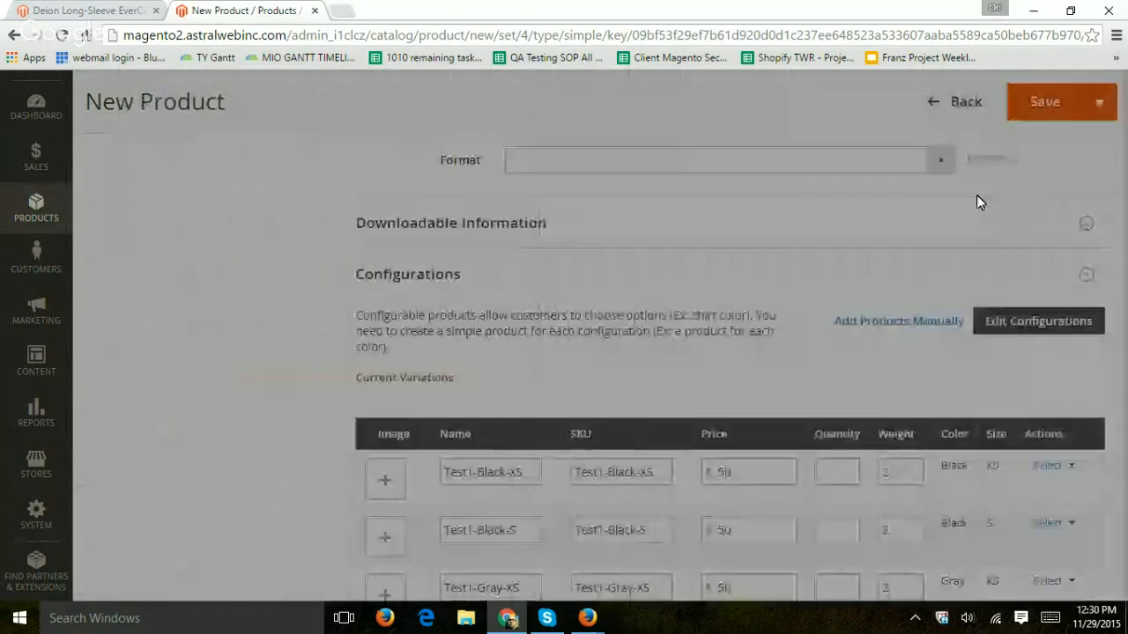
Set the variation quantities to 25 for Black-XS, 5 for Black-S, 100 for Gray-XS, 333 for Gray-S and 3344 for Red-XS.
{"action": "scroll", "coordinate": [844, 383], "scroll_direction": "down", "scroll_amount": 2}
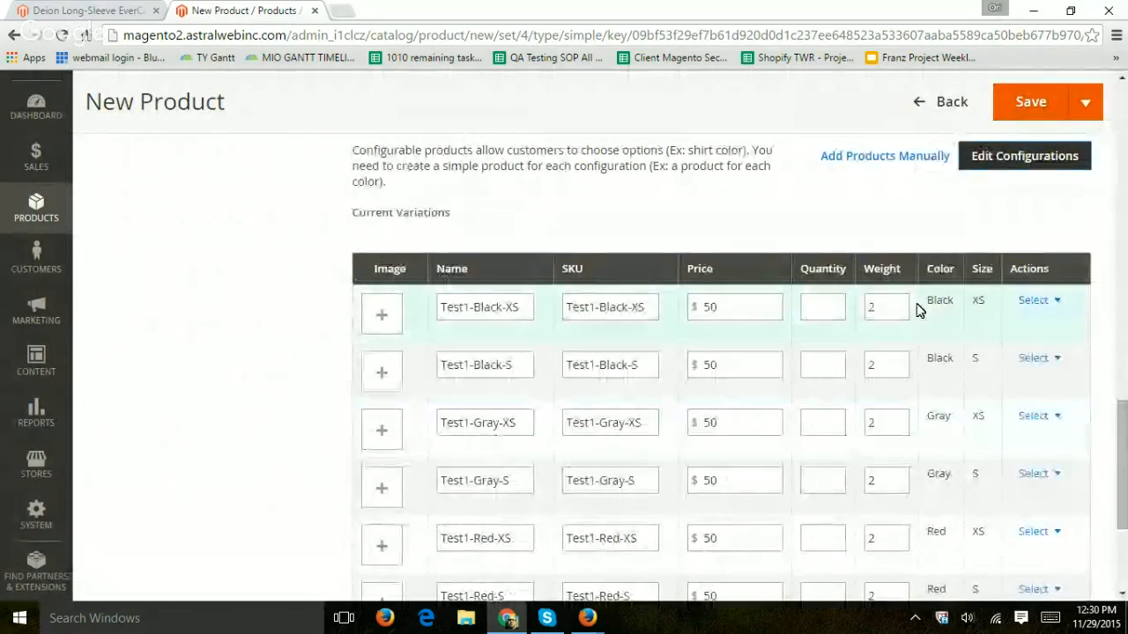
{"action": "left_click", "coordinate": [824, 304]}
{"action": "scroll", "coordinate": [823, 304], "scroll_direction": "down", "scroll_amount": 1}
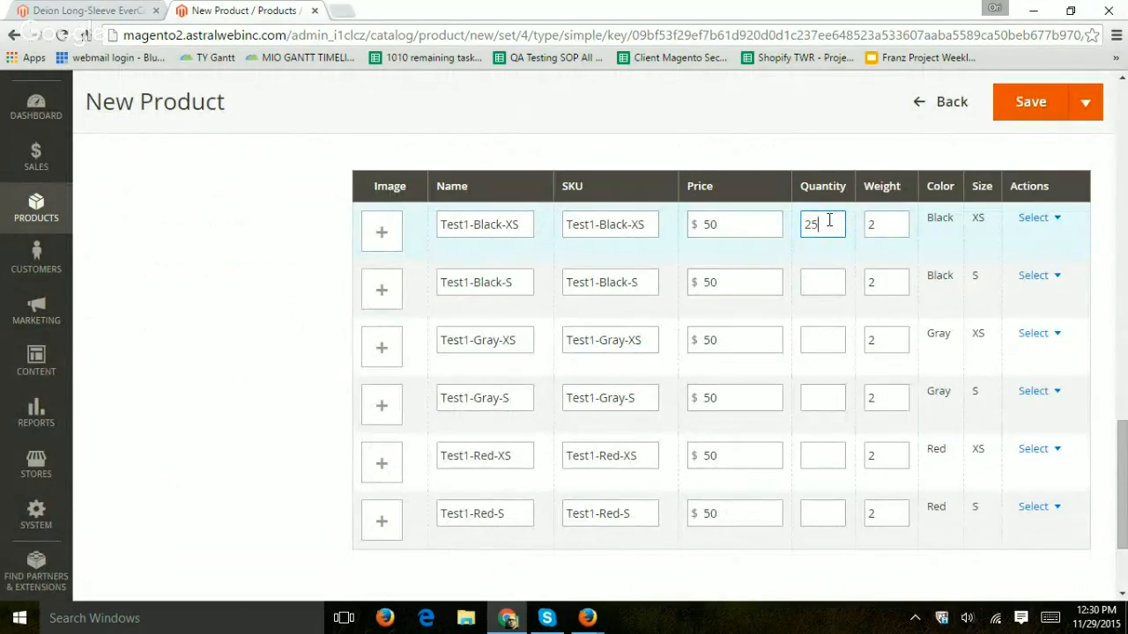
{"action": "left_click", "coordinate": [832, 339]}
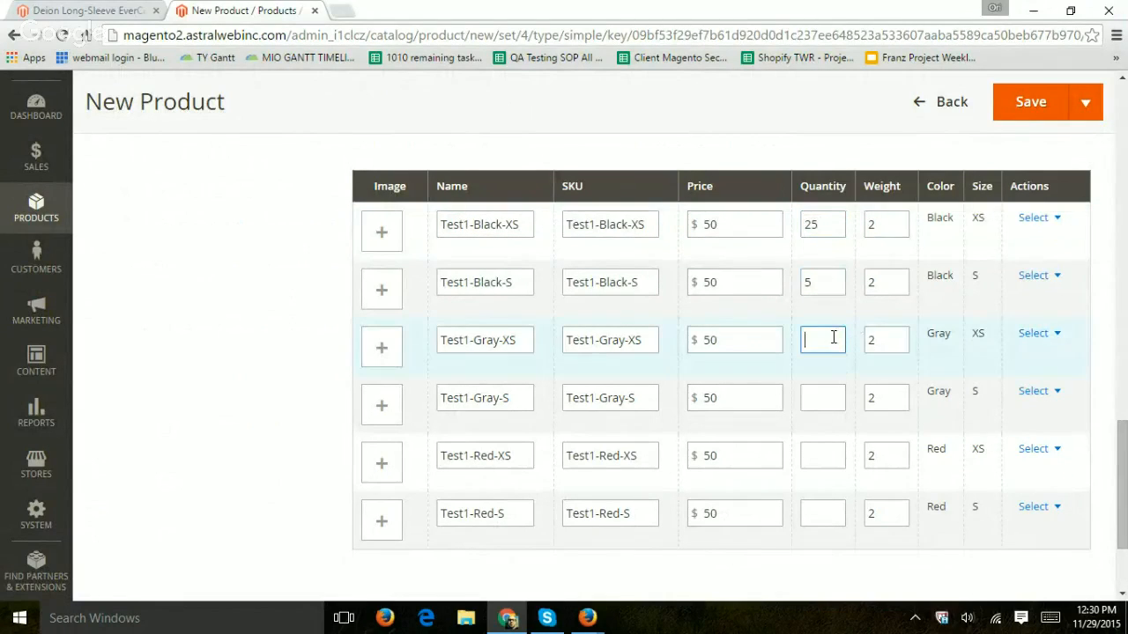
{"action": "left_click", "coordinate": [832, 403]}
{"action": "type", "text": "33"}
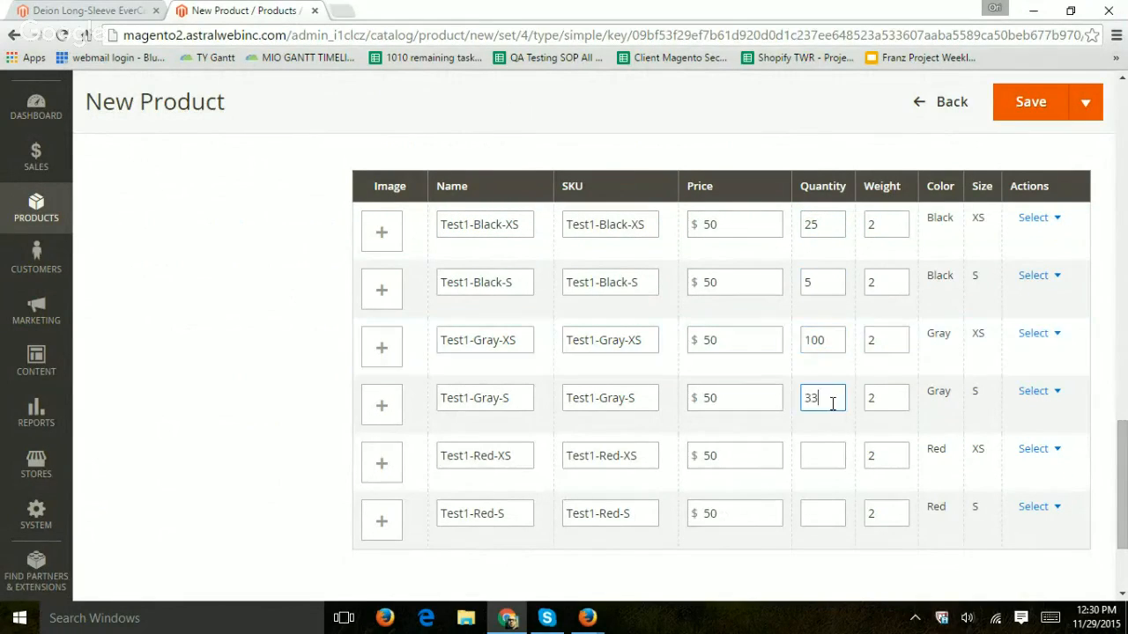
{"action": "type", "text": "3"}
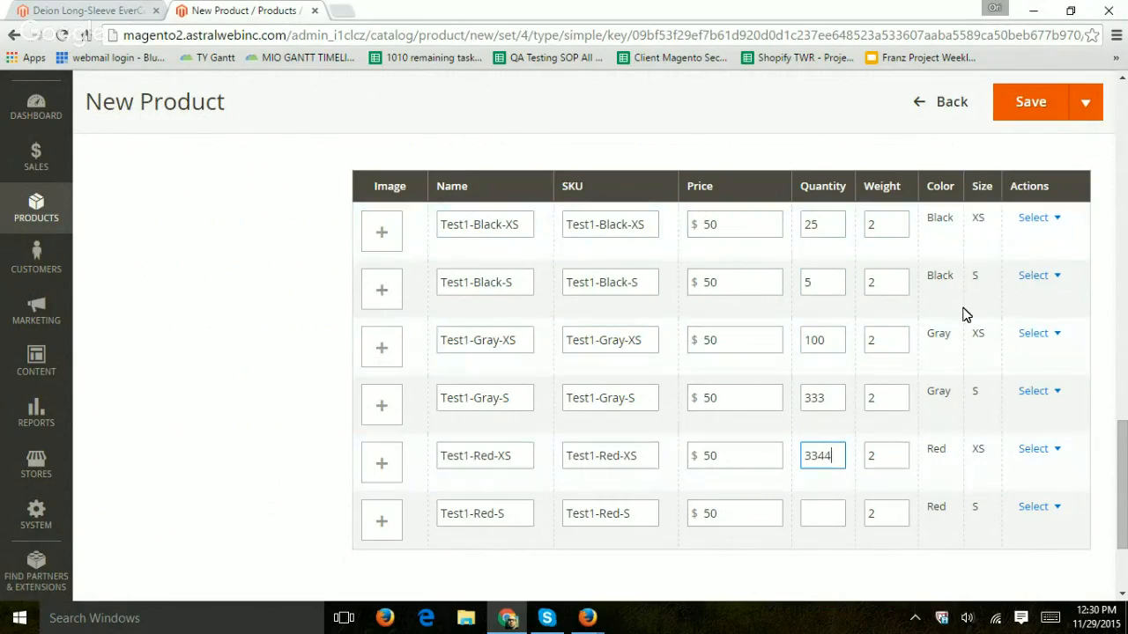
Save the new Test1 product with its variations.
{"action": "scroll", "coordinate": [966, 314], "scroll_direction": "down", "scroll_amount": 2}
{"action": "scroll", "coordinate": [1037, 285], "scroll_direction": "up", "scroll_amount": 5}
{"action": "left_click", "coordinate": [1029, 101]}
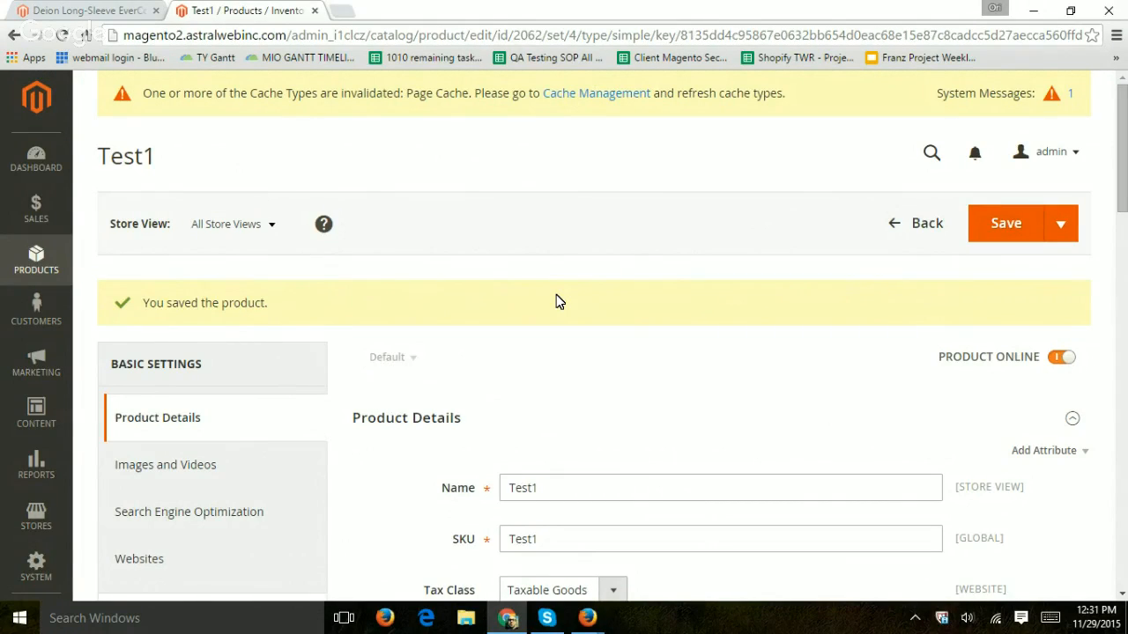
{"action": "mouse_move", "coordinate": [588, 617]}
{"action": "left_click", "coordinate": [582, 552]}
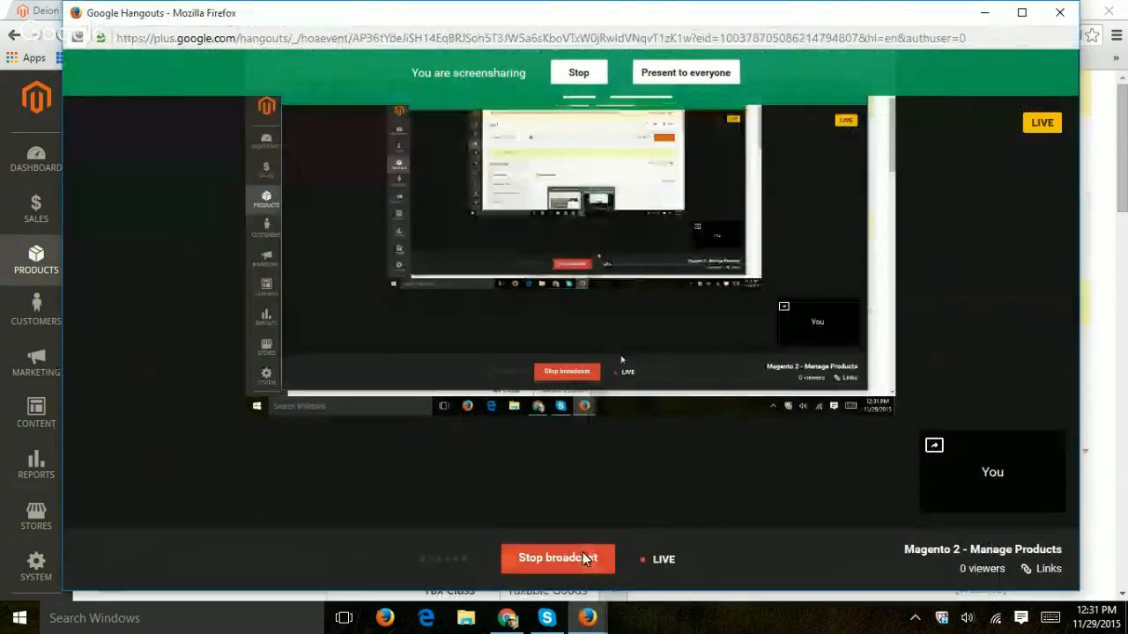
{"action": "left_click", "coordinate": [582, 558]}
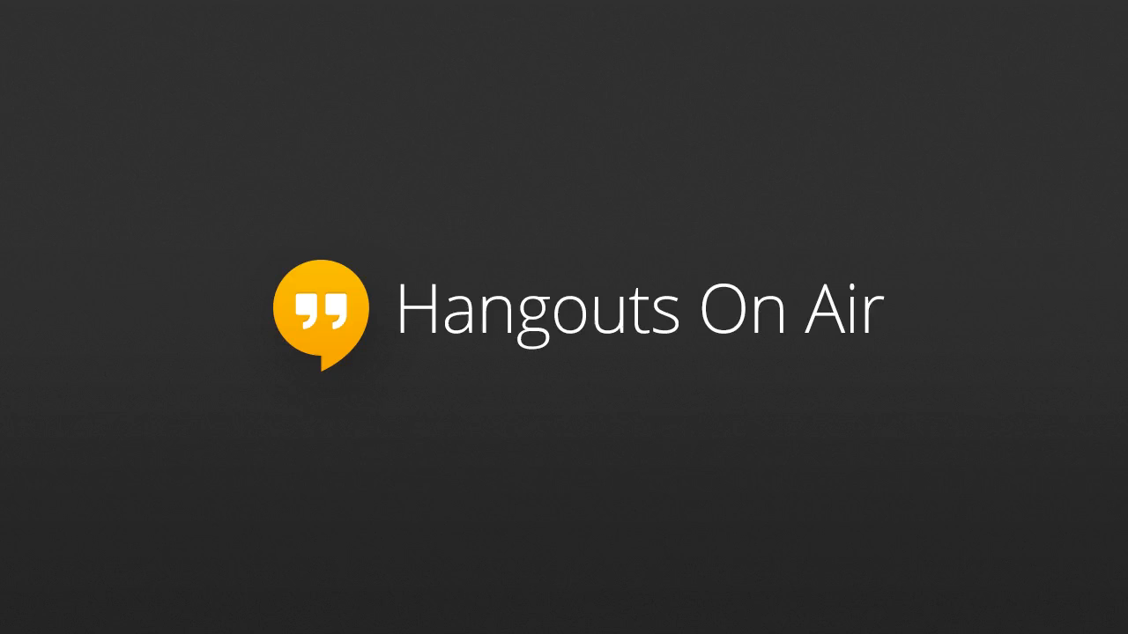